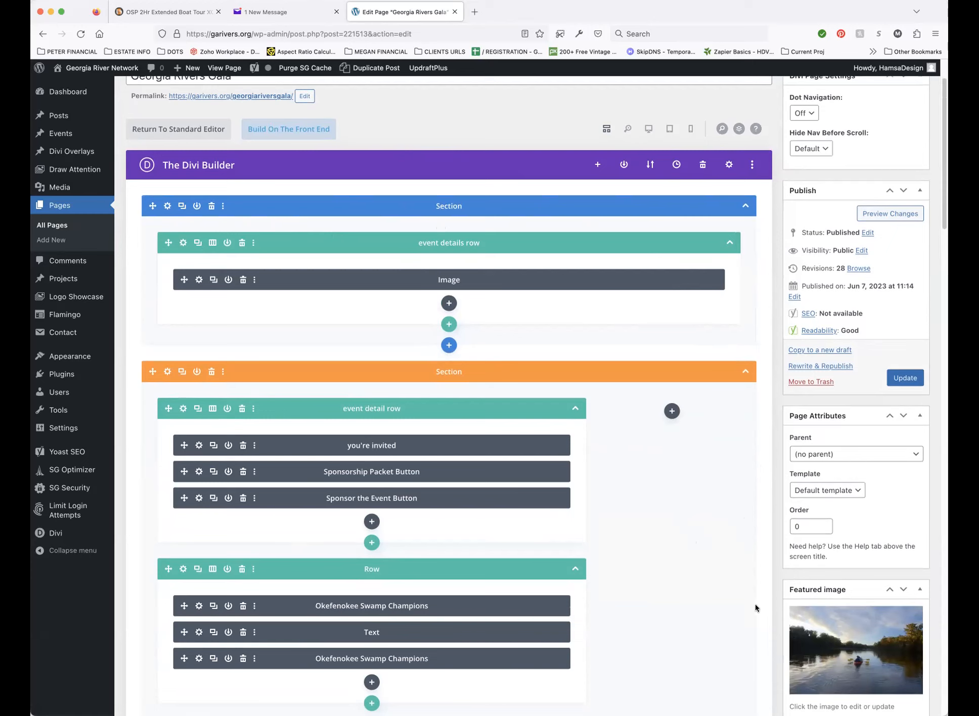
# Step: Insert a three-equal-column row below the Okefenokee Swamp Champions row and label it NEW 3 COL ROW
pyautogui.scroll(-10, 749, 609)
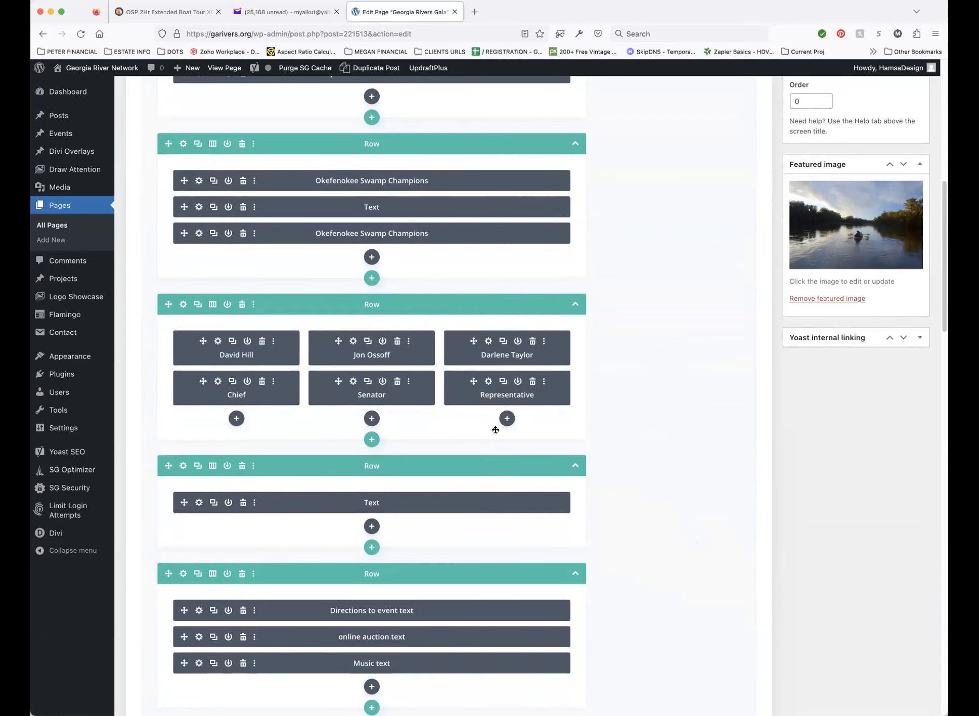
pyautogui.scroll(3, 721, 467)
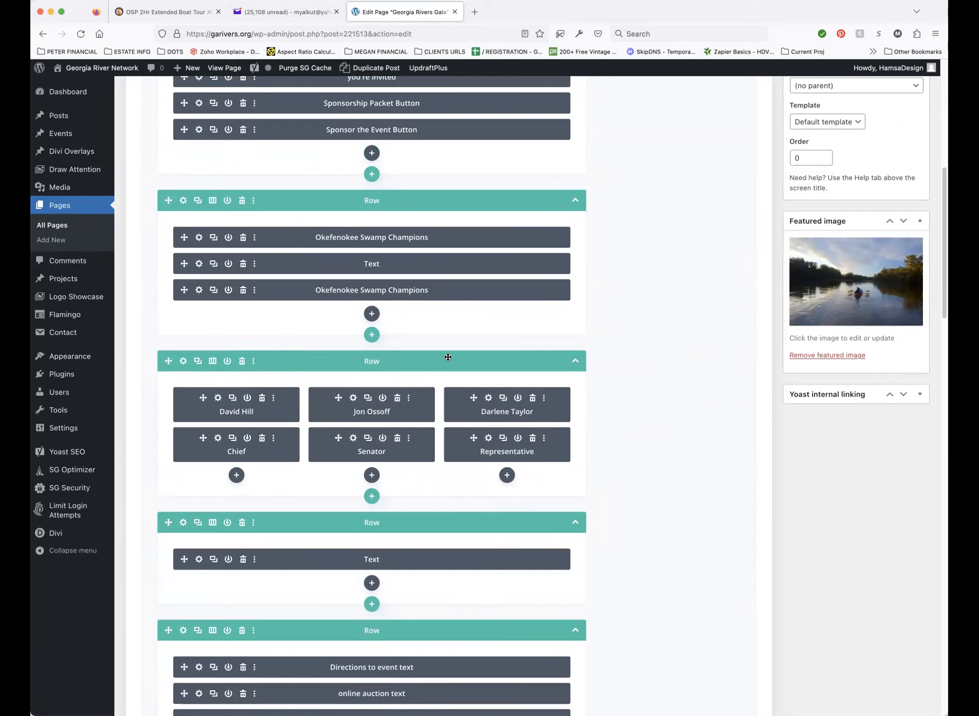
pyautogui.click(371, 335)
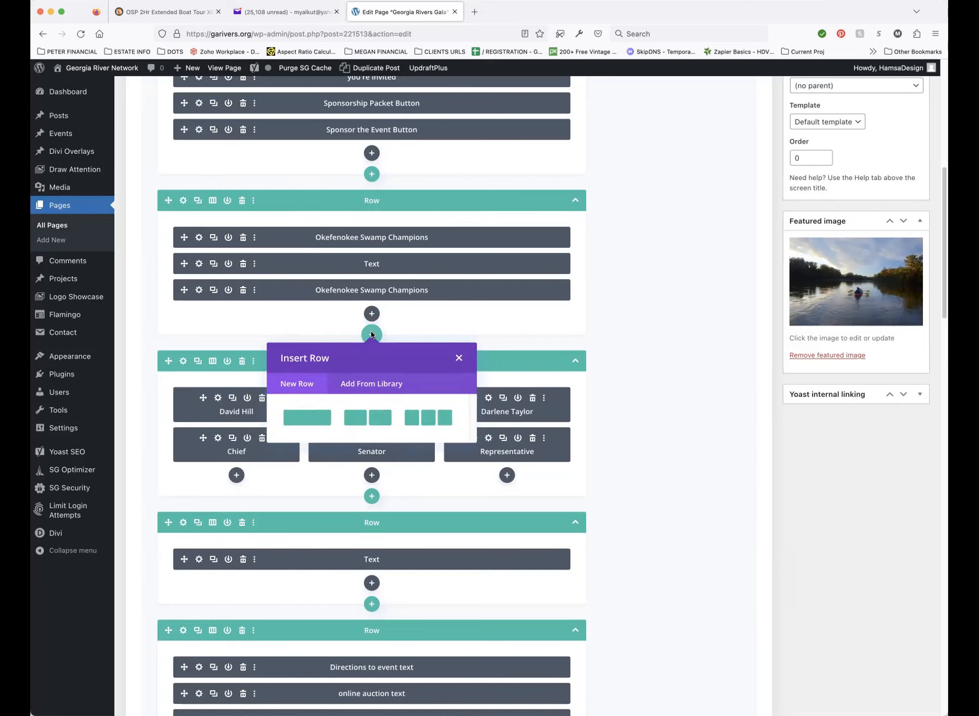
pyautogui.click(431, 419)
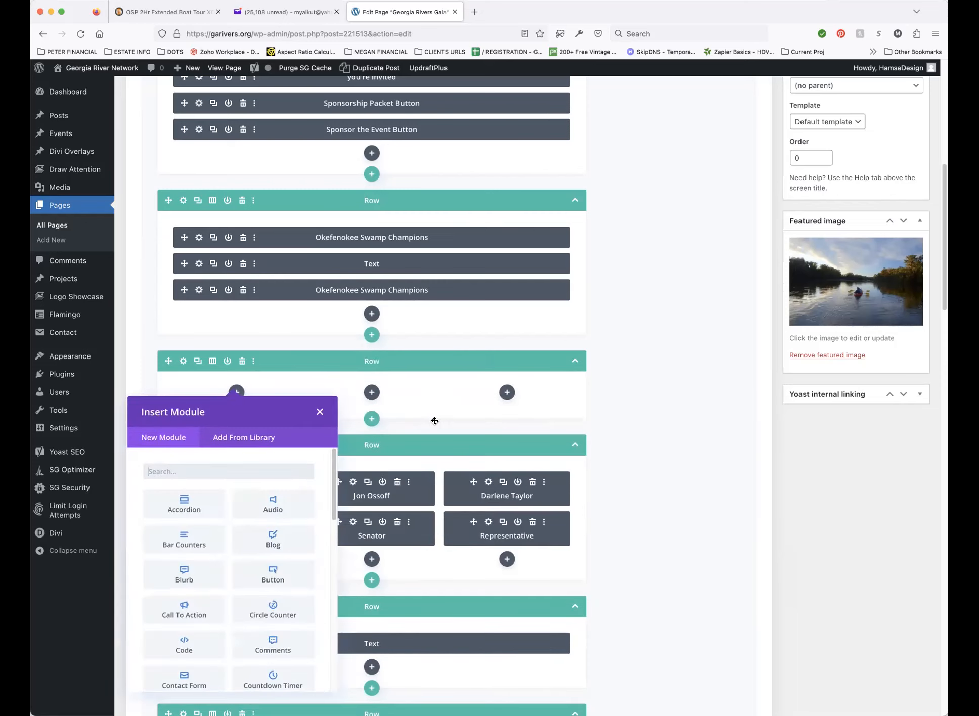
pyautogui.click(320, 412)
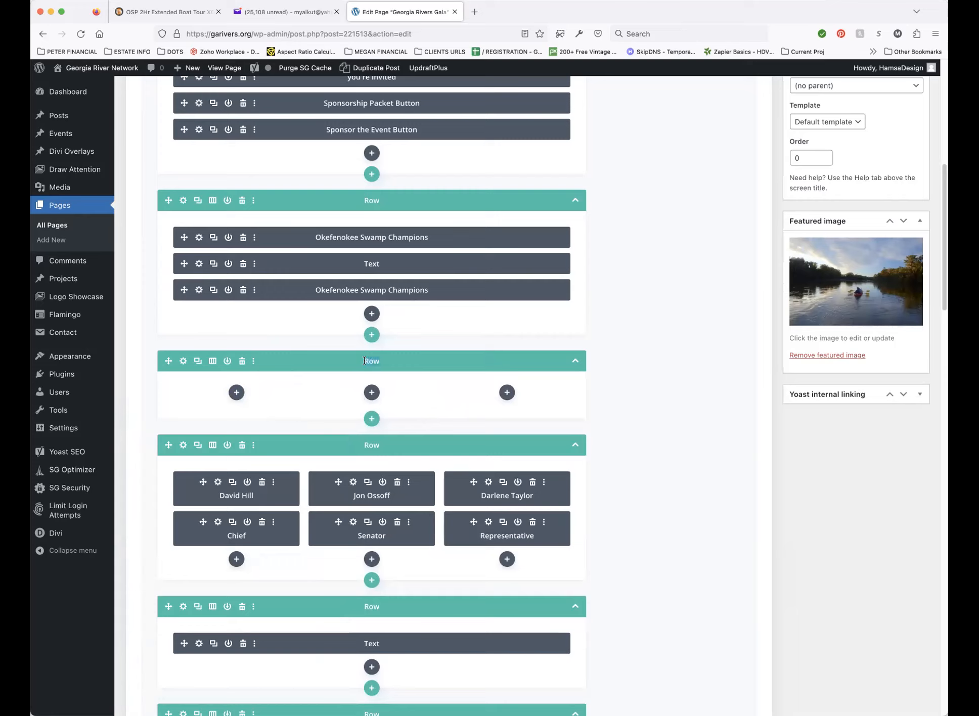
pyautogui.write('NEW 3 COL ROW')
# Step: Duplicate the first champion's photo and Chief modules and move the copies into the first column of NEW 3 COL ROW
pyautogui.click(233, 482)
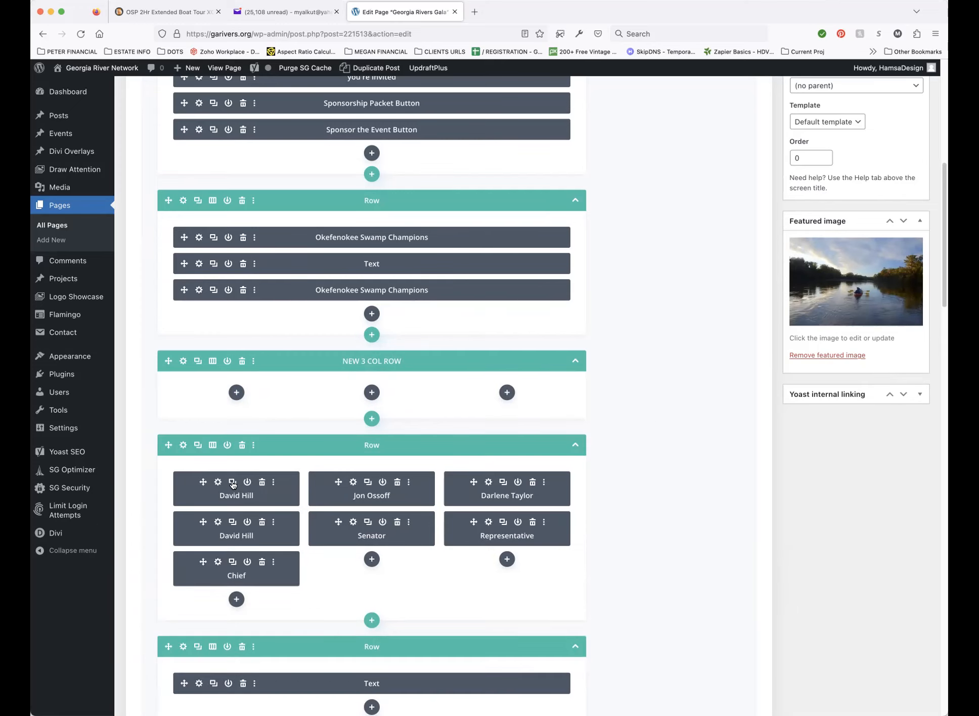
pyautogui.moveTo(201, 522); pyautogui.dragTo(219, 396)
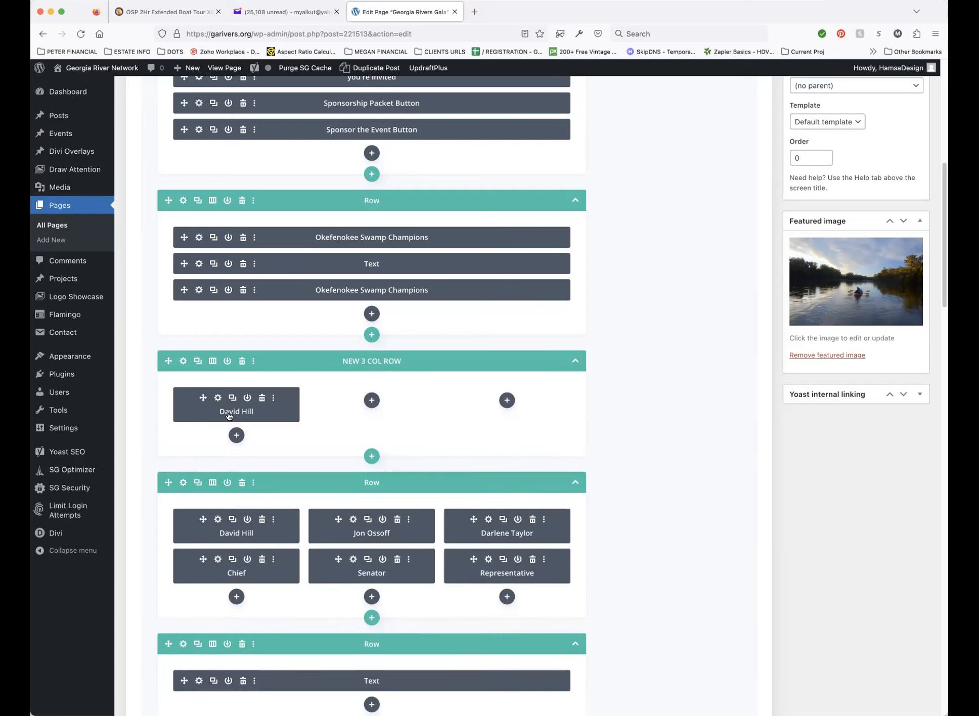
pyautogui.click(232, 558)
pyautogui.moveTo(201, 599); pyautogui.dragTo(216, 435)
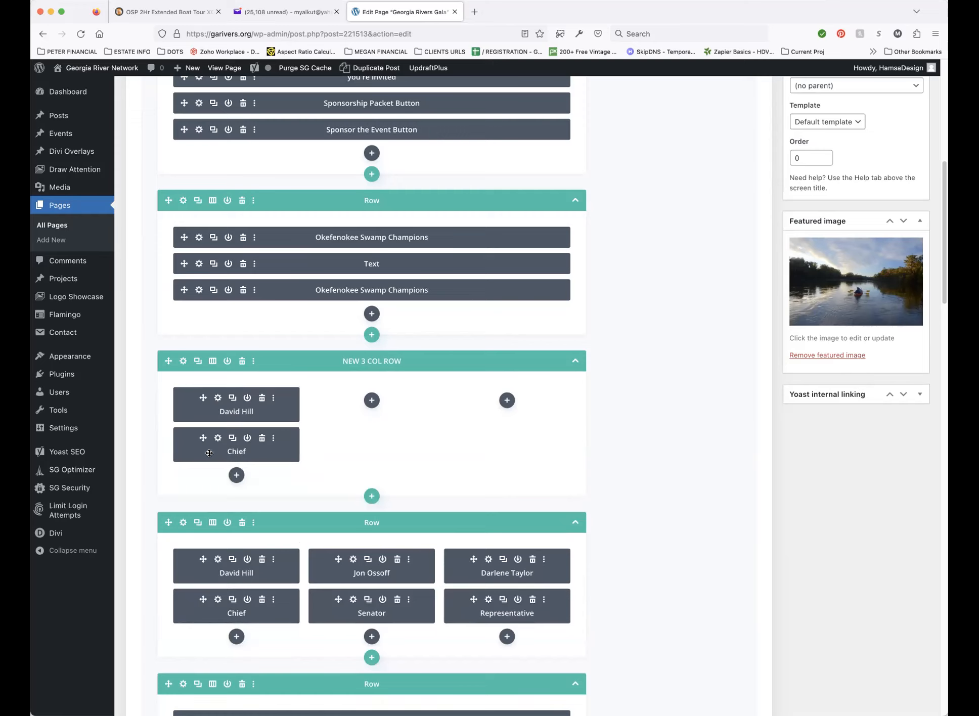
# Step: Duplicate the second champion's photo and Senator modules and move the copies into the middle column of NEW 3 COL ROW
pyautogui.click(368, 559)
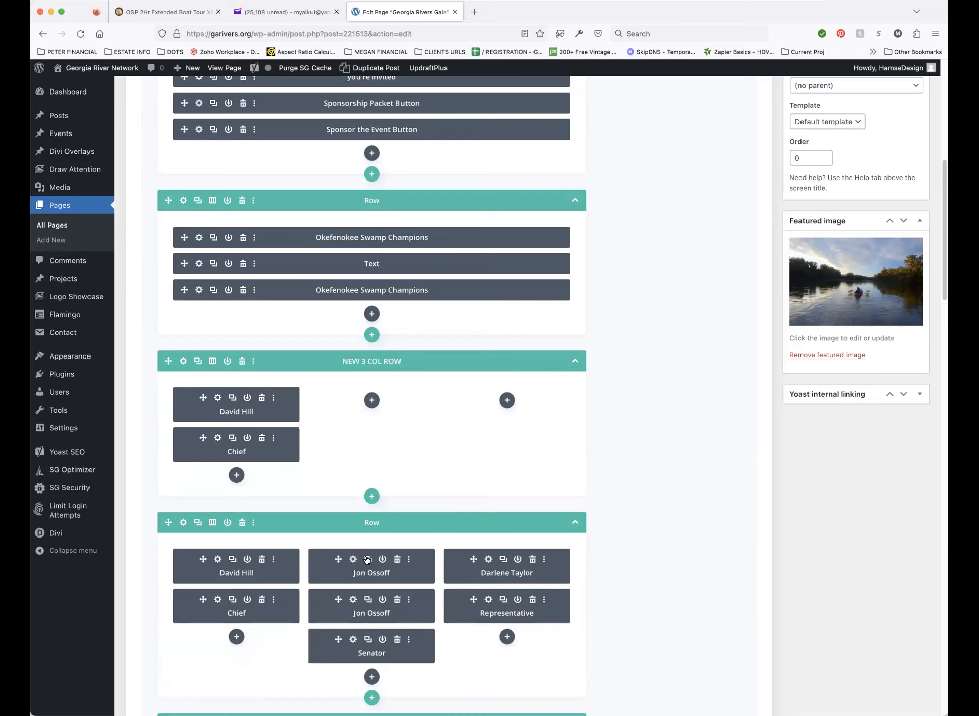
pyautogui.moveTo(334, 601); pyautogui.dragTo(342, 422)
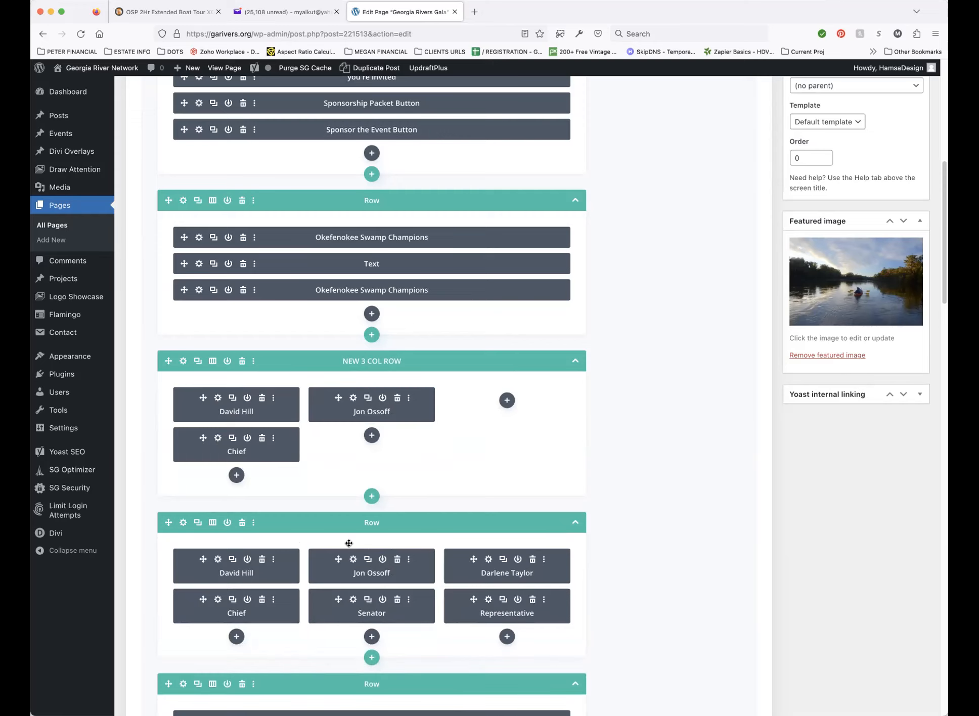
pyautogui.click(367, 599)
pyautogui.moveTo(336, 638); pyautogui.dragTo(354, 437)
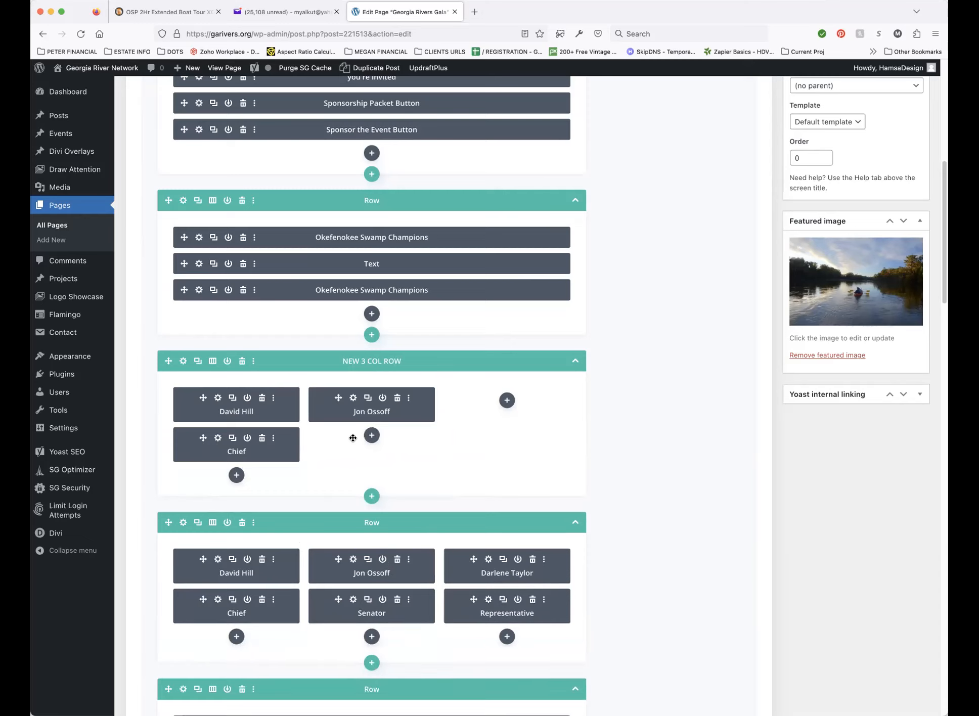
# Step: Duplicate the third champion's photo and Representative modules and move the copies into the last column of NEW 3 COL ROW
pyautogui.click(503, 560)
pyautogui.moveTo(474, 599); pyautogui.dragTo(508, 404)
pyautogui.click(502, 600)
pyautogui.moveTo(473, 639); pyautogui.dragTo(493, 446)
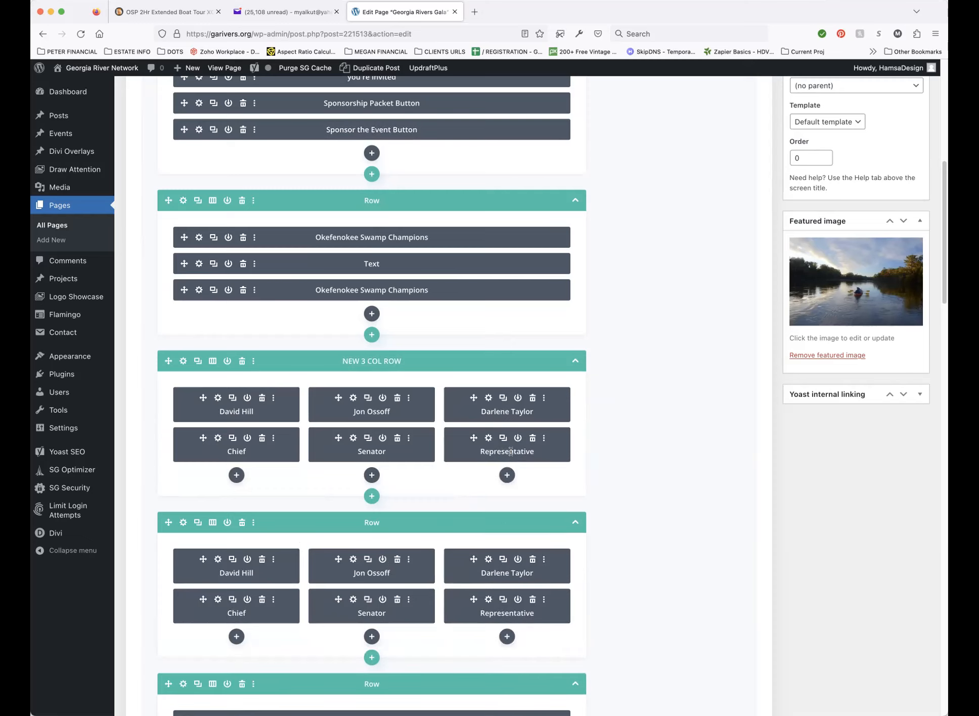
# Step: In the sizing of NEW 3 COL ROW, use a custom gutter width of 1, equalize column heights and center the row alignment
pyautogui.click(183, 361)
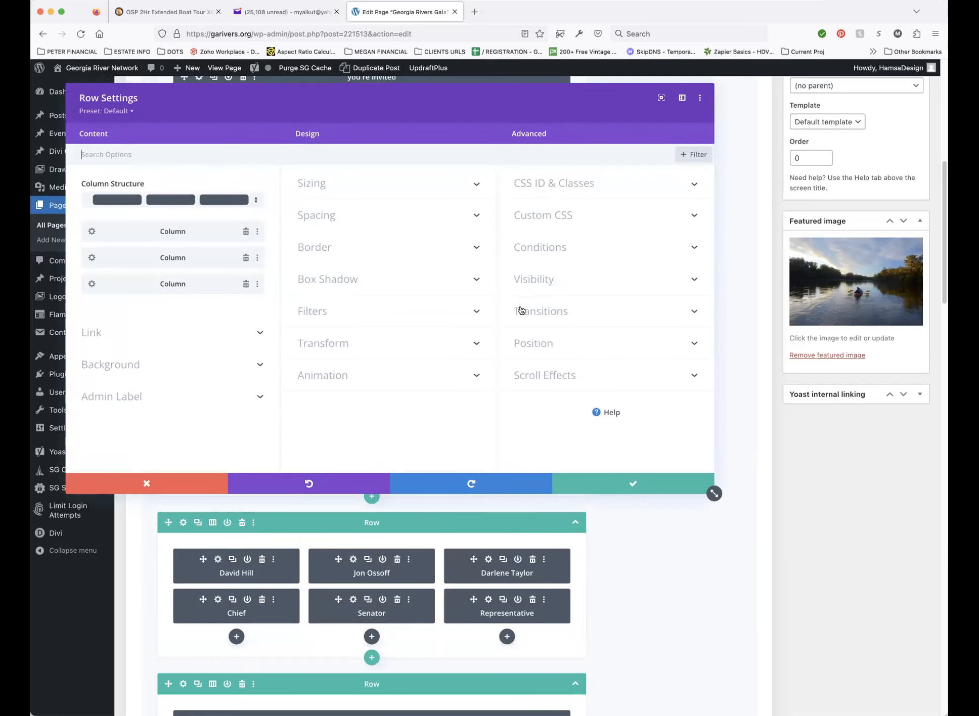
pyautogui.click(400, 214)
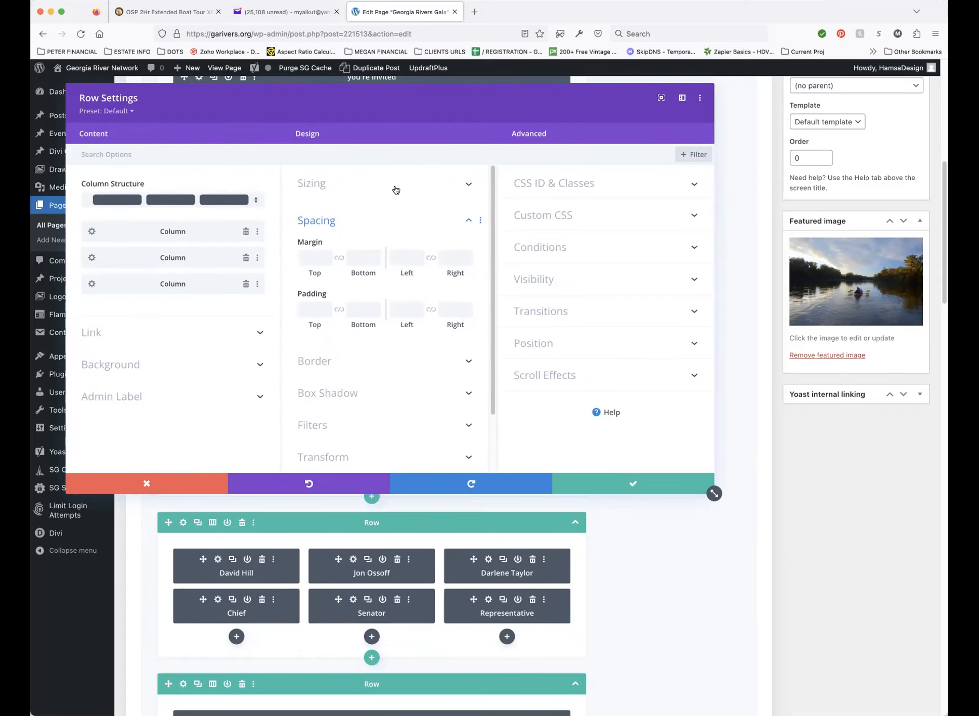
pyautogui.click(396, 190)
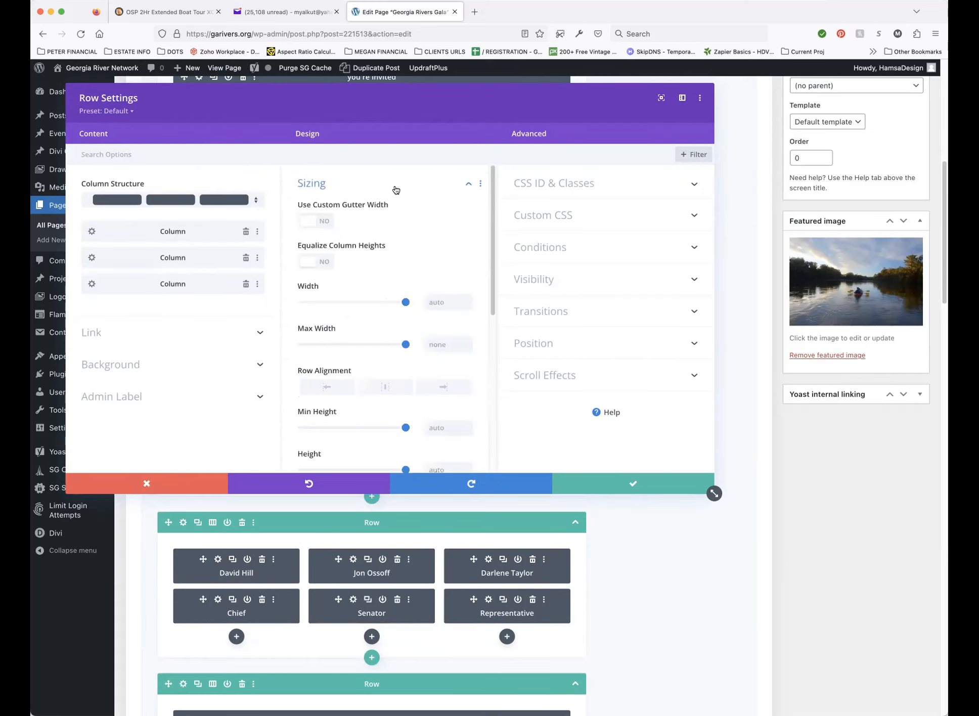
pyautogui.click(328, 223)
pyautogui.click(321, 221)
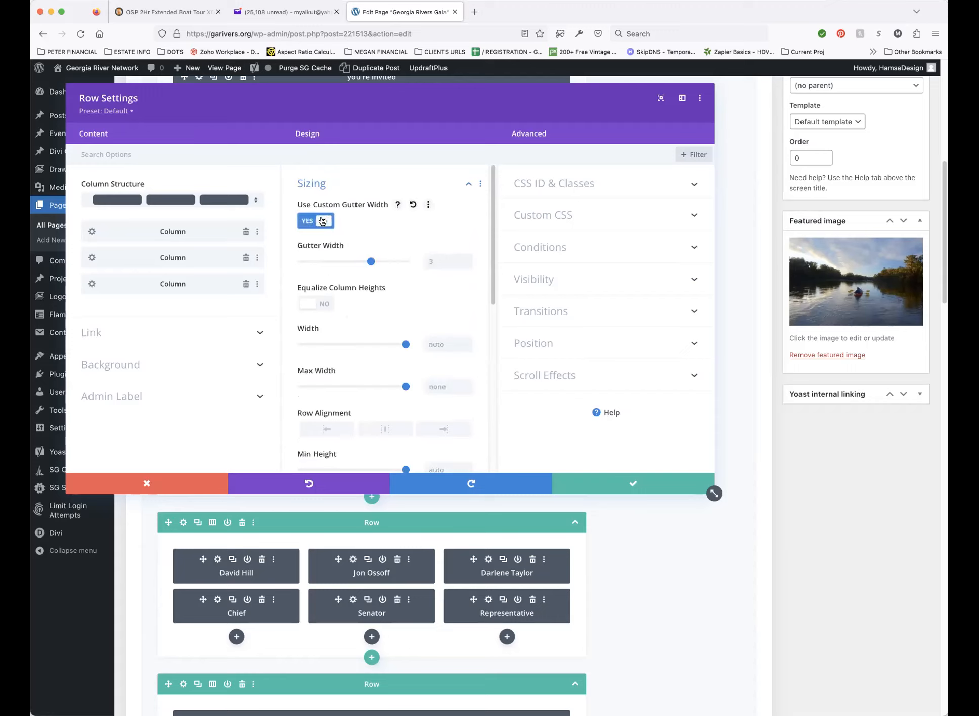
pyautogui.moveTo(371, 261); pyautogui.dragTo(332, 264)
pyautogui.click(328, 304)
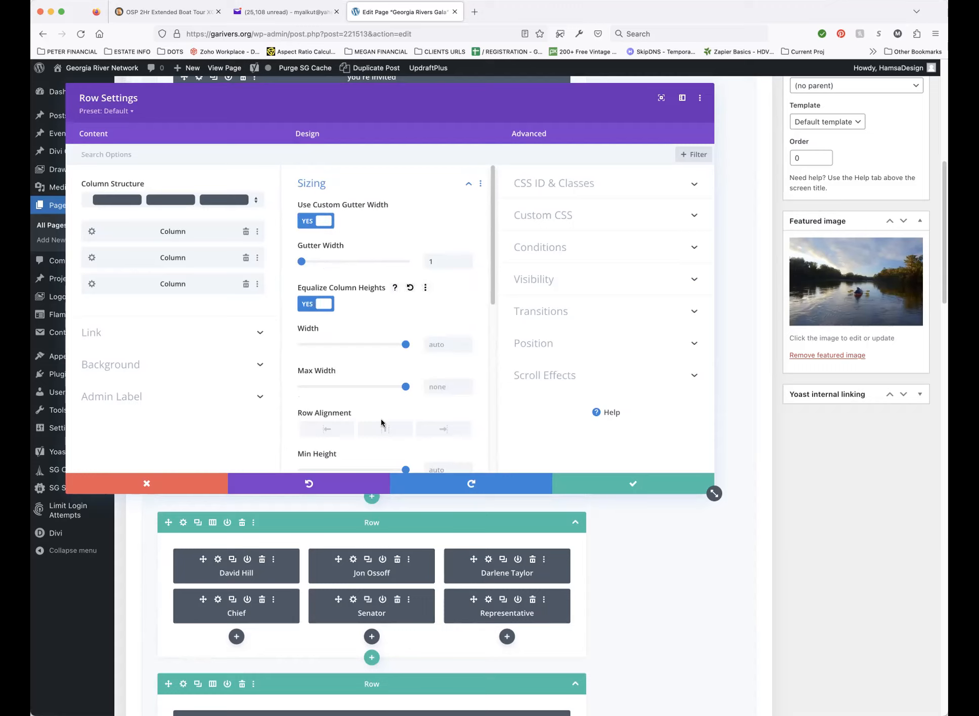
pyautogui.click(383, 431)
# Step: Set the left and right padding of NEW 3 COL ROW to a linked 30px
pyautogui.scroll(-3, 391, 347)
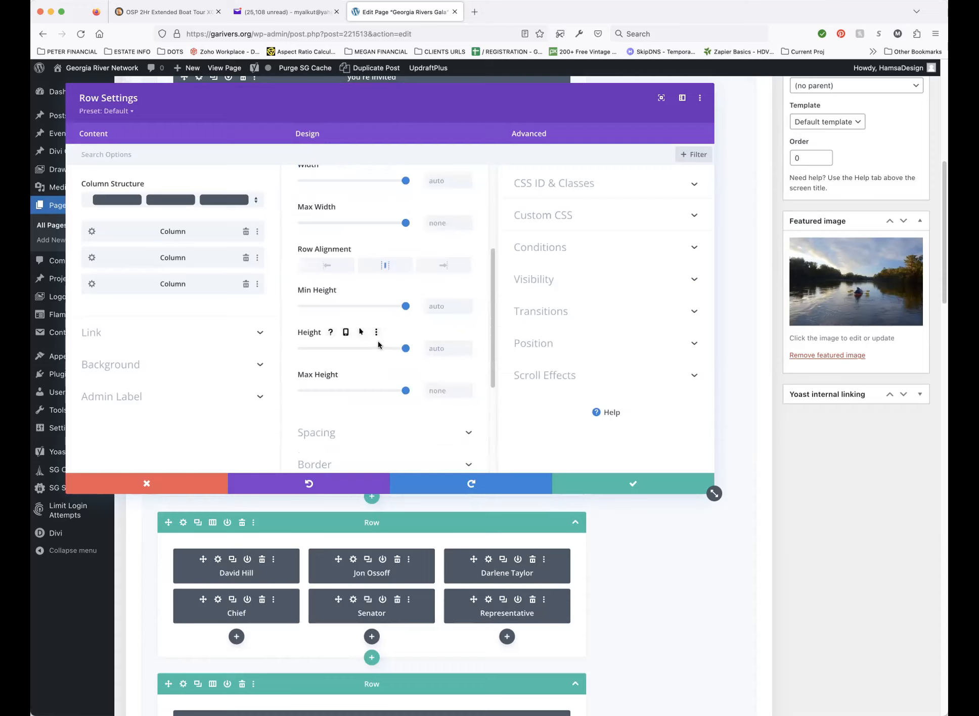
pyautogui.scroll(-2, 375, 396)
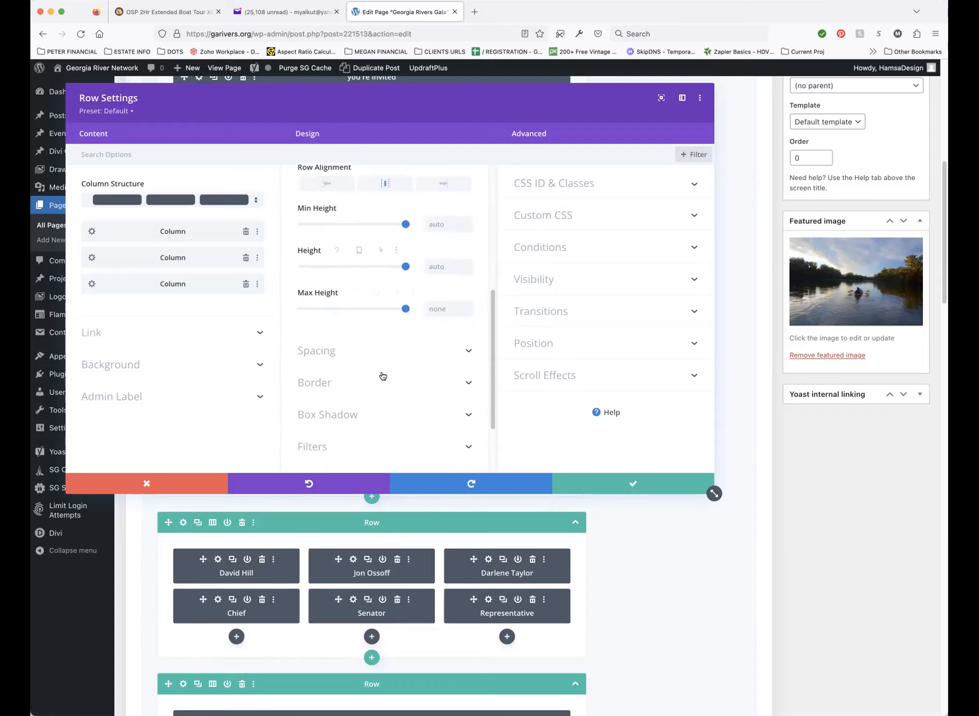
pyautogui.click(338, 354)
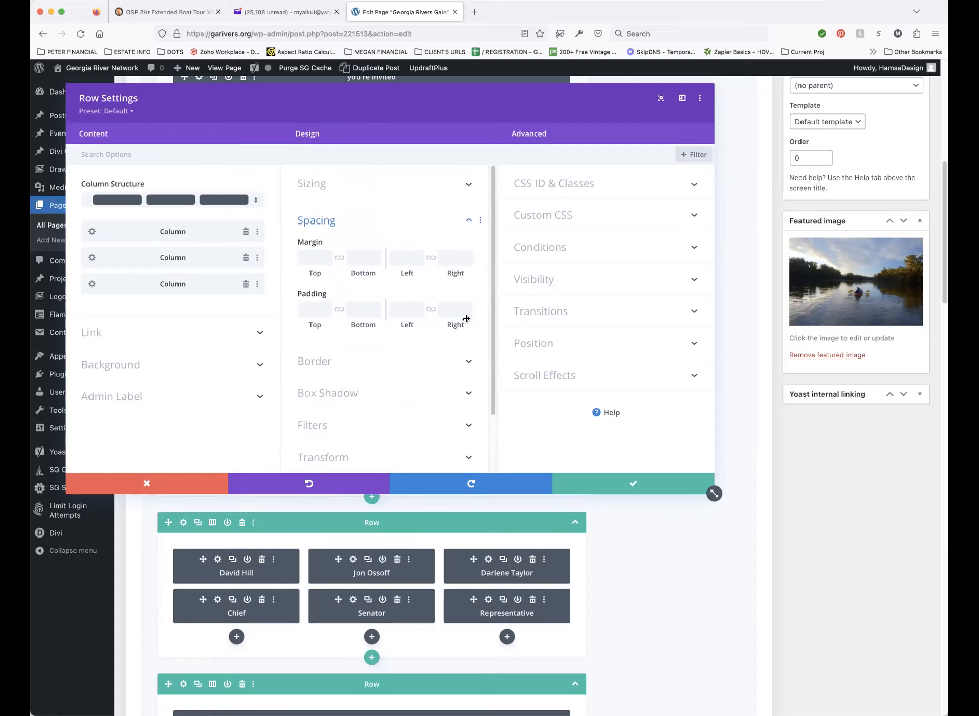
pyautogui.click(398, 309)
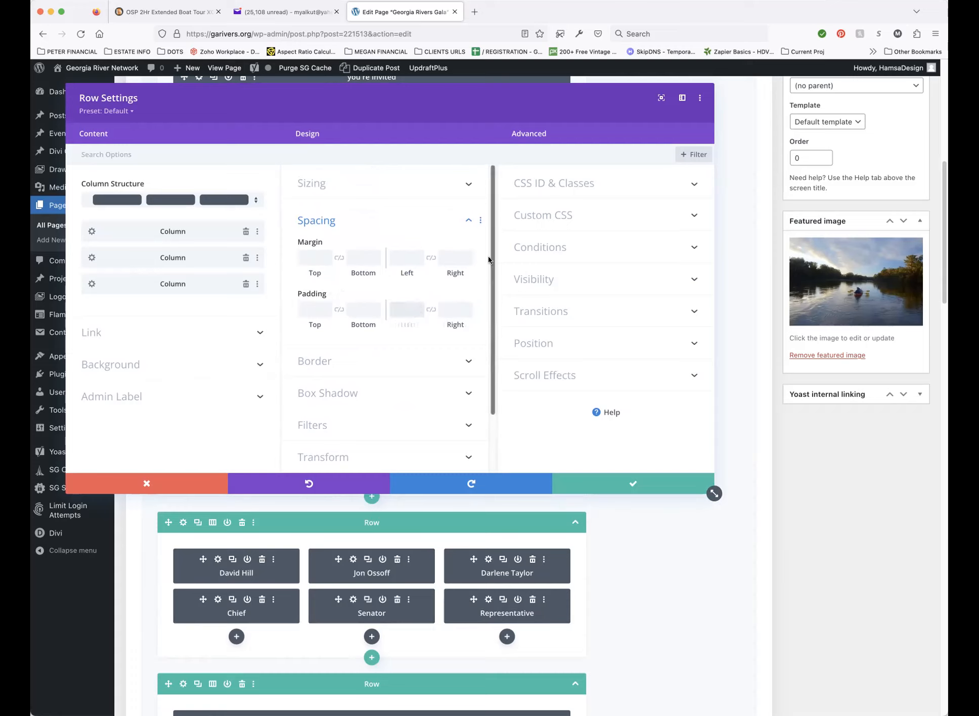
pyautogui.write('30')
pyautogui.click(432, 311)
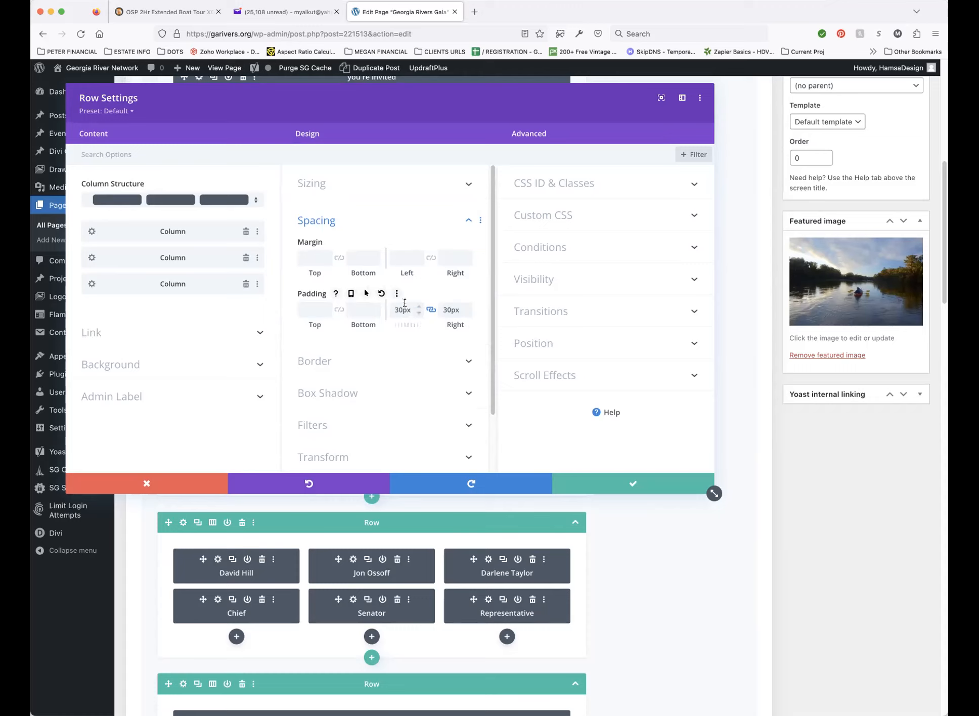
# Step: Give NEW 3 COL ROW a blue background color and save the row settings
pyautogui.click(161, 364)
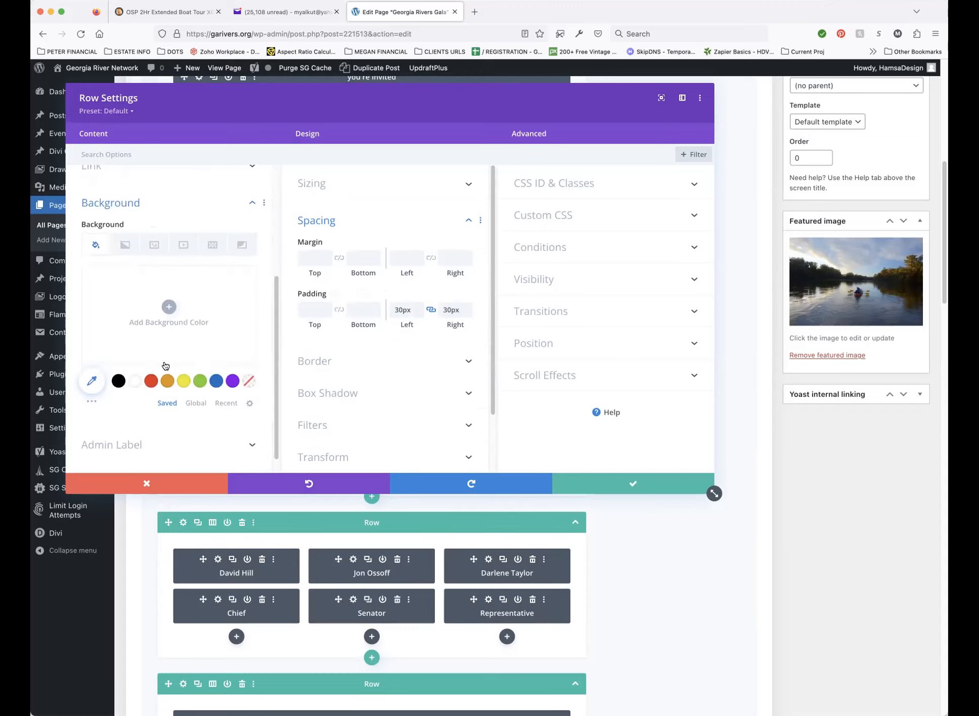
pyautogui.click(216, 382)
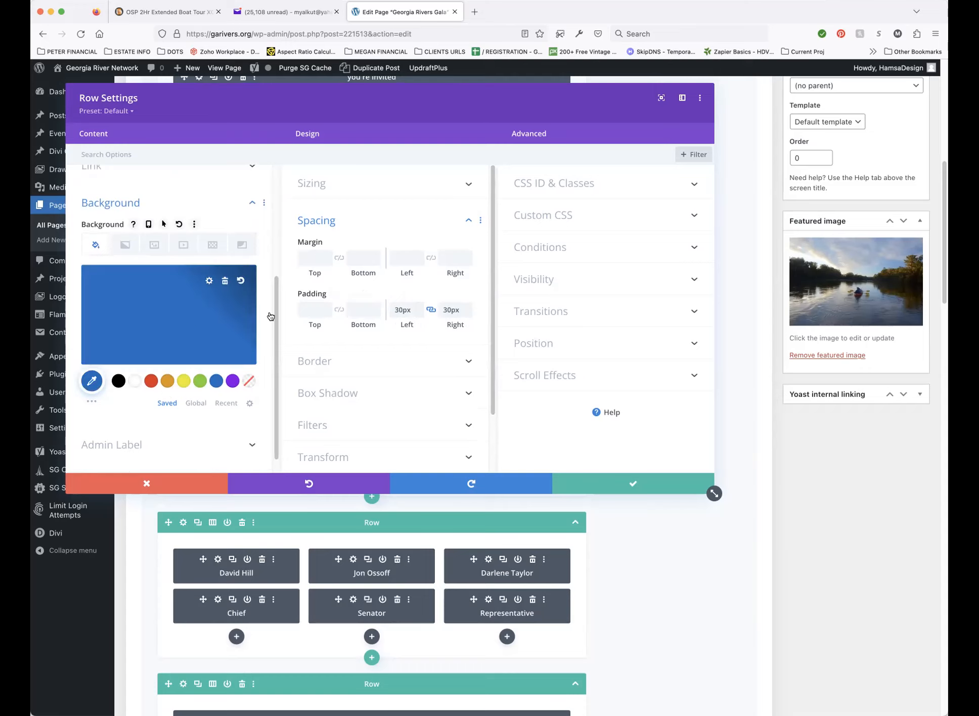
pyautogui.click(632, 484)
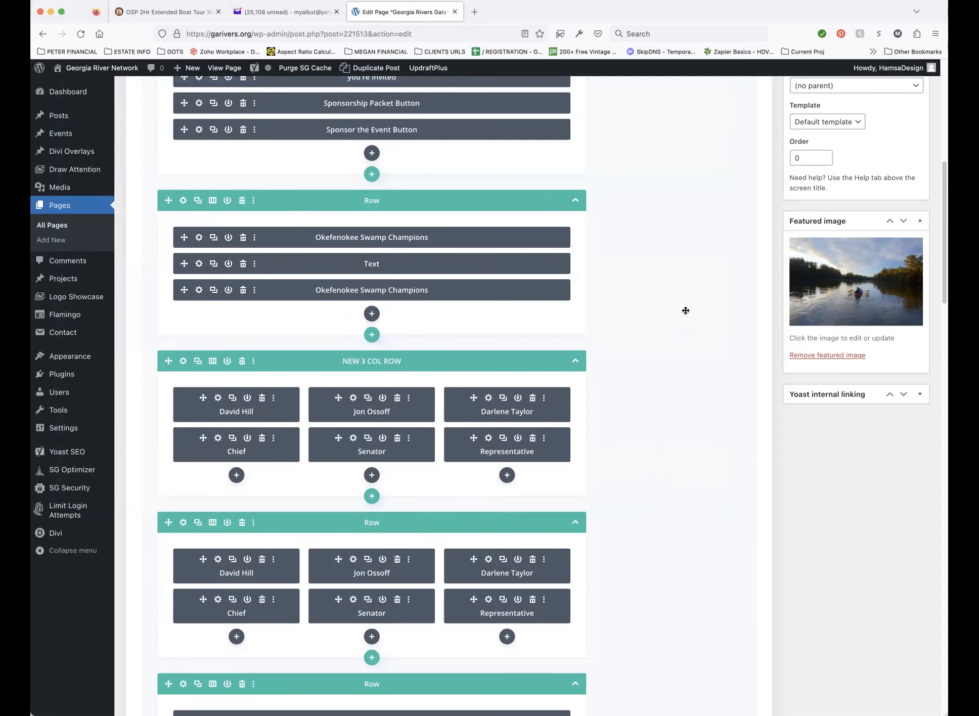
# Step: Preview the page changes, compare the new three-column row with the original champions row, and close the preview
pyautogui.scroll(7, 725, 294)
pyautogui.click(898, 185)
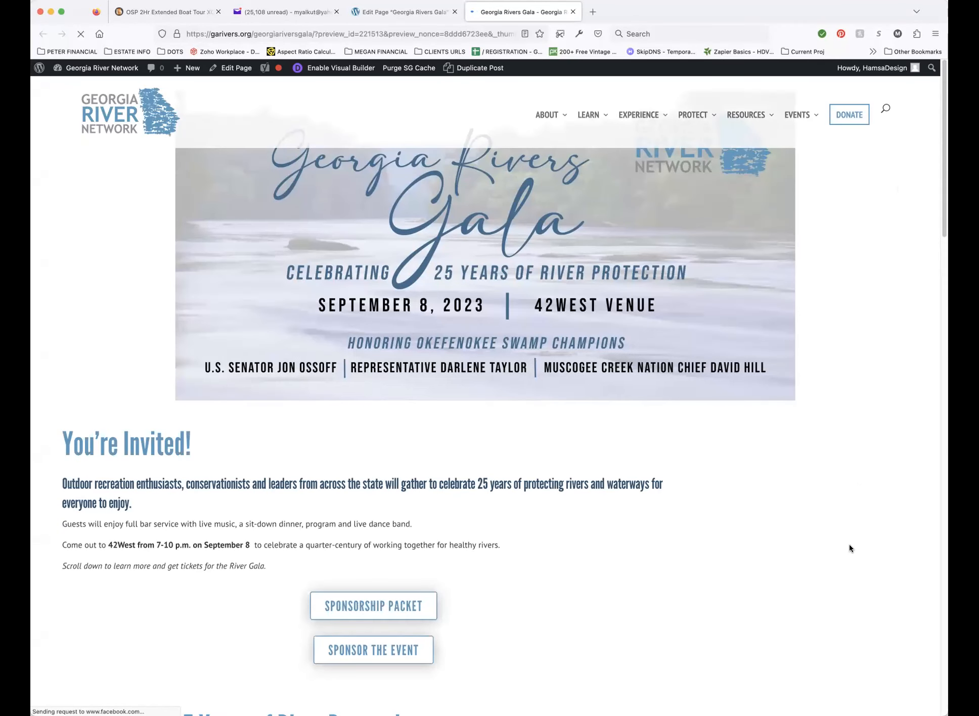
pyautogui.scroll(-4, 849, 545)
pyautogui.scroll(-5, 845, 544)
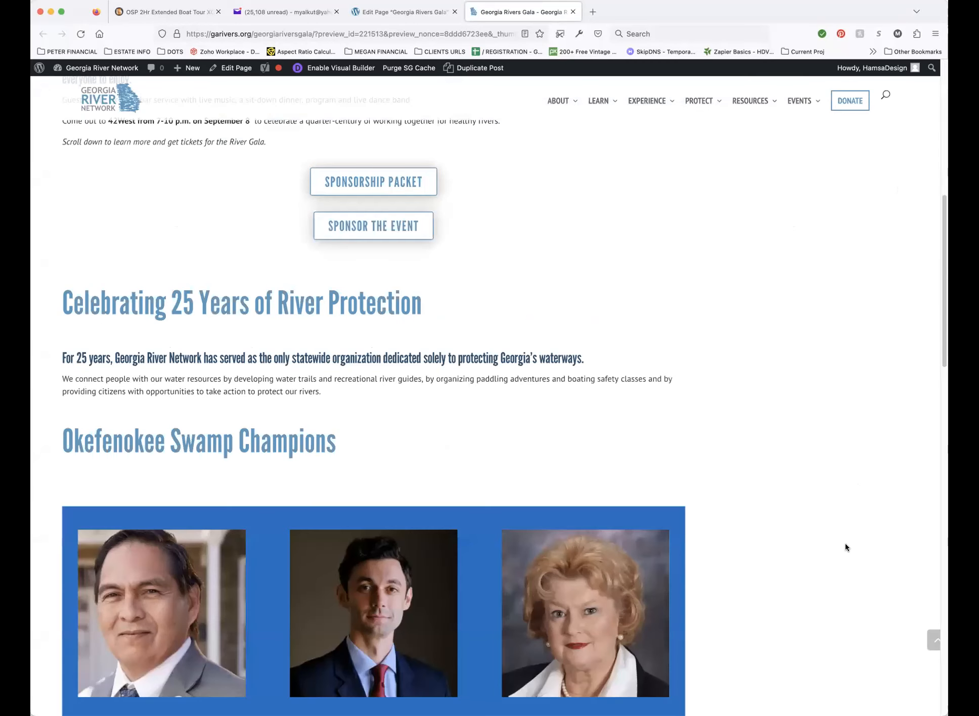
pyautogui.scroll(-8, 845, 542)
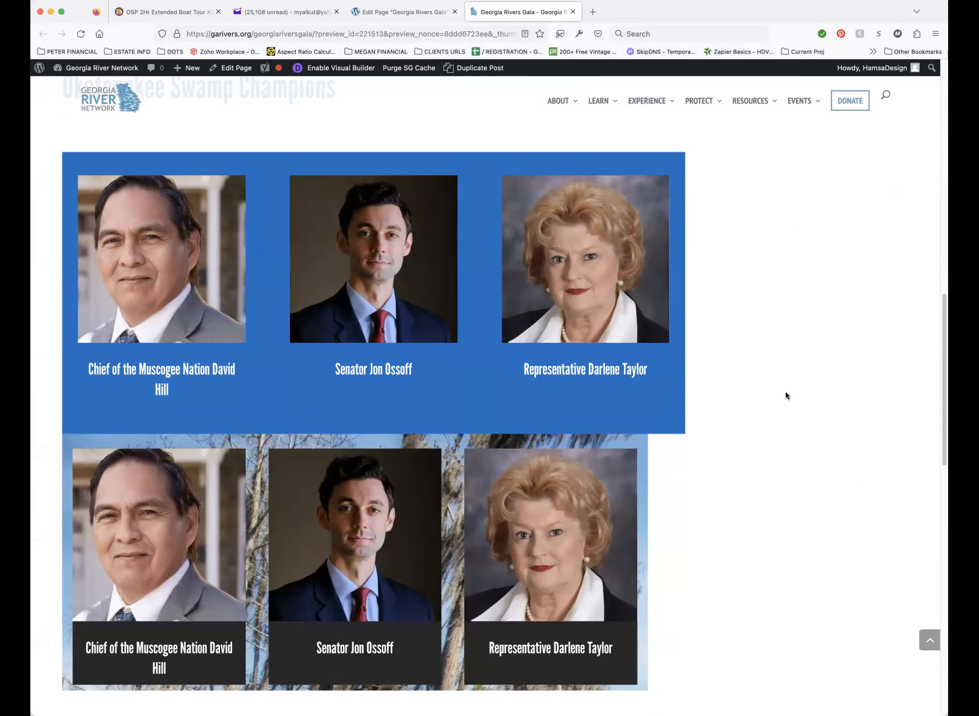
pyautogui.scroll(-1, 782, 395)
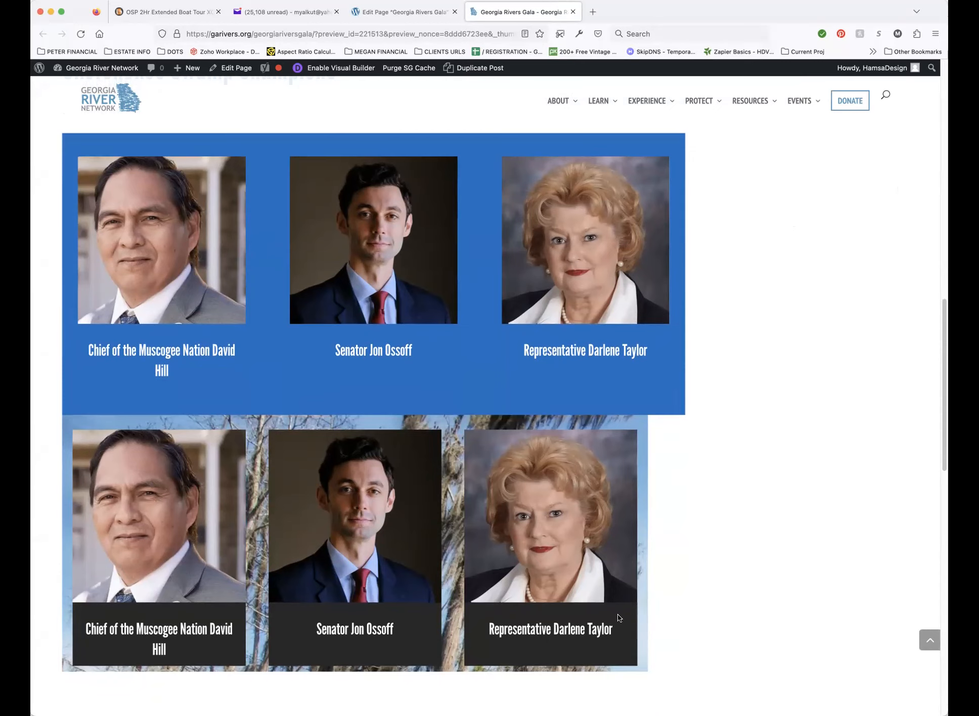
pyautogui.scroll(10, 747, 444)
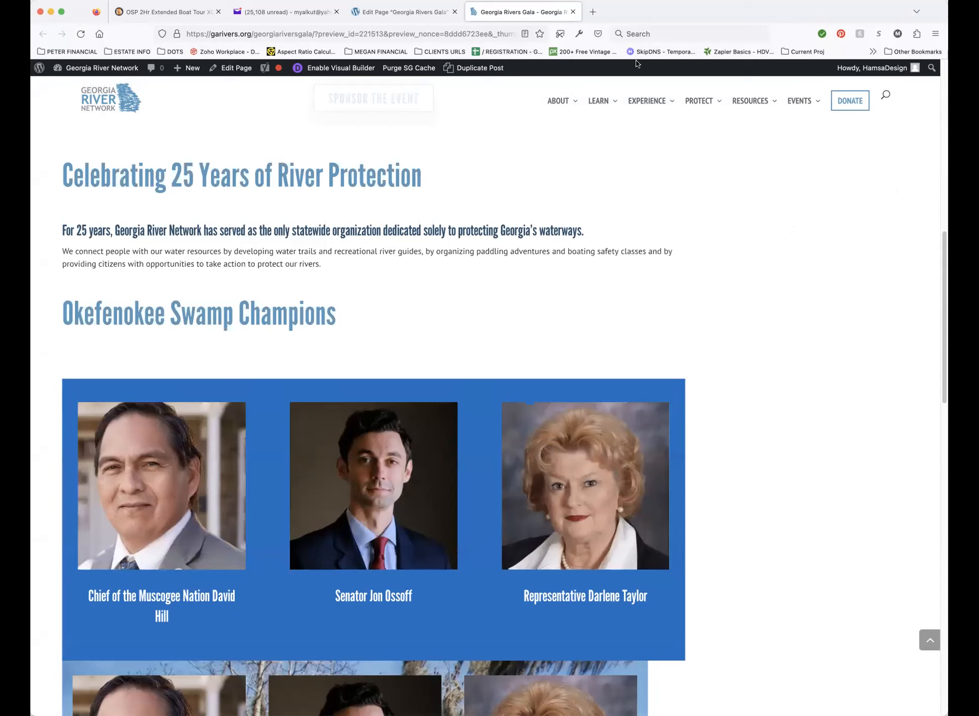
pyautogui.click(574, 12)
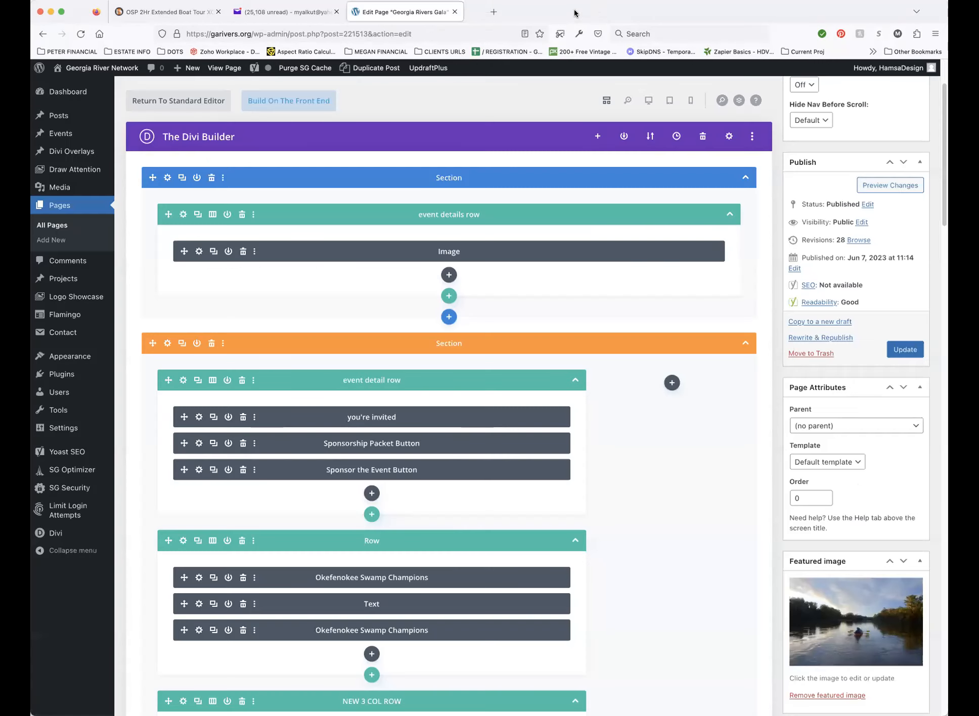
# Step: Examine the background settings of the first column in the original champions row below NEW 3 COL ROW
pyautogui.scroll(-15, 715, 577)
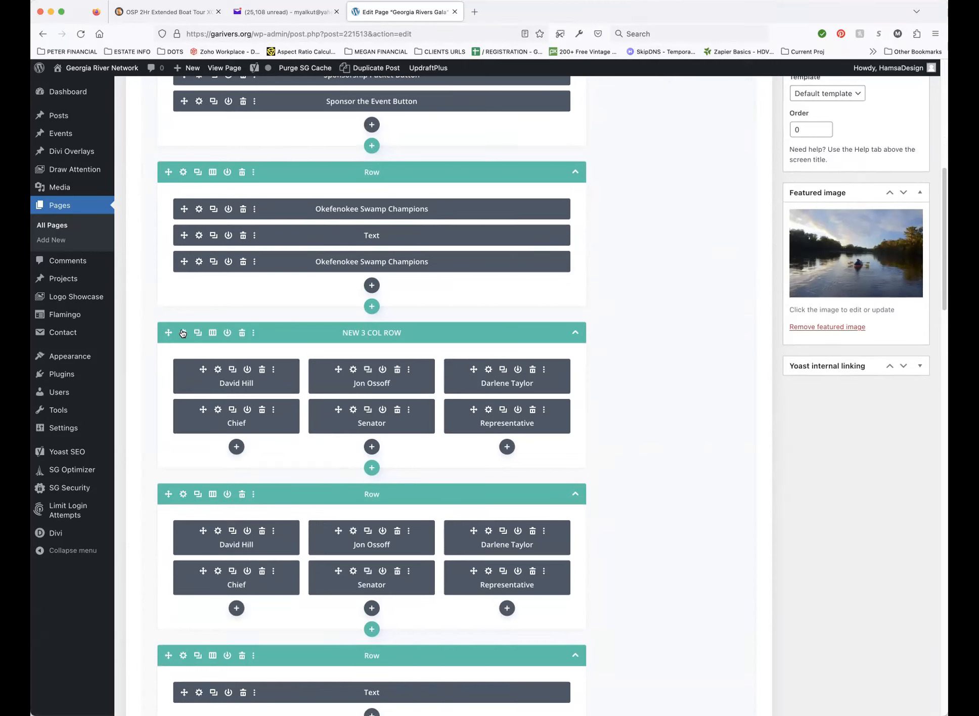
pyautogui.click(183, 494)
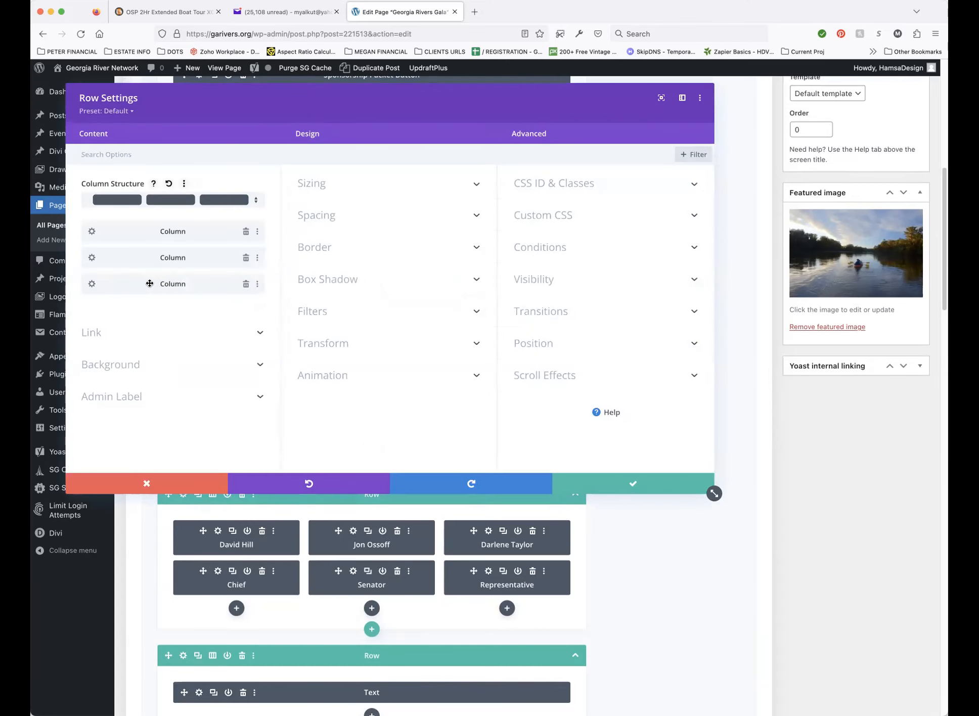
pyautogui.click(92, 232)
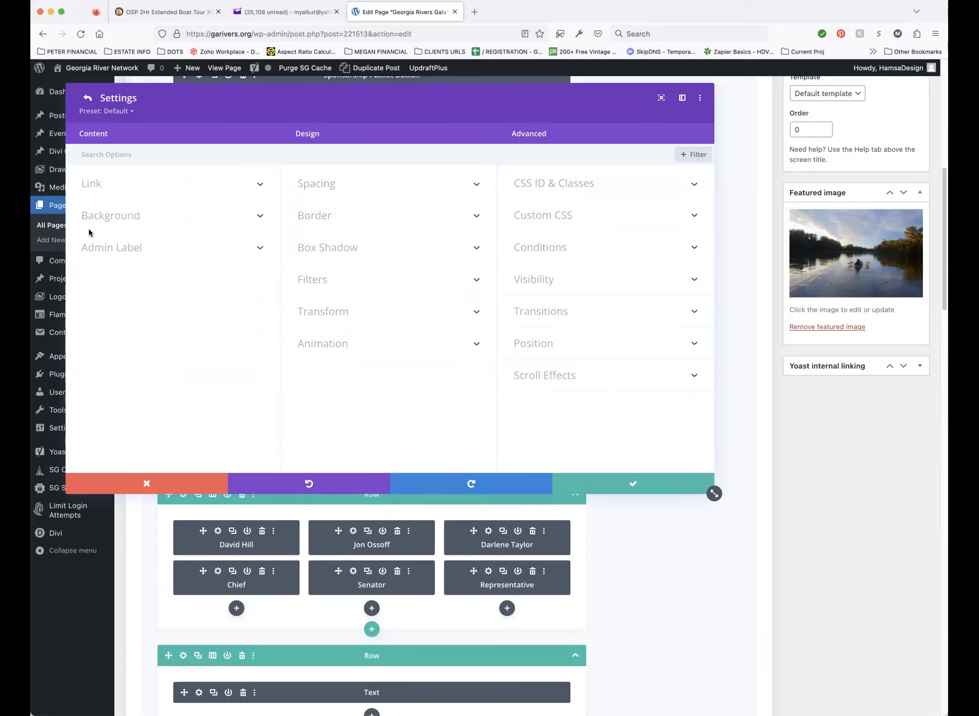
pyautogui.click(159, 223)
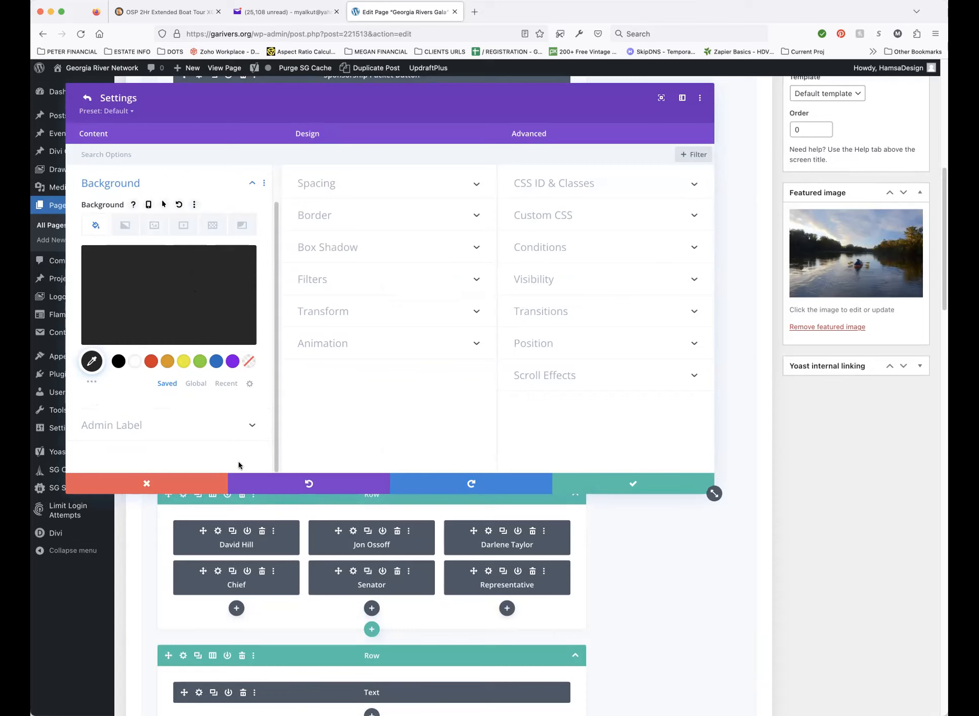
# Step: Discard the original row's column settings and give the first column of NEW 3 COL ROW a background color of #272727
pyautogui.click(146, 483)
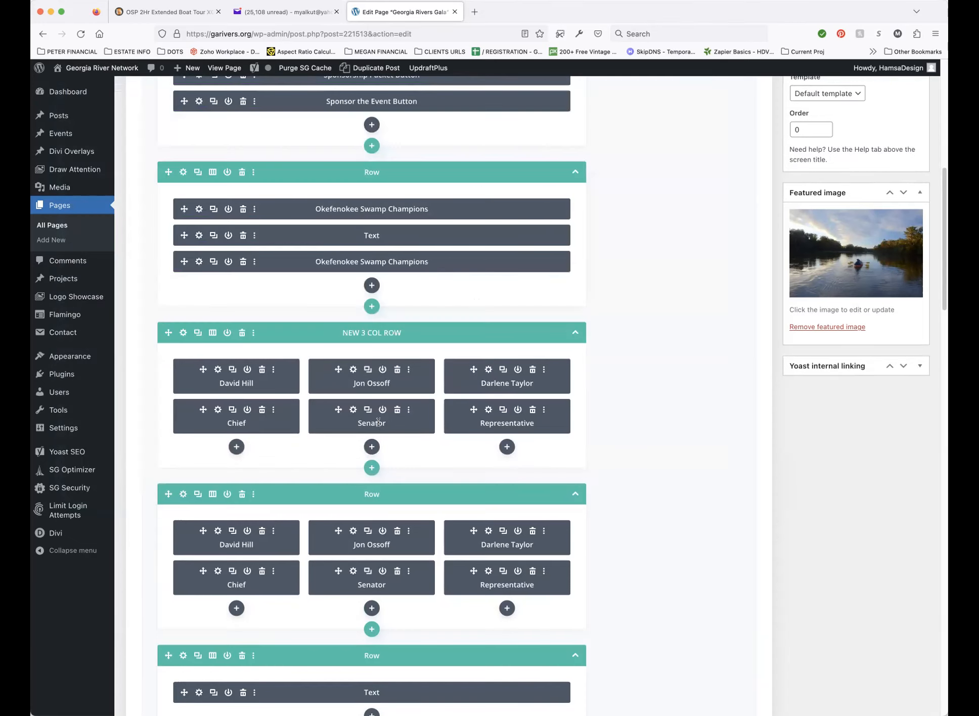
pyautogui.click(184, 333)
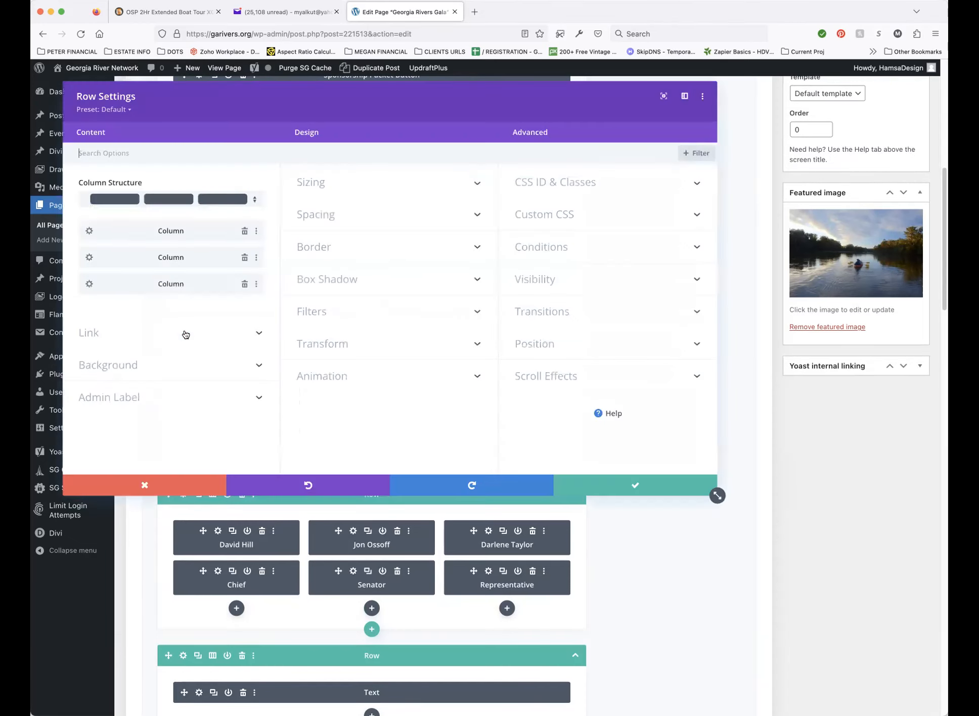
pyautogui.click(90, 233)
pyautogui.click(133, 218)
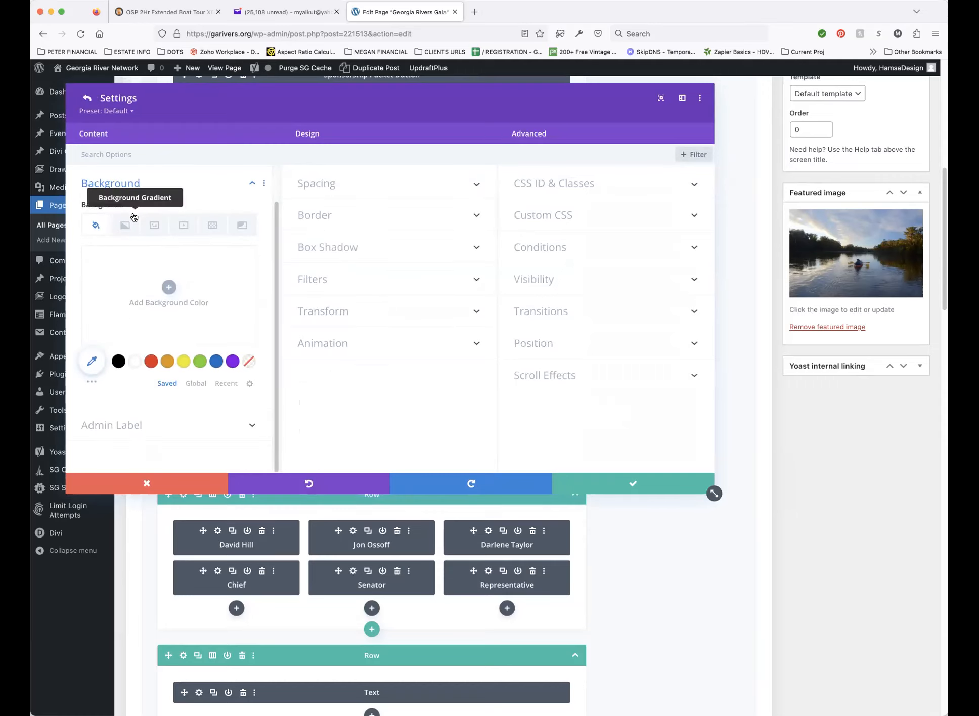
pyautogui.click(92, 360)
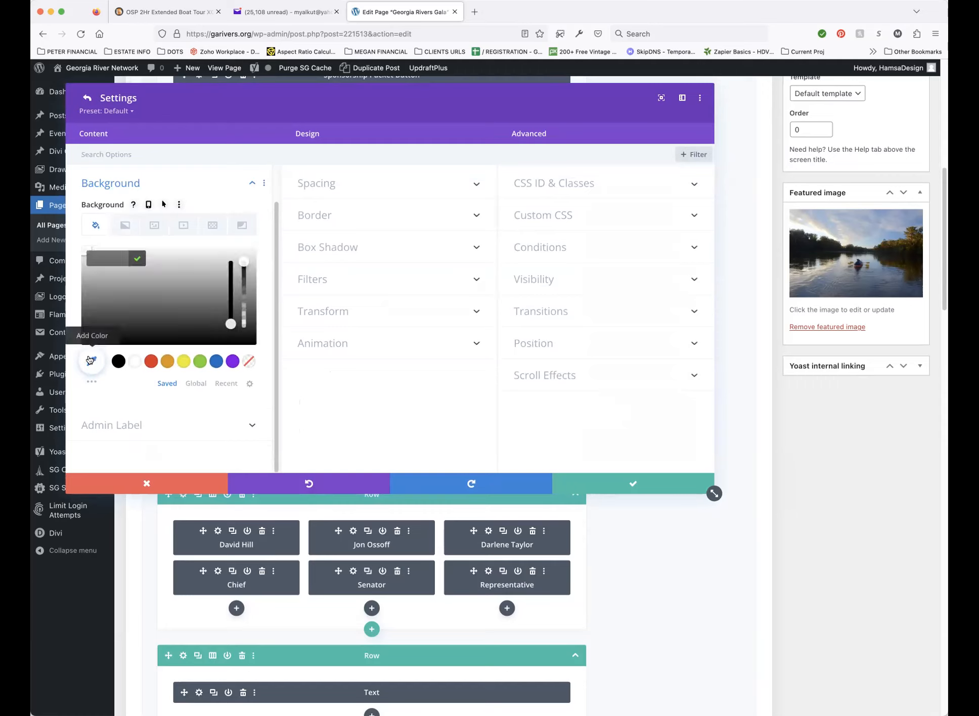
pyautogui.click(222, 383)
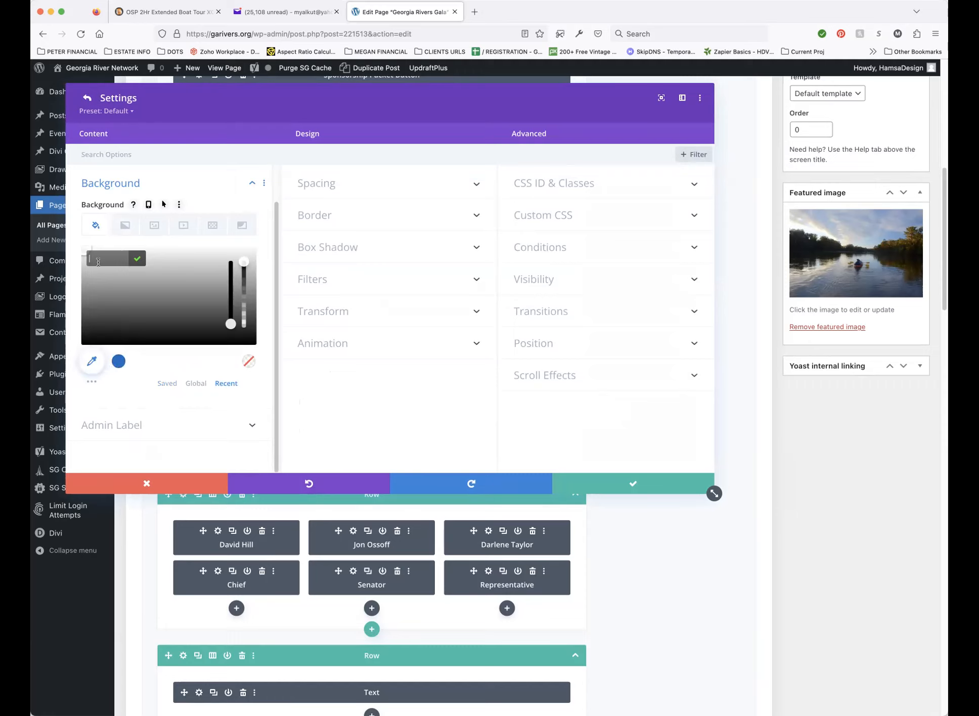
pyautogui.write('272727')
pyautogui.press('Return')
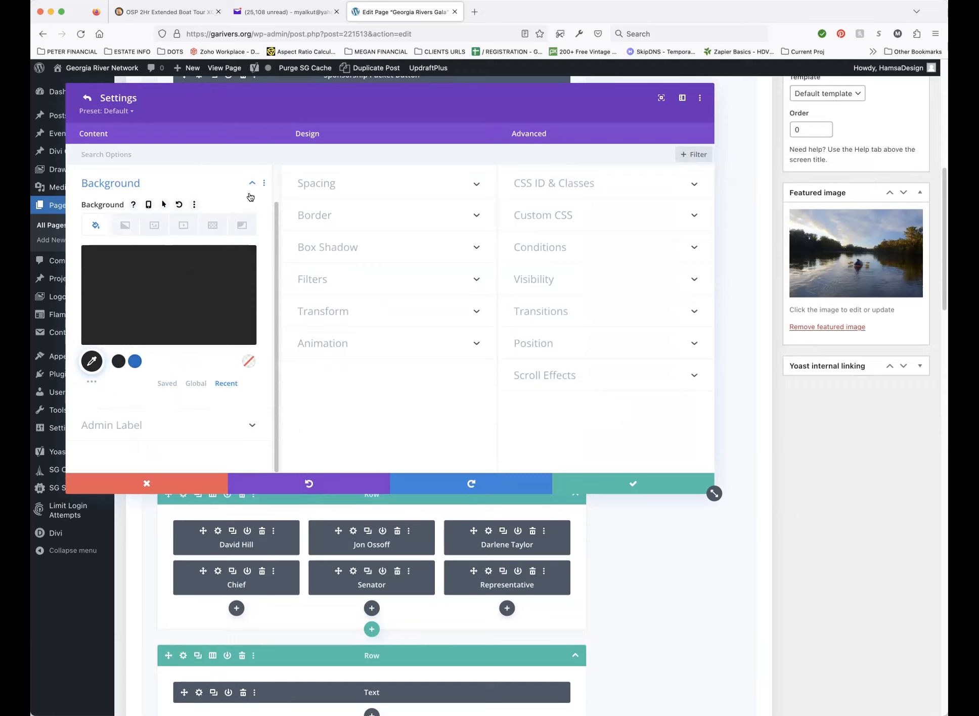
pyautogui.click(85, 97)
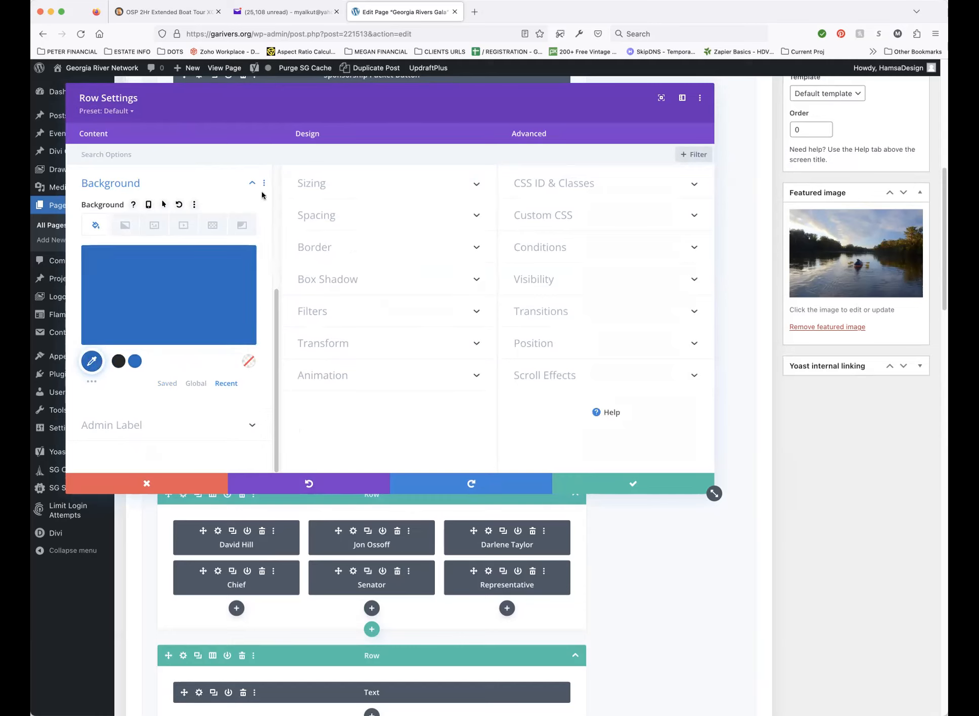
# Step: Copy the first column's styles in NEW 3 COL ROW to the second and third columns, and save the row settings
pyautogui.scroll(5, 257, 202)
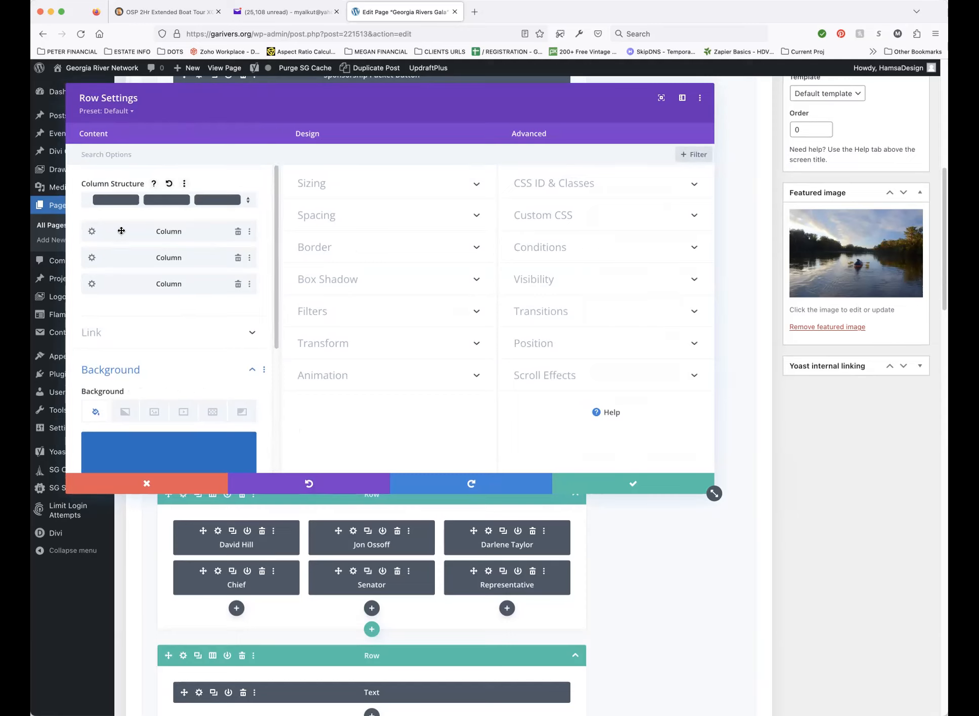
pyautogui.click(249, 233)
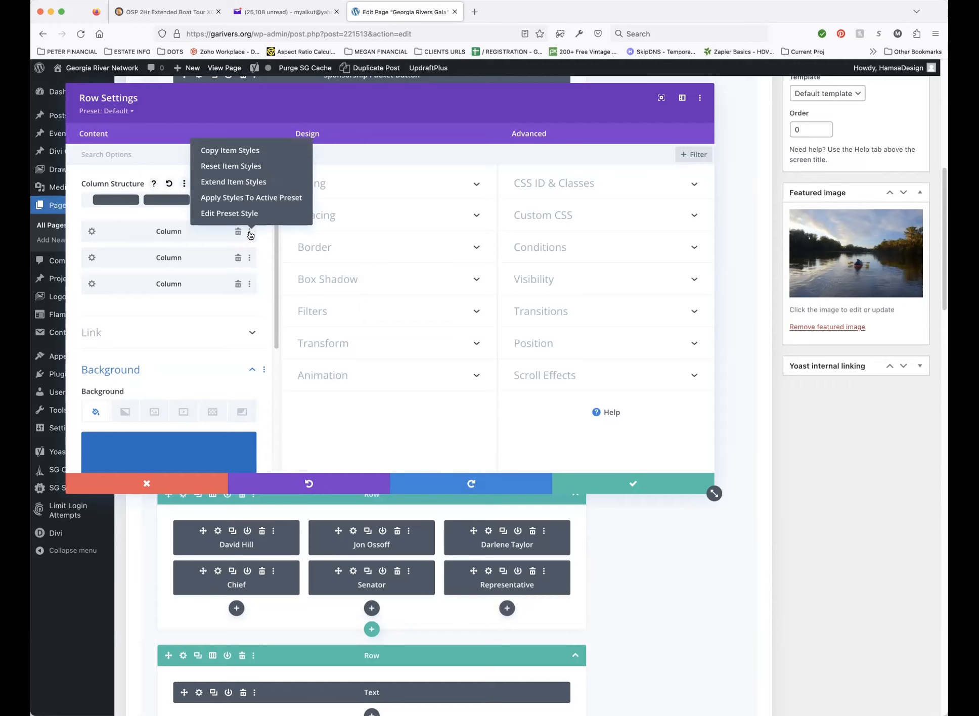
pyautogui.click(235, 151)
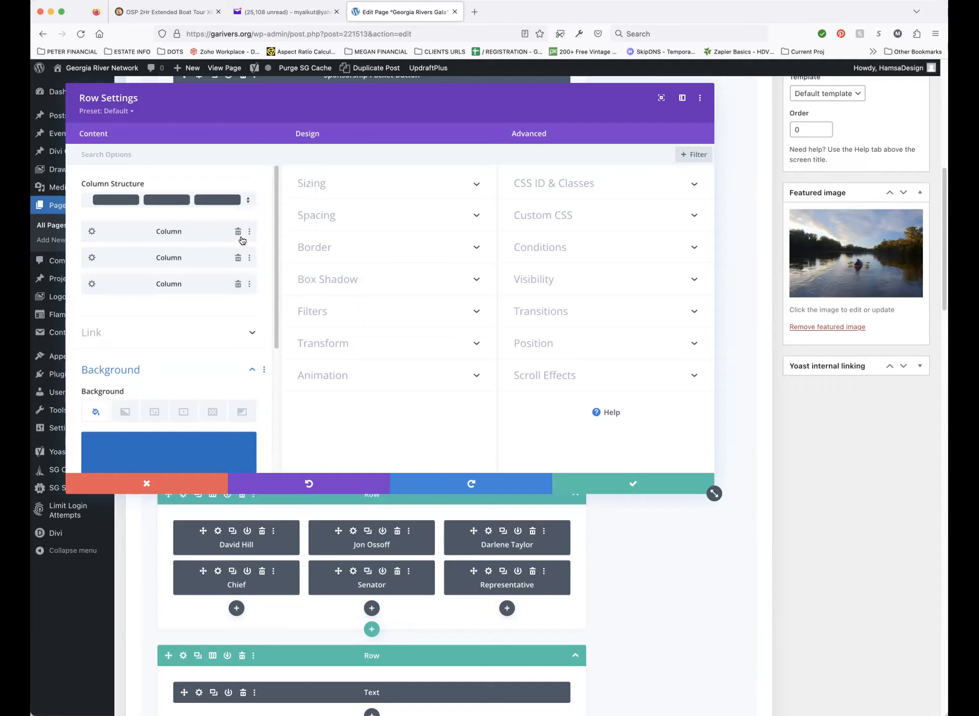
pyautogui.click(249, 258)
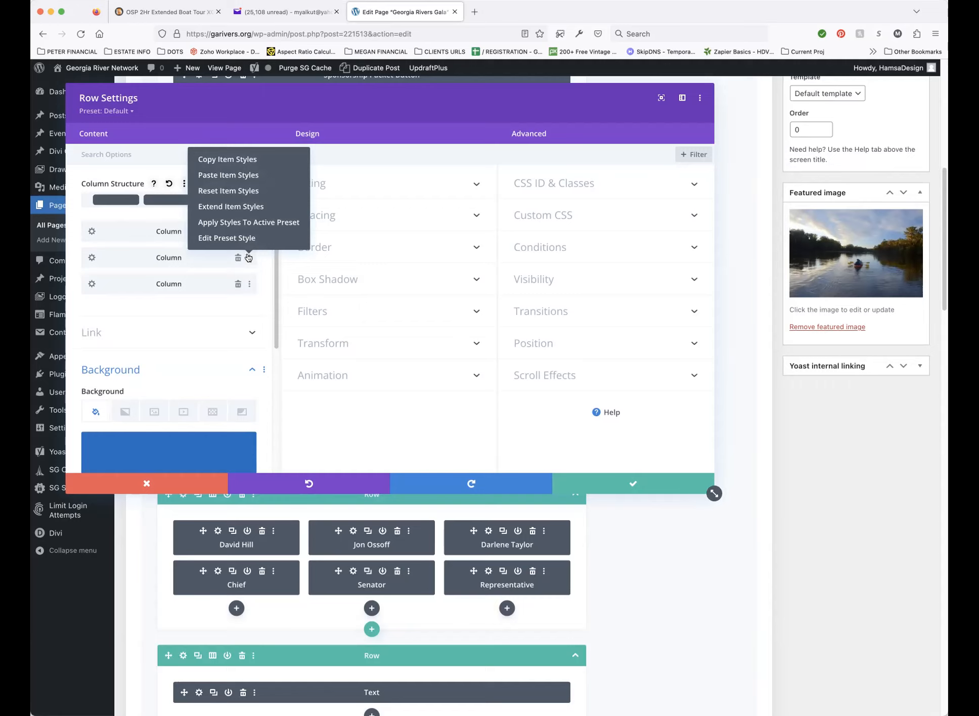
pyautogui.click(244, 175)
pyautogui.click(248, 286)
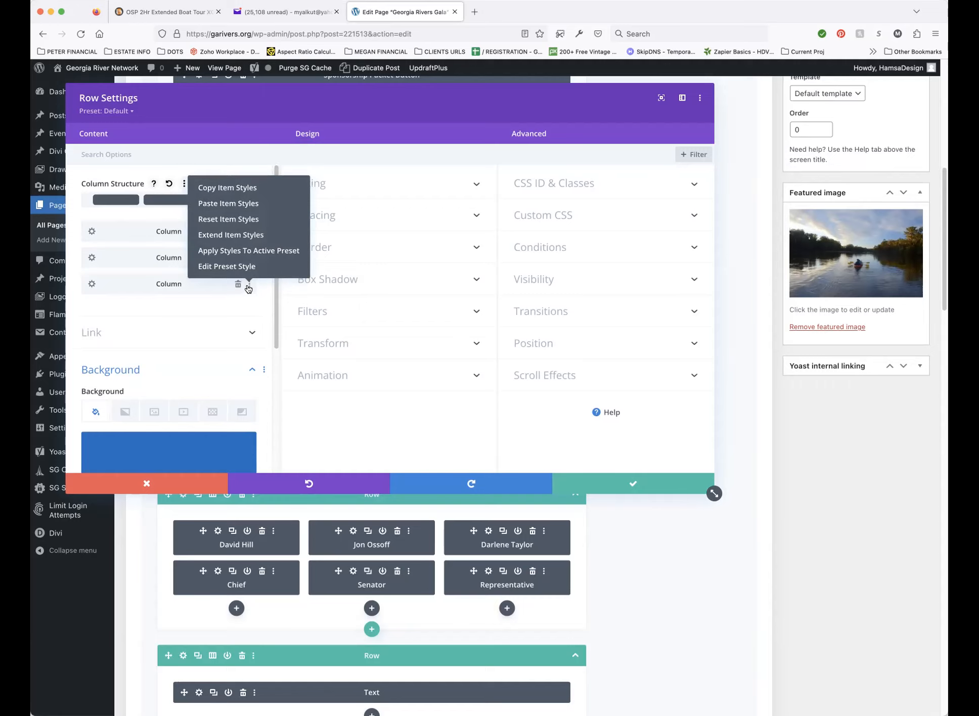
pyautogui.click(238, 203)
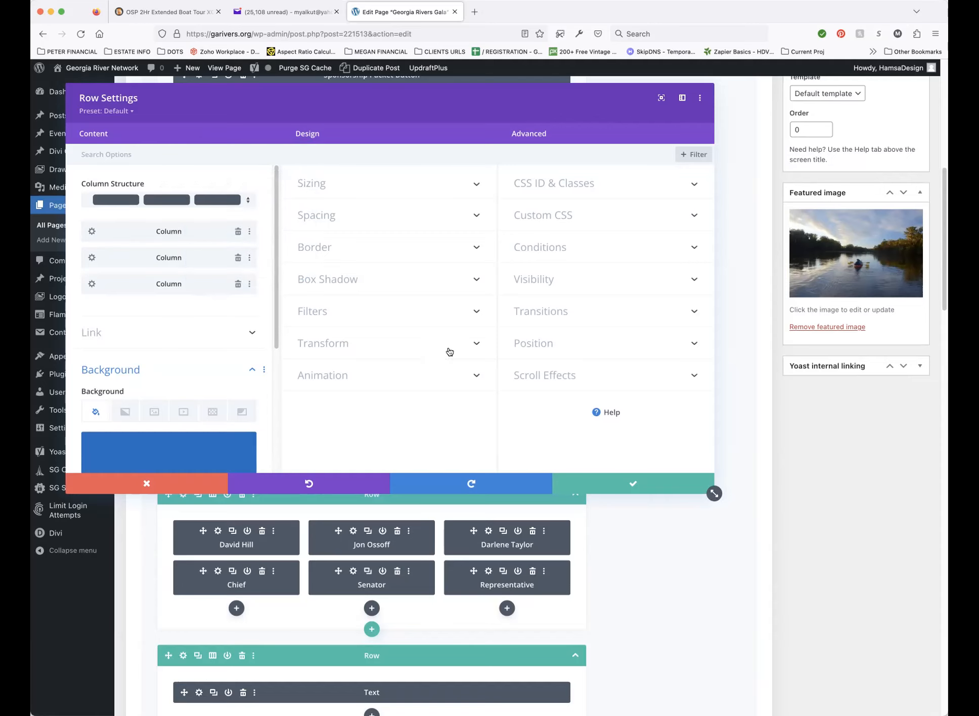
pyautogui.click(633, 484)
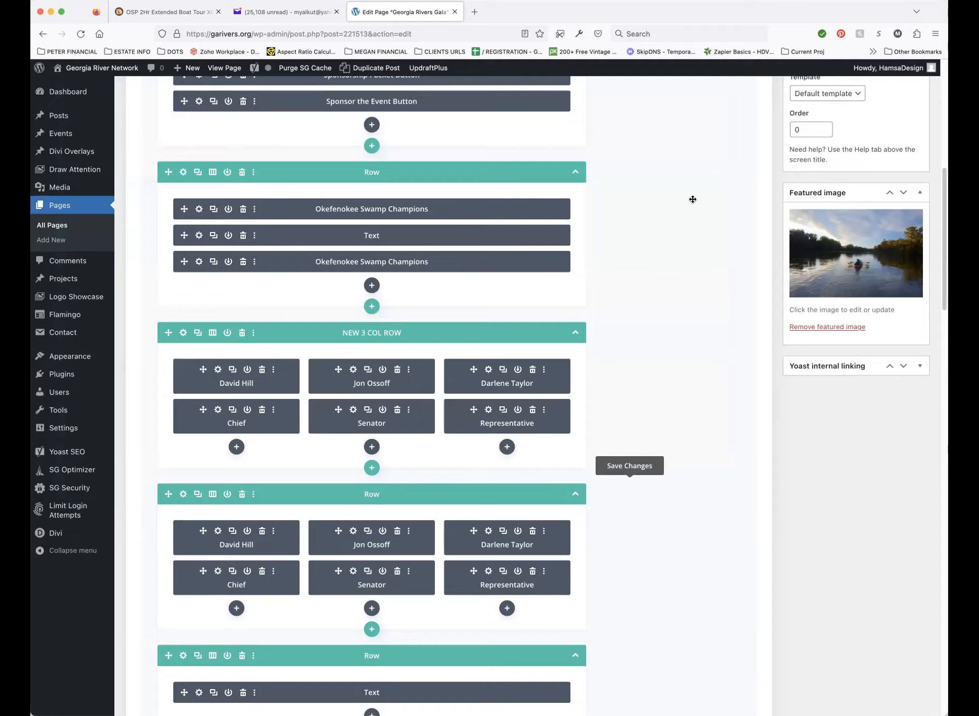
# Step: Preview the page changes, compare the column backgrounds of the new champions row with the original row, and close the preview
pyautogui.scroll(7, 767, 252)
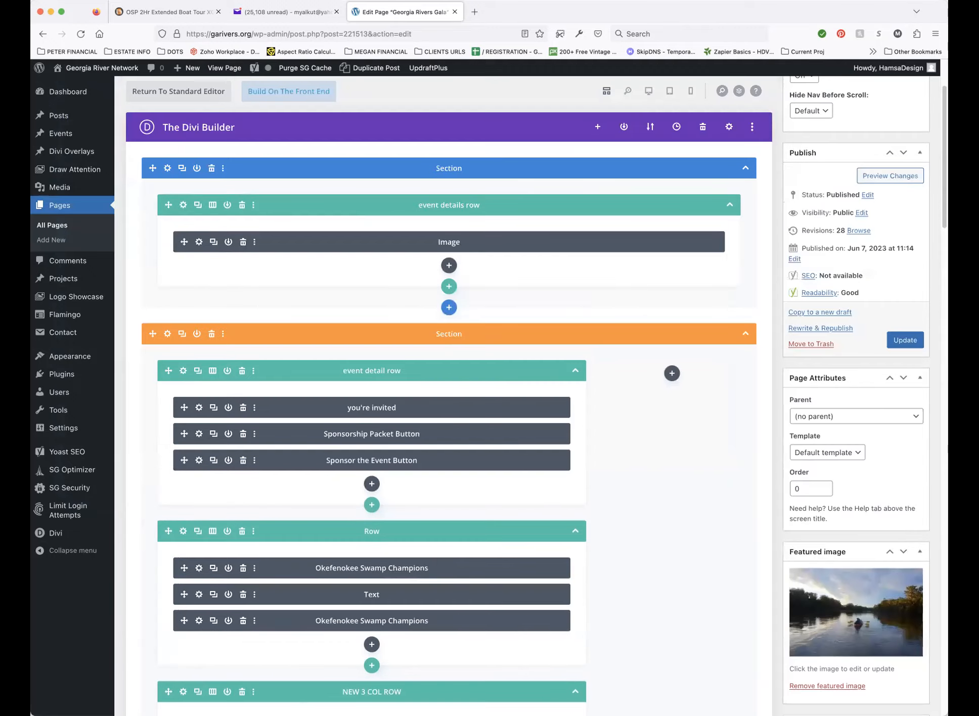
pyautogui.click(893, 175)
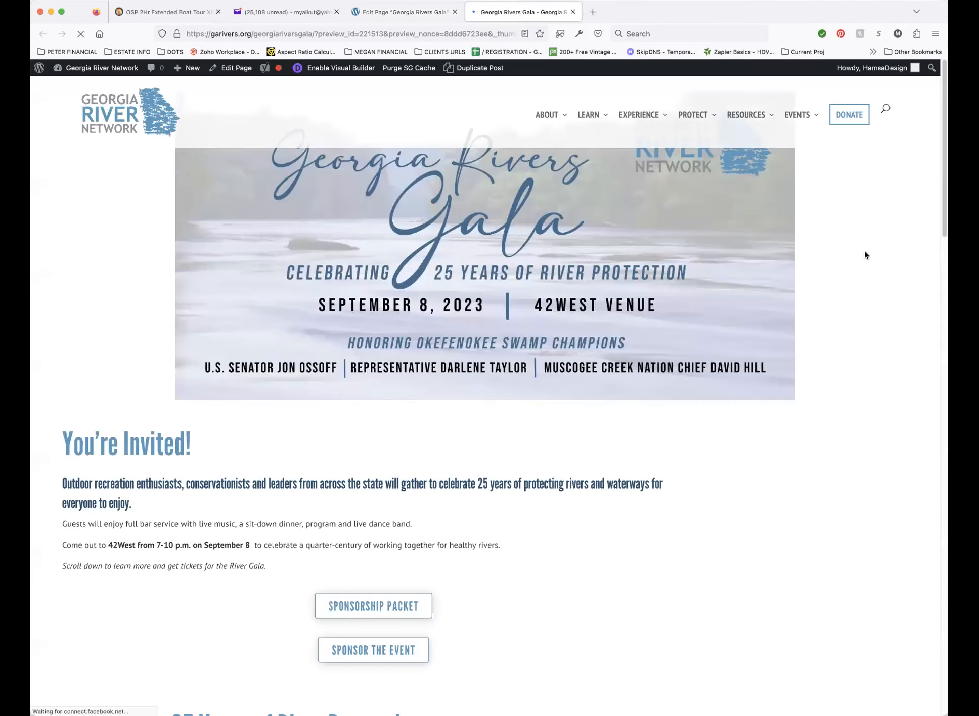
pyautogui.scroll(-3, 859, 437)
pyautogui.scroll(-8, 856, 436)
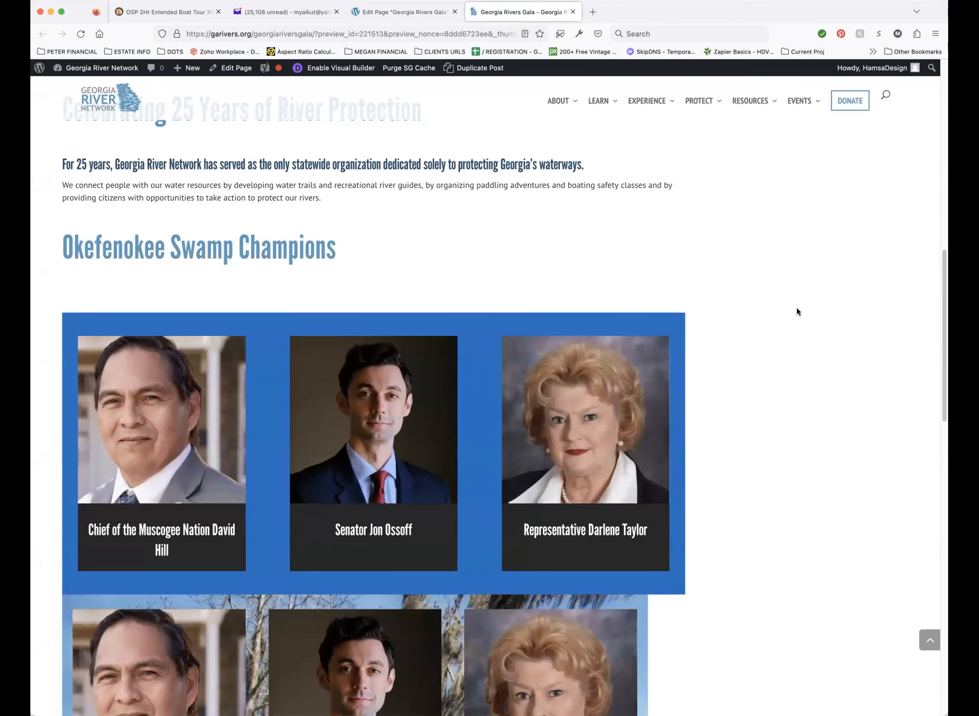
pyautogui.scroll(-3, 780, 323)
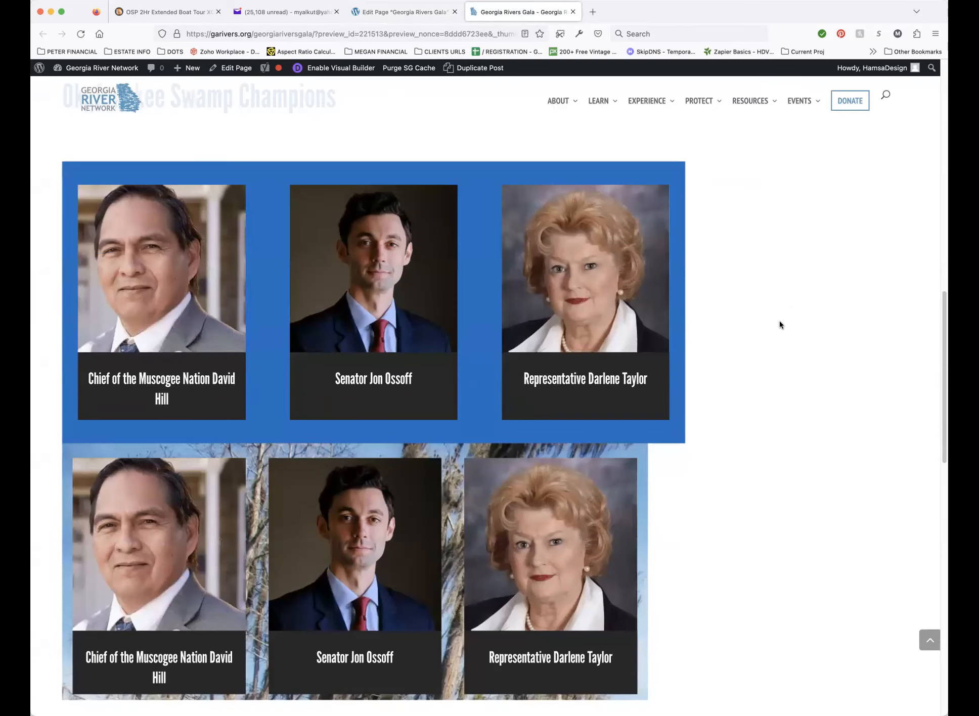
pyautogui.scroll(5, 779, 327)
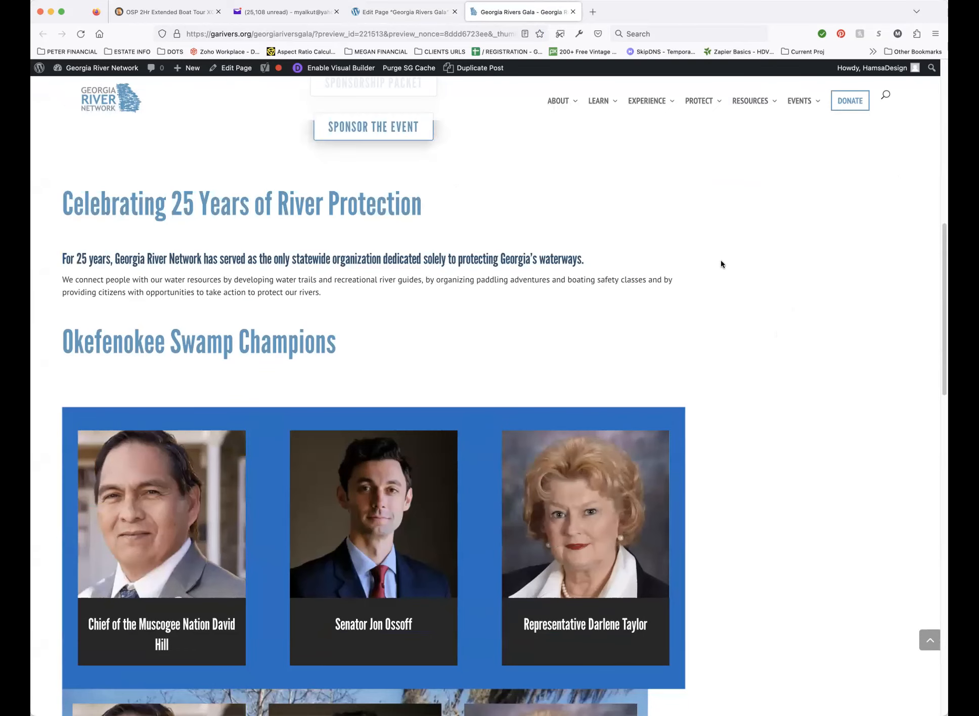
pyautogui.scroll(-8, 748, 253)
pyautogui.scroll(12, 750, 258)
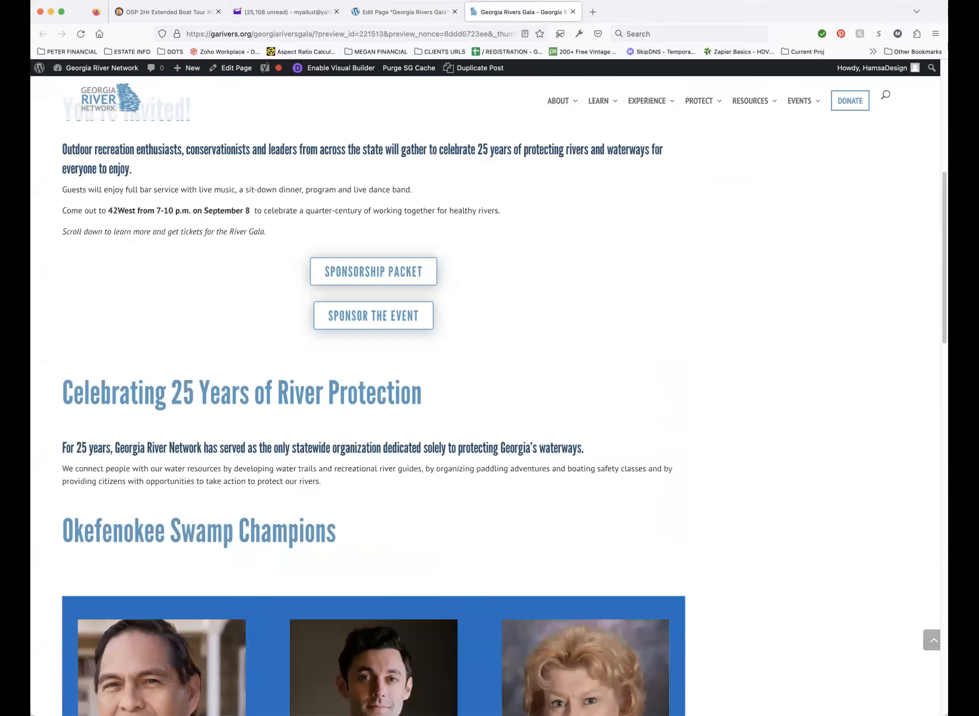
pyautogui.scroll(7, 670, 136)
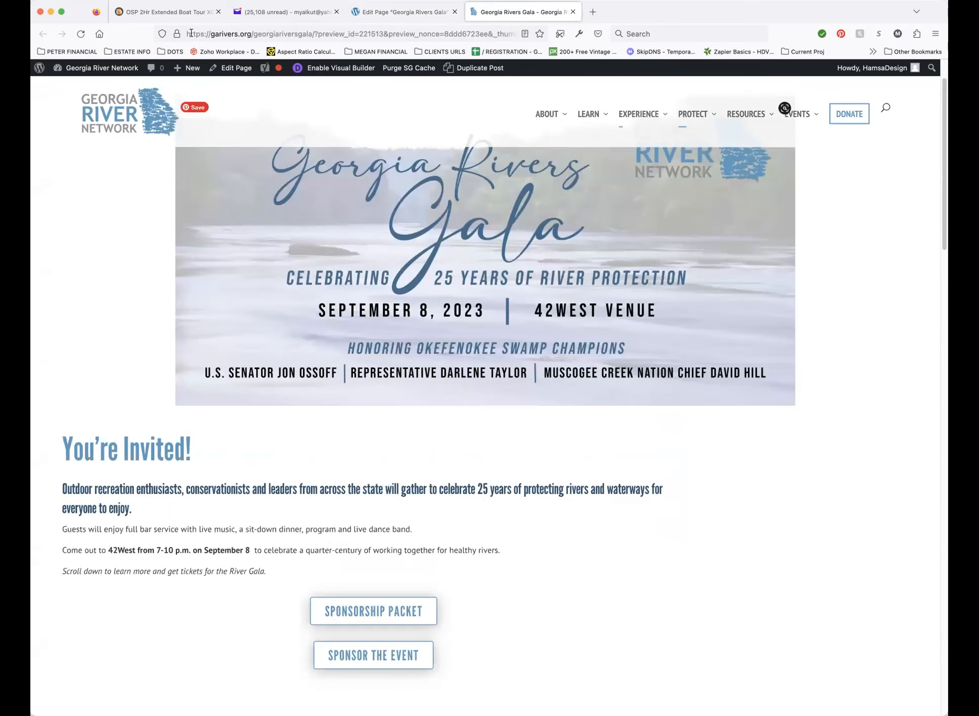
pyautogui.click(573, 12)
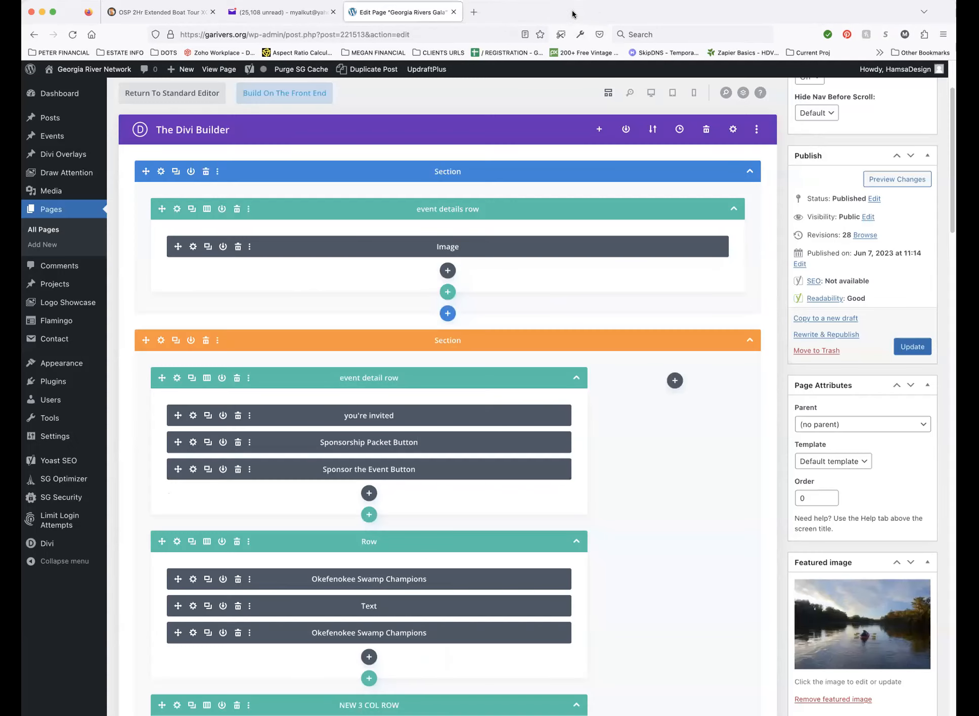
# Step: Preview the page changes again and narrow the browser window to a phone-like width
pyautogui.scroll(-15, 732, 520)
pyautogui.scroll(-3, 733, 520)
pyautogui.scroll(5, 745, 443)
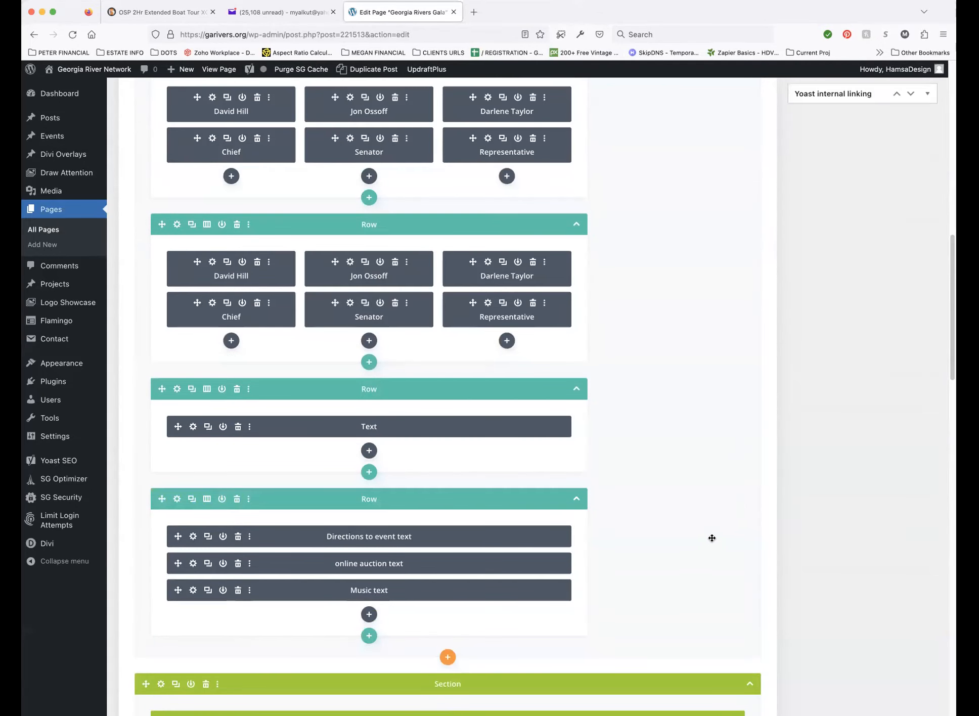
pyautogui.scroll(10, 741, 268)
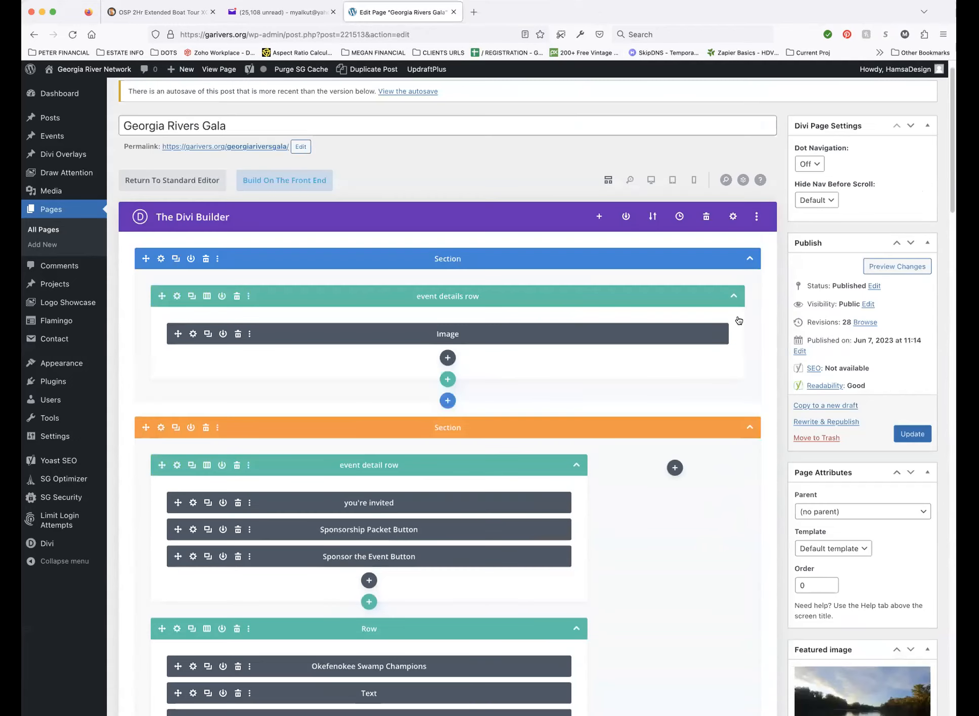
pyautogui.scroll(1, 738, 320)
pyautogui.click(911, 293)
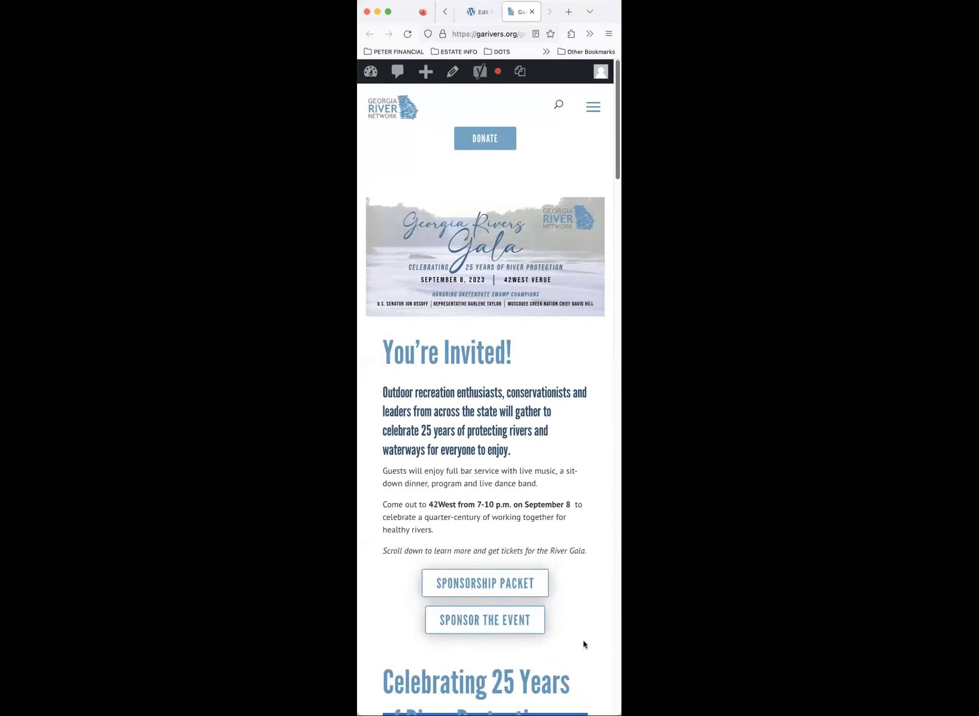
pyautogui.moveTo(583, 639); pyautogui.dragTo(581, 645)
# Step: Examine how both champions rows and the surrounding text stack in the narrow layout, and widen the browser window back to desktop width
pyautogui.scroll(-10, 581, 644)
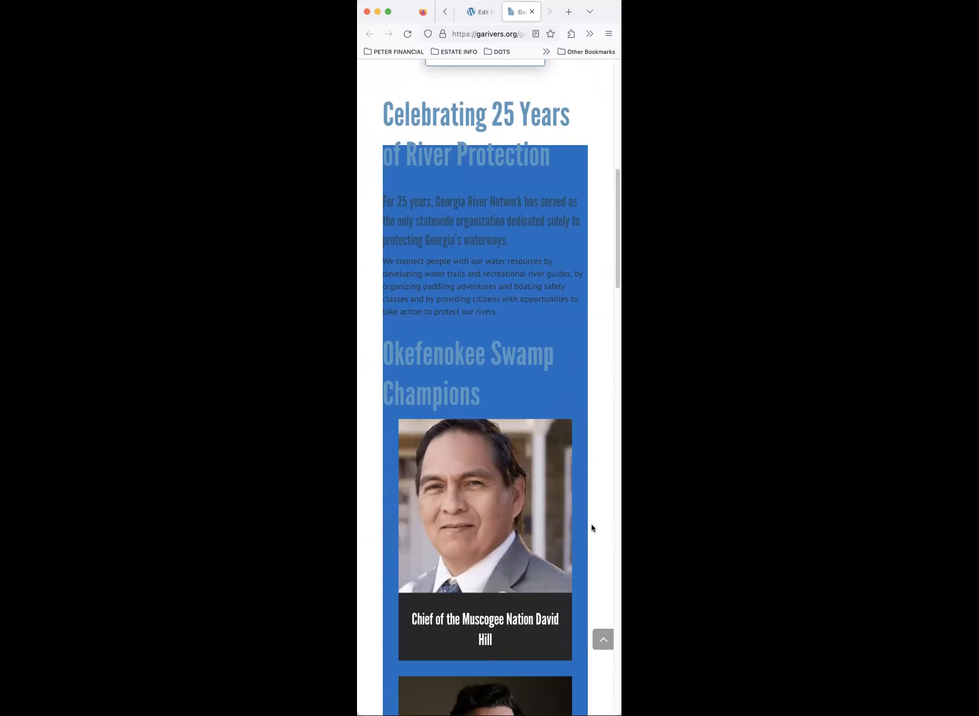
pyautogui.scroll(-12, 592, 525)
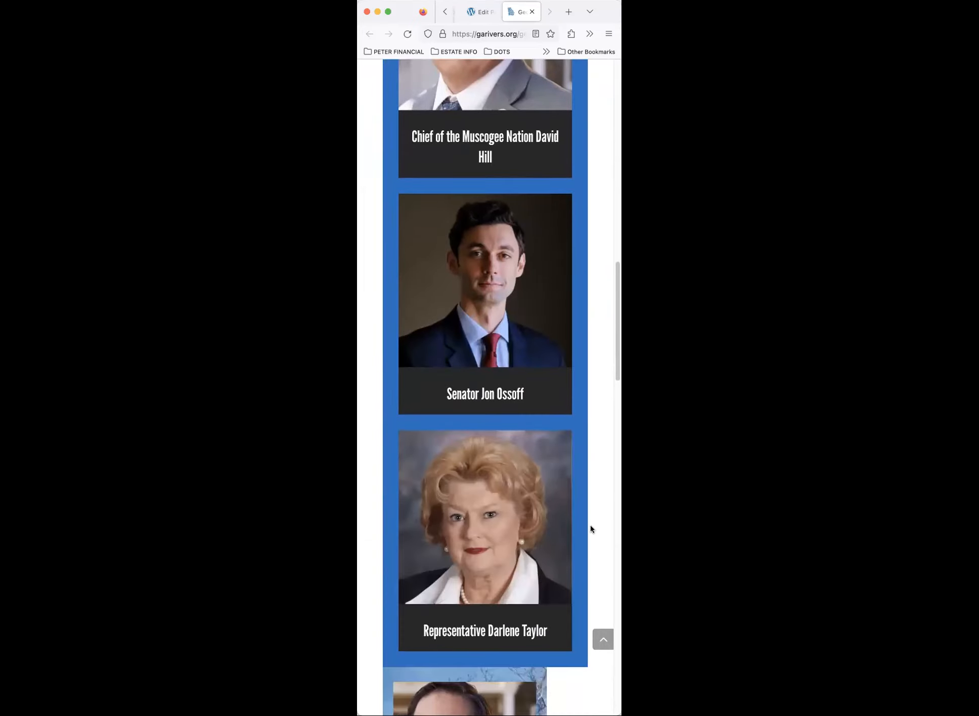
pyautogui.scroll(-4, 591, 525)
pyautogui.scroll(-2, 590, 525)
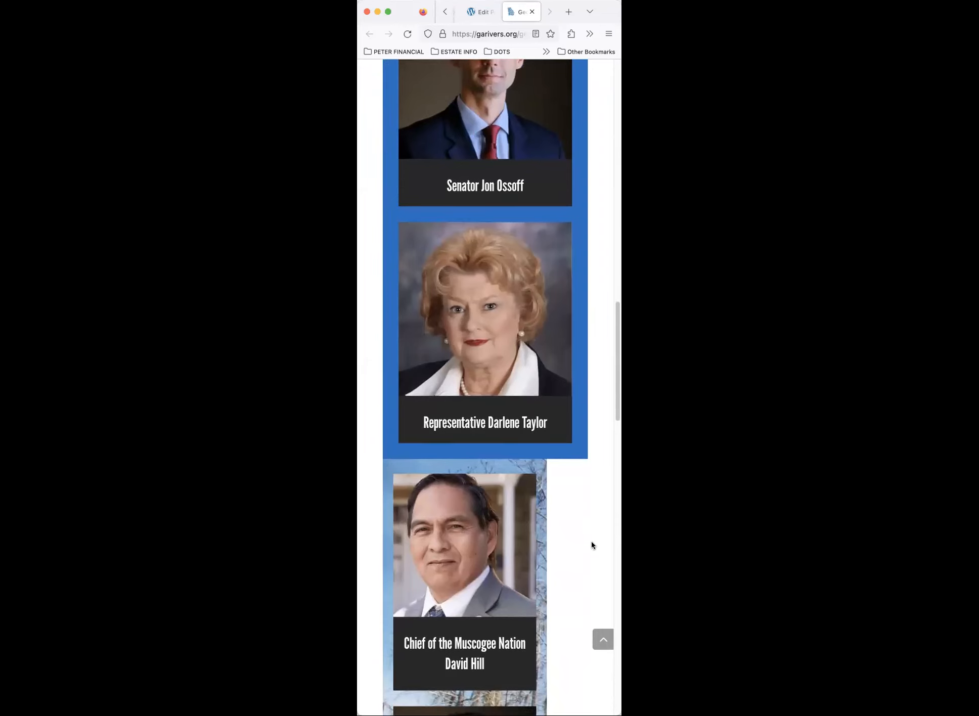
pyautogui.scroll(-8, 589, 547)
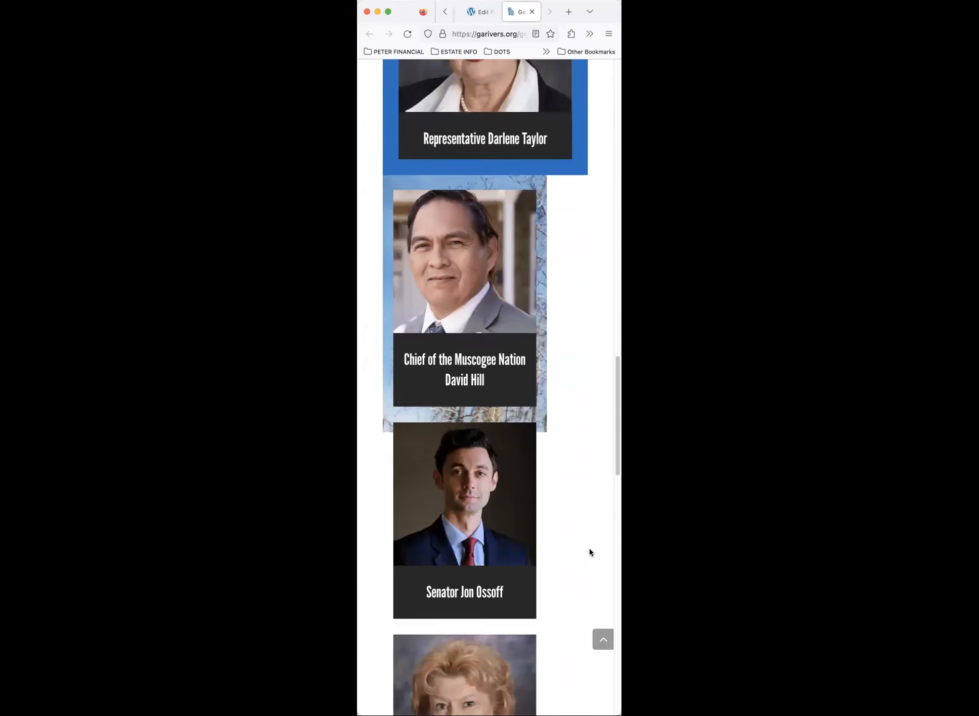
pyautogui.scroll(-14, 588, 549)
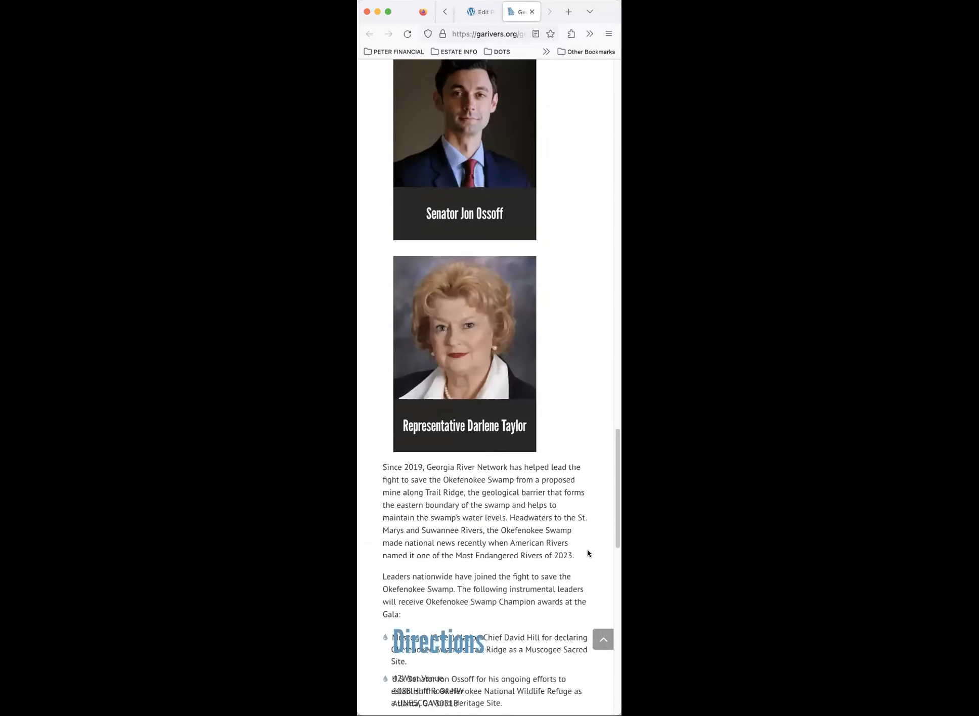
pyautogui.scroll(-2, 587, 550)
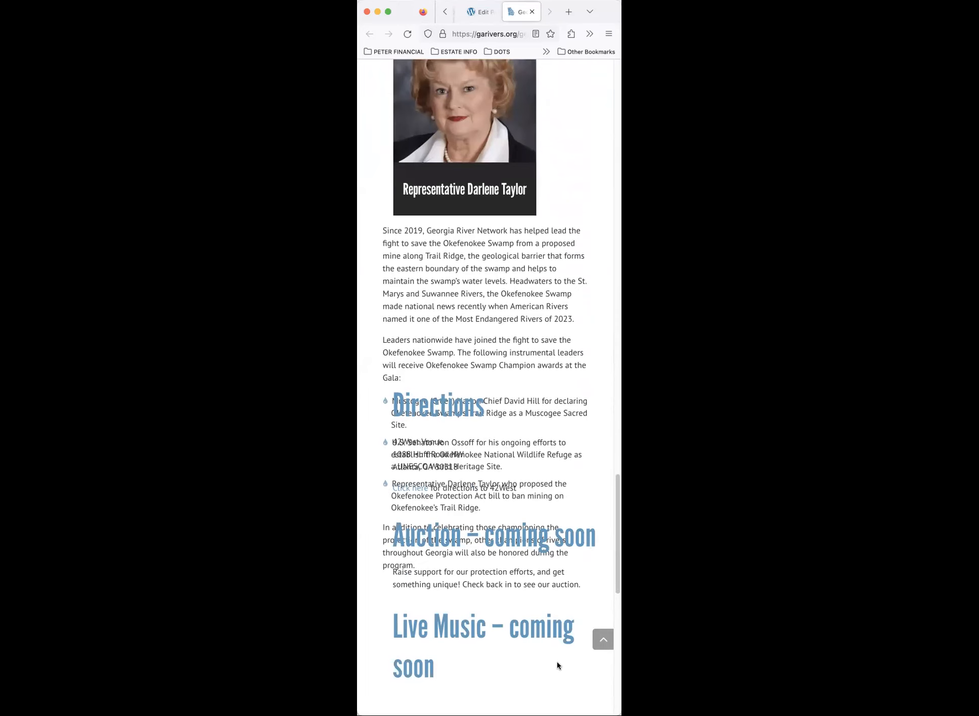
pyautogui.scroll(-2, 562, 680)
pyautogui.scroll(5, 574, 617)
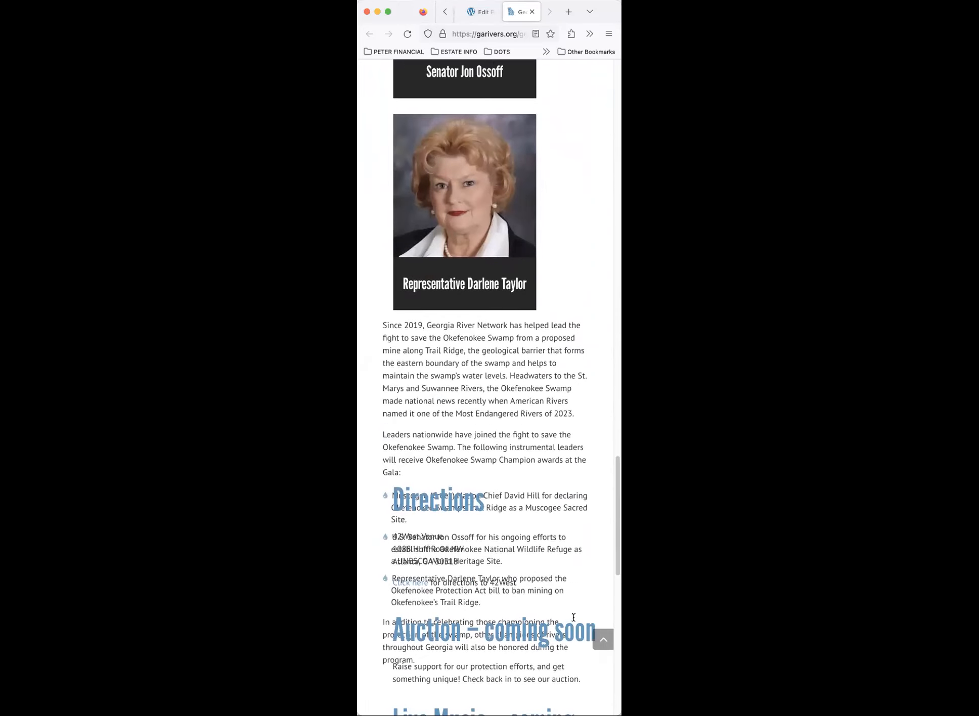
pyautogui.scroll(20, 575, 595)
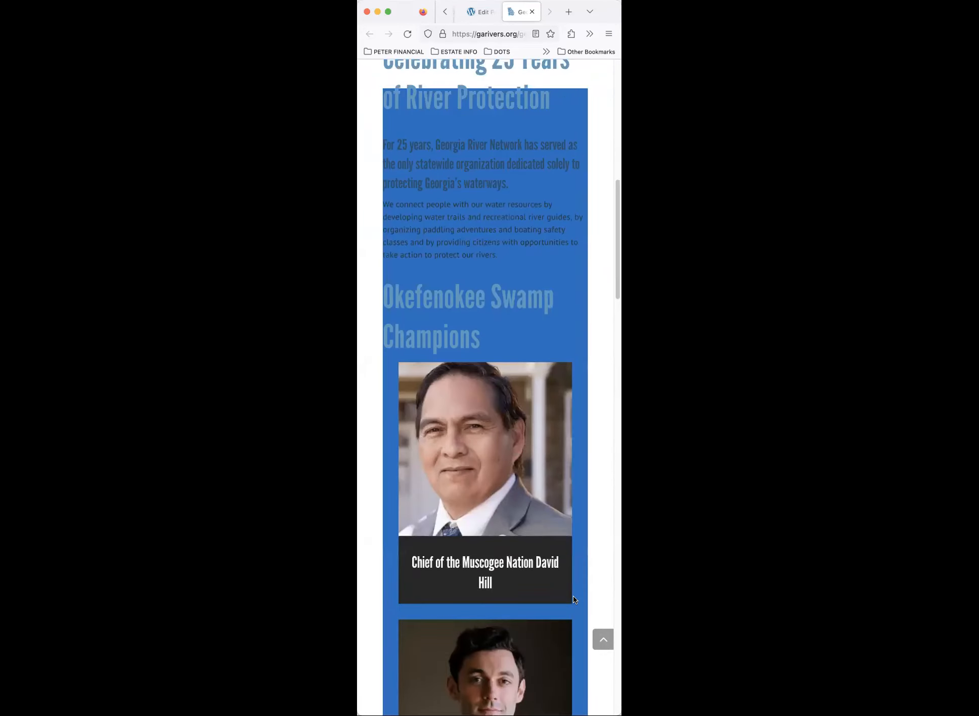
pyautogui.scroll(8, 568, 301)
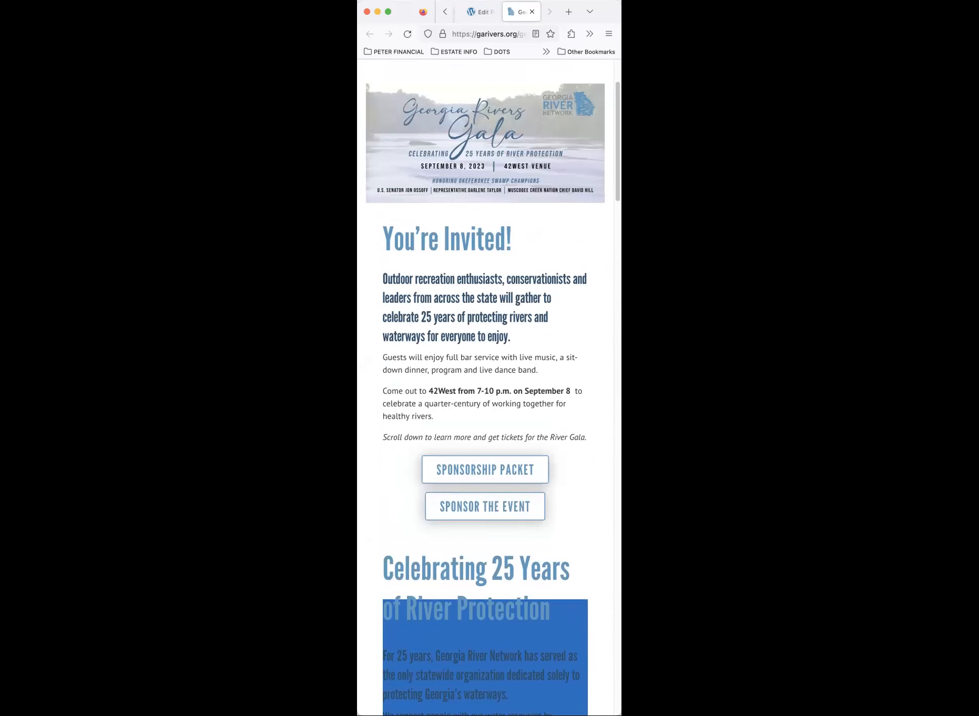
pyautogui.moveTo(621, 610); pyautogui.dragTo(977, 609)
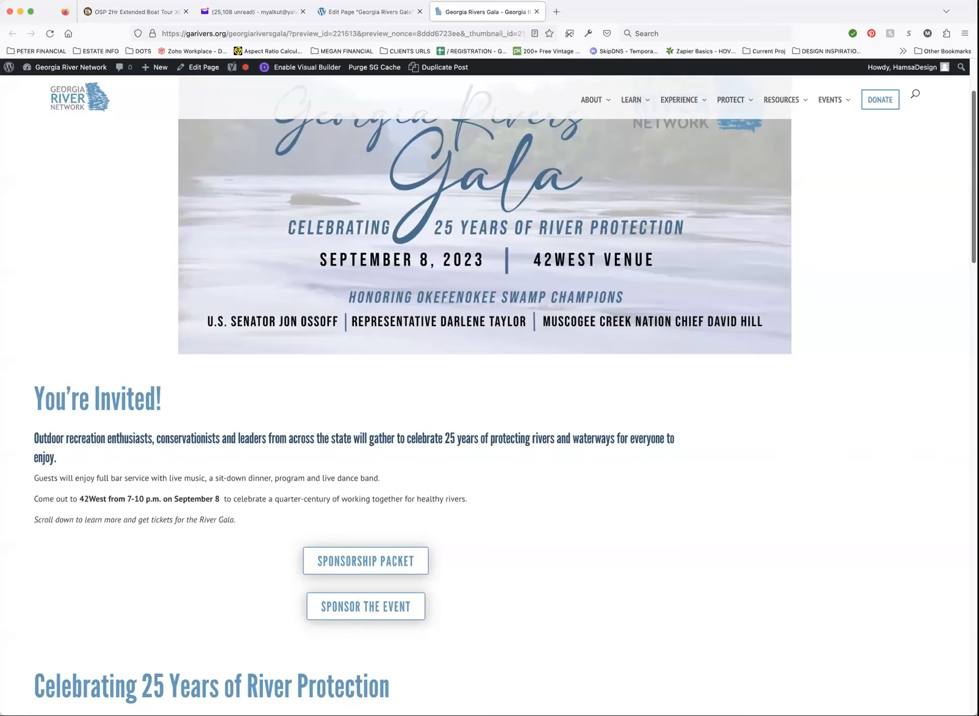
# Step: Examine both champions rows and the text below them at desktop width, and narrow the browser window to a phone-like width
pyautogui.scroll(-15, 937, 449)
pyautogui.scroll(-10, 927, 497)
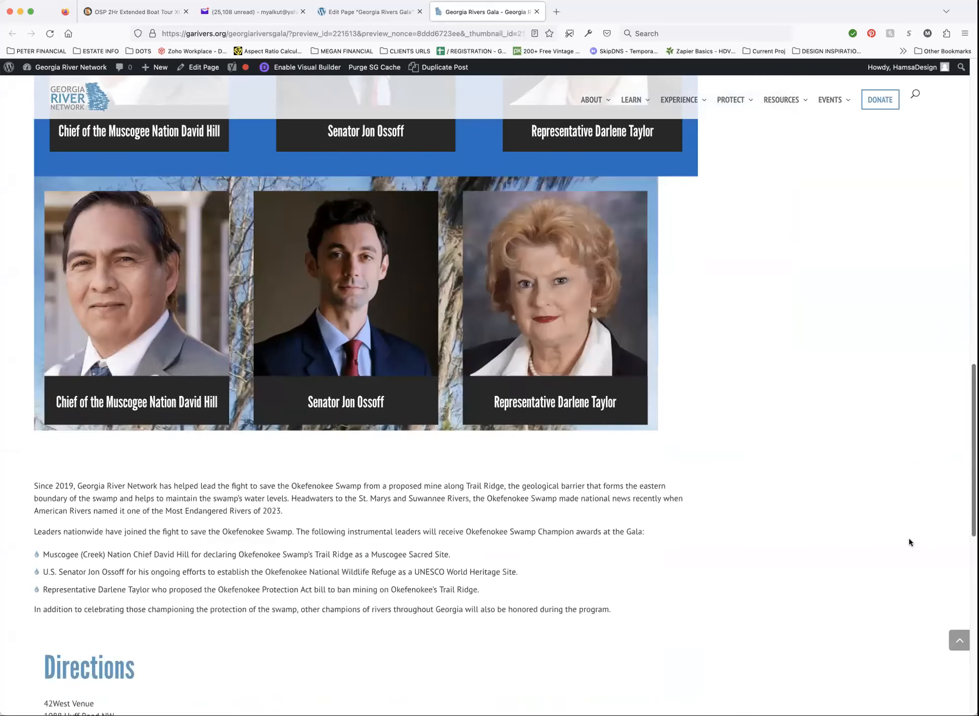
pyautogui.scroll(1, 903, 561)
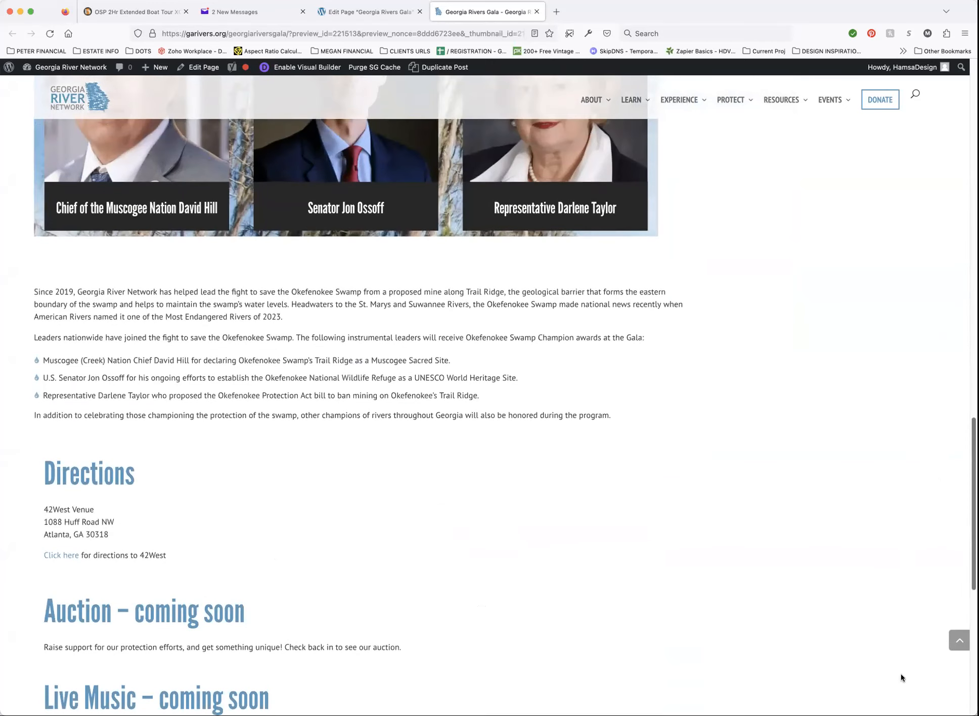
pyautogui.moveTo(977, 548); pyautogui.dragTo(670, 547)
# Step: Examine the stacked champions rows and nearby headings in the narrow layout, widen the window back to desktop width, and close the preview
pyautogui.scroll(10, 643, 512)
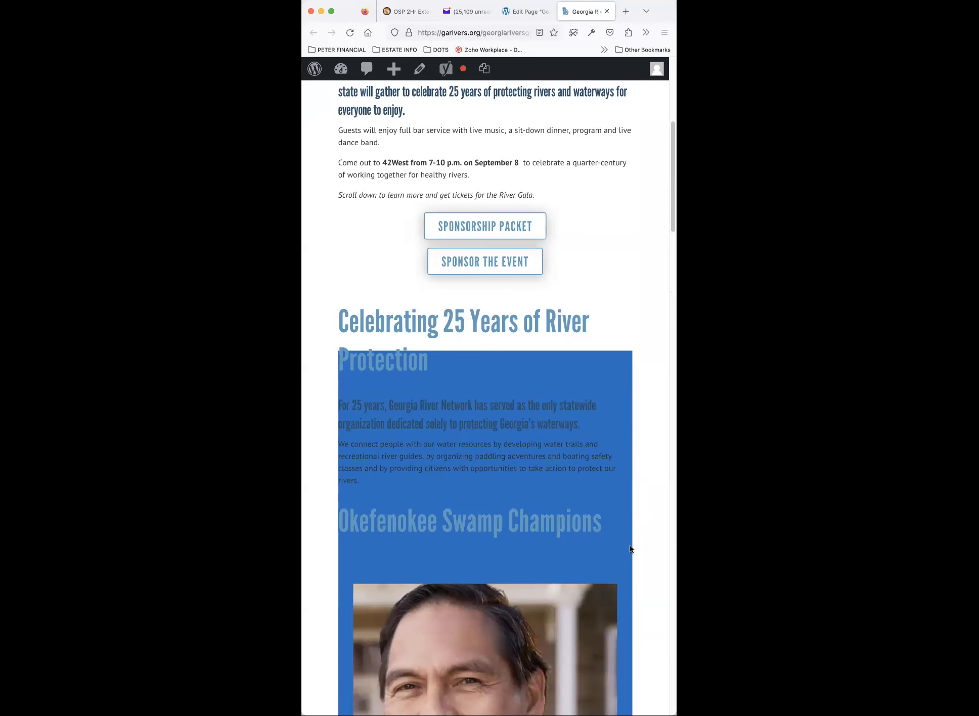
pyautogui.scroll(-20, 631, 549)
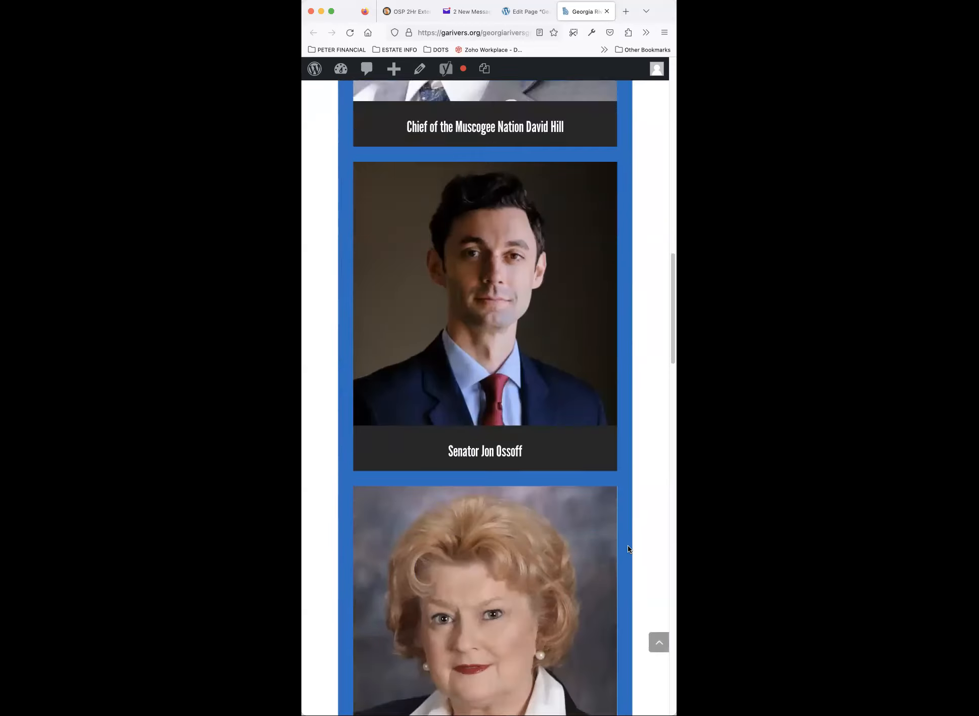
pyautogui.scroll(-10, 627, 545)
pyautogui.scroll(-2, 626, 548)
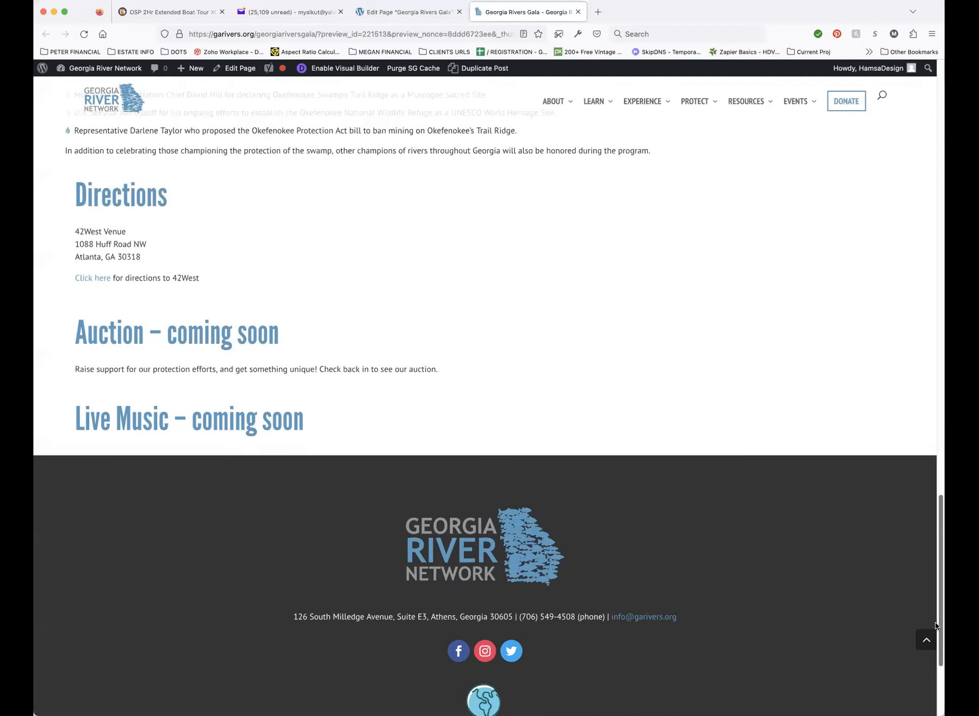
pyautogui.scroll(7, 866, 356)
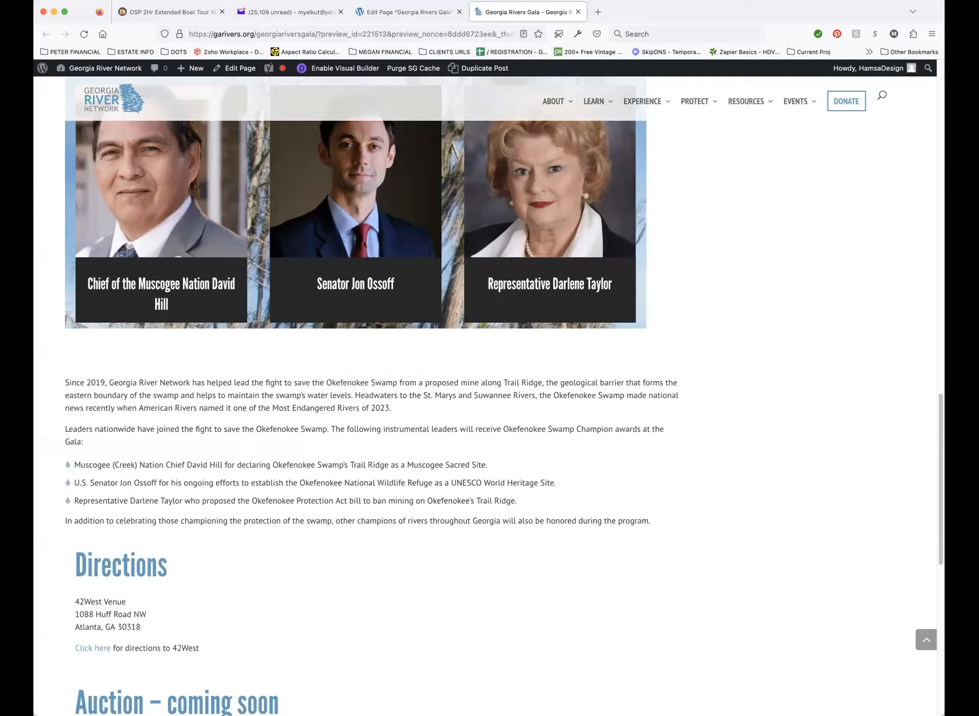
pyautogui.click(578, 12)
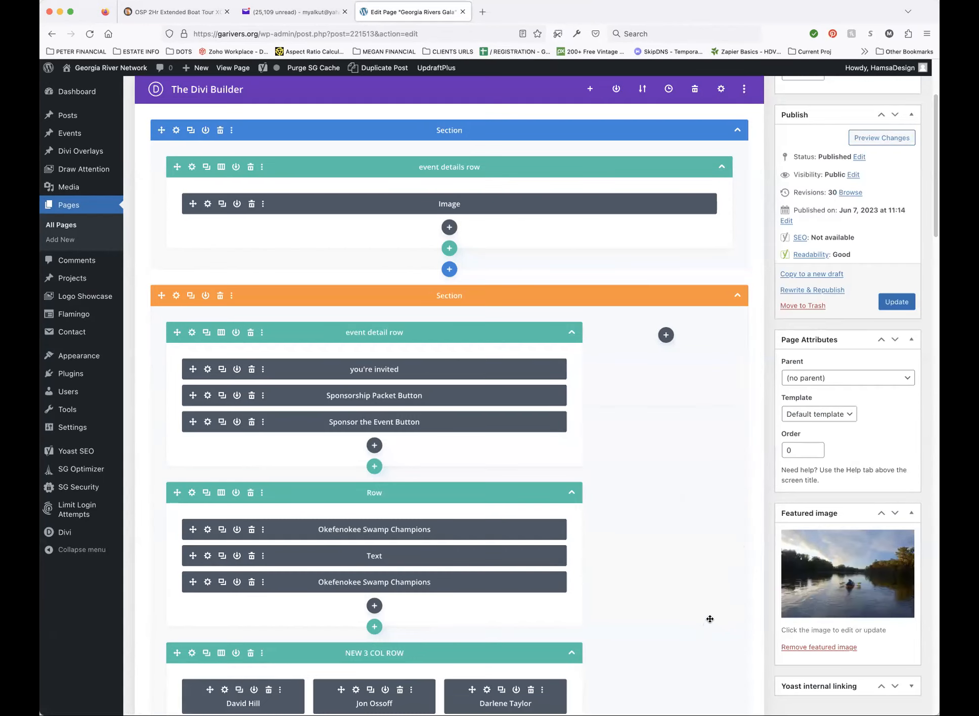
# Step: Inspect the sizing settings of the row holding the Okefenokee Swamp Champions modules, and close them without saving
pyautogui.scroll(-5, 685, 608)
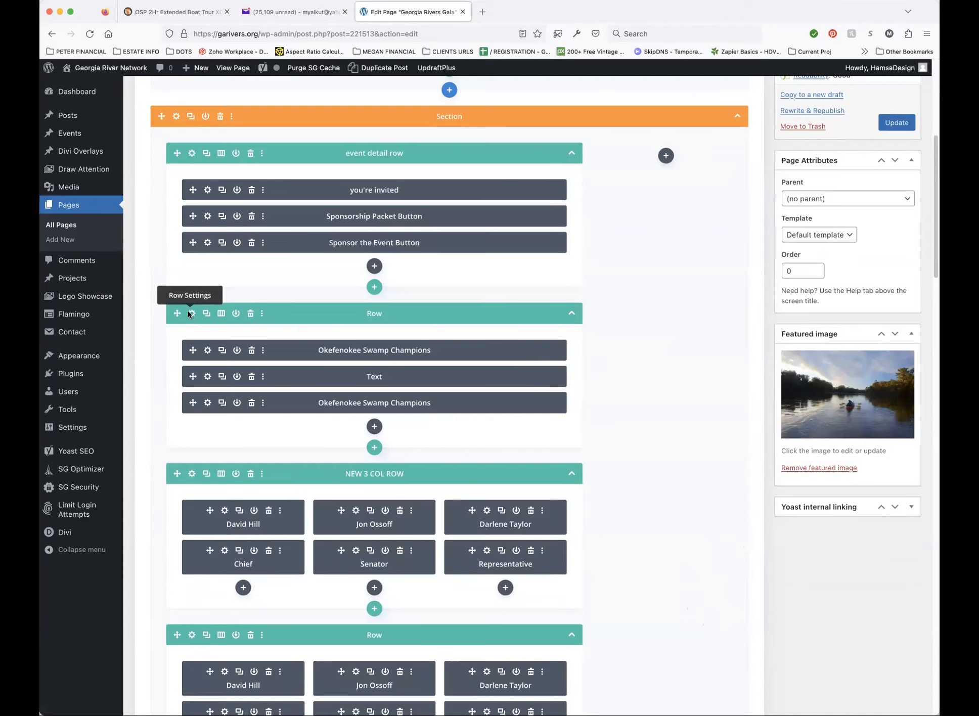
pyautogui.click(190, 314)
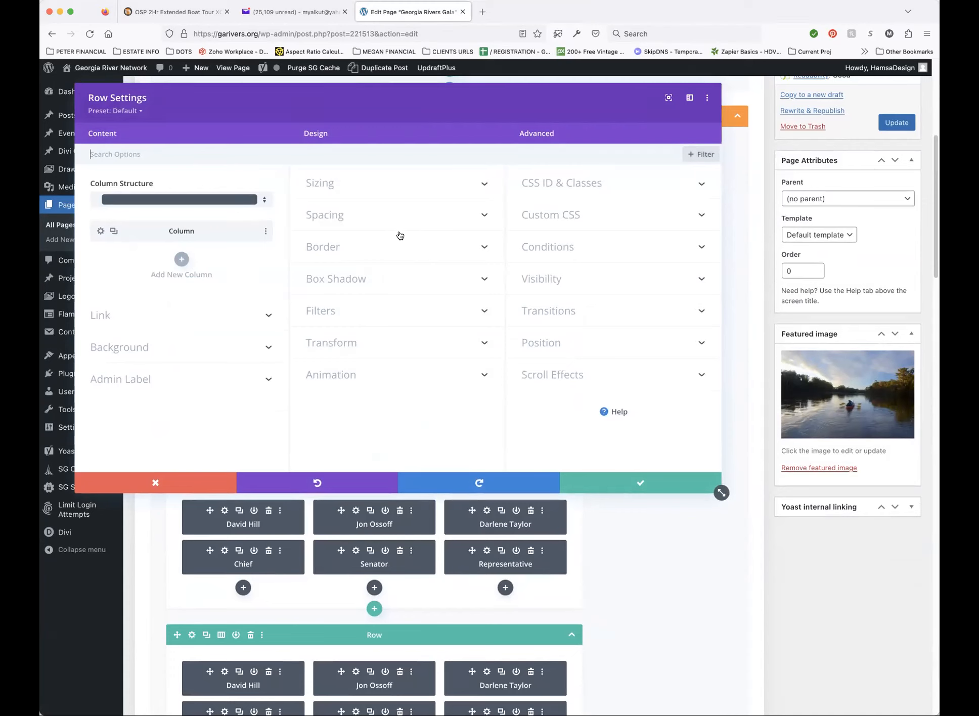
pyautogui.click(384, 184)
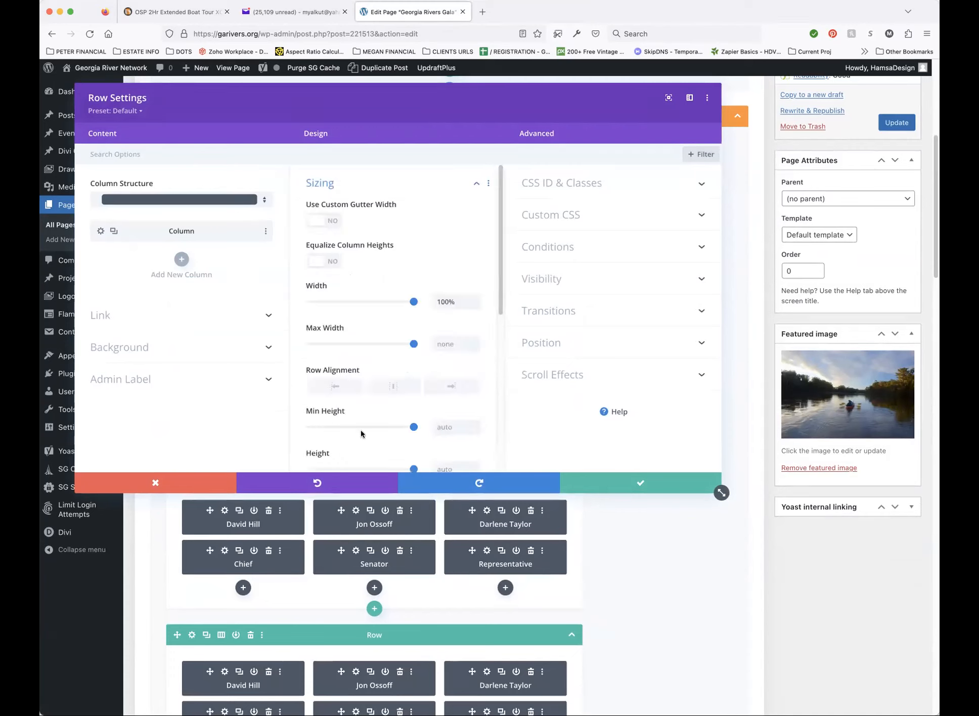
pyautogui.scroll(-3, 357, 443)
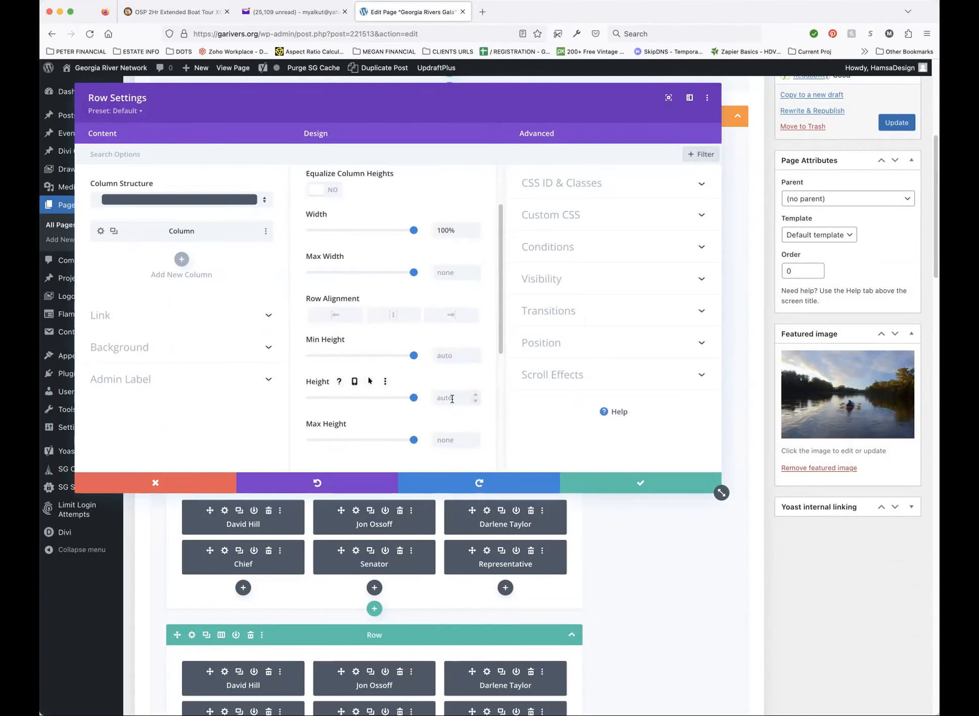
pyautogui.click(158, 480)
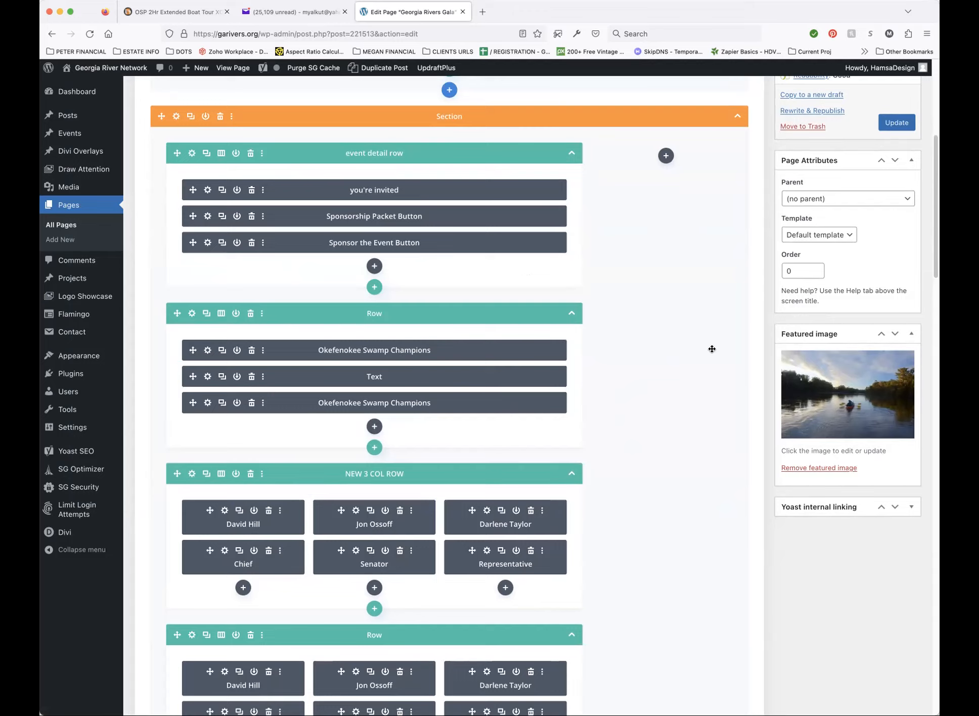
# Step: Inspect the width and height settings of the event detail row, and discard the settings window
pyautogui.scroll(2, 706, 343)
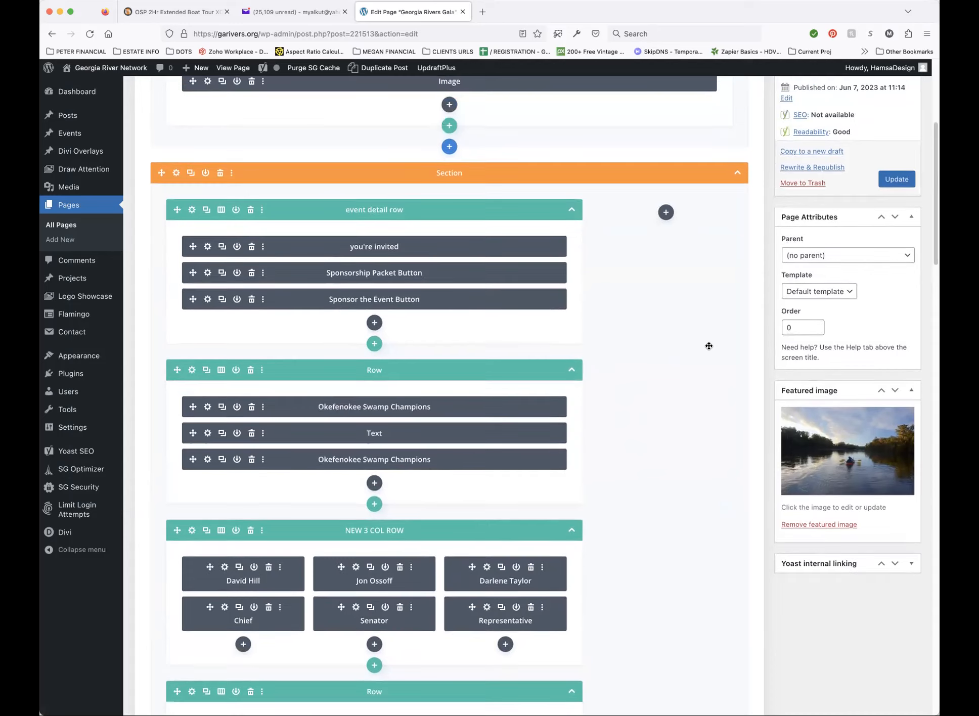
pyautogui.click(190, 210)
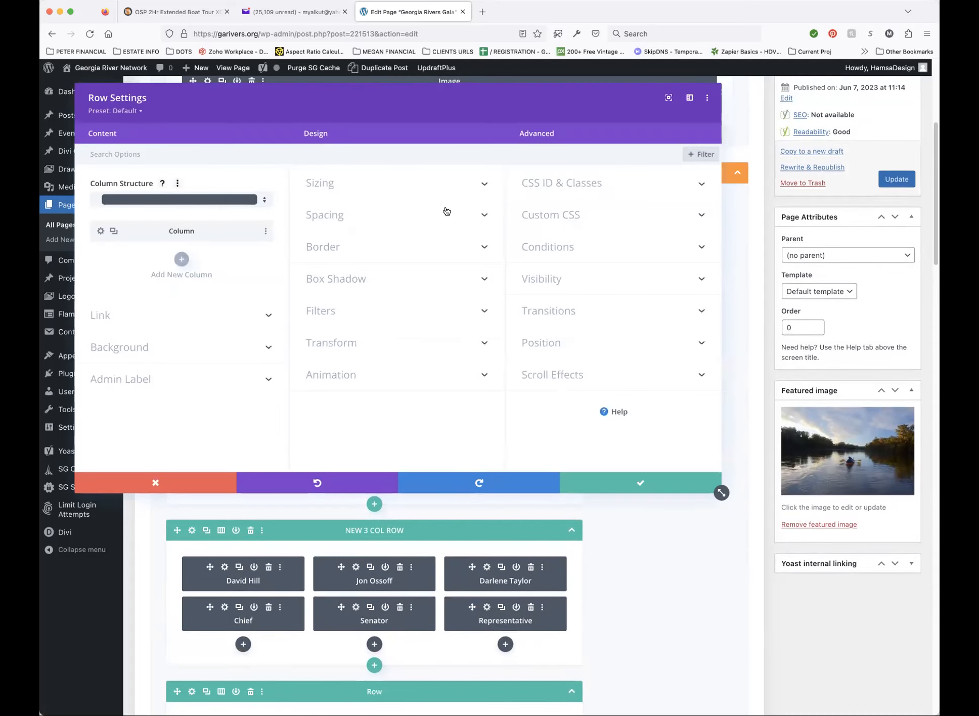
pyautogui.click(395, 185)
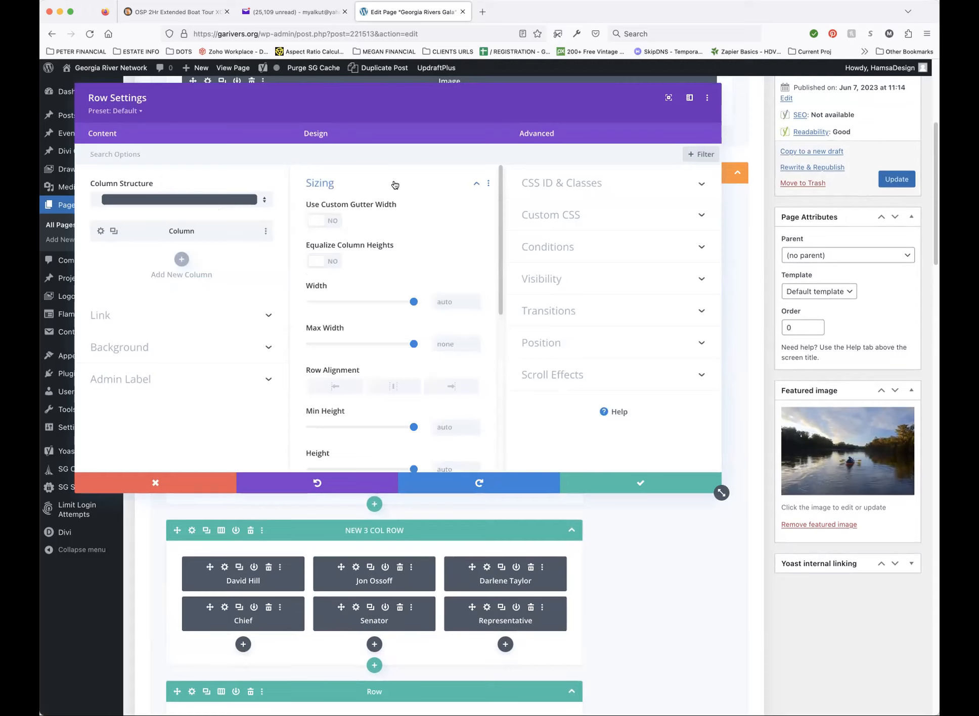
pyautogui.scroll(-3, 474, 327)
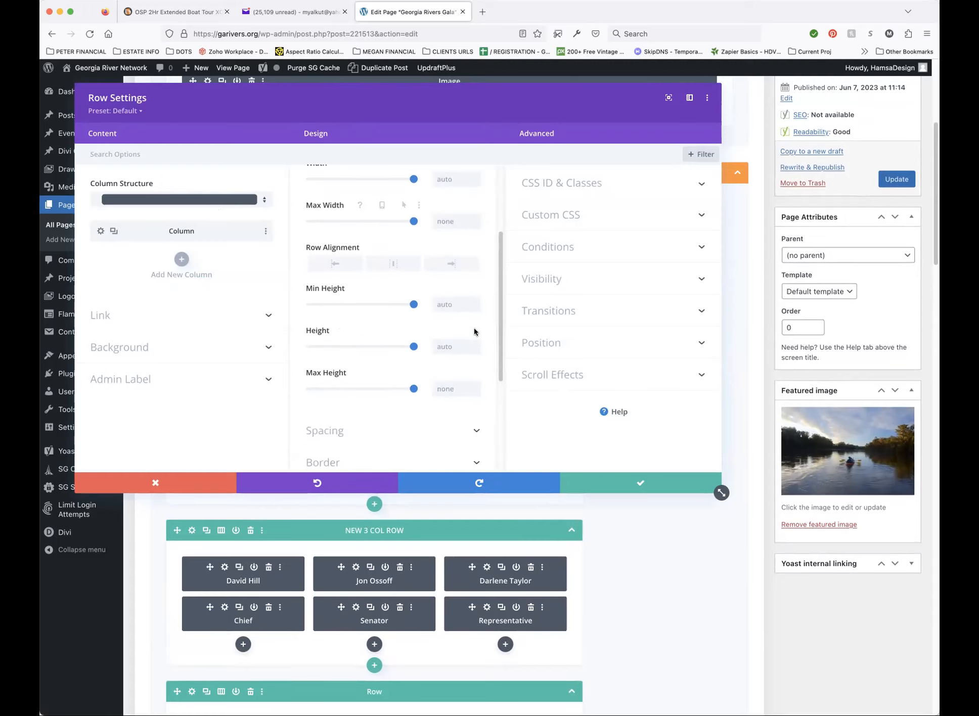
pyautogui.click(149, 484)
# Step: Check the spacing and sizing settings of the row with the single Text module below the champions rows, and close them unsaved
pyautogui.scroll(-3, 647, 572)
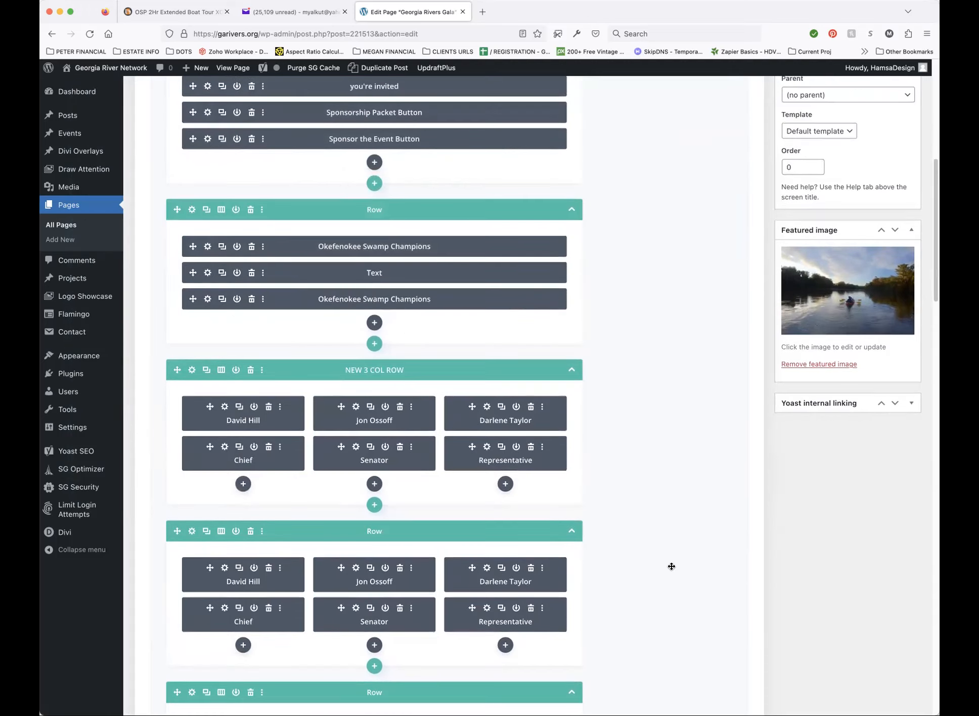
pyautogui.scroll(-7, 668, 569)
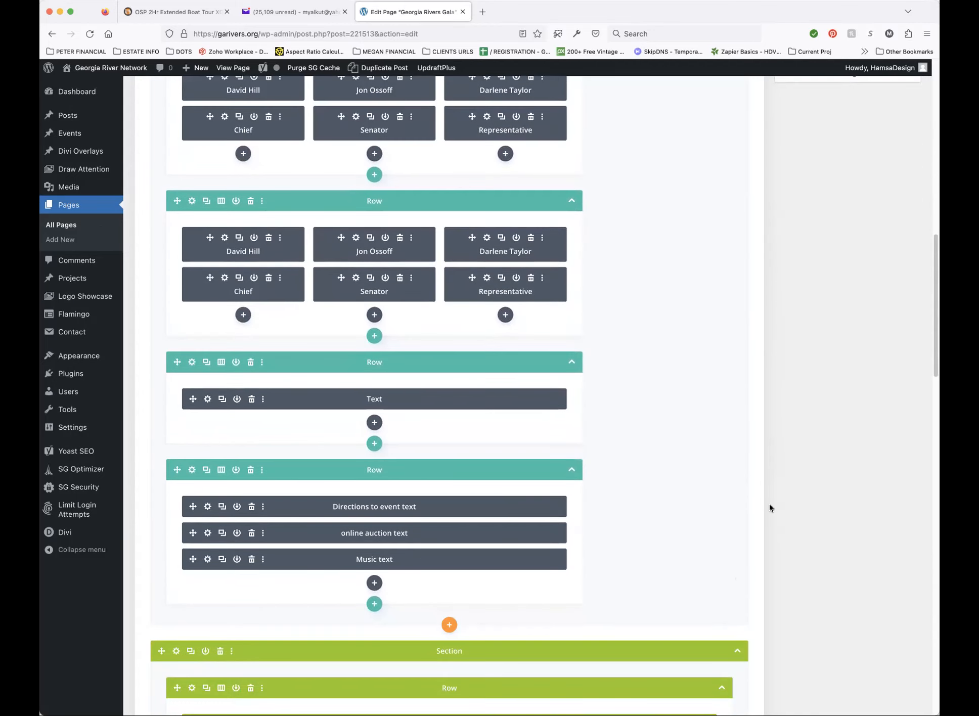
pyautogui.click(191, 362)
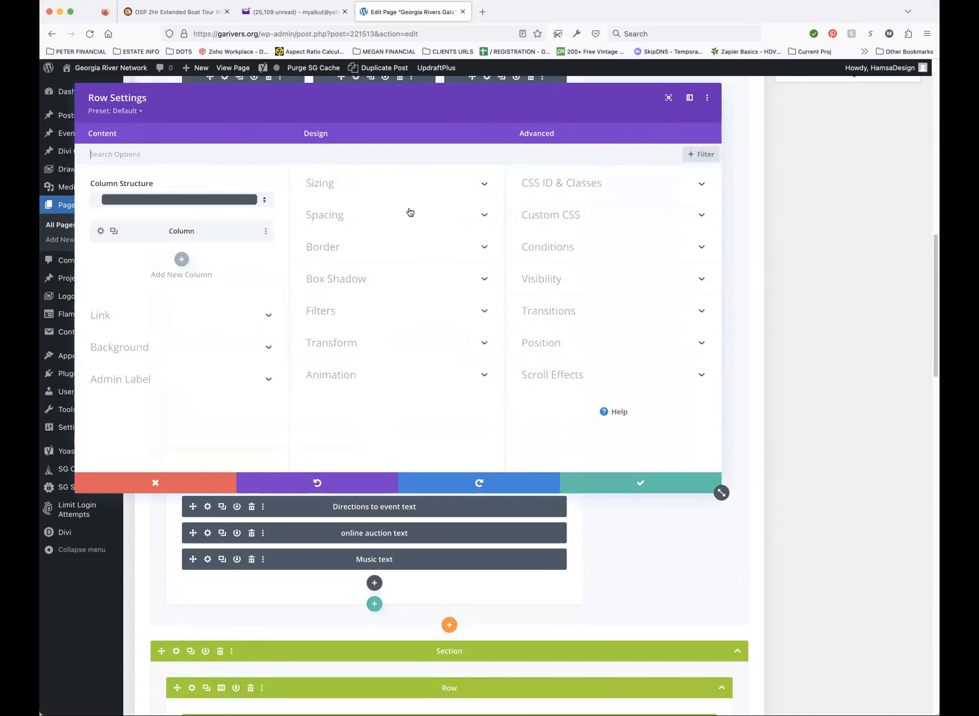
pyautogui.click(409, 213)
pyautogui.scroll(1, 423, 204)
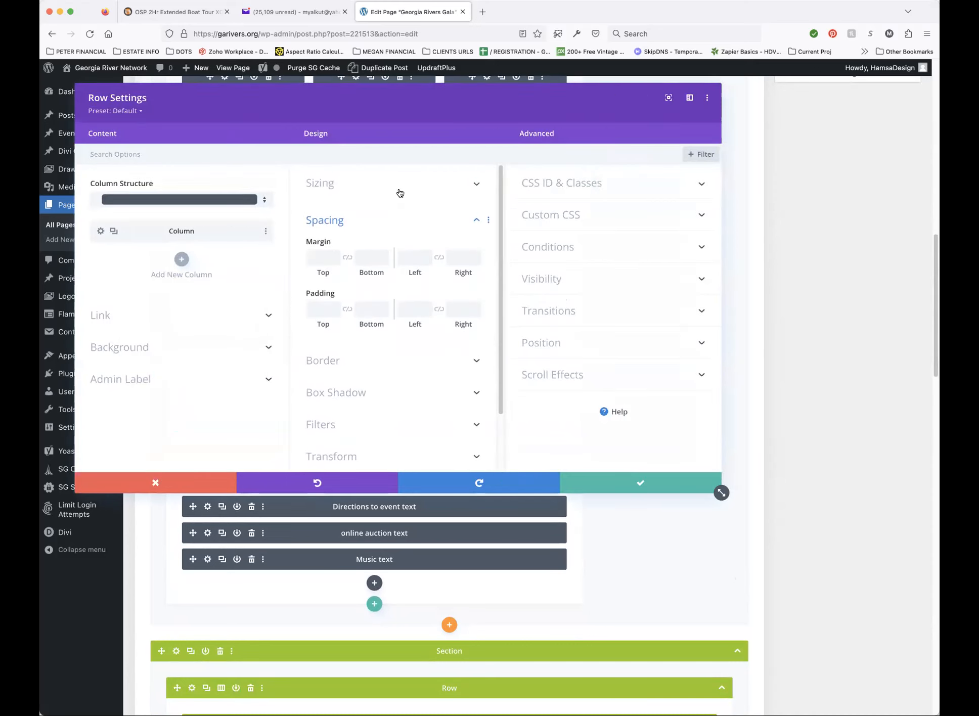
pyautogui.click(397, 187)
pyautogui.scroll(-3, 487, 424)
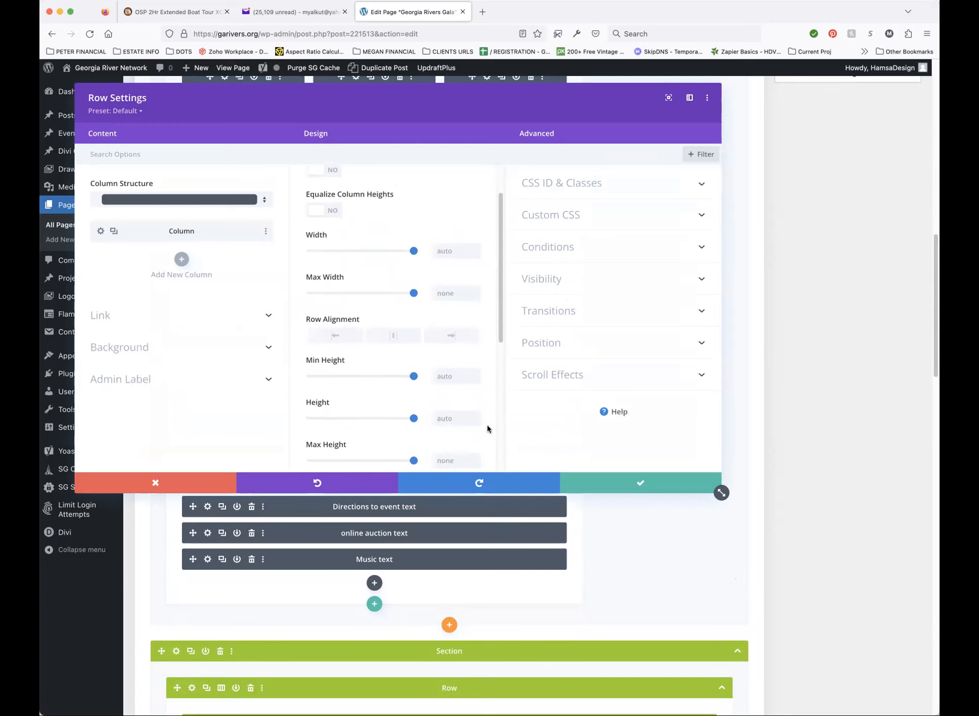
pyautogui.click(155, 482)
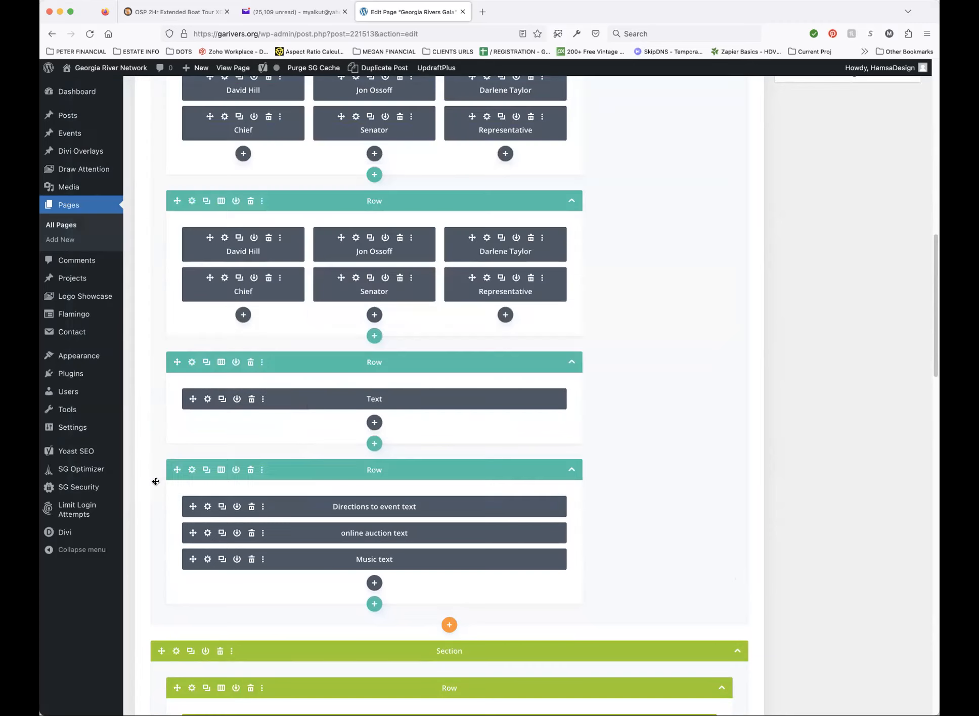
# Step: Check the sizing settings of the row containing the directions, online auction and music text modules, and close them unsaved
pyautogui.click(192, 470)
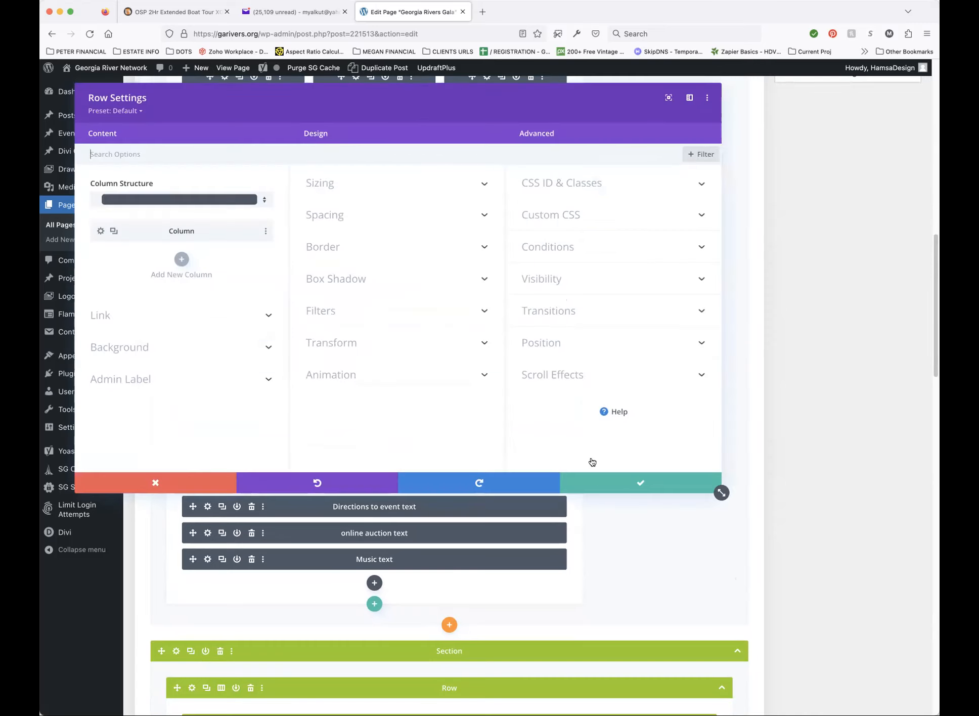
pyautogui.click(388, 180)
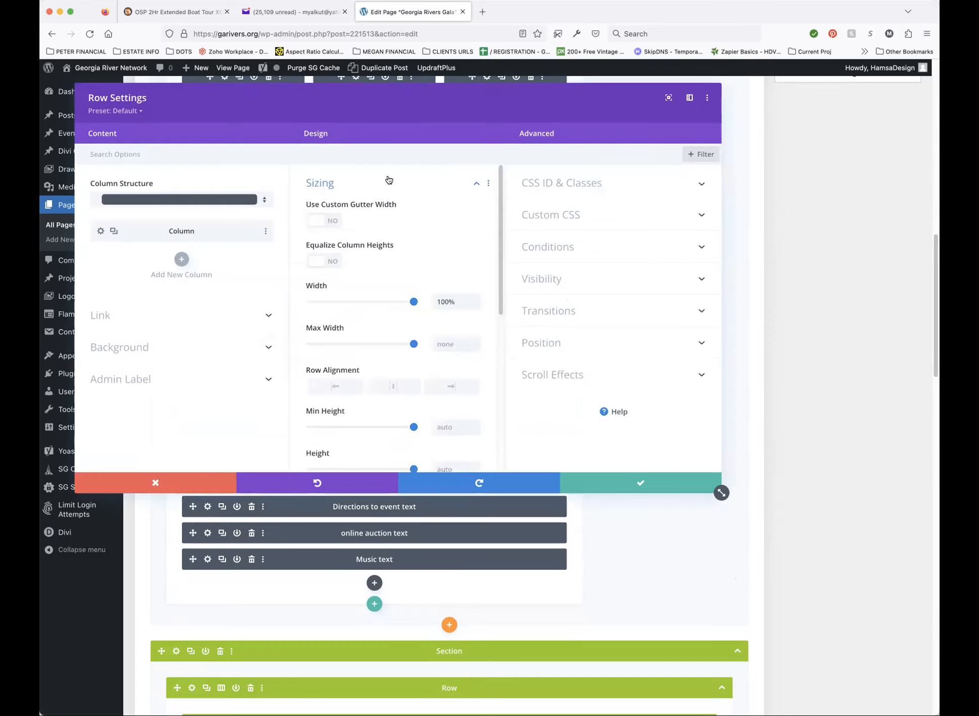
pyautogui.scroll(-5, 415, 296)
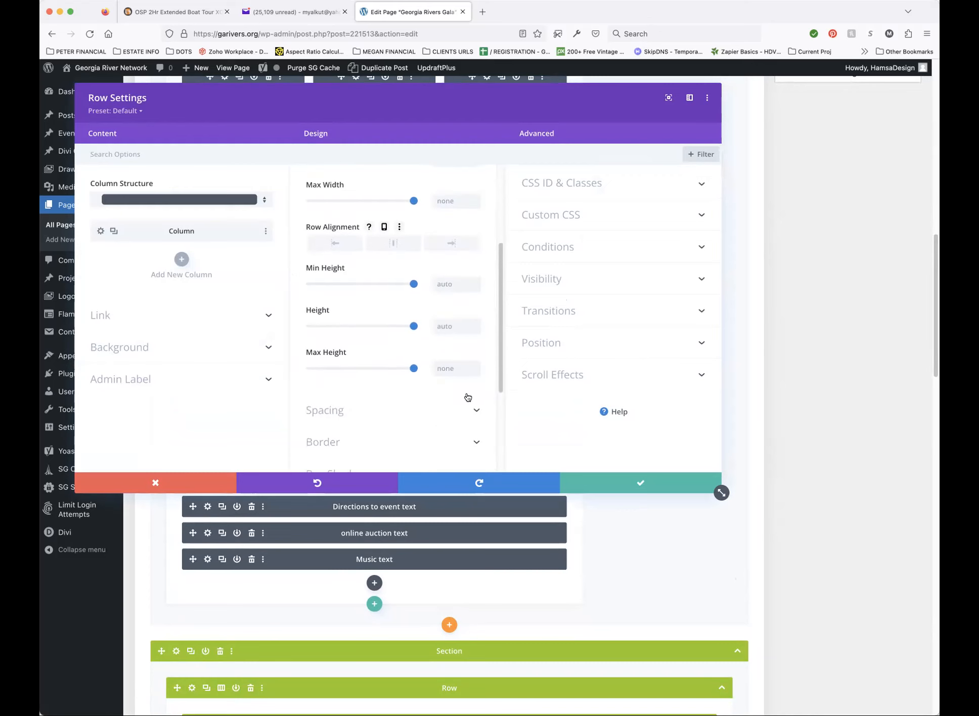
pyautogui.click(155, 484)
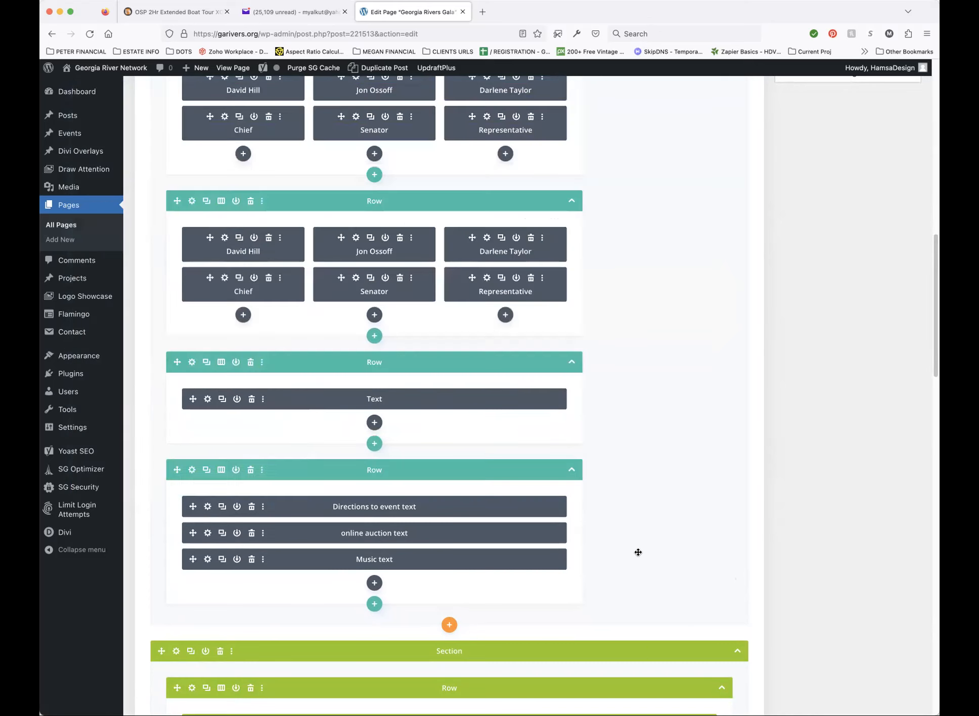
# Step: Review the row structure in the builder and update the published Georgia Rivers Gala page
pyautogui.scroll(-2, 625, 586)
pyautogui.scroll(3, 622, 566)
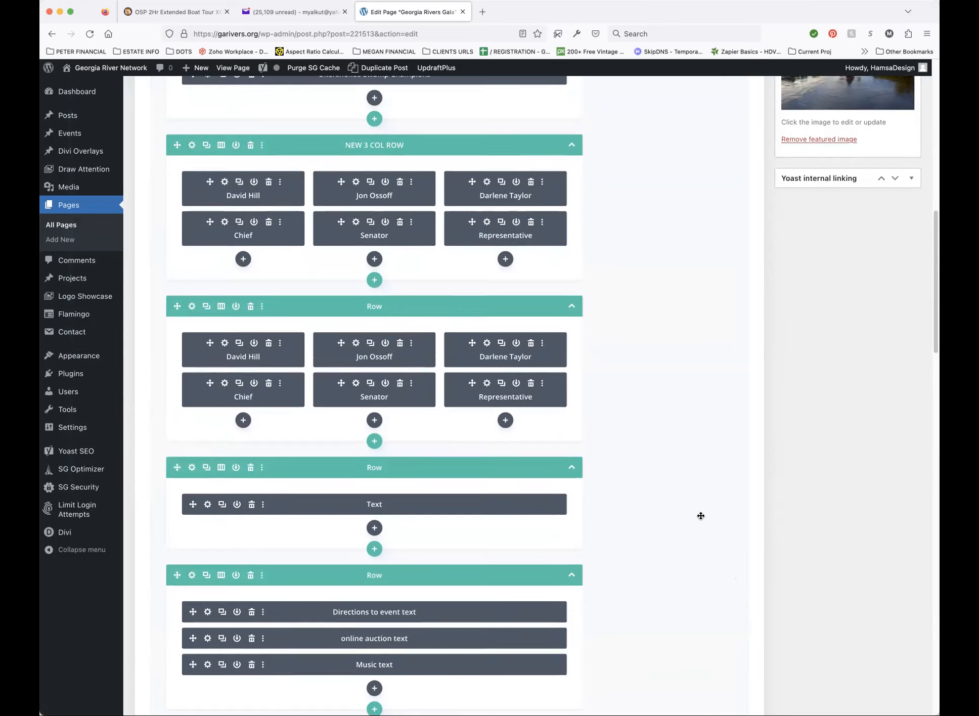
pyautogui.scroll(7, 702, 511)
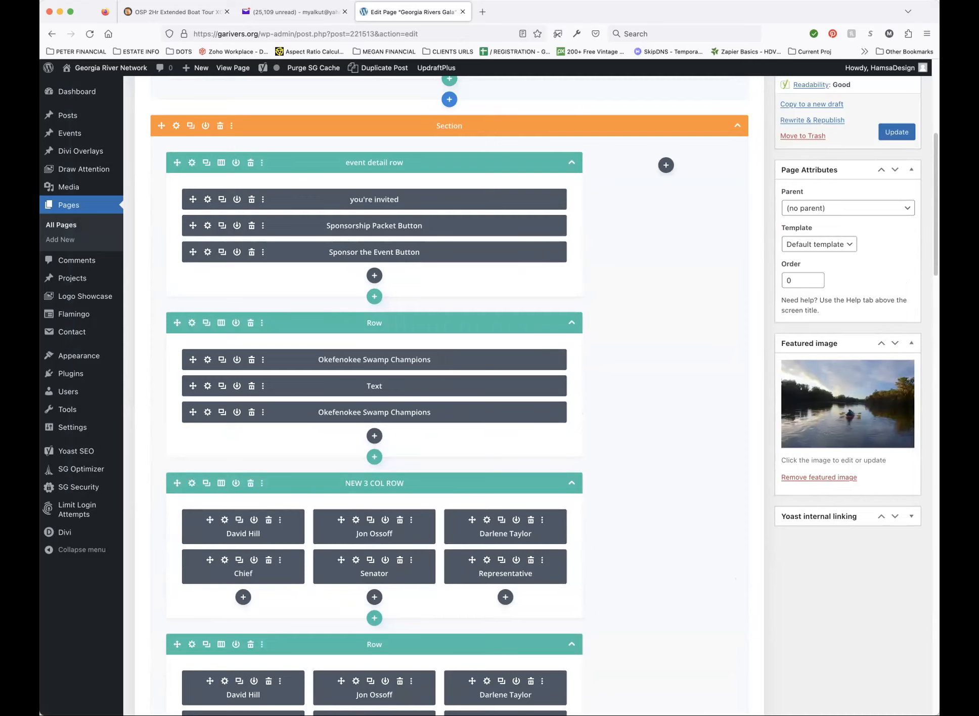
pyautogui.scroll(3, 709, 277)
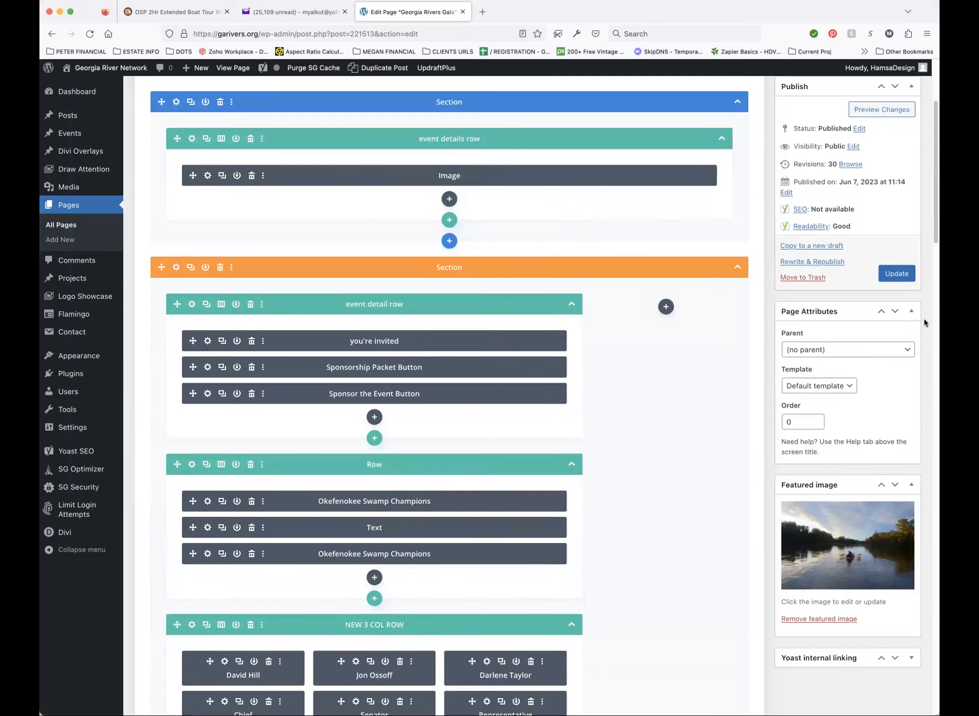
pyautogui.click(900, 272)
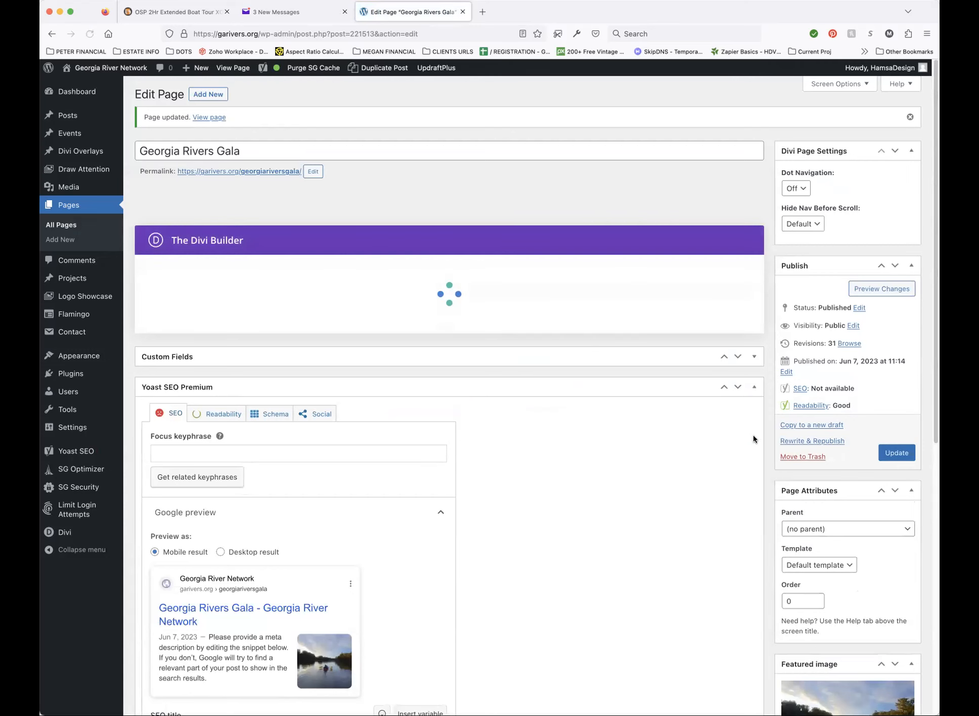
# Step: Preview the updated page and examine how the new champions row stacks at a phone-like window width
pyautogui.scroll(-3, 774, 457)
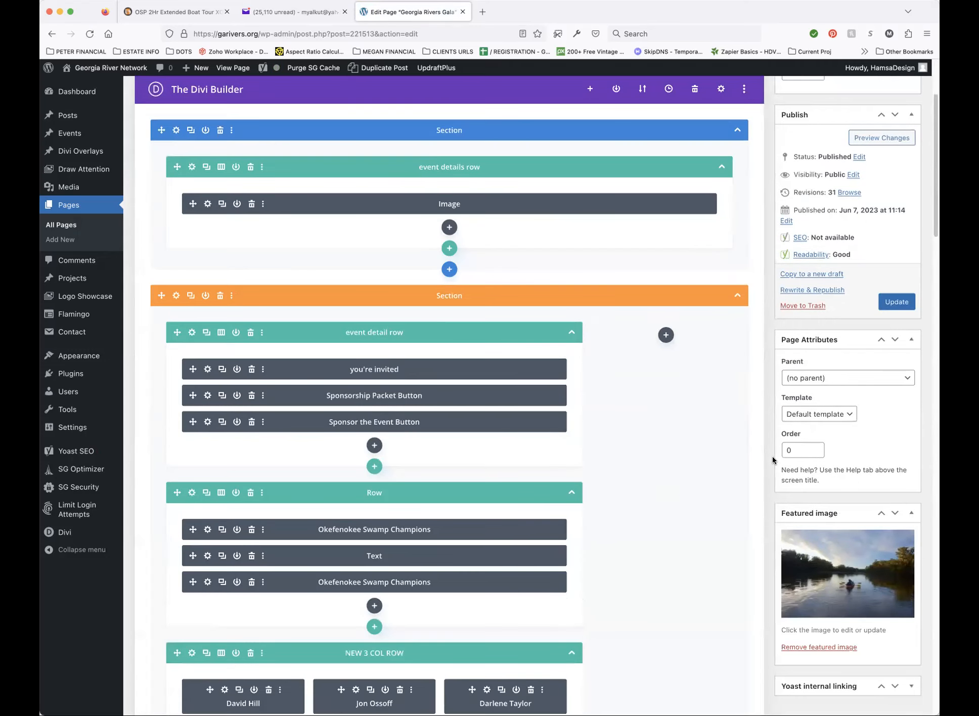
pyautogui.scroll(-2, 773, 455)
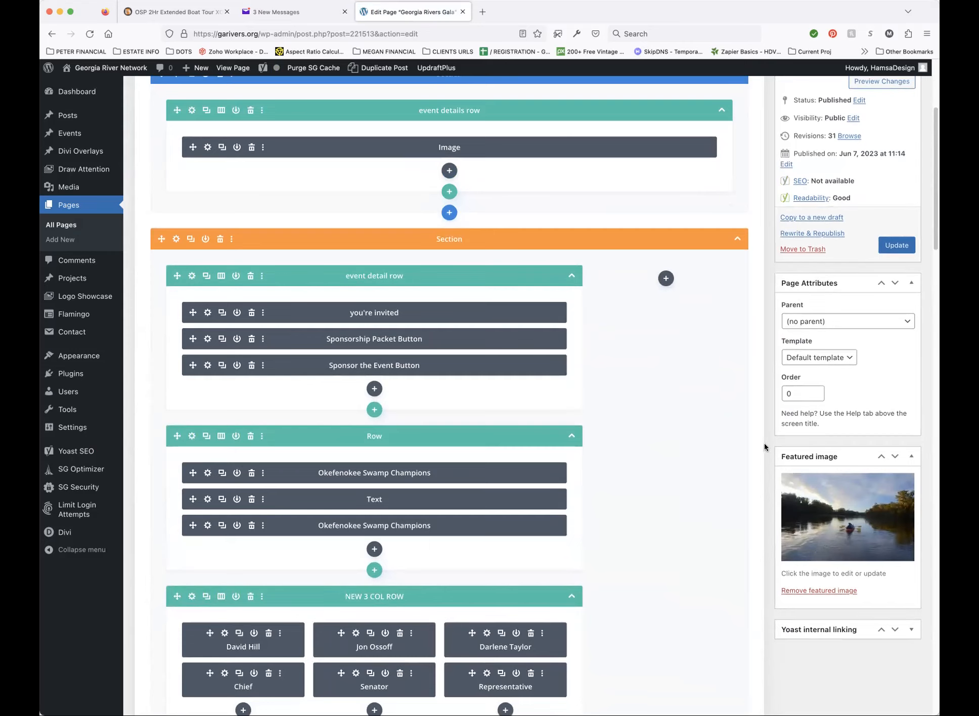
pyautogui.scroll(3, 868, 274)
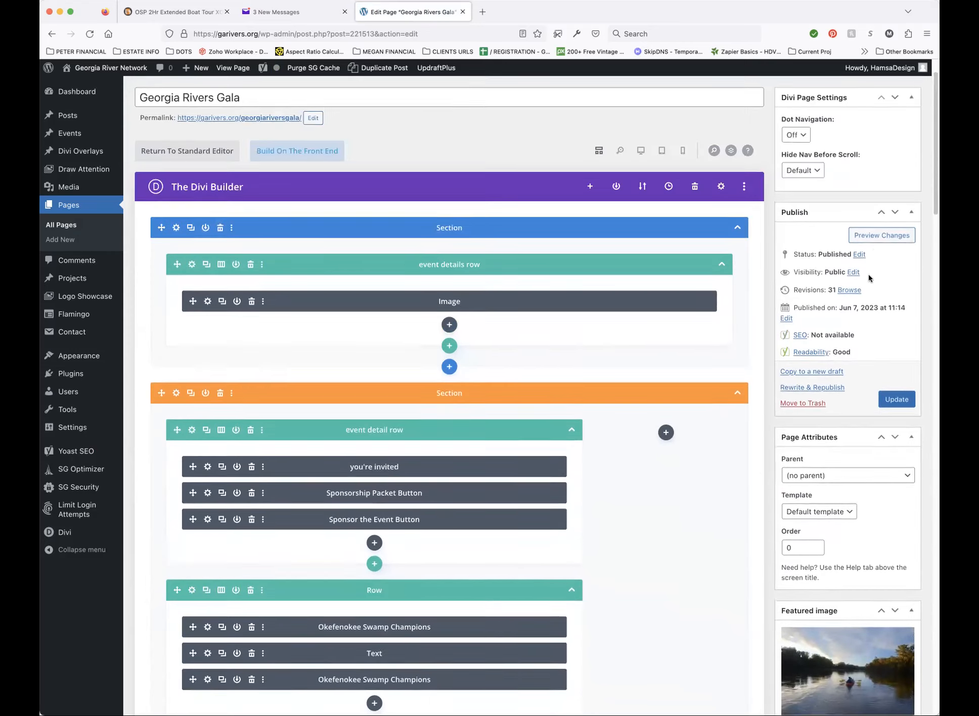
pyautogui.click(874, 239)
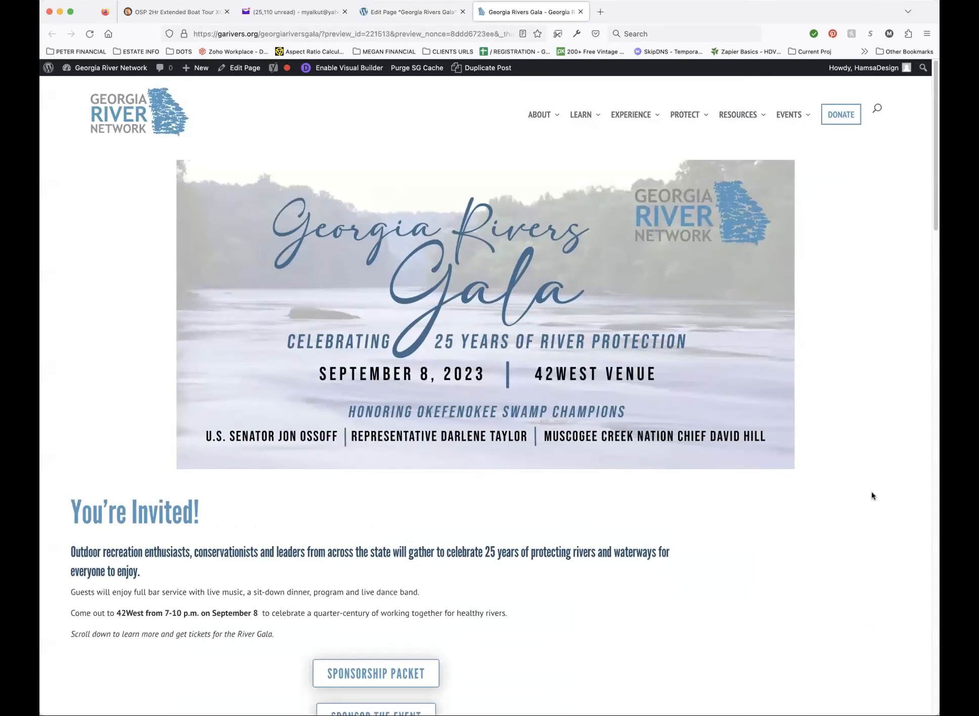
pyautogui.scroll(-5, 858, 495)
pyautogui.scroll(-10, 858, 495)
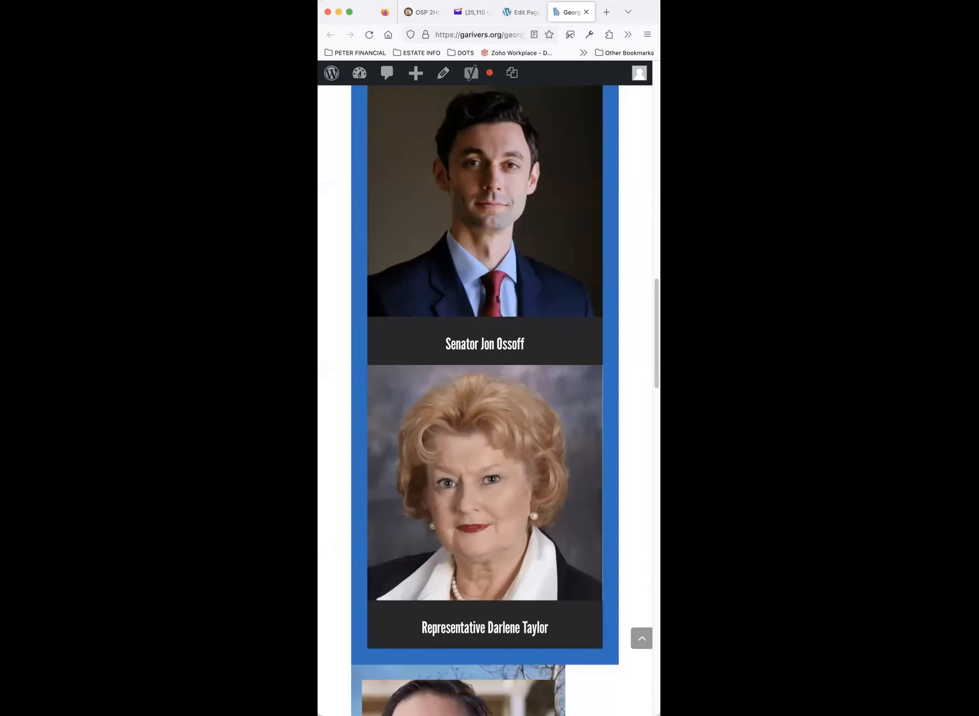
# Step: Examine the lower part of the page preview at phone and desktop widths, and close the preview
pyautogui.scroll(-8, 645, 703)
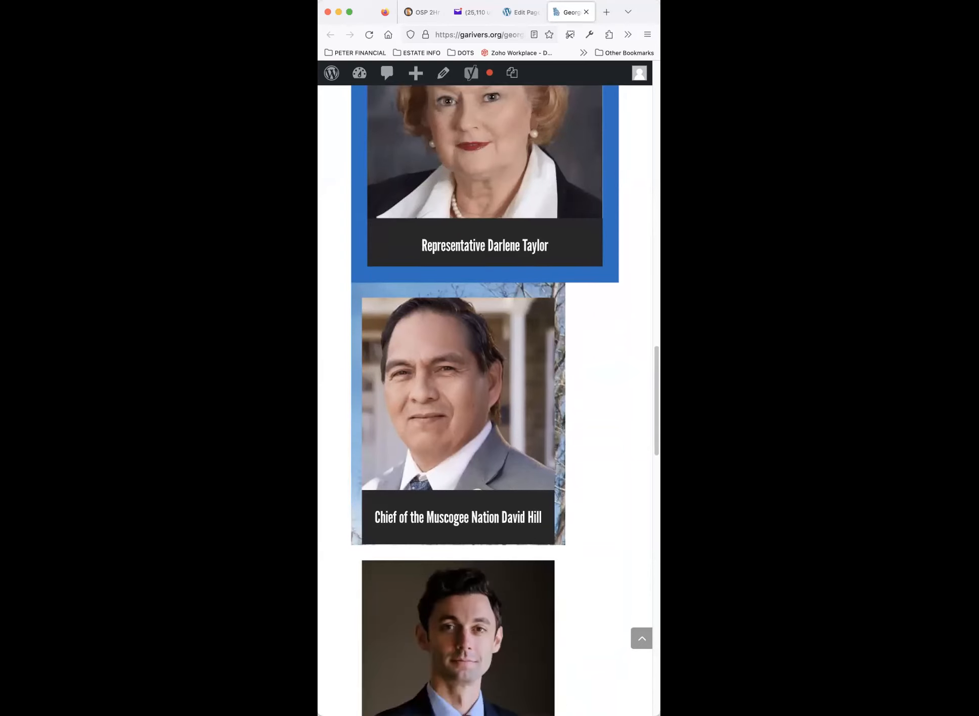
pyautogui.scroll(-10, 599, 495)
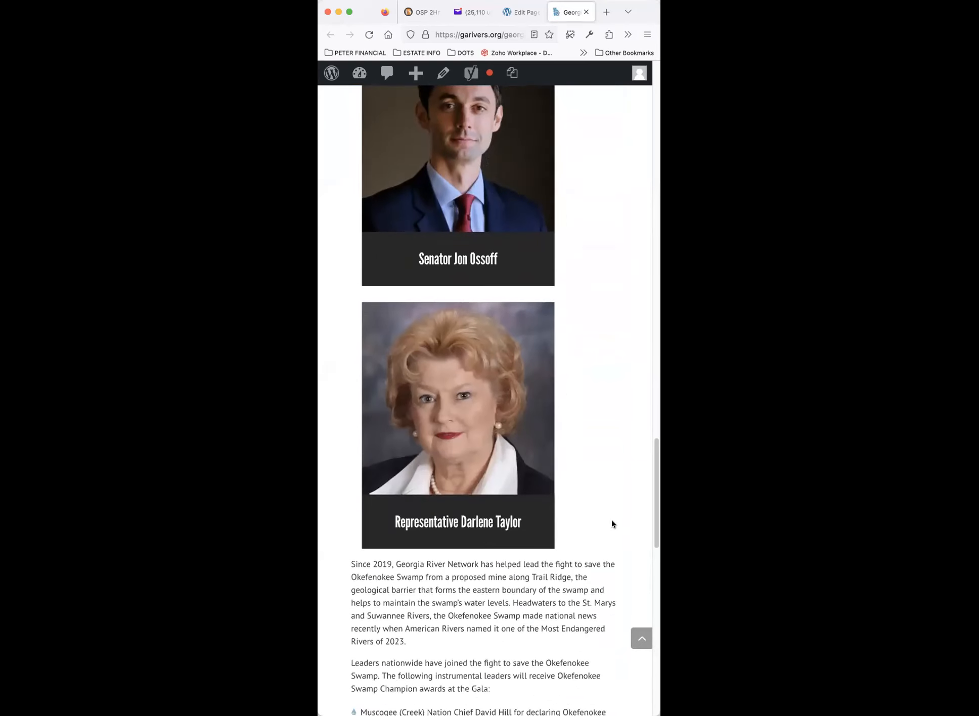
pyautogui.scroll(-7, 611, 519)
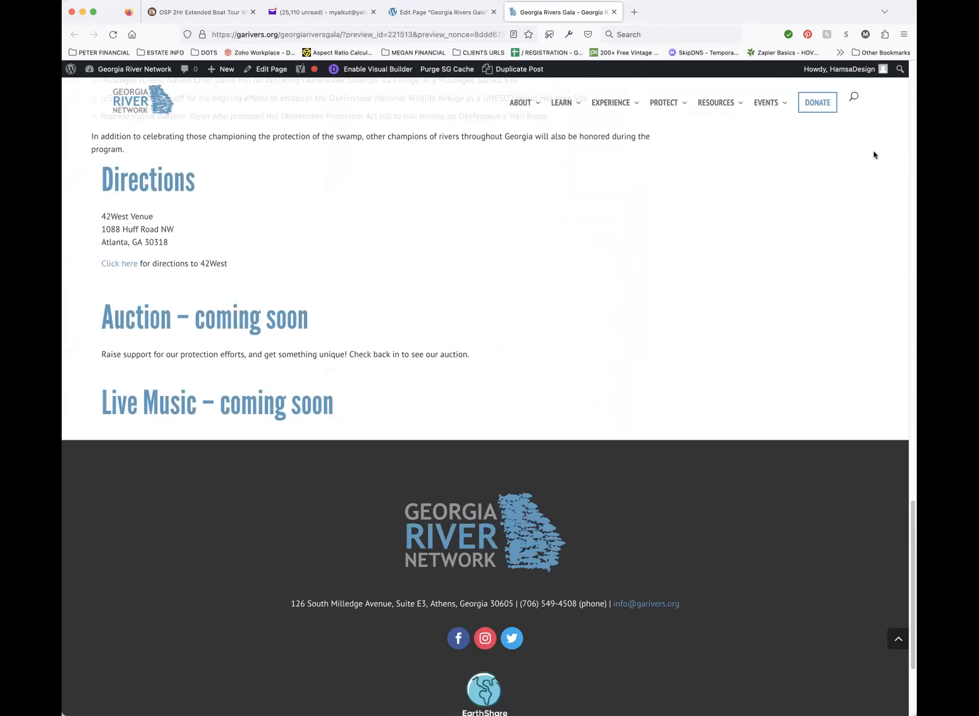
pyautogui.scroll(4, 645, 191)
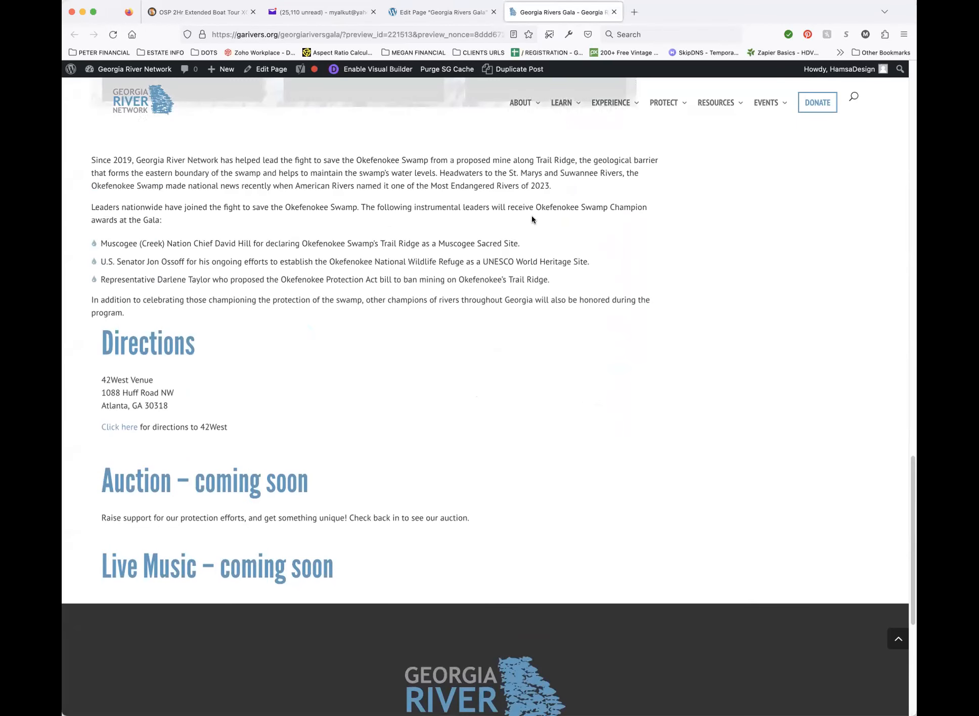
pyautogui.scroll(1, 167, 372)
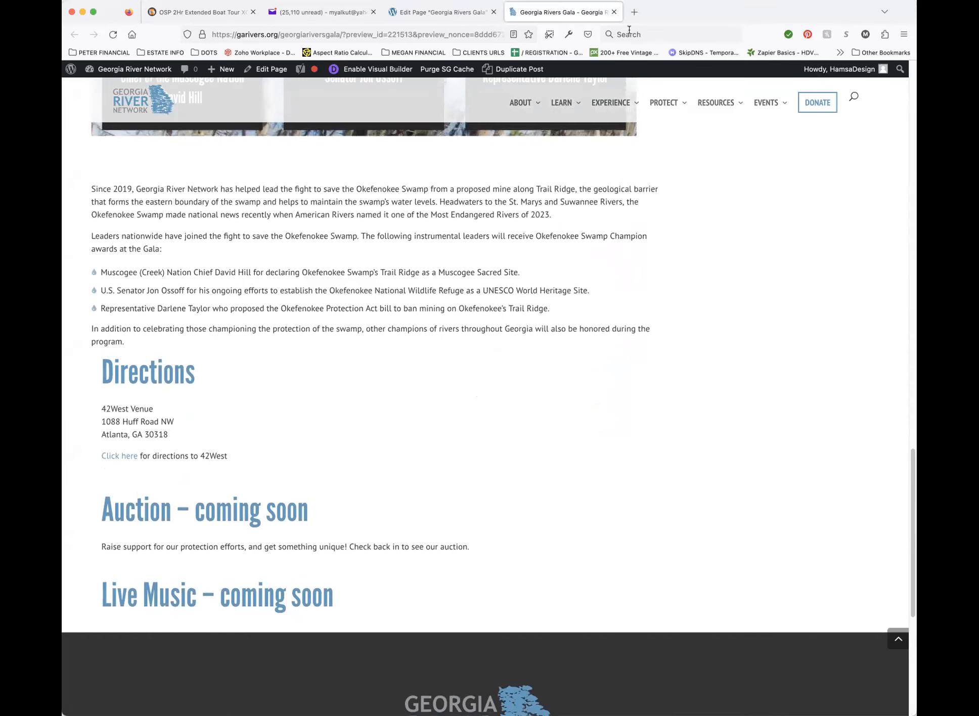
pyautogui.click(614, 13)
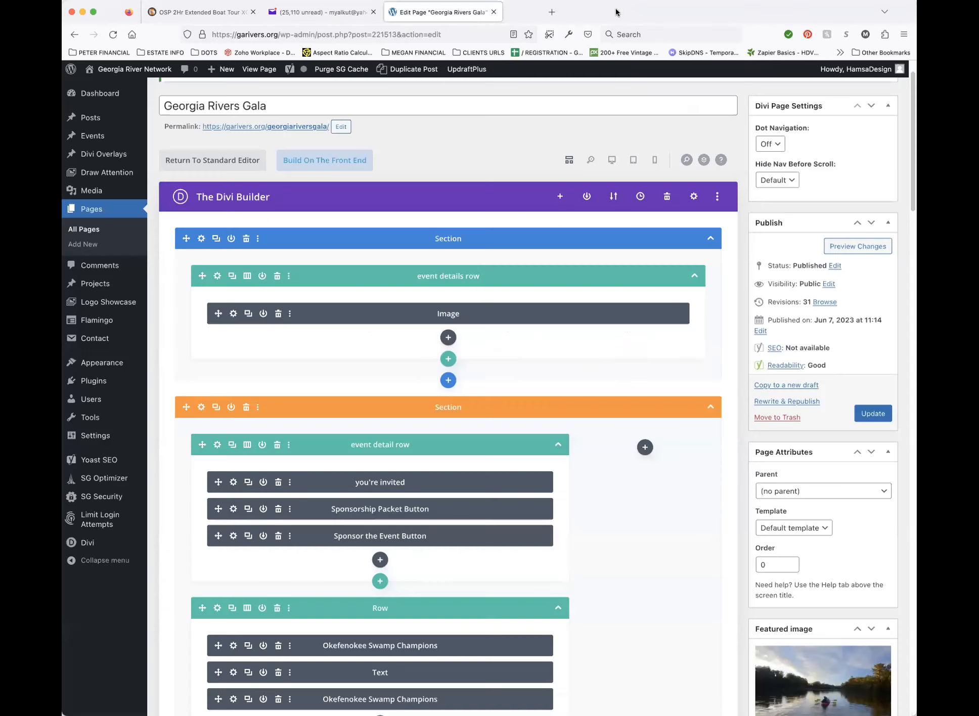
# Step: Delete the empty paragraph at the start of the body of the Text module below the champions rows, and save the module
pyautogui.scroll(-10, 714, 458)
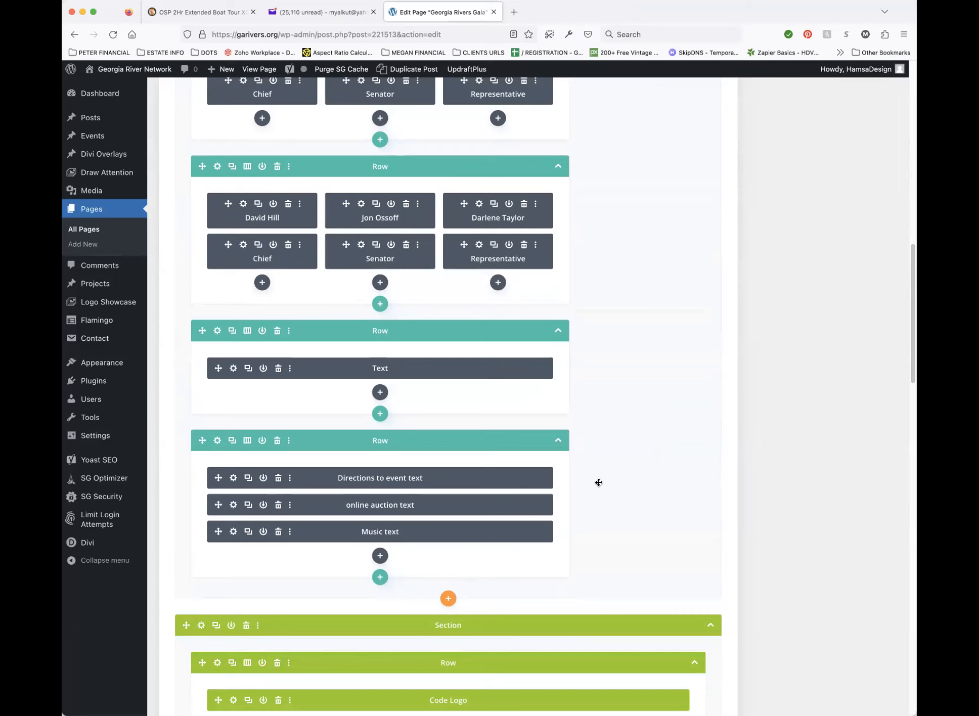
pyautogui.click(232, 368)
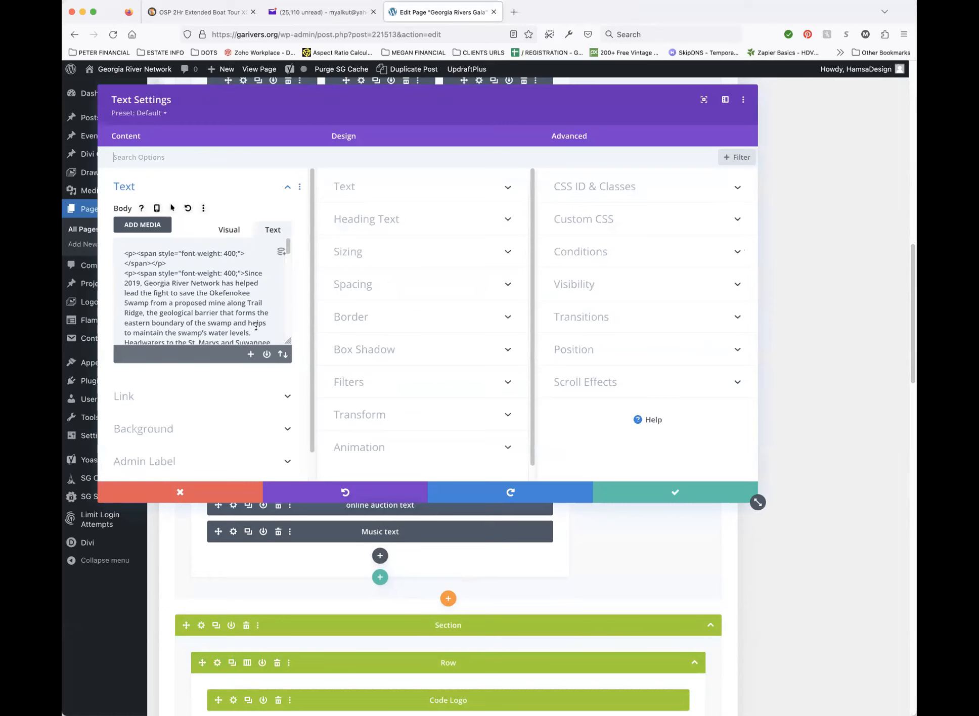
pyautogui.scroll(-1, 256, 326)
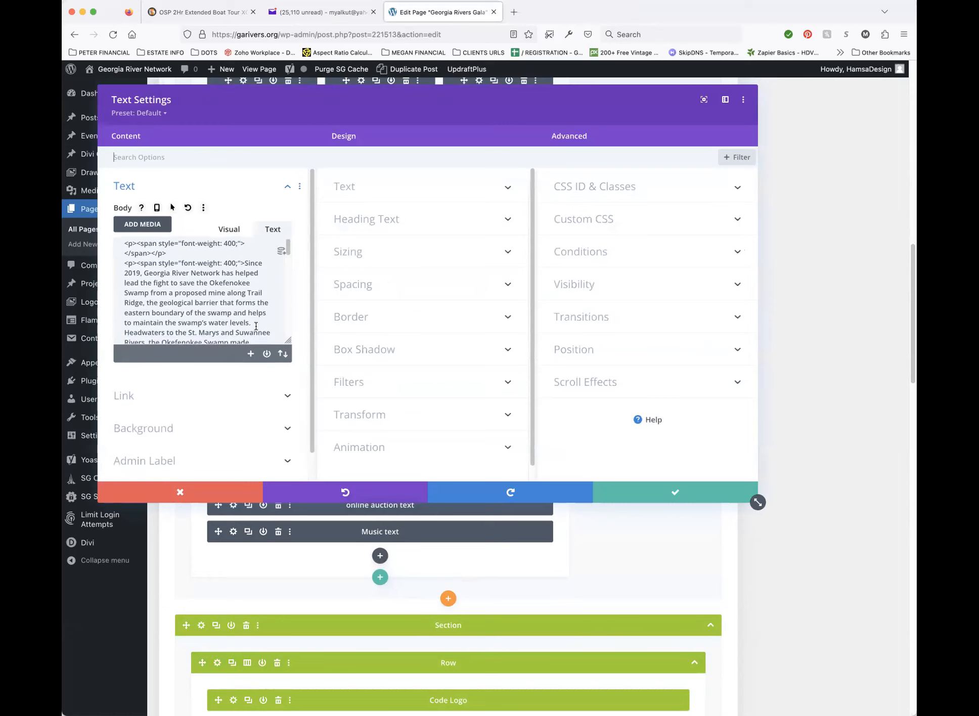
pyautogui.scroll(1, 256, 326)
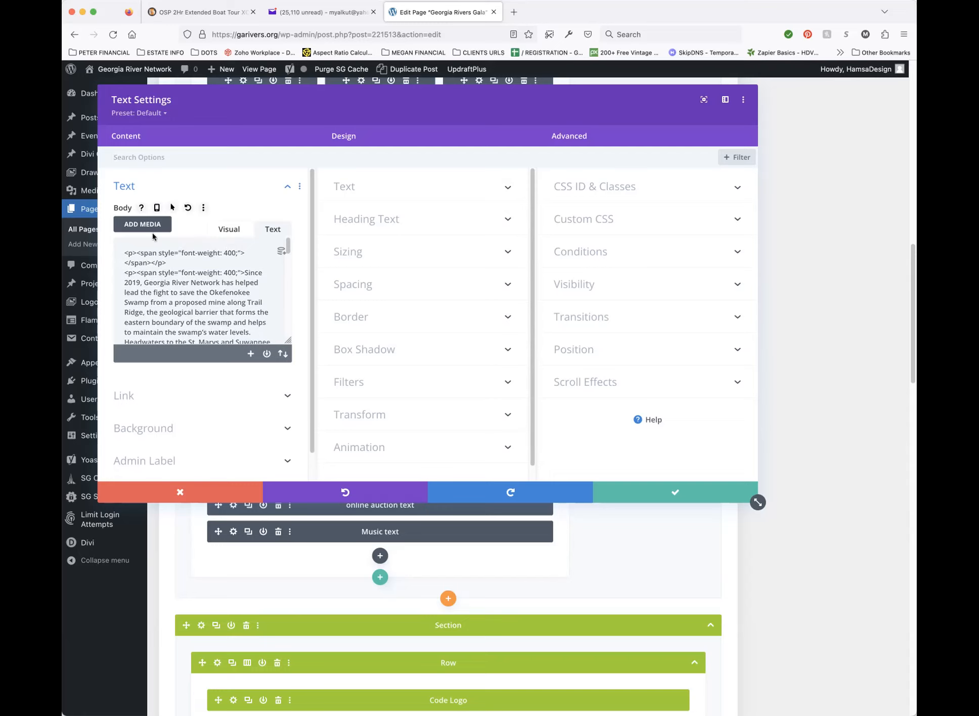
pyautogui.moveTo(124, 272); pyautogui.dragTo(119, 252)
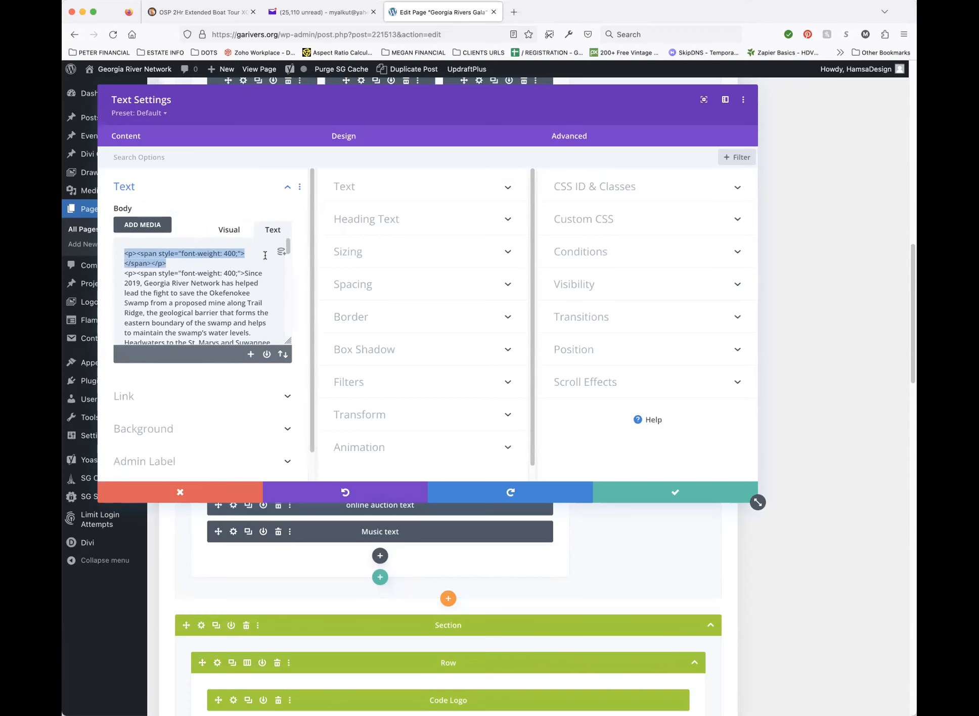
pyautogui.press('BackSpace')
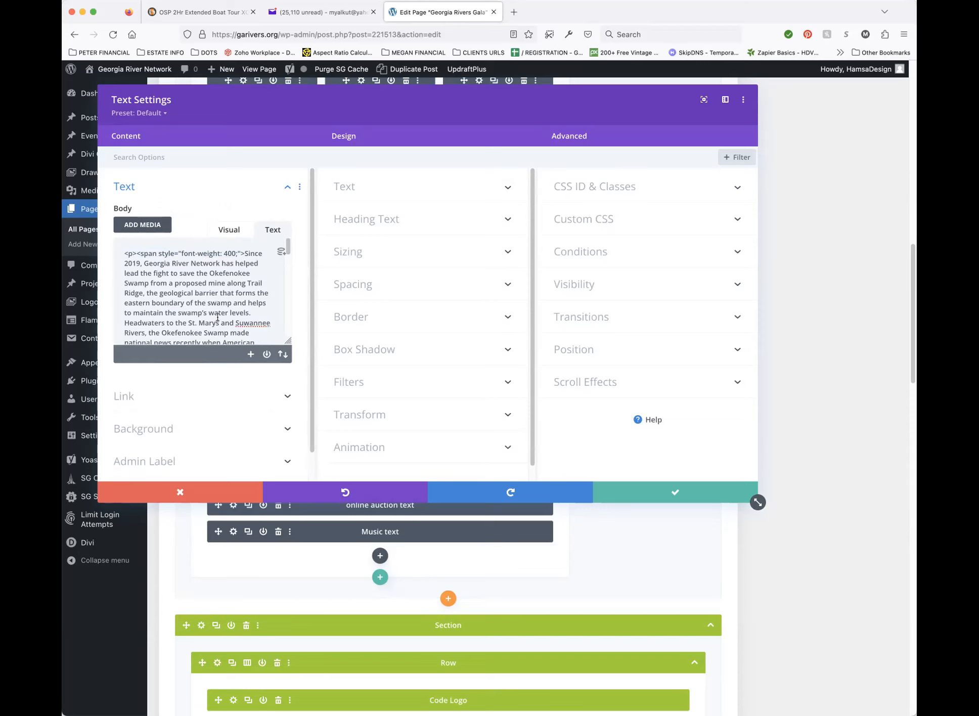
pyautogui.scroll(-4, 217, 317)
pyautogui.scroll(-2, 231, 317)
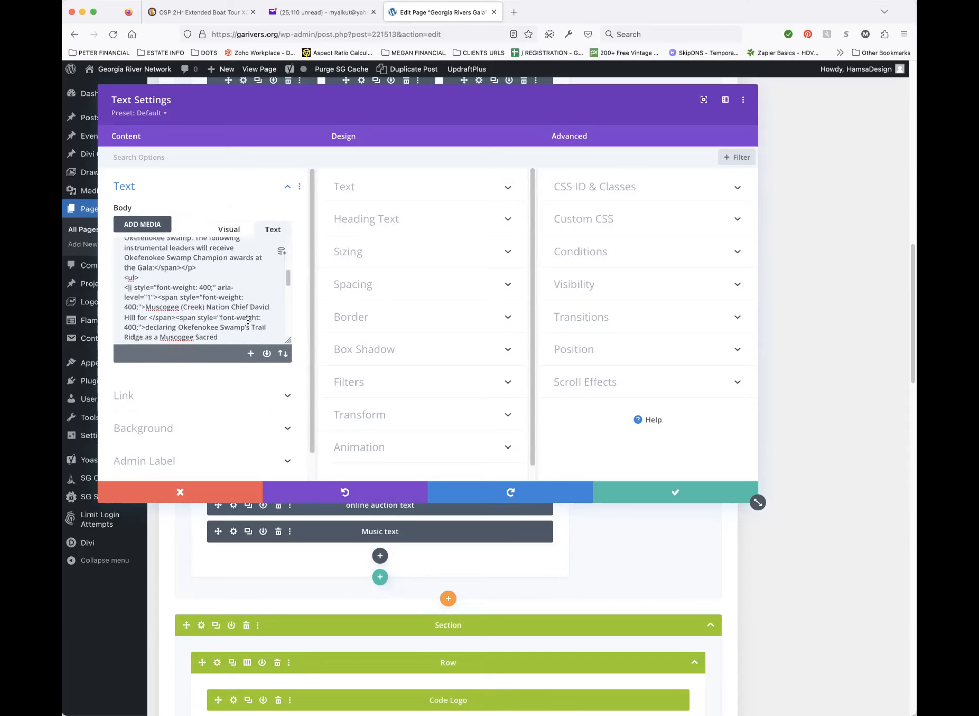
pyautogui.scroll(-3, 248, 320)
pyautogui.scroll(-5, 252, 323)
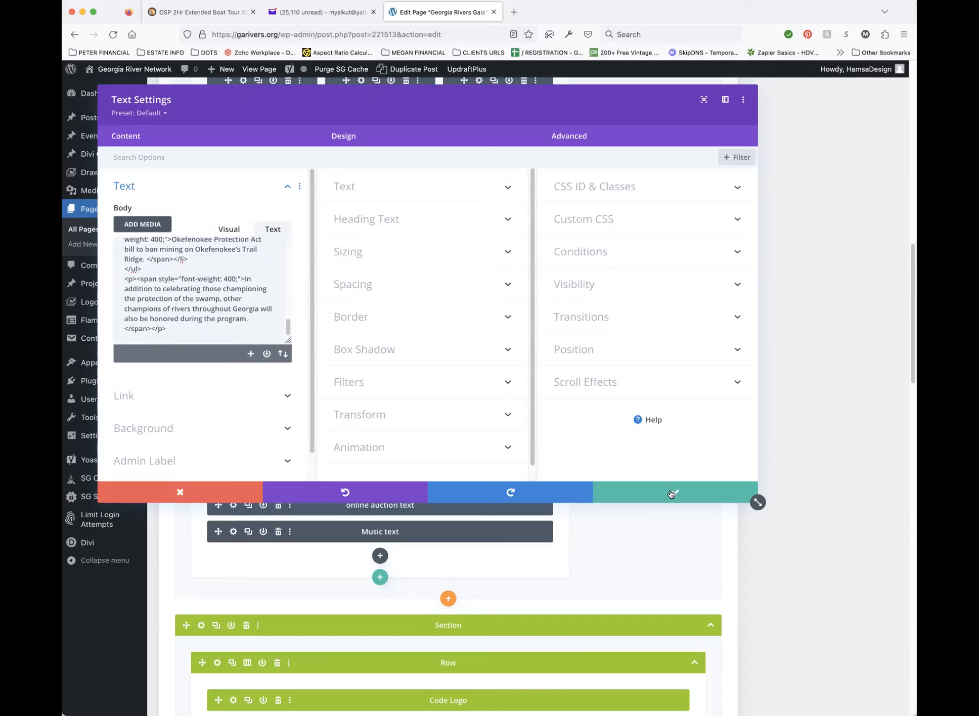
pyautogui.click(671, 493)
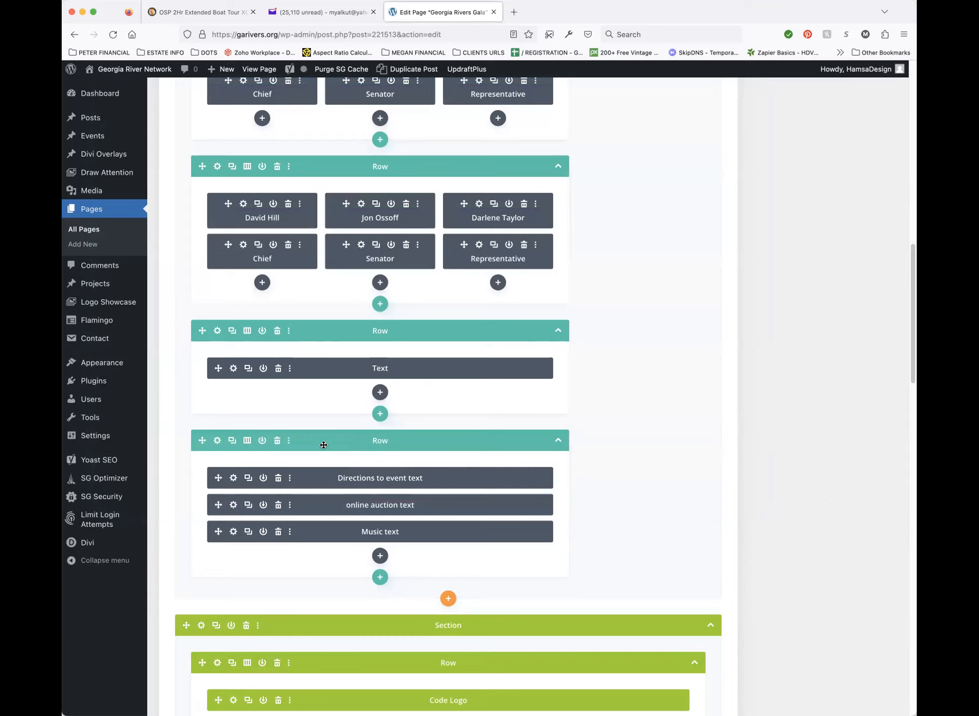
# Step: Check the sizing settings of the row holding the single Text module, and close them unsaved
pyautogui.click(217, 331)
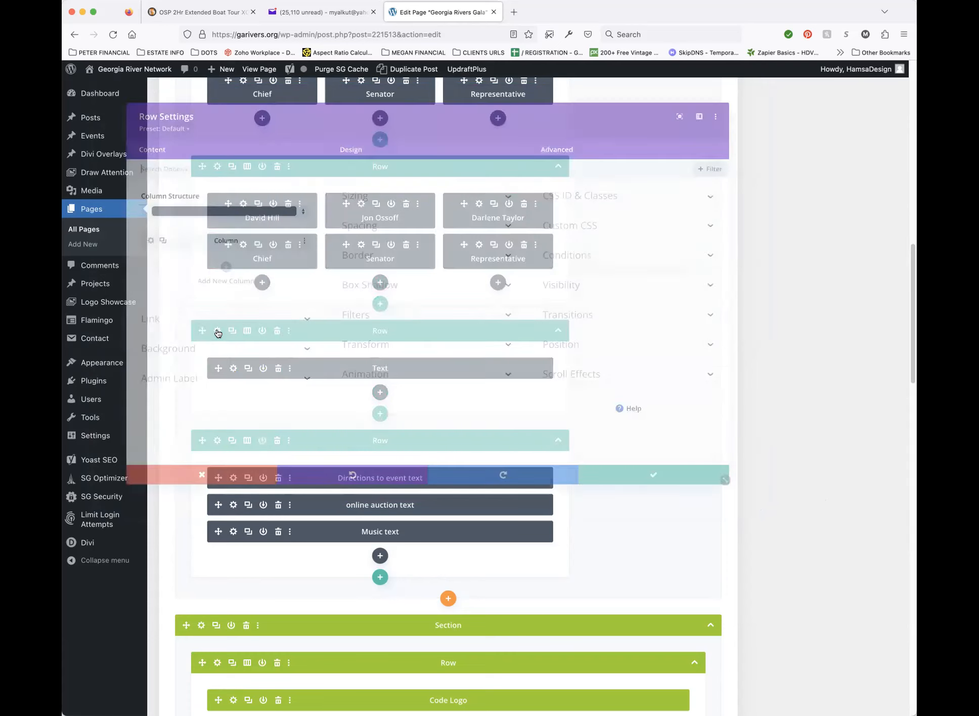
pyautogui.click(405, 188)
pyautogui.scroll(-4, 489, 295)
pyautogui.scroll(-3, 505, 329)
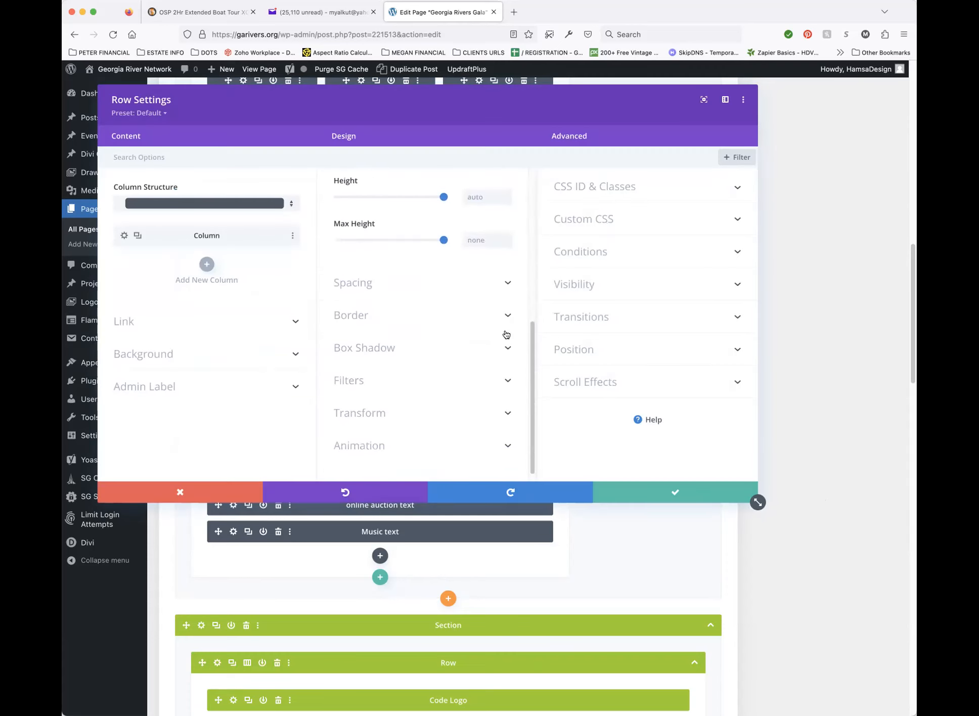
pyautogui.scroll(4, 504, 328)
pyautogui.scroll(2, 504, 328)
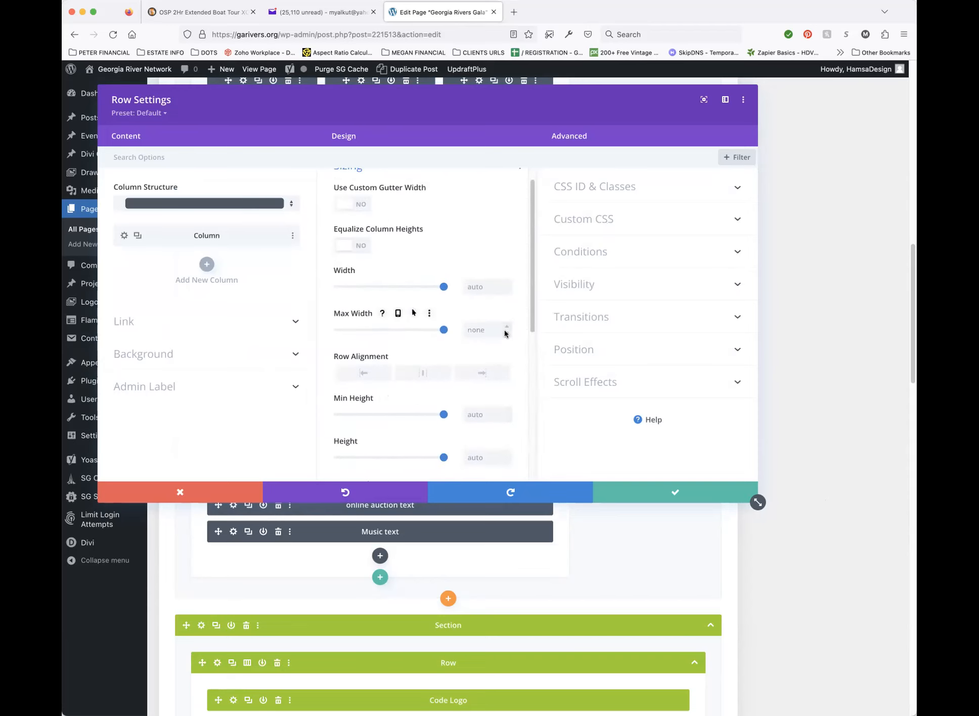
pyautogui.scroll(1, 502, 268)
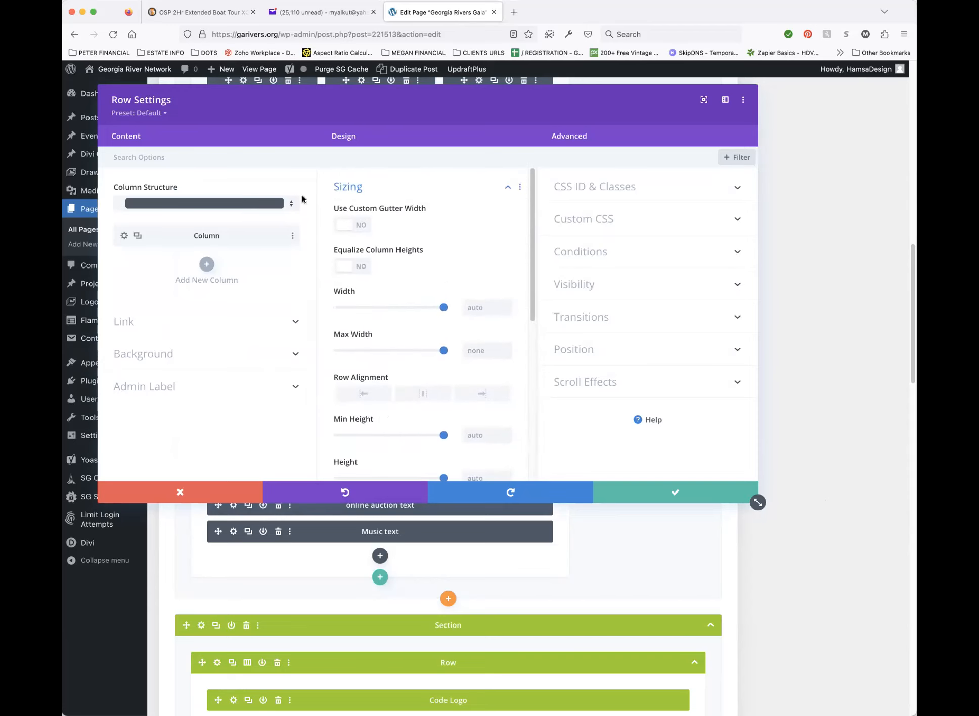
pyautogui.click(177, 491)
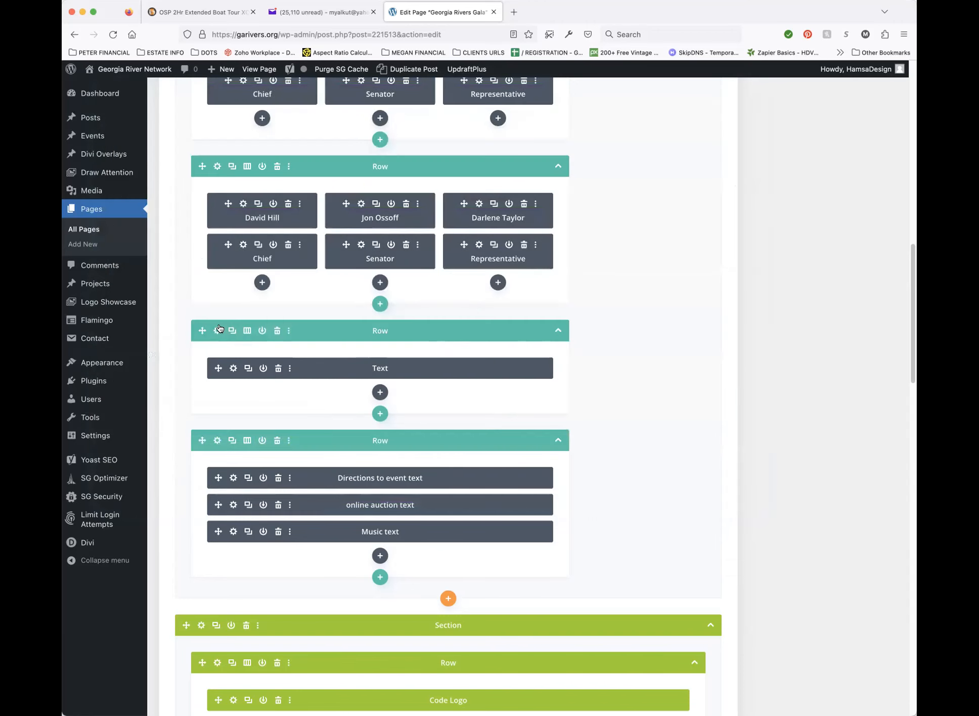
# Step: Check the sizing and spacing settings of the row with the directions, online auction and music text modules, and close them unsaved
pyautogui.click(217, 441)
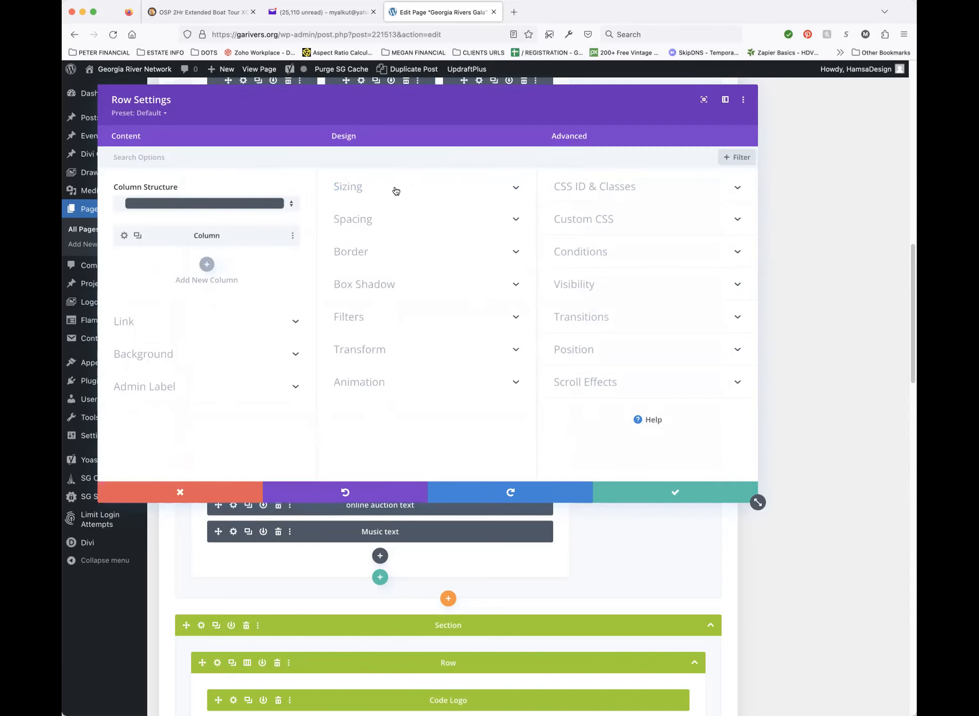
pyautogui.click(396, 191)
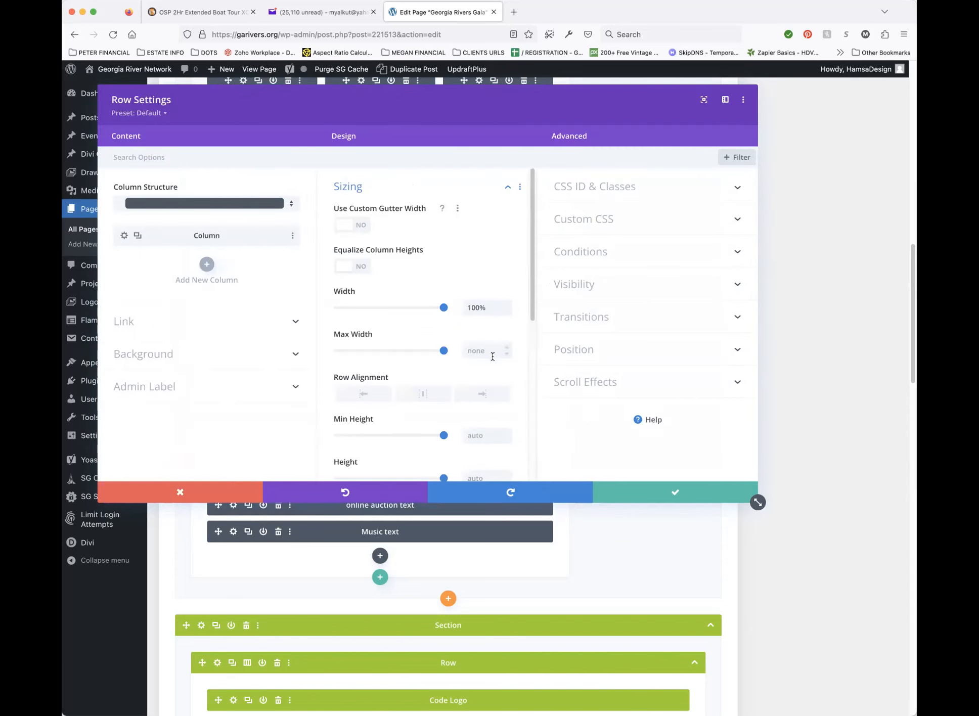
pyautogui.scroll(-3, 505, 368)
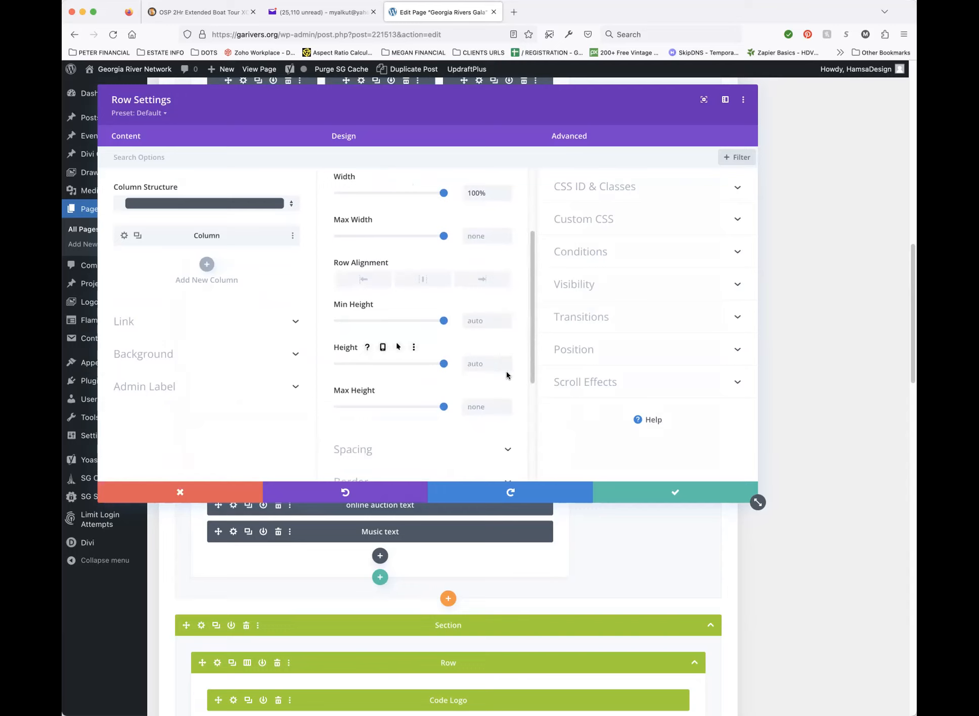
pyautogui.scroll(-5, 506, 371)
pyautogui.click(440, 303)
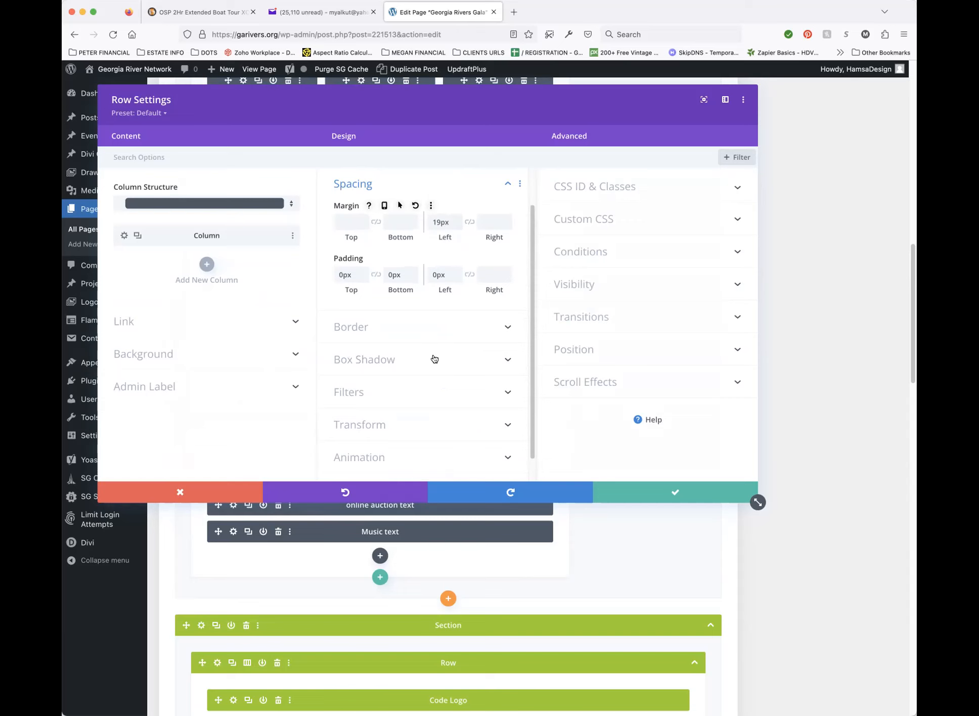
pyautogui.click(172, 492)
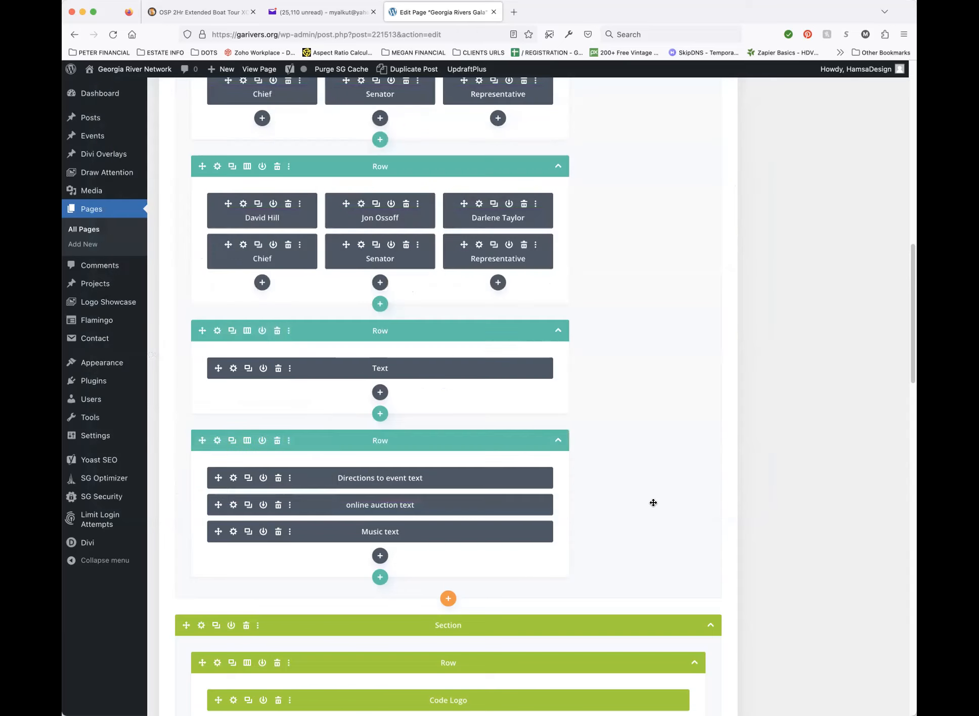
# Step: Recheck the margin and padding of the directions, online auction and music row, and close its settings unsaved
pyautogui.scroll(-3, 572, 454)
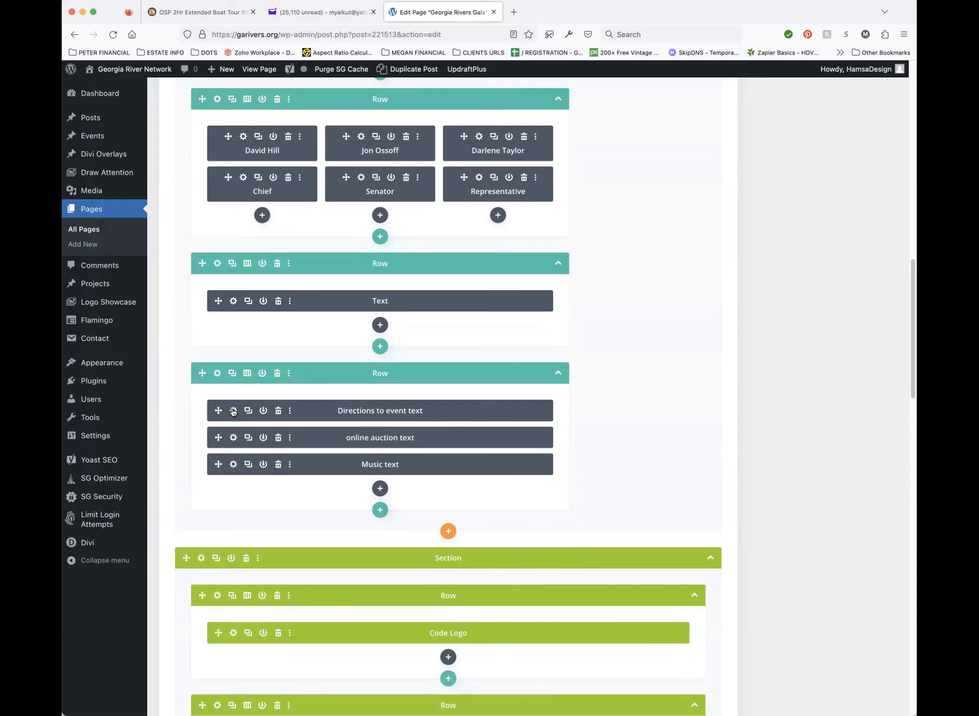
pyautogui.click(217, 374)
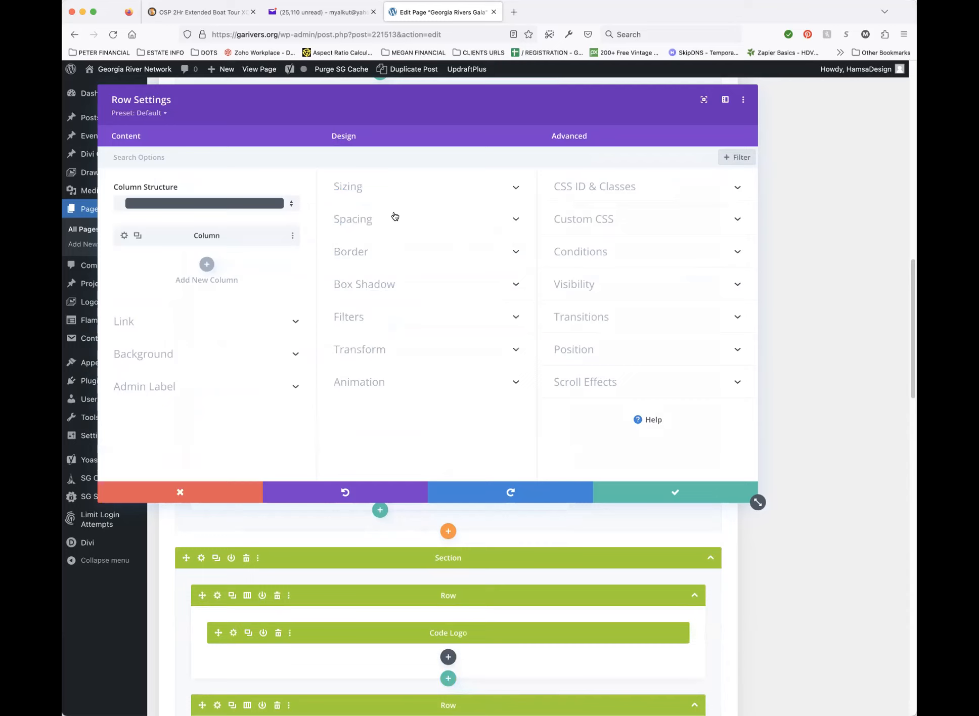
pyautogui.click(411, 220)
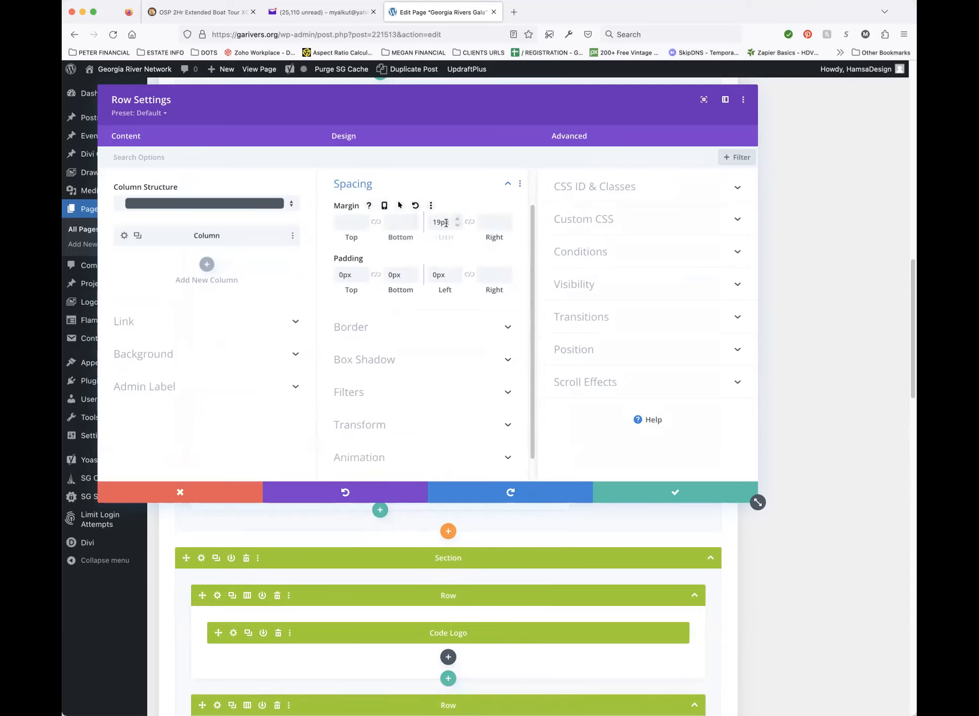
pyautogui.click(180, 492)
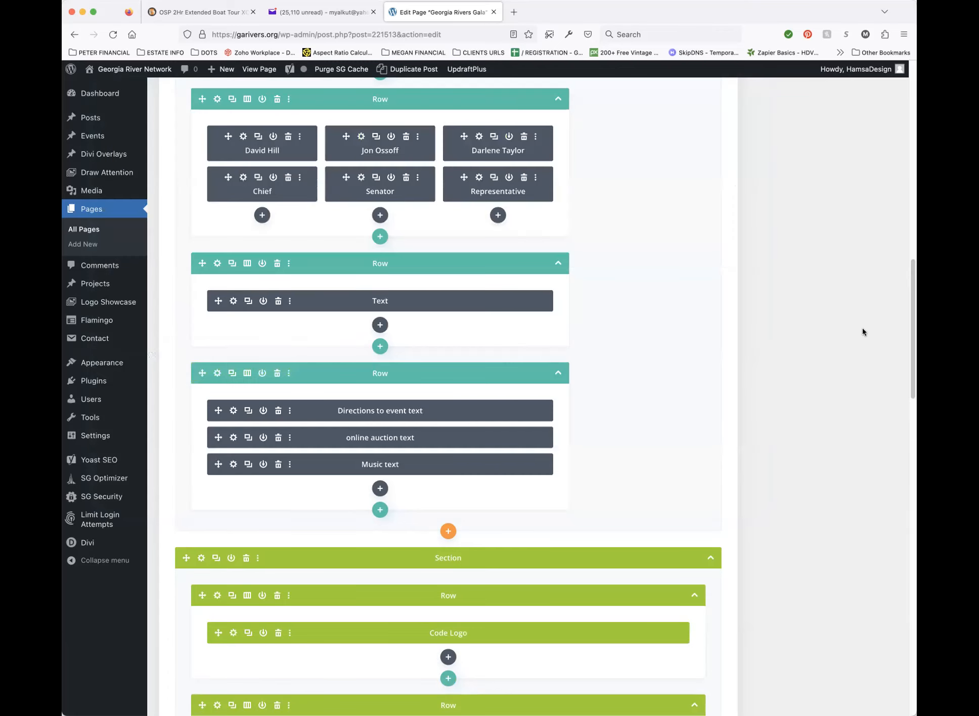
# Step: Duplicate the event detail row that holds the you're invited text and the two sponsorship buttons
pyautogui.scroll(15, 863, 332)
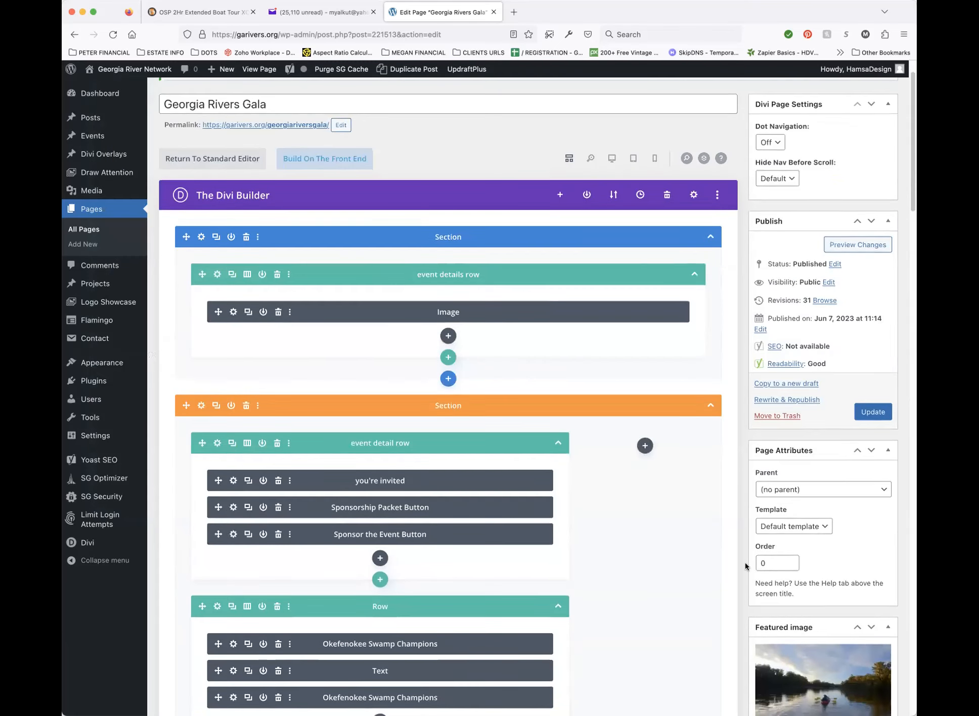
pyautogui.scroll(-3, 745, 563)
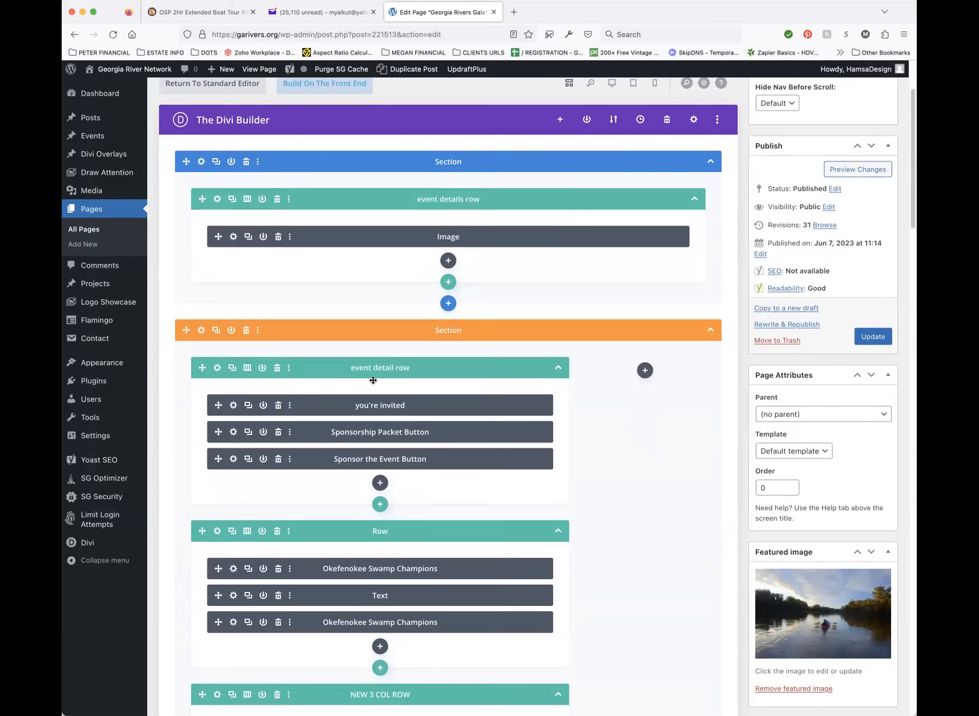
pyautogui.click(231, 368)
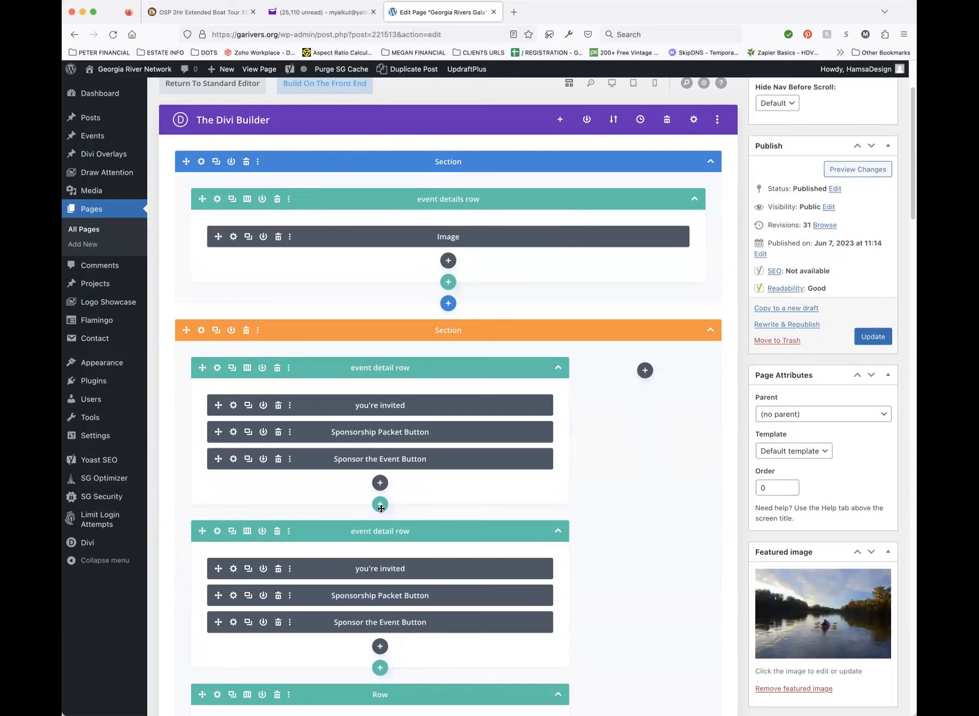
# Step: Rename the original event detail row as Intro and its duplicate as Intro copy
pyautogui.moveTo(410, 368); pyautogui.dragTo(333, 370)
pyautogui.write('Your invi')
pyautogui.press('BackSpace')
pyautogui.press('BackSpace')
pyautogui.press('BackSpace')
pyautogui.press('BackSpace')
pyautogui.press('BackSpace')
pyautogui.write('Intro')
pyautogui.moveTo(410, 531); pyautogui.dragTo(343, 530)
pyautogui.write('Intro copy')
# Step: Move the Intro copy row between the single Text row and the directions row, and delete its you're invited module
pyautogui.moveTo(201, 530); pyautogui.dragTo(202, 702)
pyautogui.moveTo(294, 708); pyautogui.dragTo(197, 422)
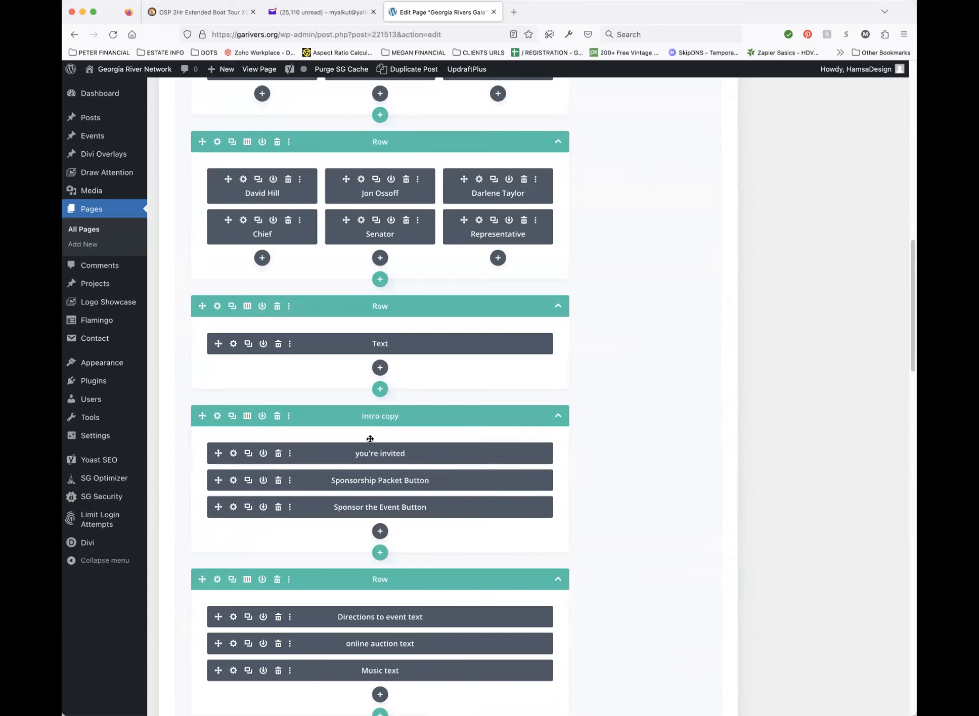
pyautogui.scroll(-2, 643, 520)
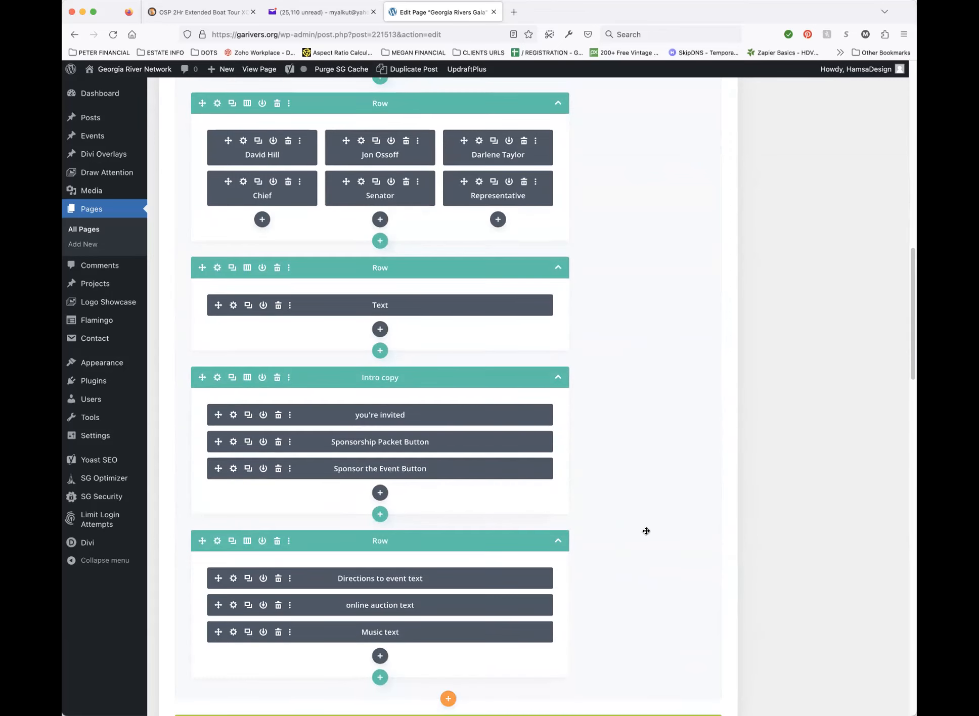
pyautogui.click(277, 415)
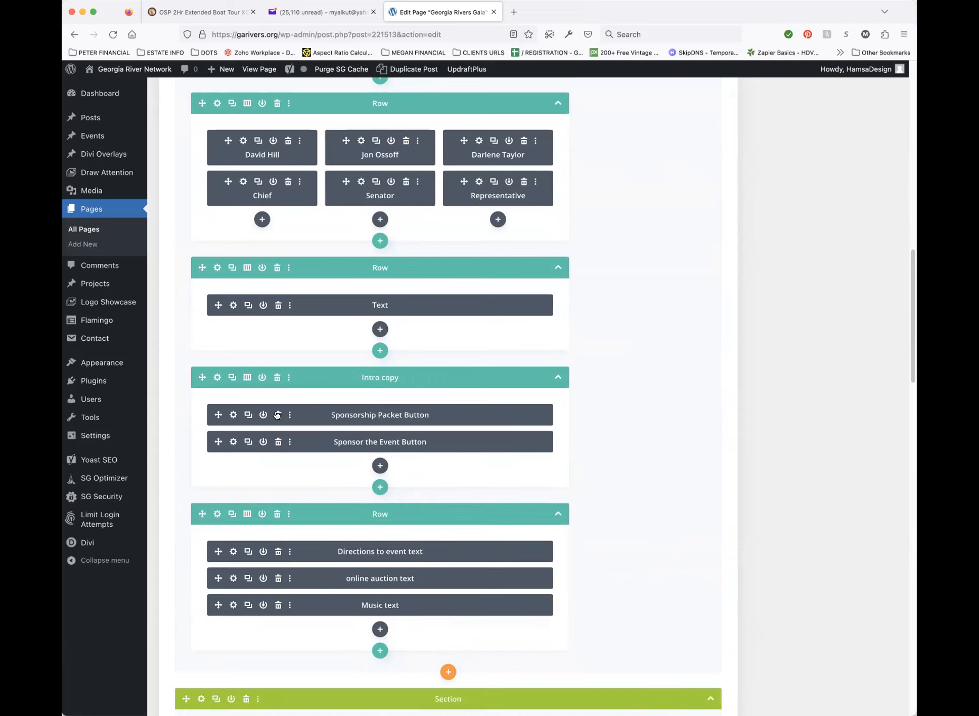
# Step: Delete the Sponsorship Packet and Sponsor the Event buttons from the Intro copy row
pyautogui.click(277, 415)
pyautogui.click(277, 415)
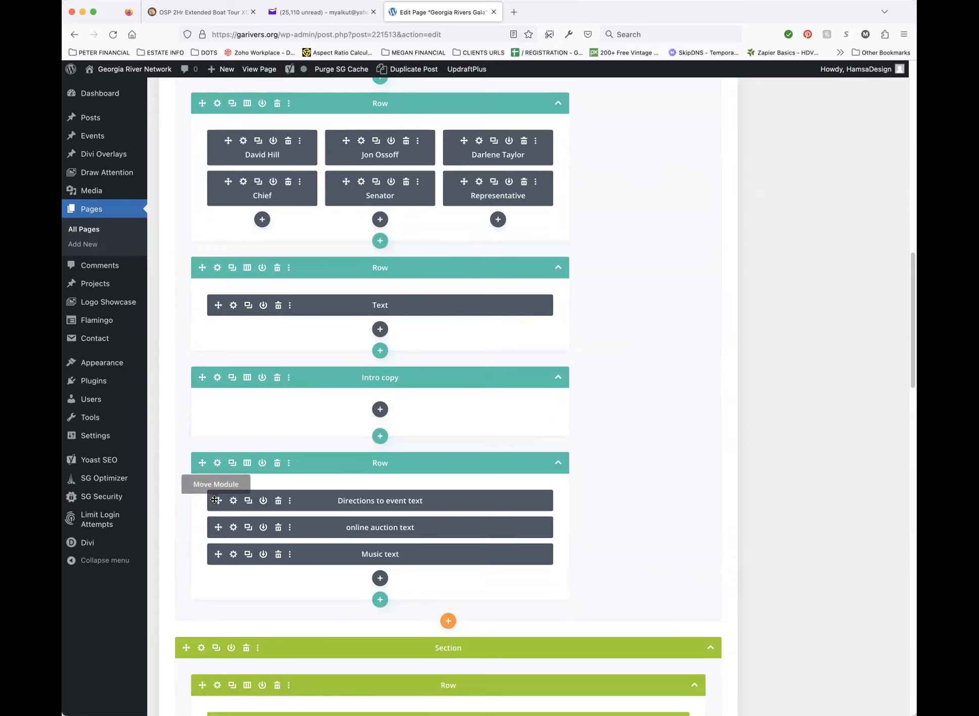
# Step: Move the directions, online auction and music text modules into the Intro copy row in that order, and delete the emptied row
pyautogui.moveTo(215, 501); pyautogui.dragTo(226, 414)
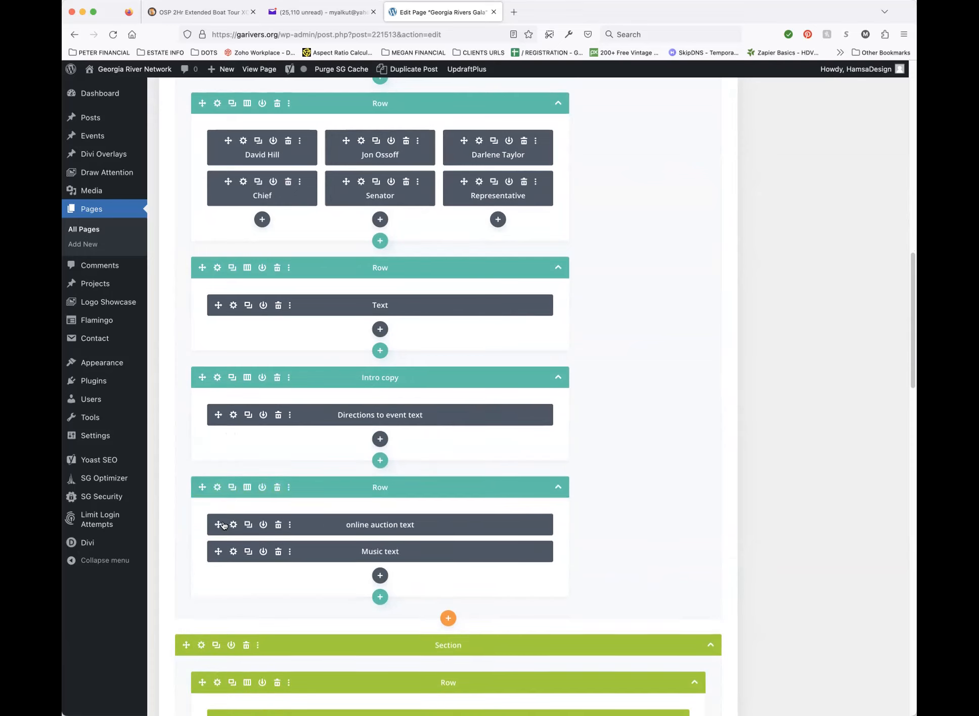
pyautogui.moveTo(218, 525); pyautogui.dragTo(215, 440)
pyautogui.moveTo(217, 551); pyautogui.dragTo(215, 471)
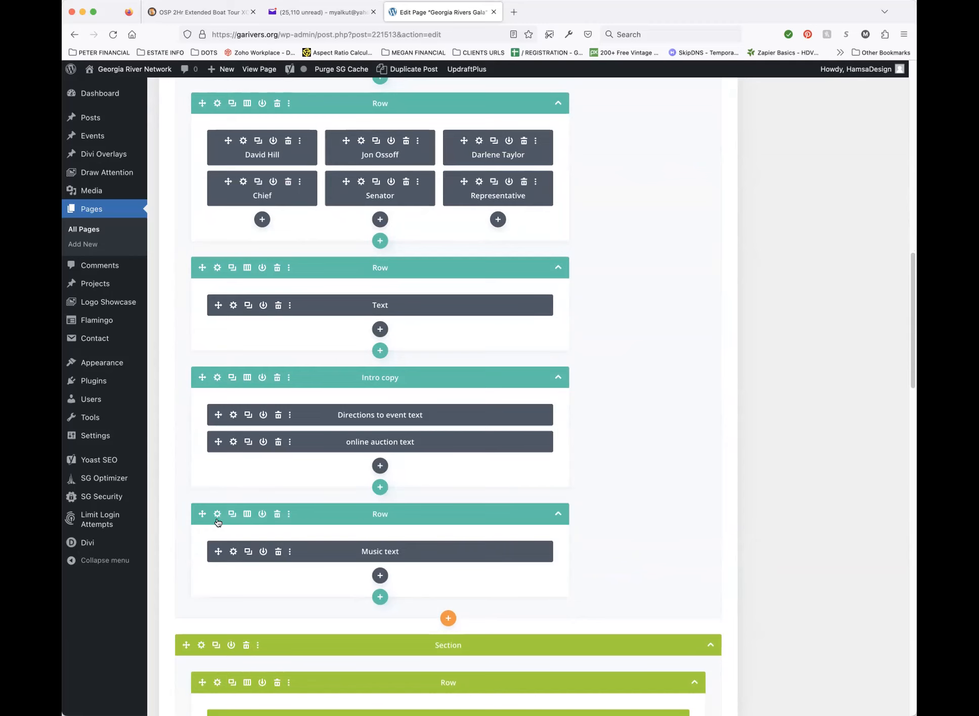
pyautogui.moveTo(215, 551); pyautogui.dragTo(229, 462)
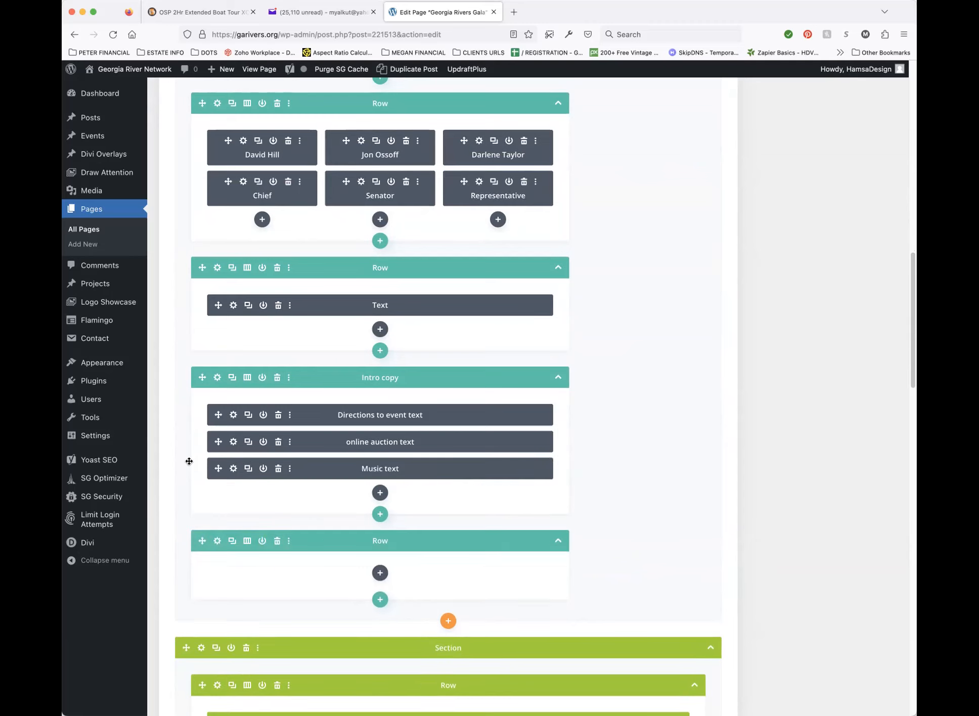
pyautogui.click(277, 541)
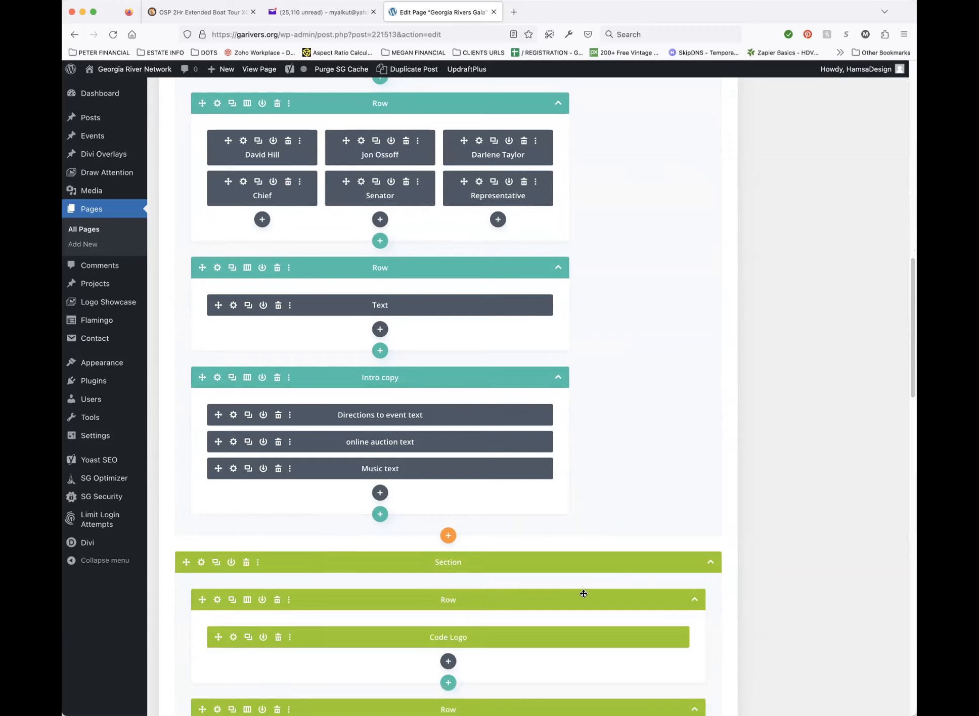
# Step: Preview the page changes and examine the champions, Directions, Auction and Live Music content at full browser width
pyautogui.scroll(10, 713, 314)
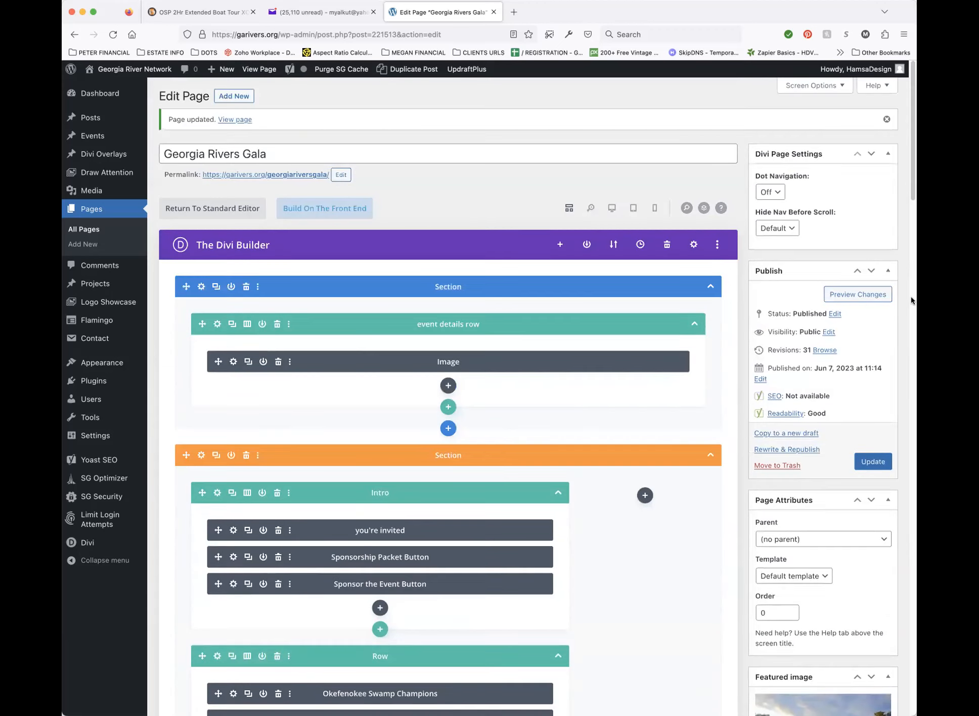
pyautogui.click(880, 290)
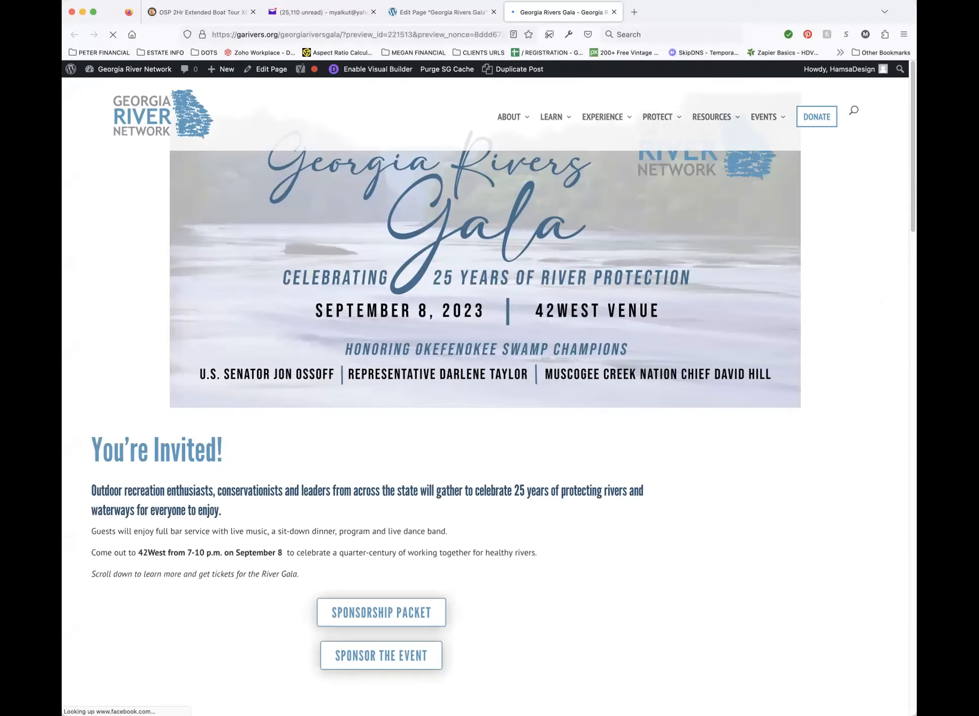
pyautogui.scroll(-10, 872, 355)
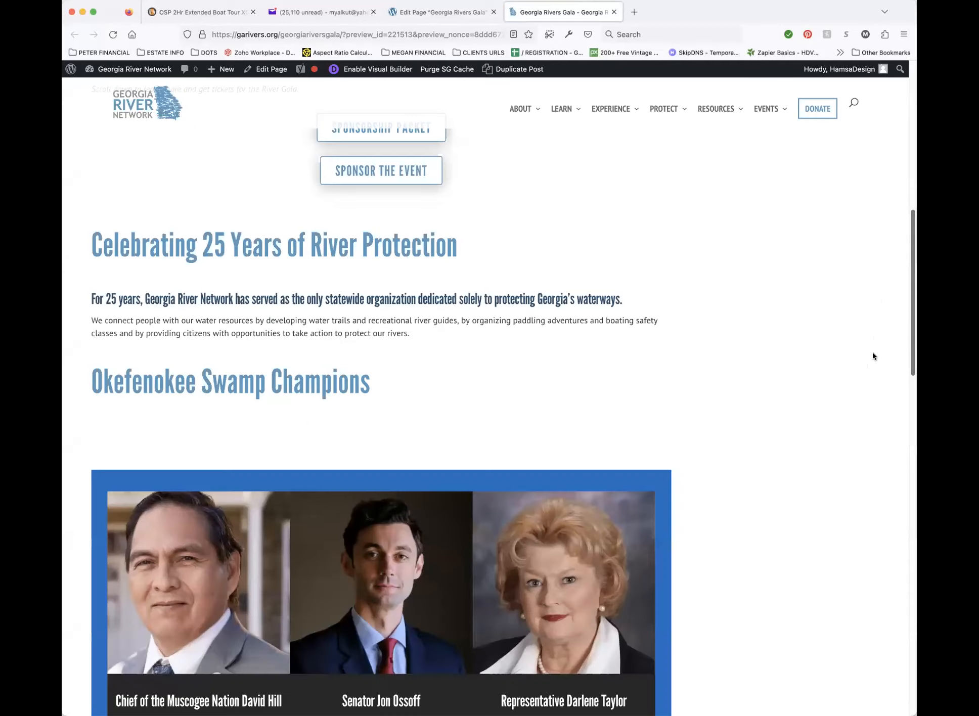
pyautogui.scroll(-7, 834, 528)
pyautogui.scroll(-5, 789, 505)
pyautogui.scroll(6, 749, 415)
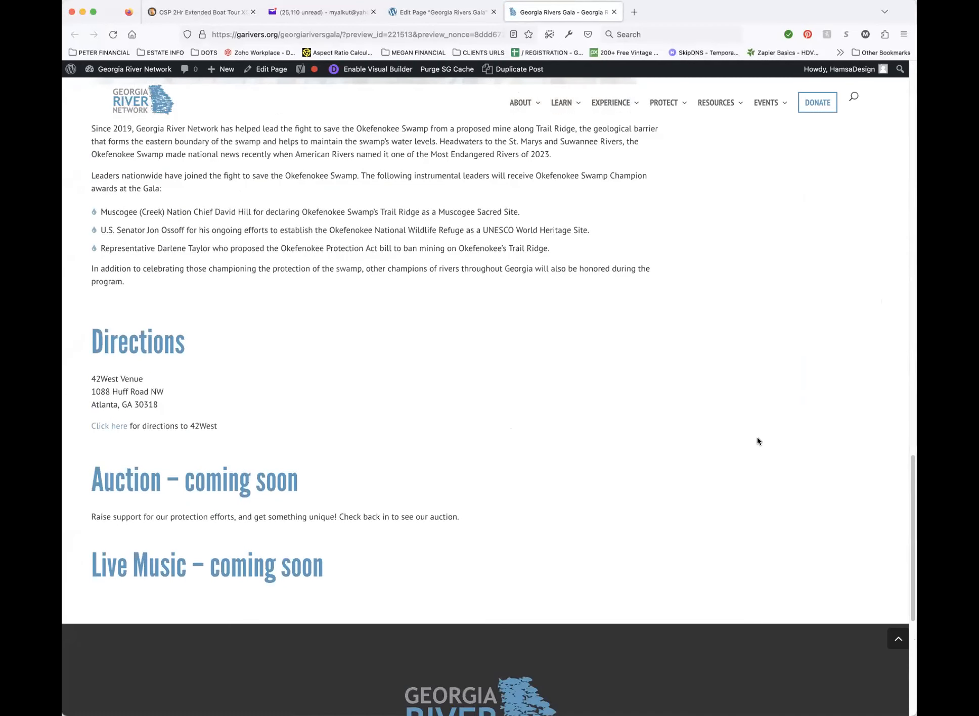
pyautogui.scroll(-3, 878, 667)
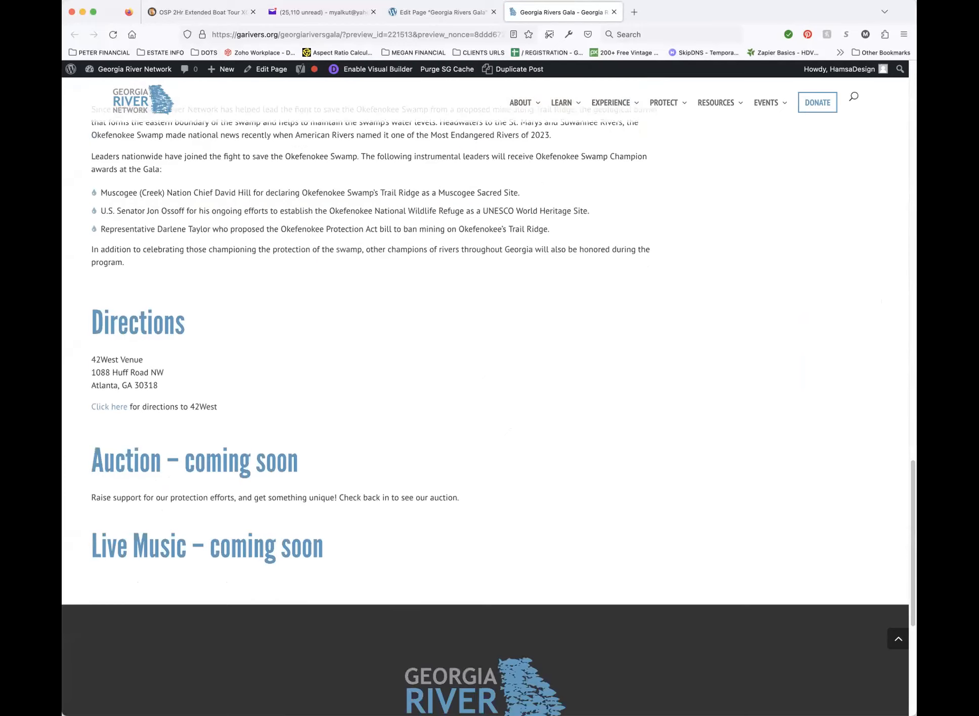
# Step: Narrow the browser window to phone width to check the text around Directions, restore its width and close the preview
pyautogui.moveTo(845, 703); pyautogui.dragTo(629, 658)
pyautogui.scroll(-15, 629, 658)
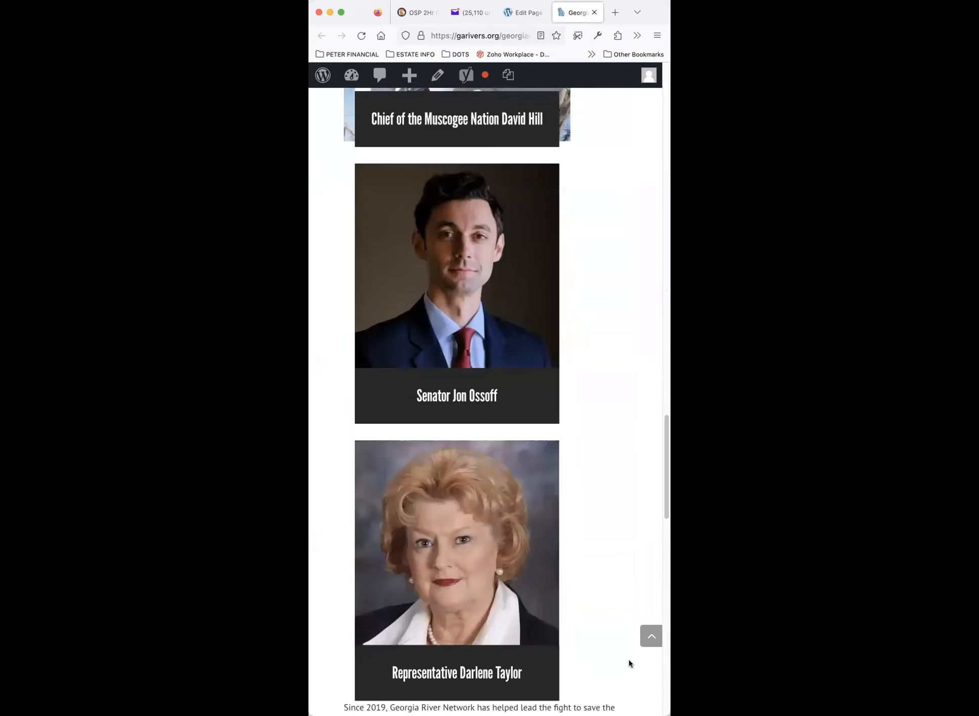
pyautogui.scroll(-10, 629, 658)
pyautogui.scroll(7, 612, 575)
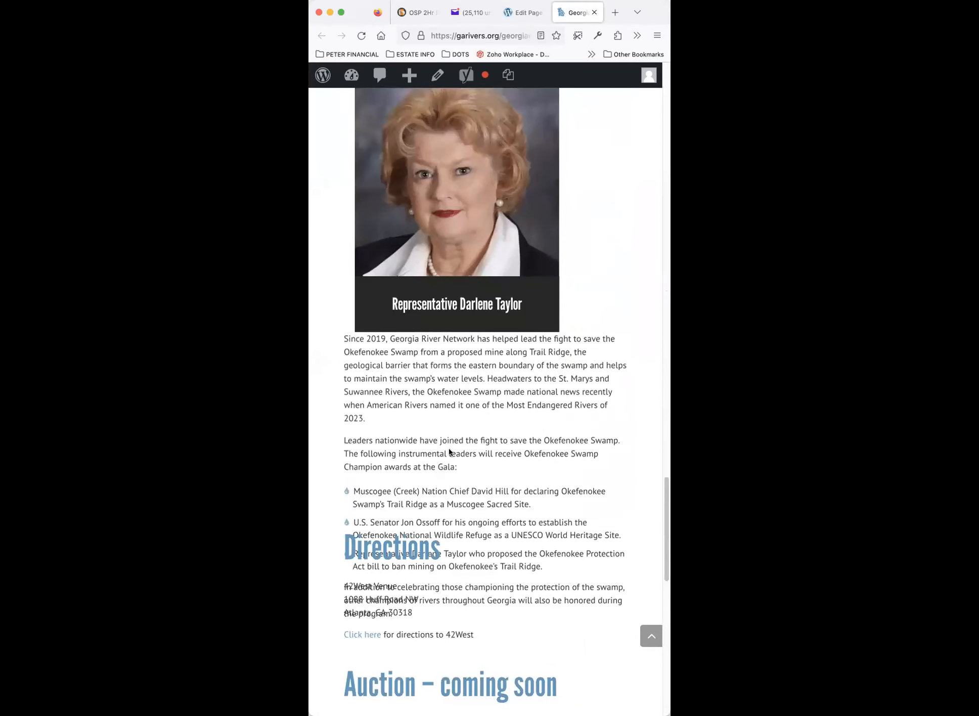
pyautogui.moveTo(664, 709); pyautogui.dragTo(674, 710)
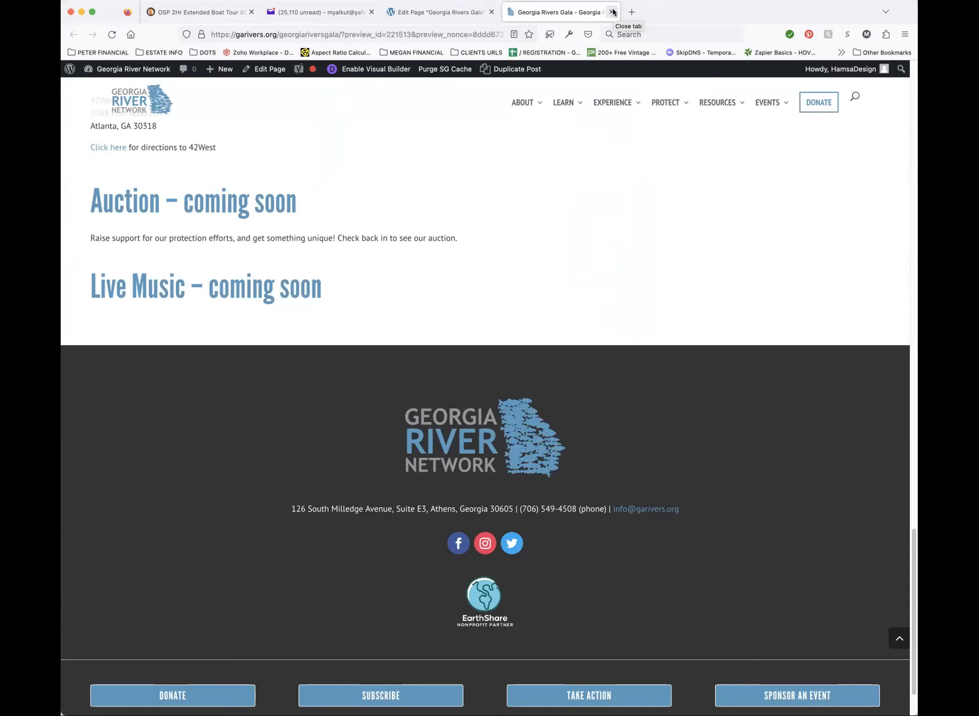
pyautogui.scroll(2, 693, 158)
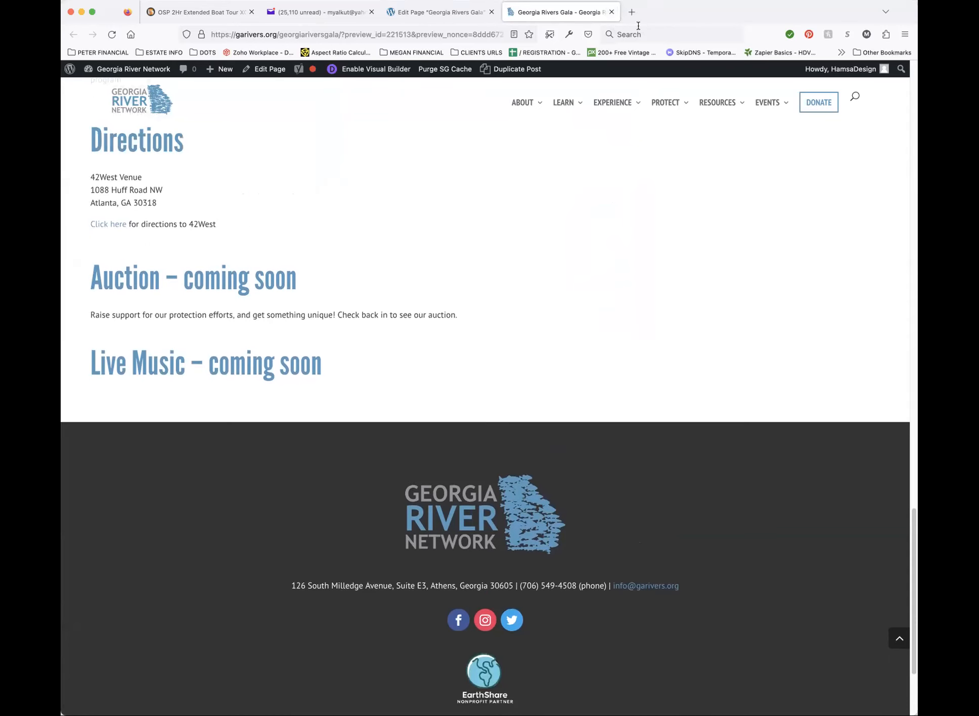
pyautogui.click(610, 12)
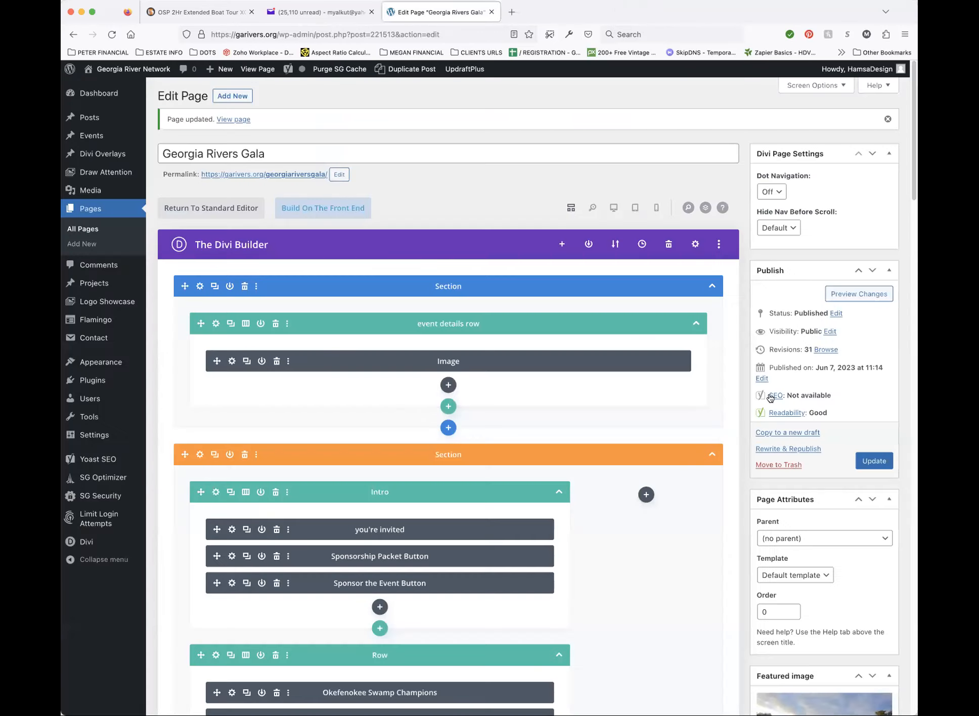
# Step: Try moving the Text module from its own row to the start of the Intro copy row
pyautogui.scroll(-20, 716, 491)
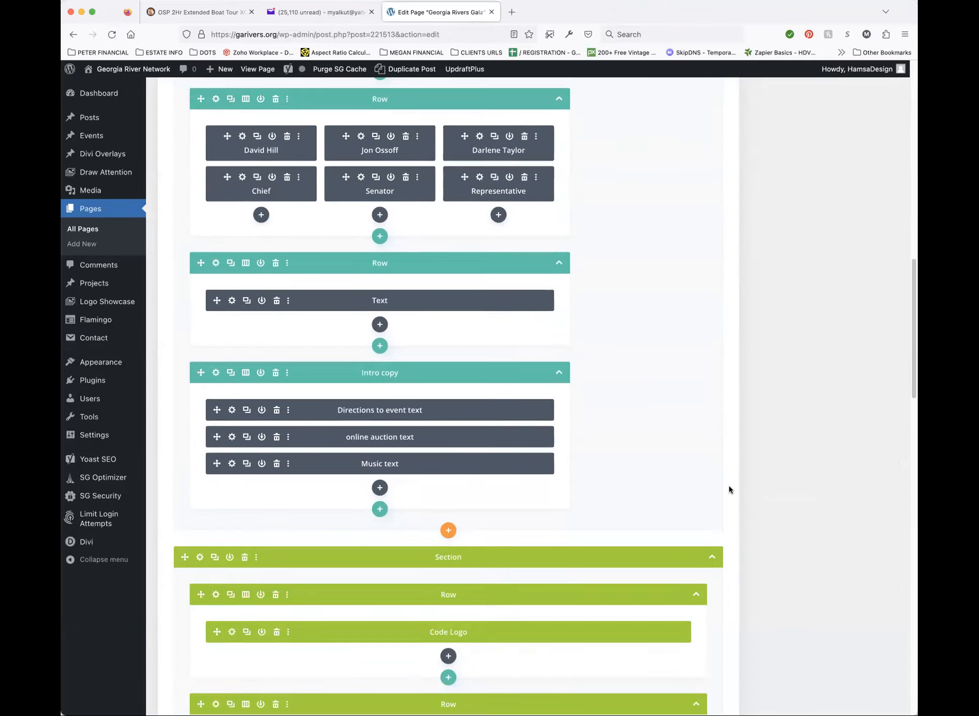
pyautogui.scroll(12, 727, 481)
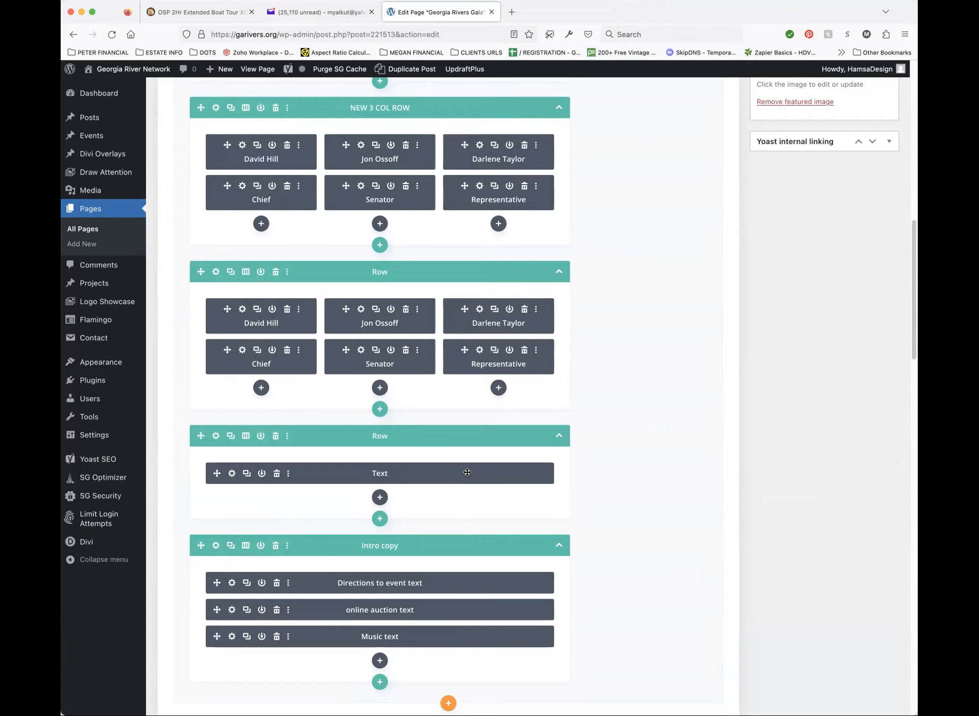
pyautogui.moveTo(466, 472); pyautogui.dragTo(466, 562)
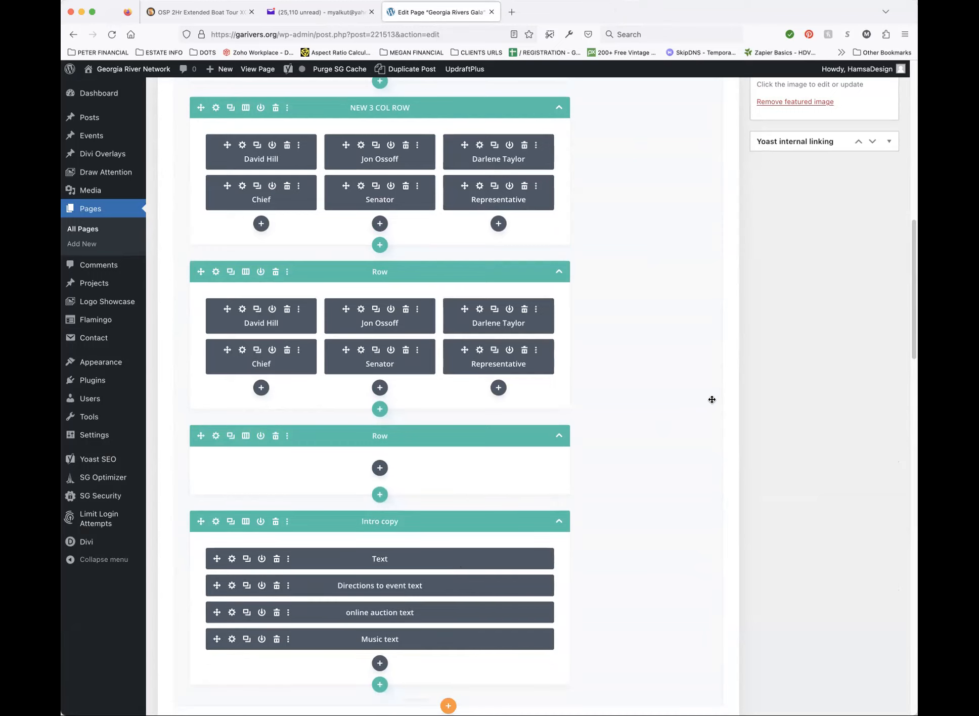
# Step: Preview the page with the relocated Text module at full and phone width, restore the browser width and close the preview
pyautogui.scroll(10, 711, 404)
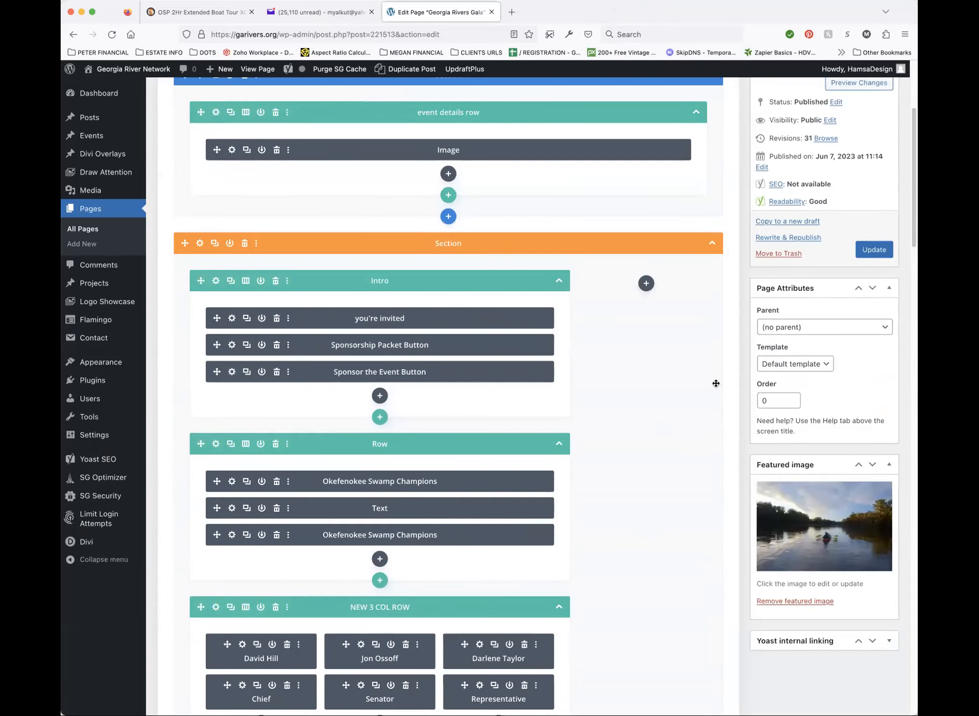
pyautogui.scroll(-1, 716, 384)
pyautogui.scroll(-4, 714, 384)
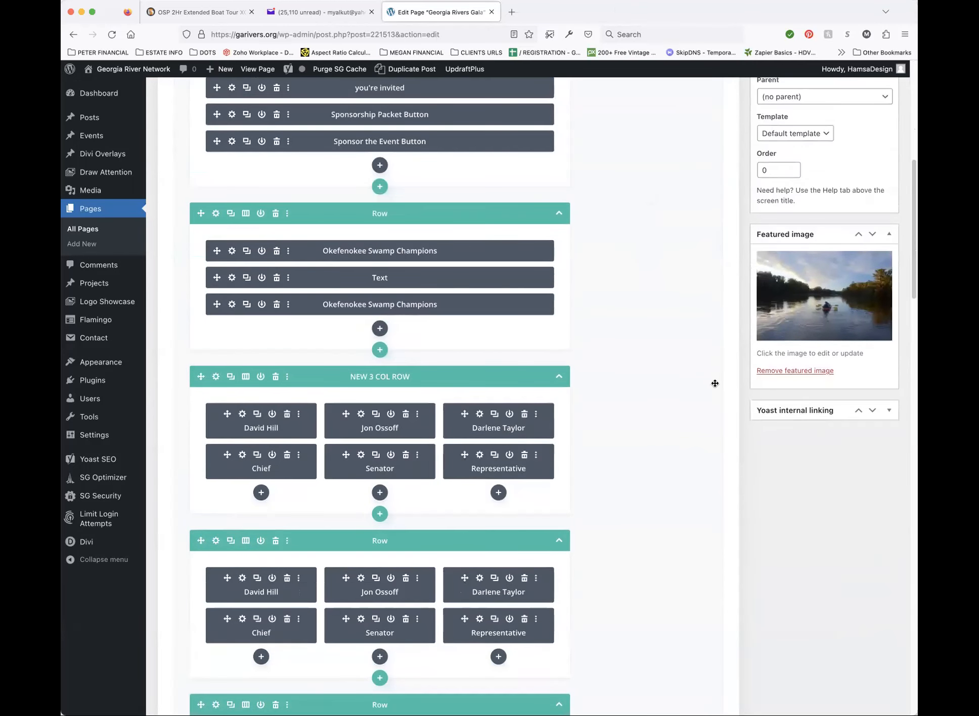
pyautogui.scroll(9, 714, 397)
pyautogui.click(874, 291)
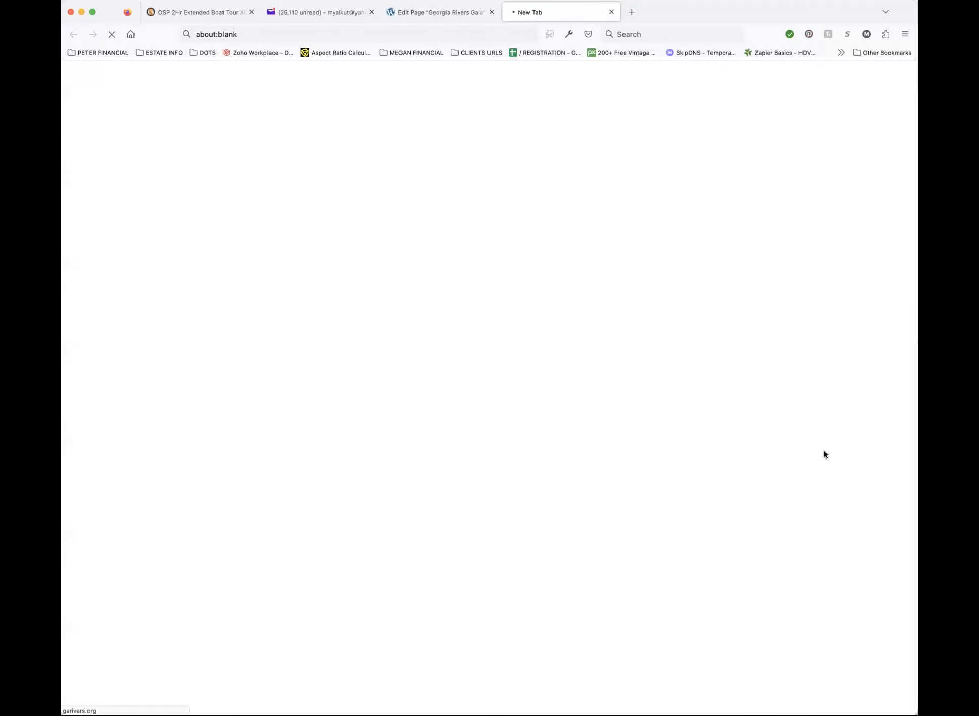
pyautogui.scroll(-8, 815, 541)
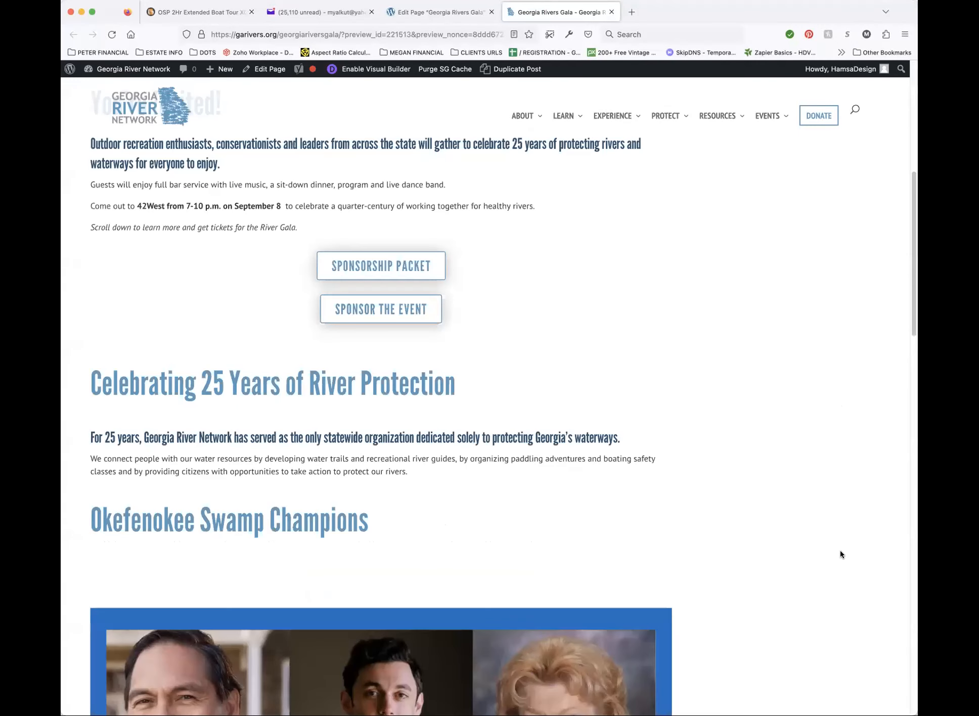
pyautogui.scroll(-10, 838, 552)
pyautogui.scroll(-7, 834, 551)
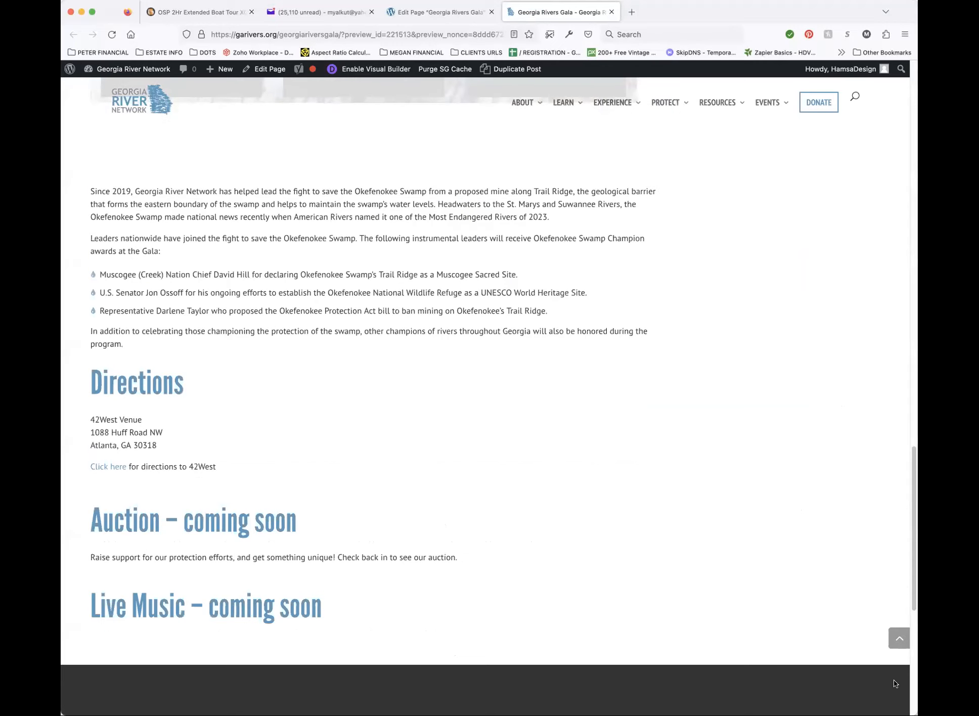
pyautogui.moveTo(861, 706); pyautogui.dragTo(653, 676)
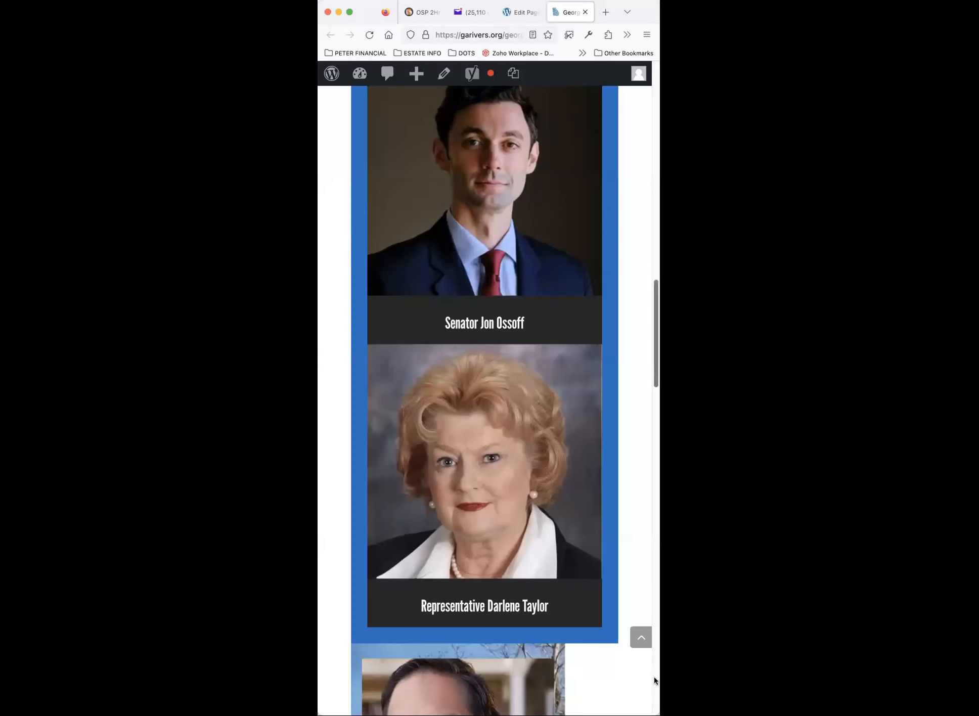
pyautogui.scroll(-3, 639, 676)
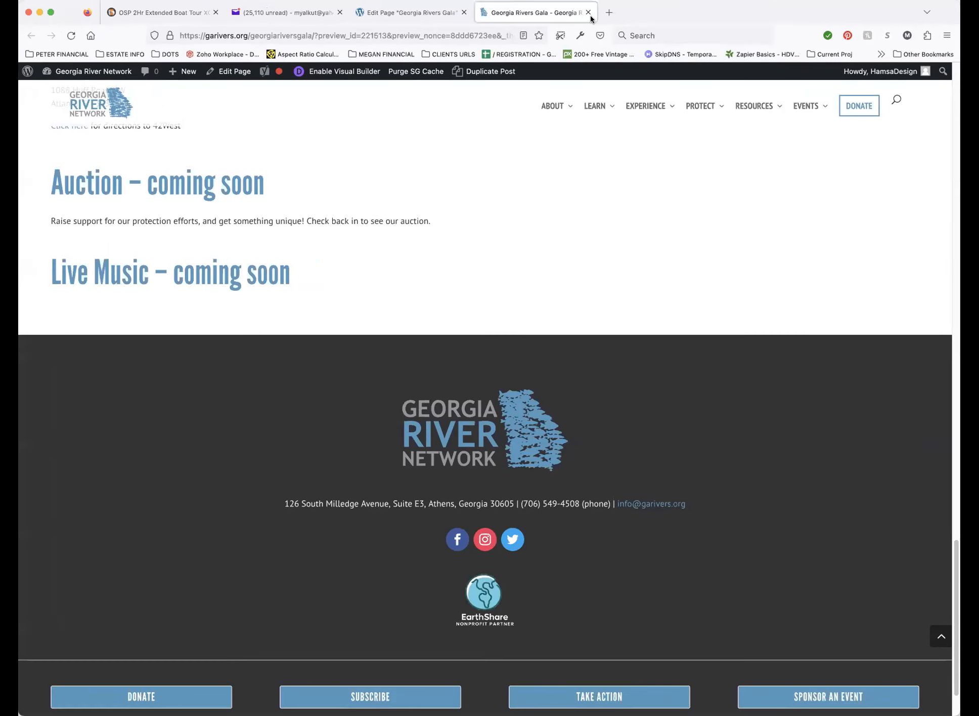
pyautogui.click(588, 13)
# Step: Move the Text module from the Intro copy row back into the empty row above it
pyautogui.scroll(-15, 721, 518)
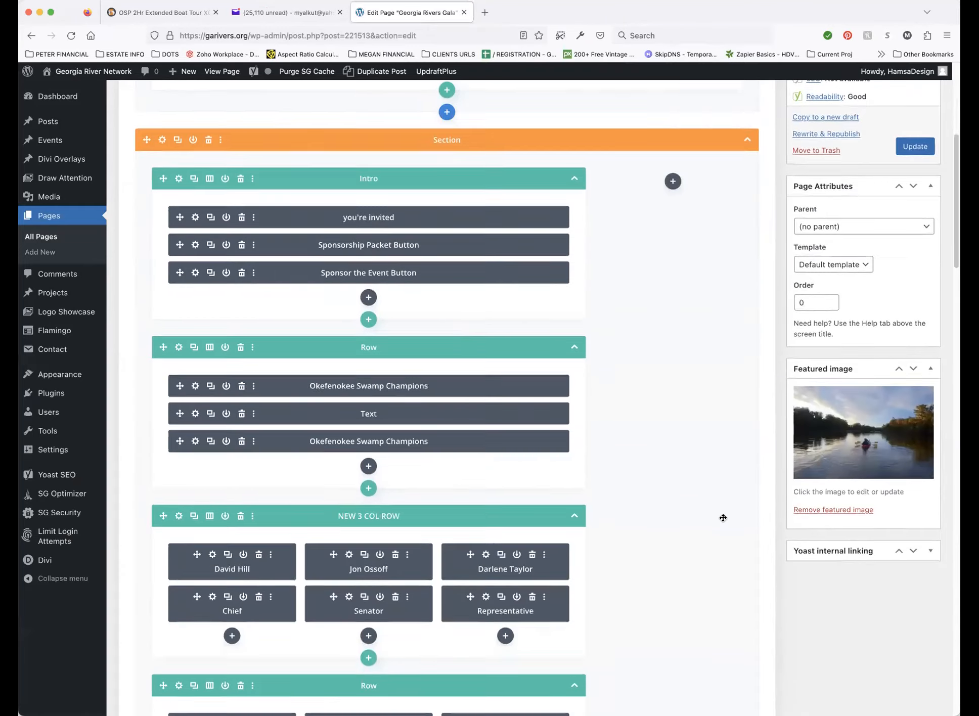
pyautogui.scroll(-3, 733, 517)
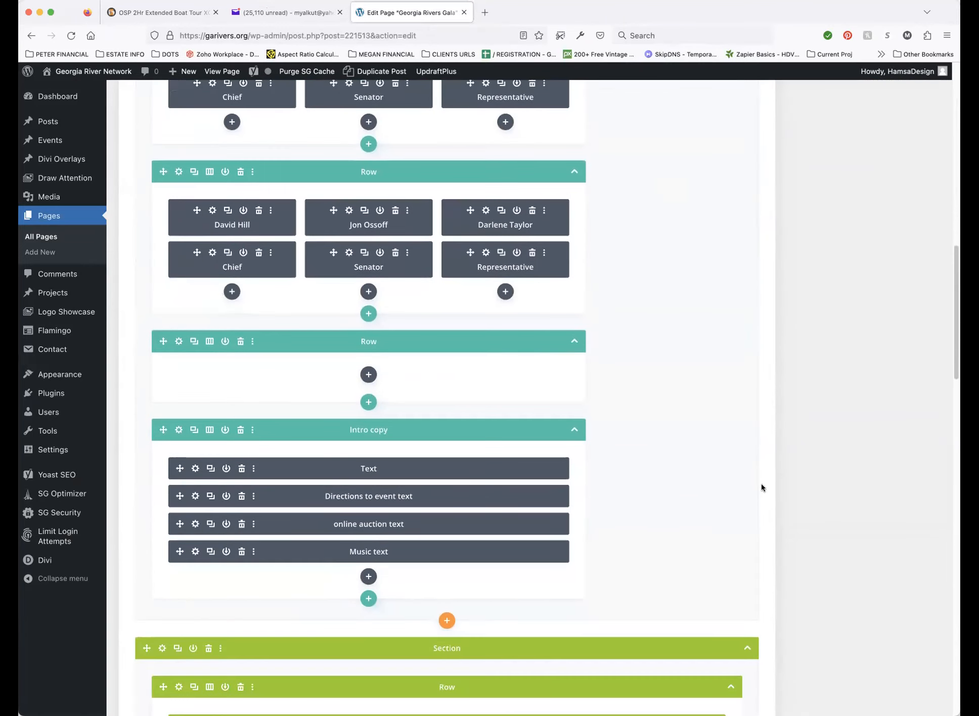
pyautogui.moveTo(180, 468); pyautogui.dragTo(192, 380)
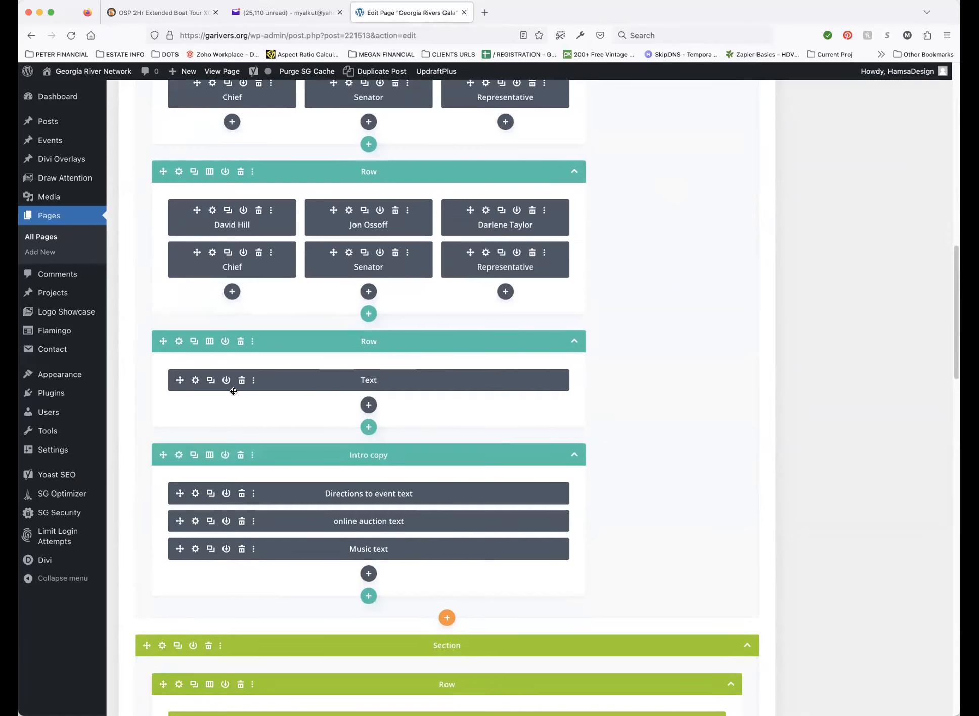
# Step: Reset the Text module's height to auto in its sizing settings and save the module
pyautogui.click(194, 380)
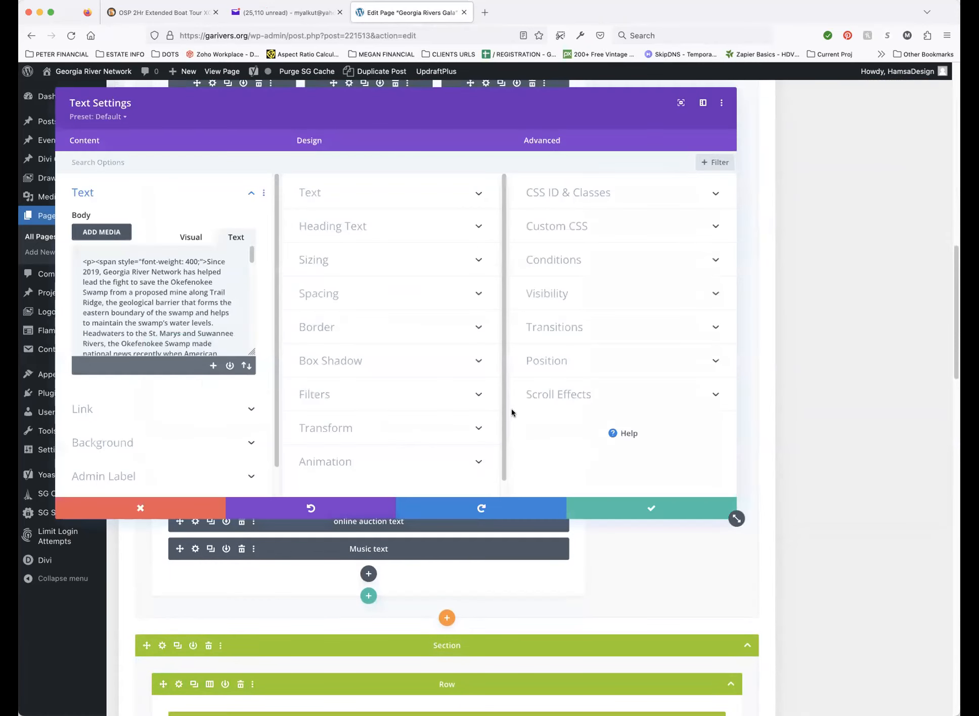
pyautogui.click(399, 261)
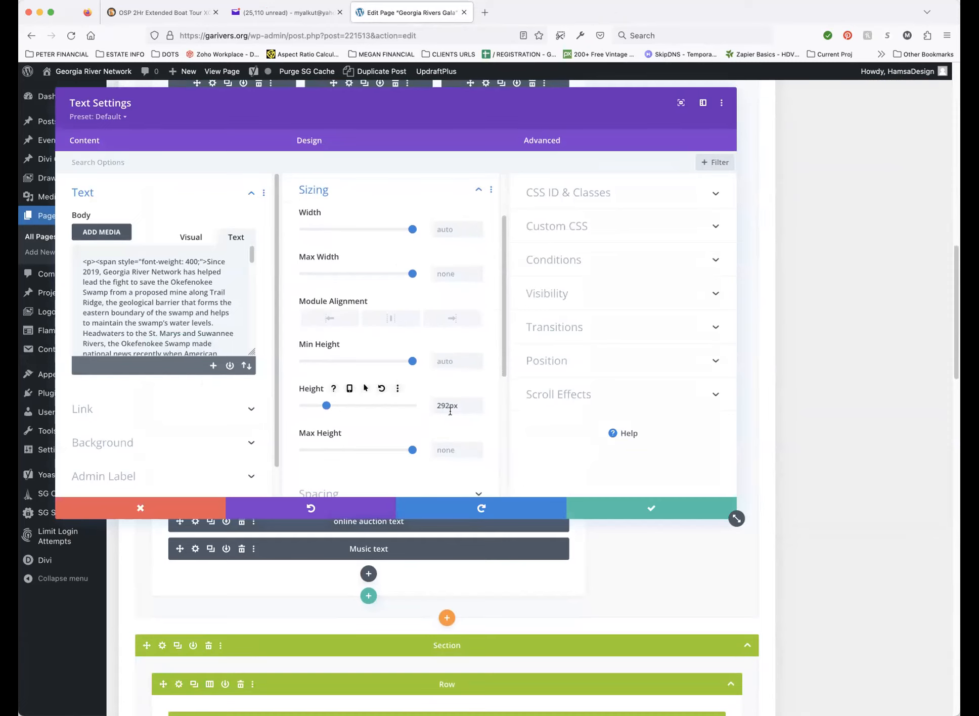
pyautogui.click(381, 388)
pyautogui.scroll(-3, 485, 443)
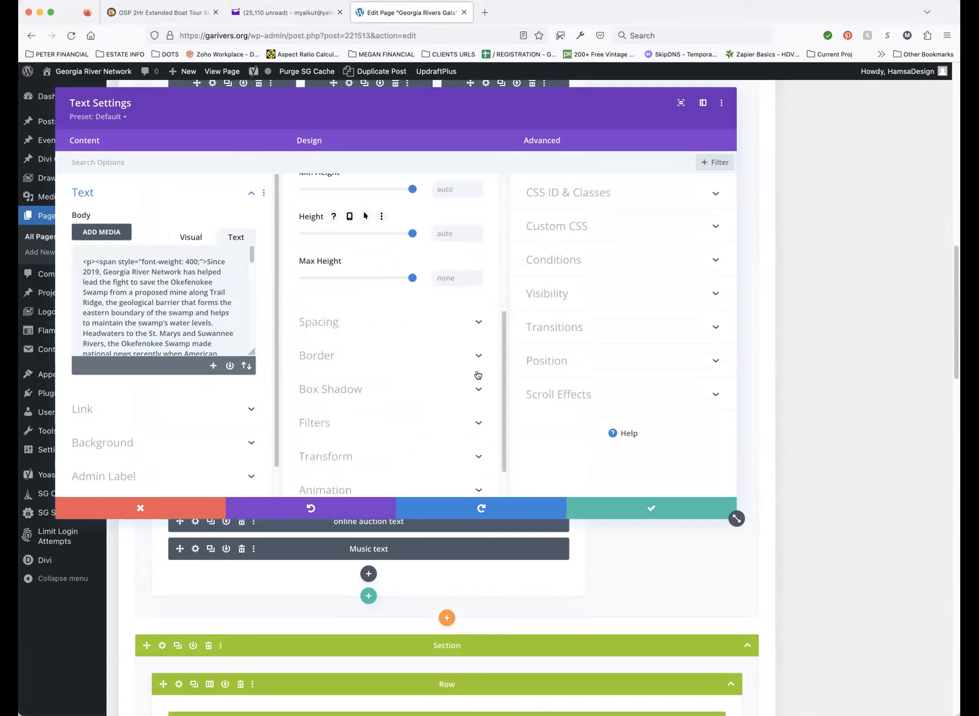
pyautogui.scroll(4, 478, 376)
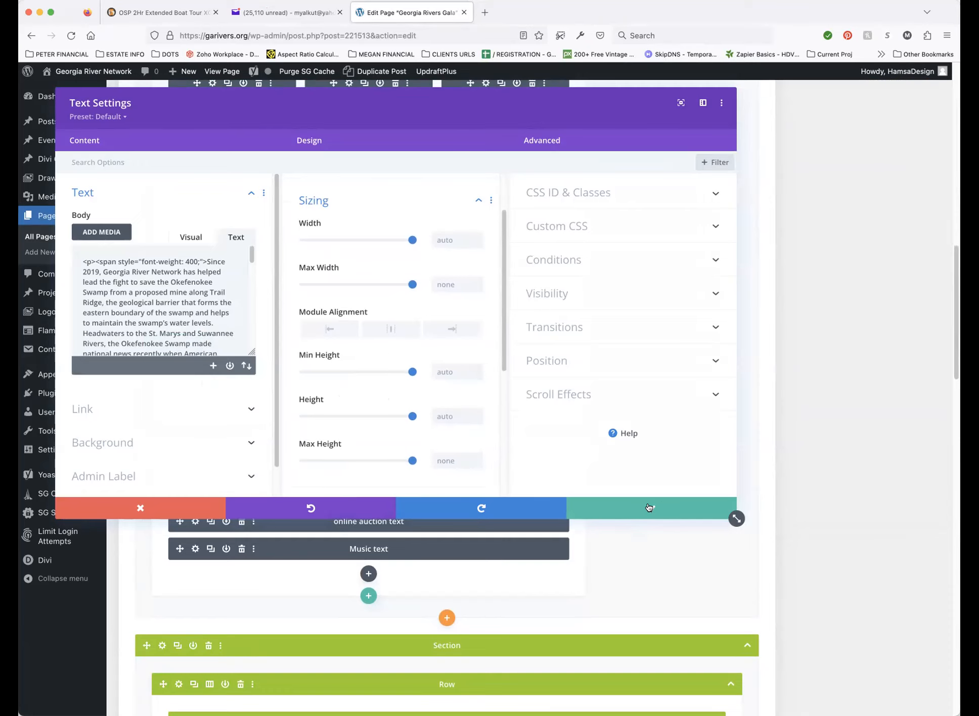
pyautogui.click(649, 507)
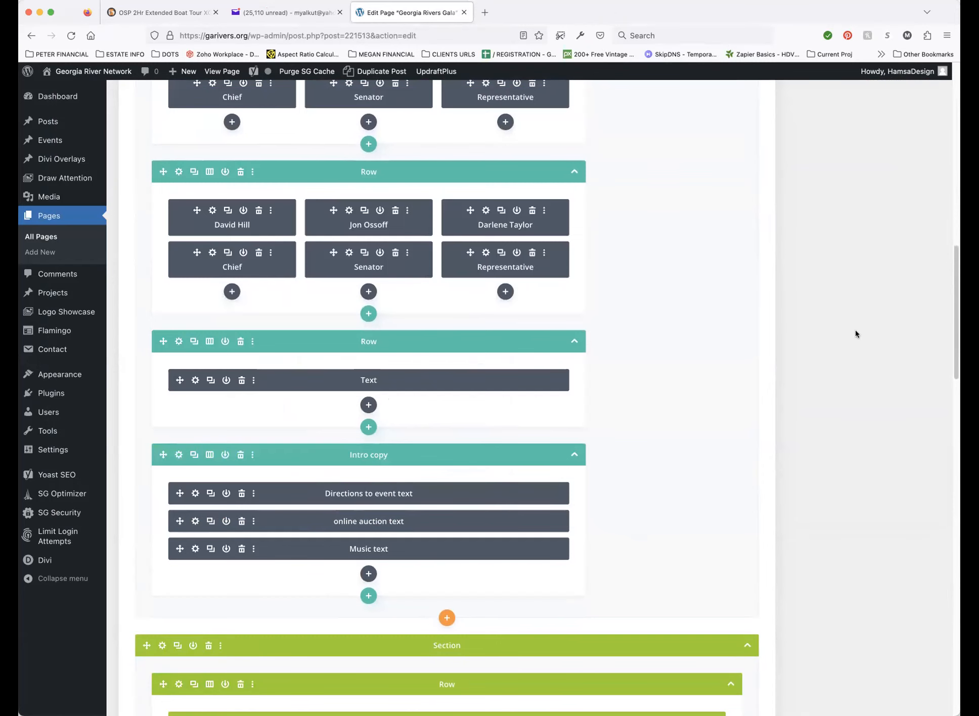
# Step: Preview the page changes and check the champions, copy and directions sections down to the footer at phone width
pyautogui.scroll(15, 824, 328)
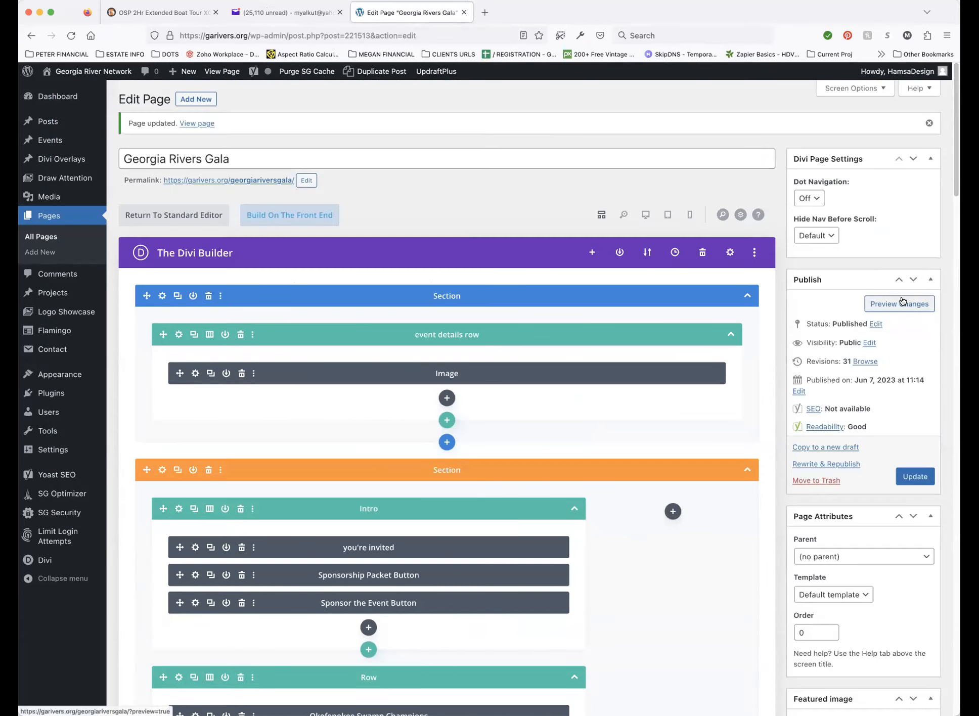
pyautogui.click(901, 303)
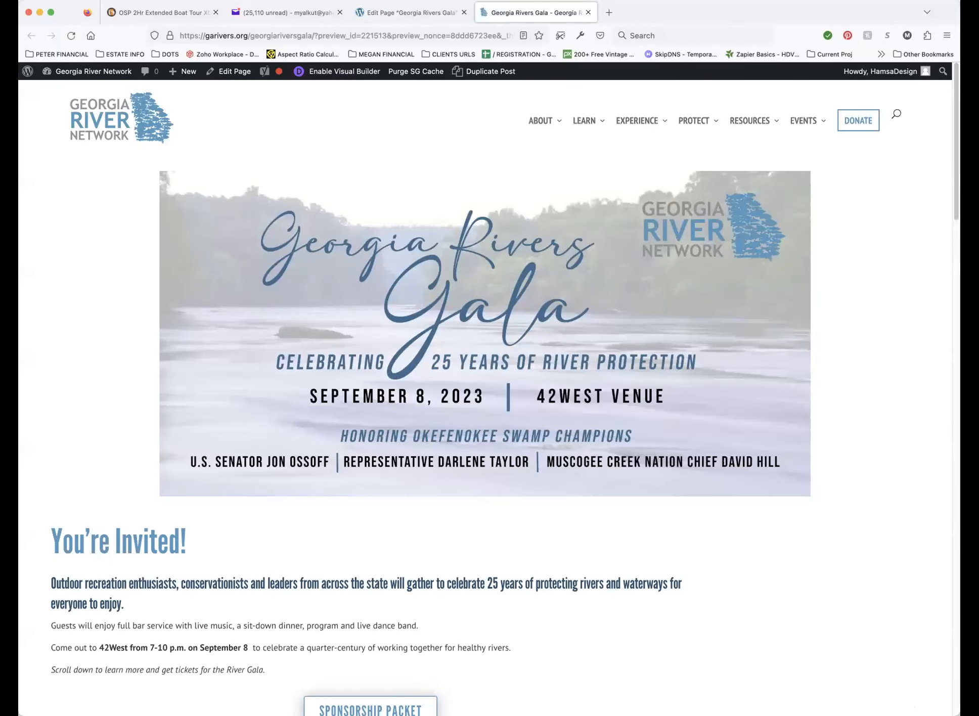
pyautogui.moveTo(895, 705); pyautogui.dragTo(653, 677)
pyautogui.scroll(-15, 626, 678)
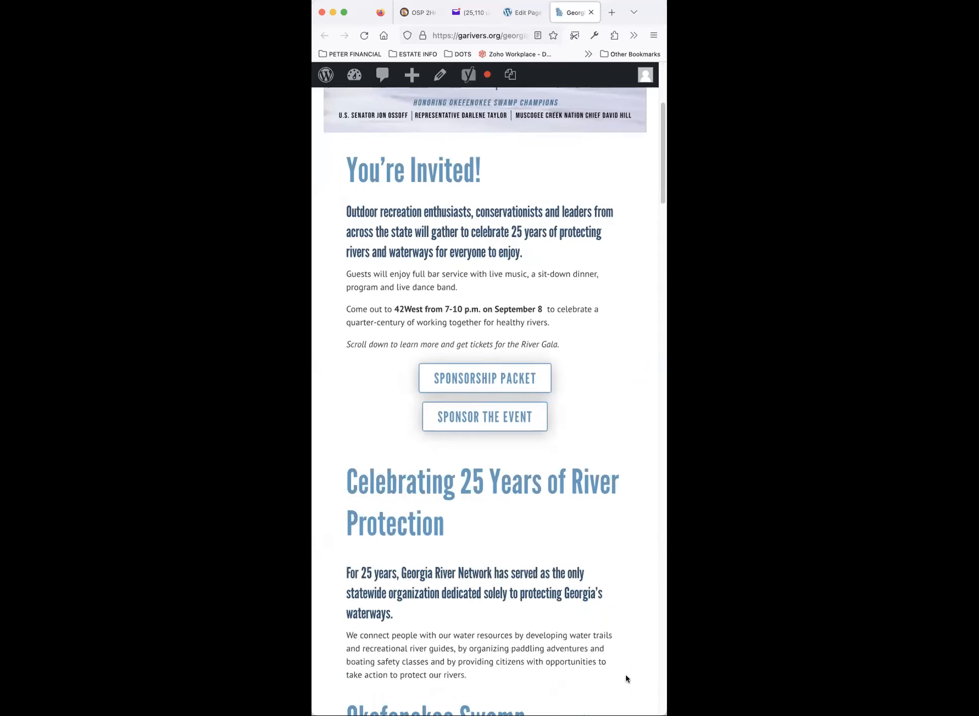
pyautogui.scroll(-10, 625, 674)
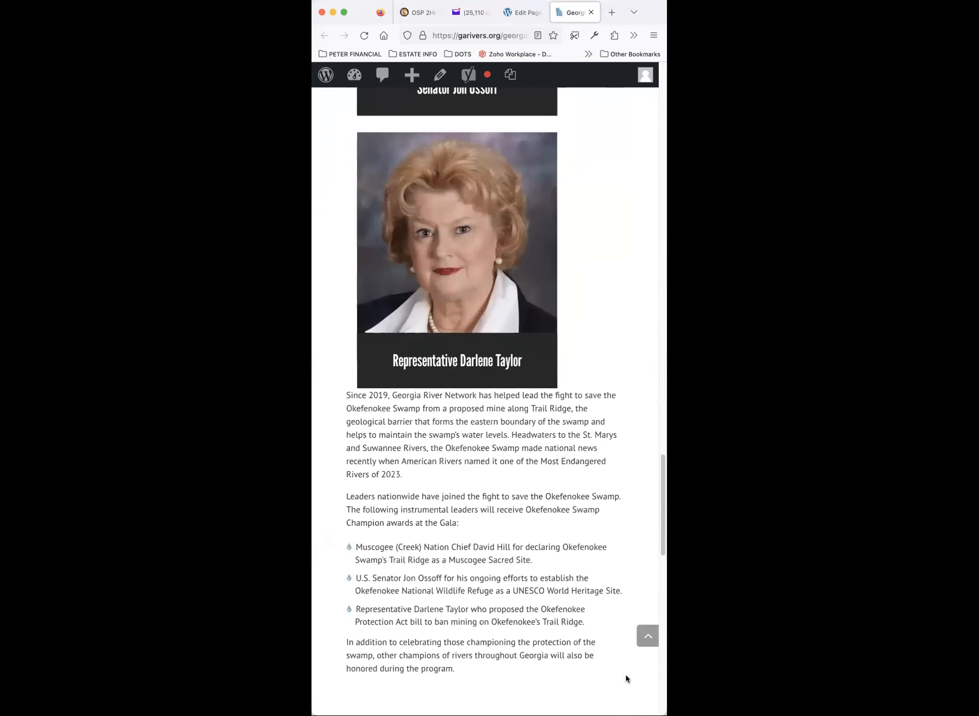
pyautogui.scroll(-5, 625, 675)
pyautogui.scroll(3, 625, 677)
pyautogui.moveTo(666, 713); pyautogui.dragTo(613, 710)
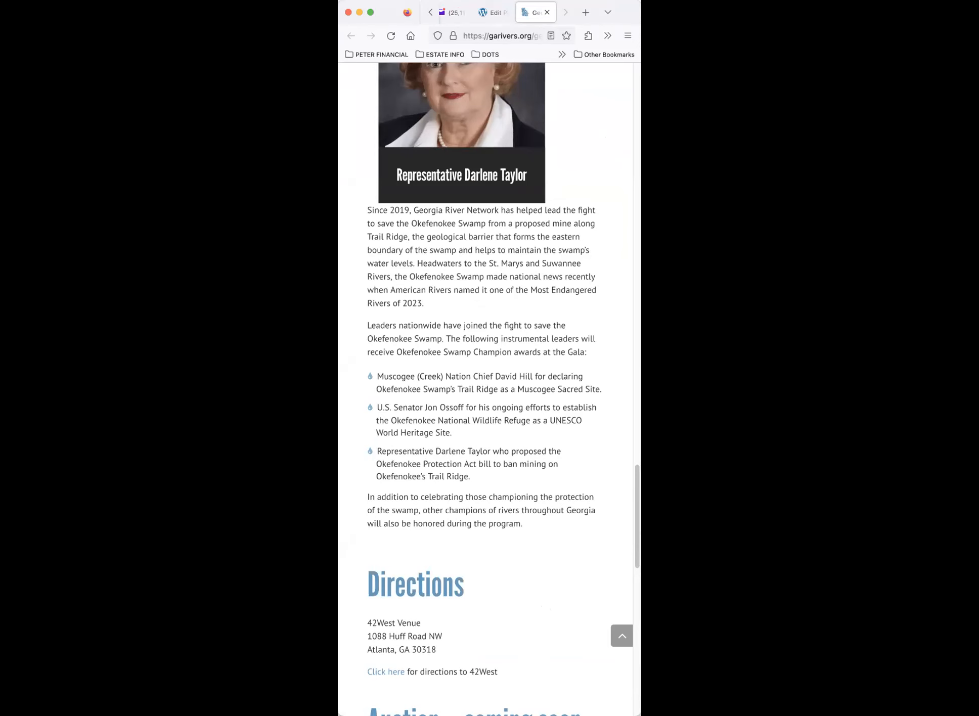
pyautogui.scroll(-10, 585, 625)
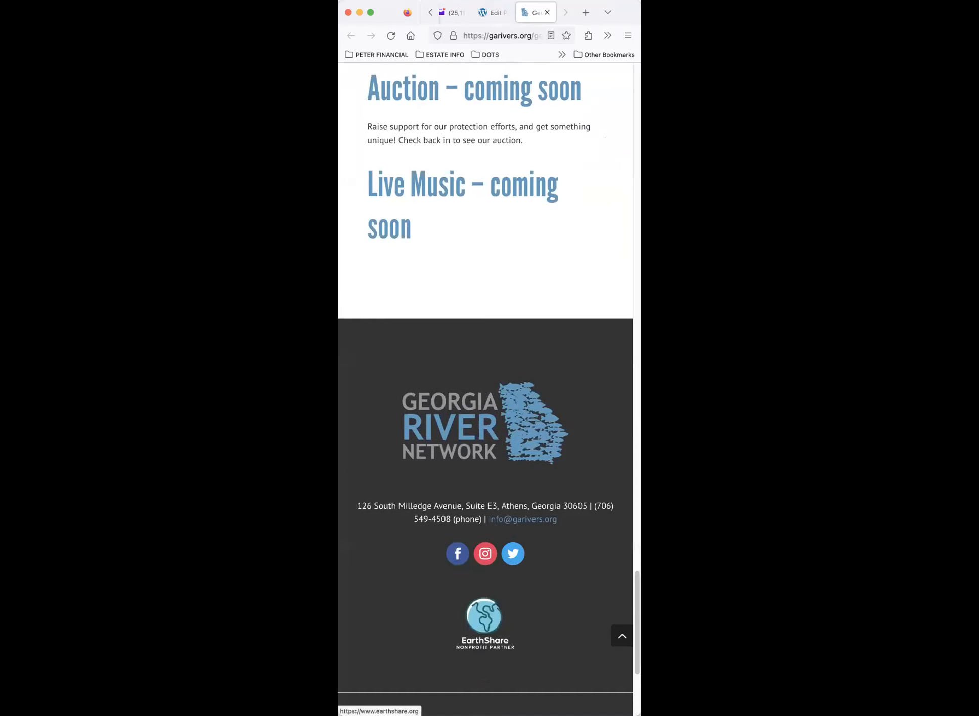
pyautogui.scroll(9, 601, 522)
# Step: Check the previewed lower sections and both champions rows at desktop width, then close the preview
pyautogui.scroll(3, 598, 517)
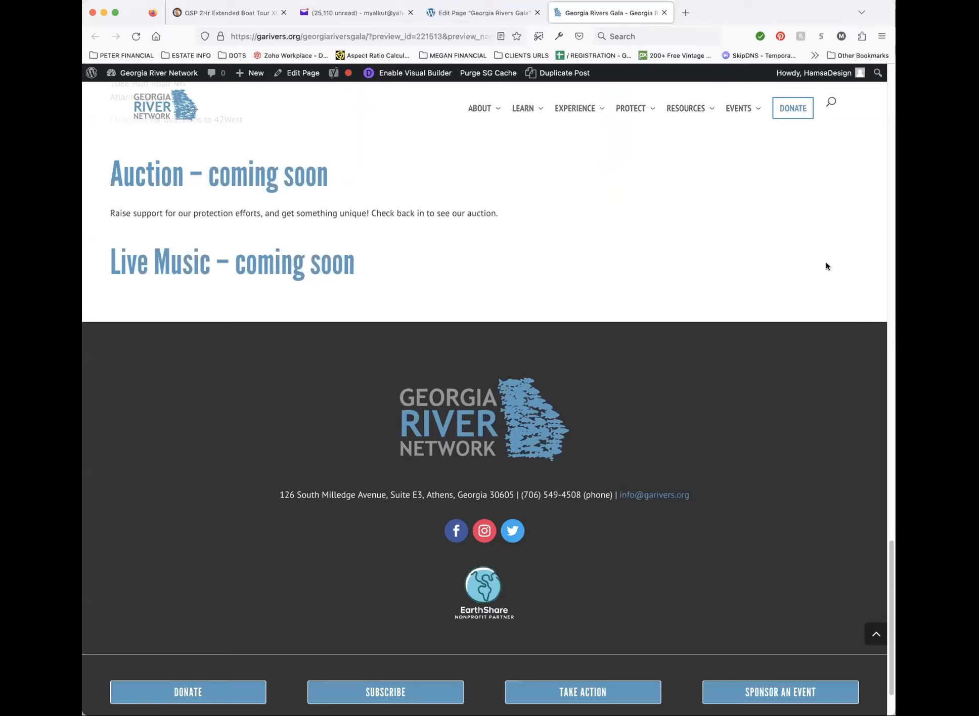
pyautogui.scroll(6, 830, 317)
pyautogui.scroll(6, 426, 456)
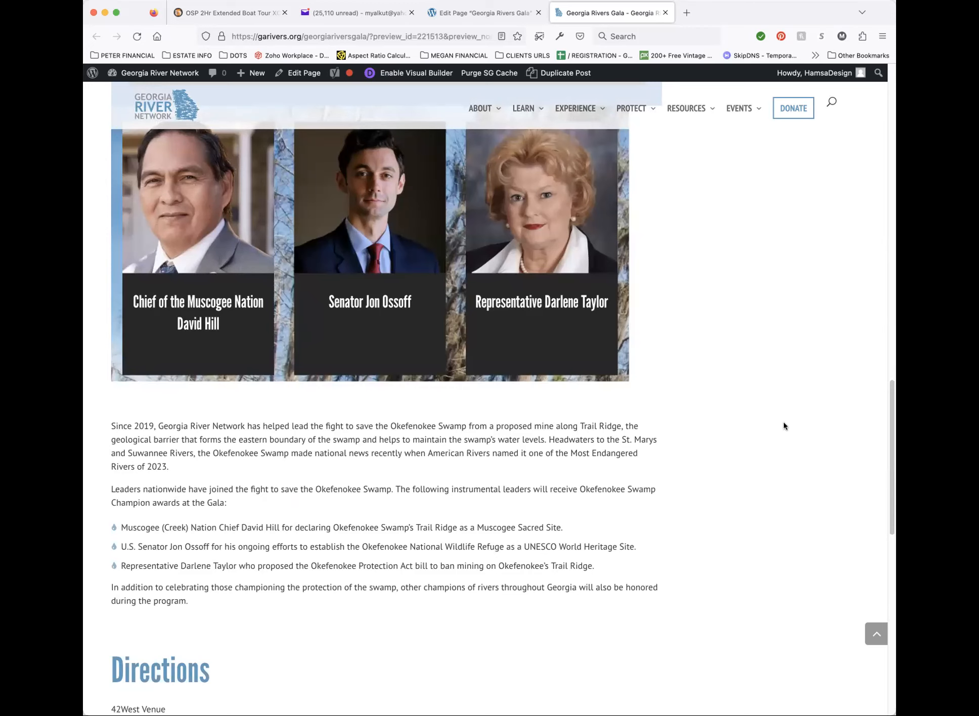
pyautogui.scroll(8, 754, 419)
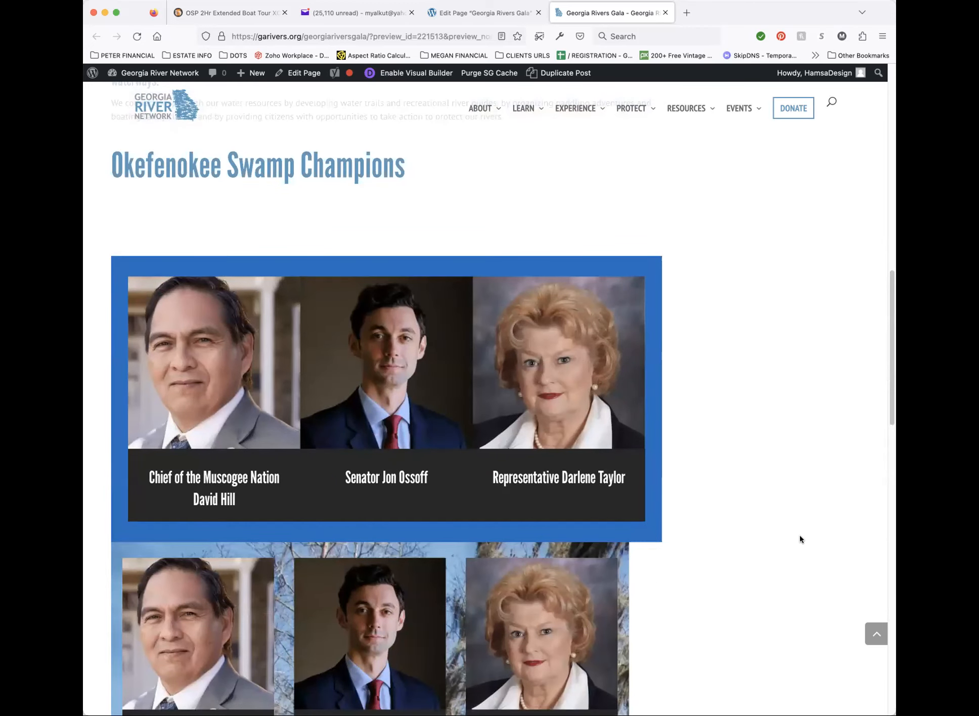
pyautogui.click(665, 12)
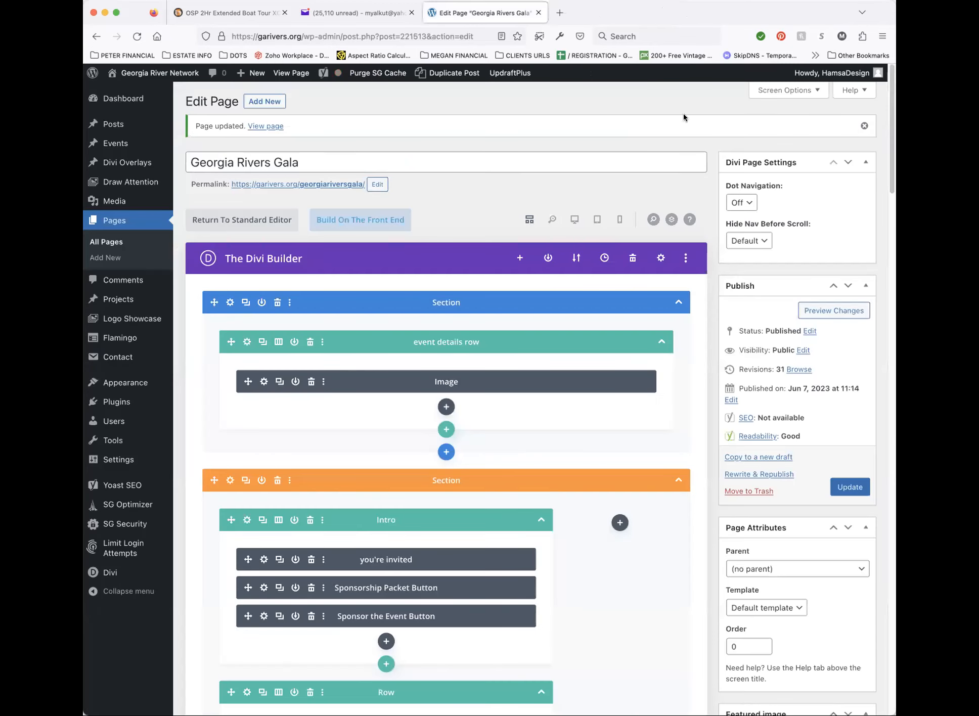
# Step: Update the page and open its live version in the Visual Builder at the two champions rows
pyautogui.click(850, 487)
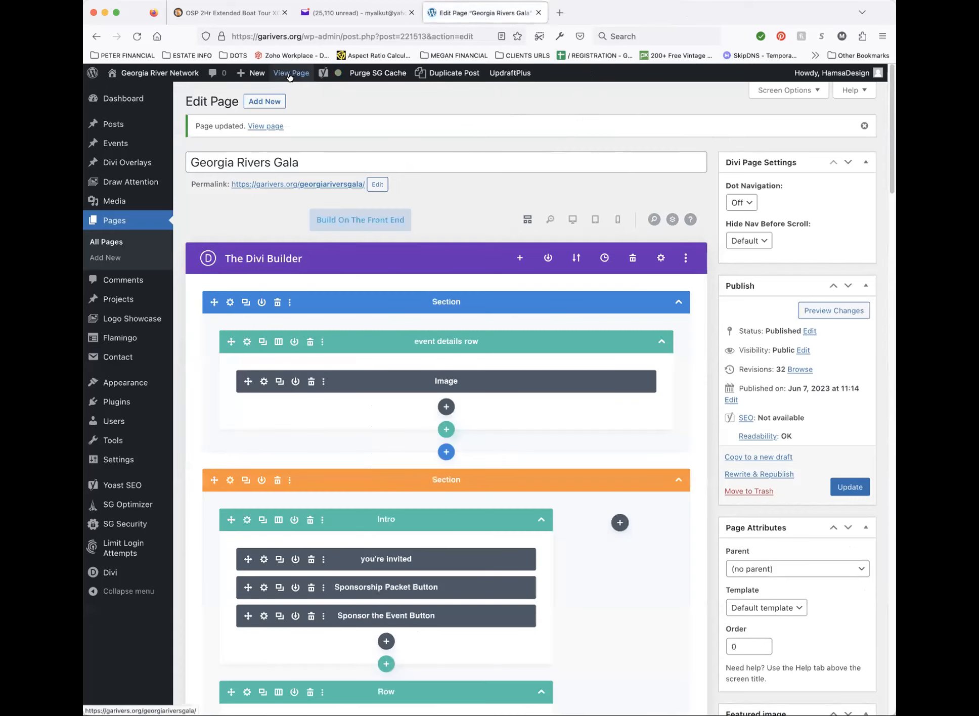
pyautogui.click(288, 74)
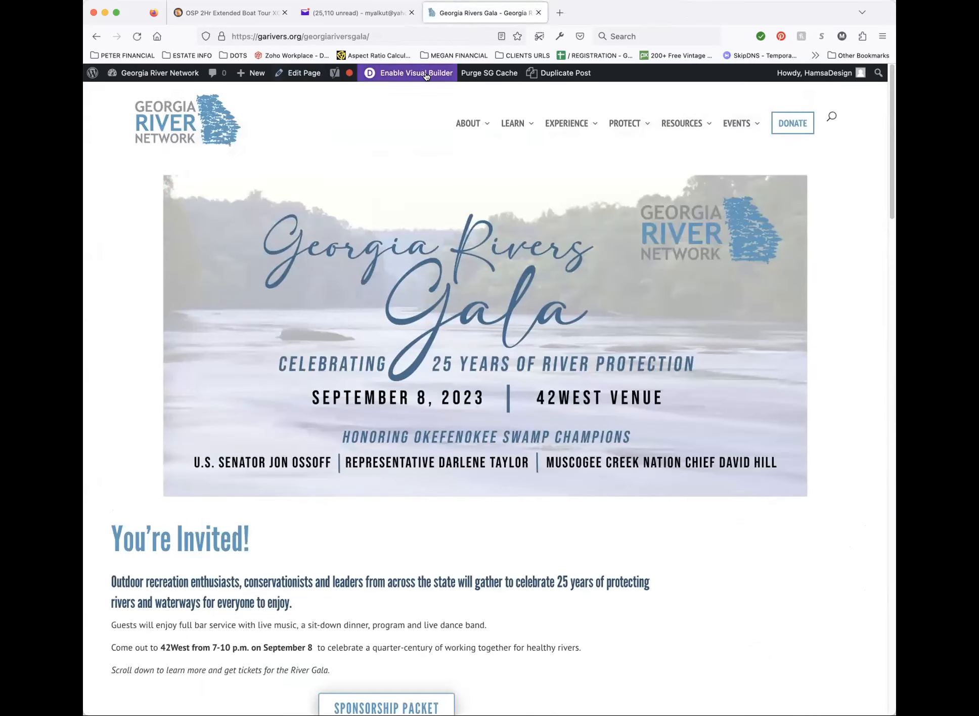
pyautogui.click(425, 74)
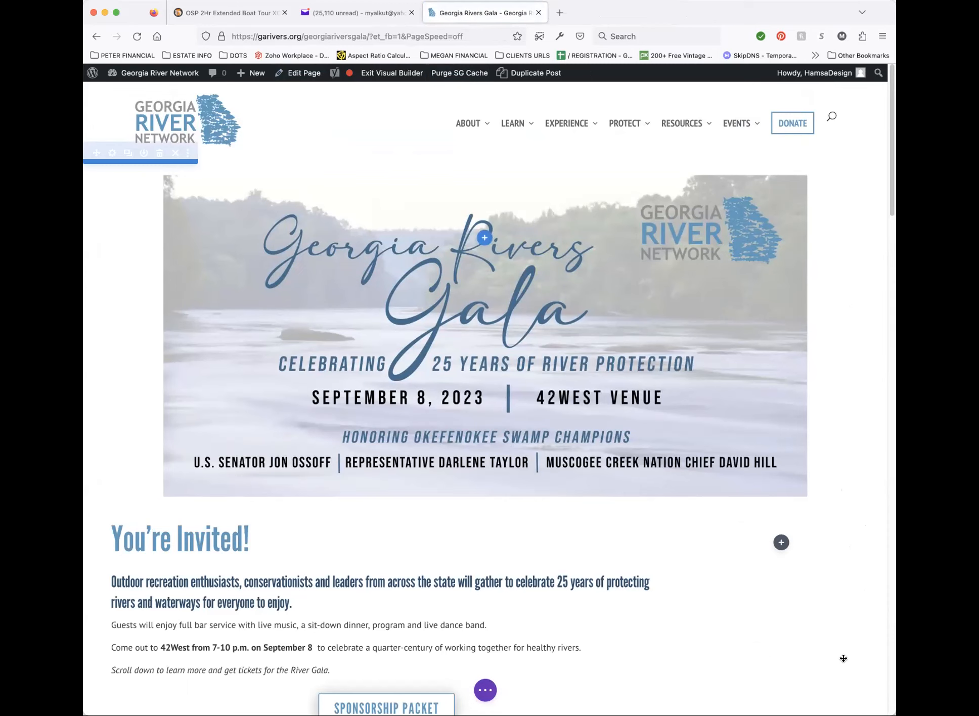
pyautogui.scroll(-2, 842, 657)
pyautogui.scroll(-10, 842, 659)
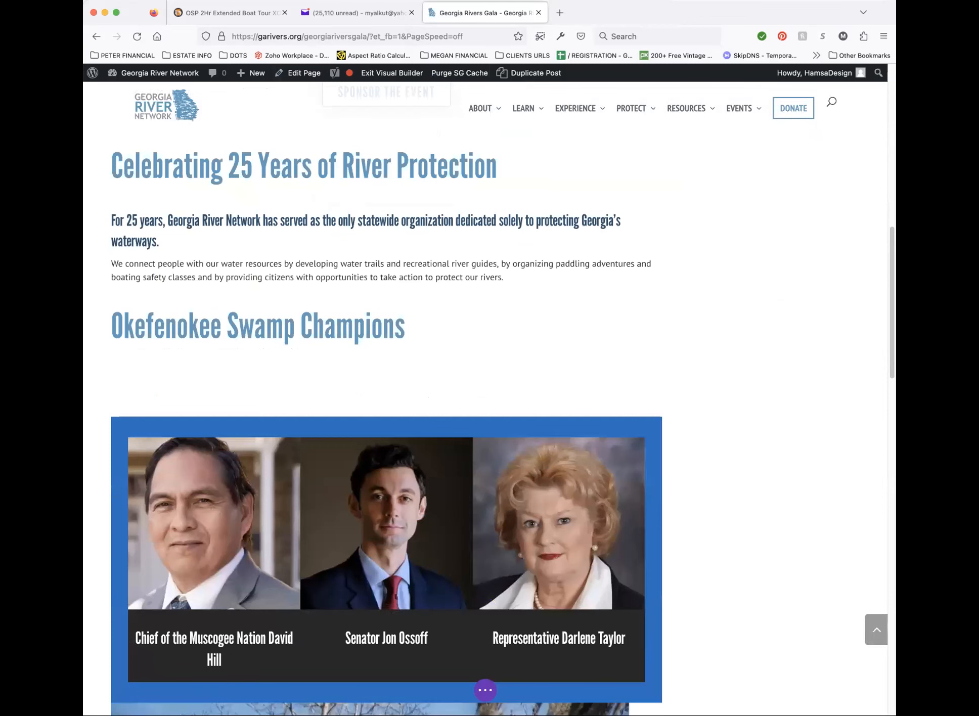
pyautogui.moveTo(895, 714); pyautogui.dragTo(945, 715)
pyautogui.scroll(-2, 797, 603)
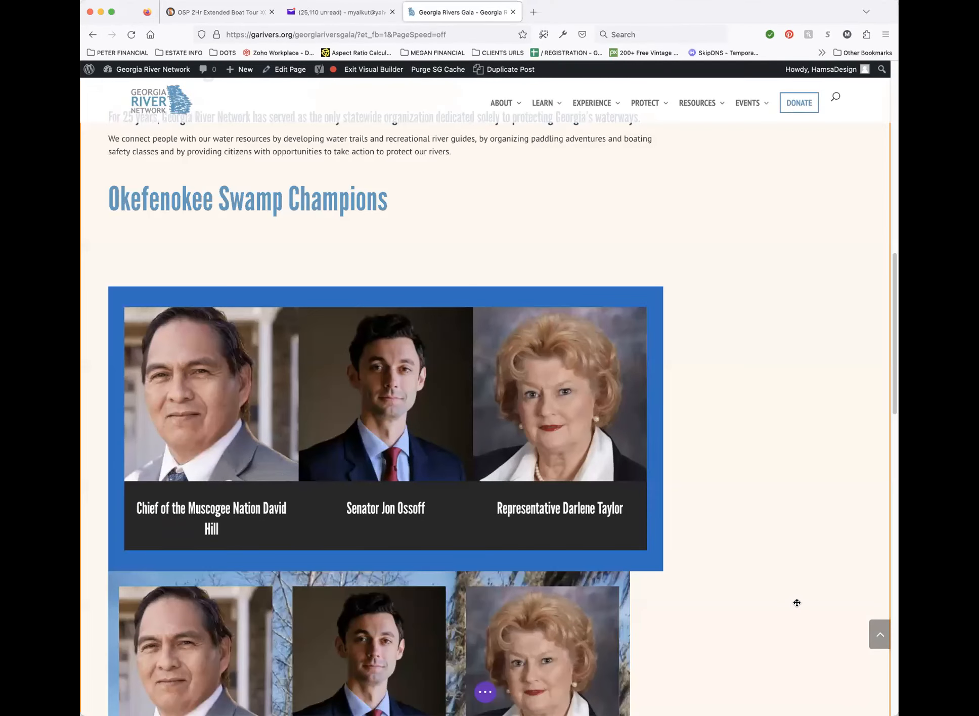
pyautogui.scroll(-3, 797, 604)
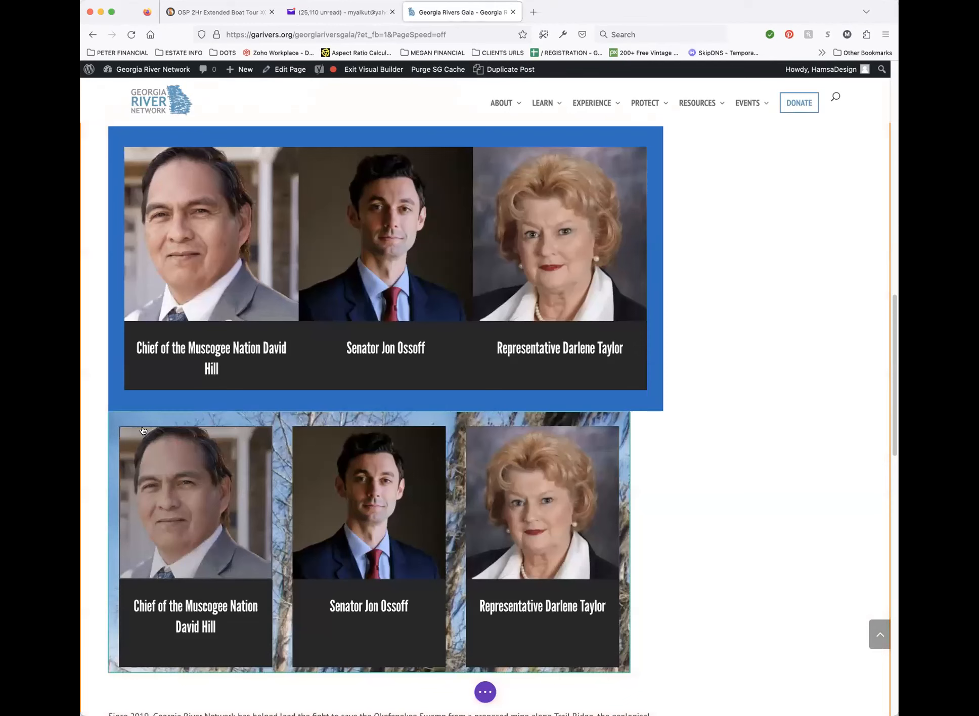
pyautogui.moveTo(121, 420)
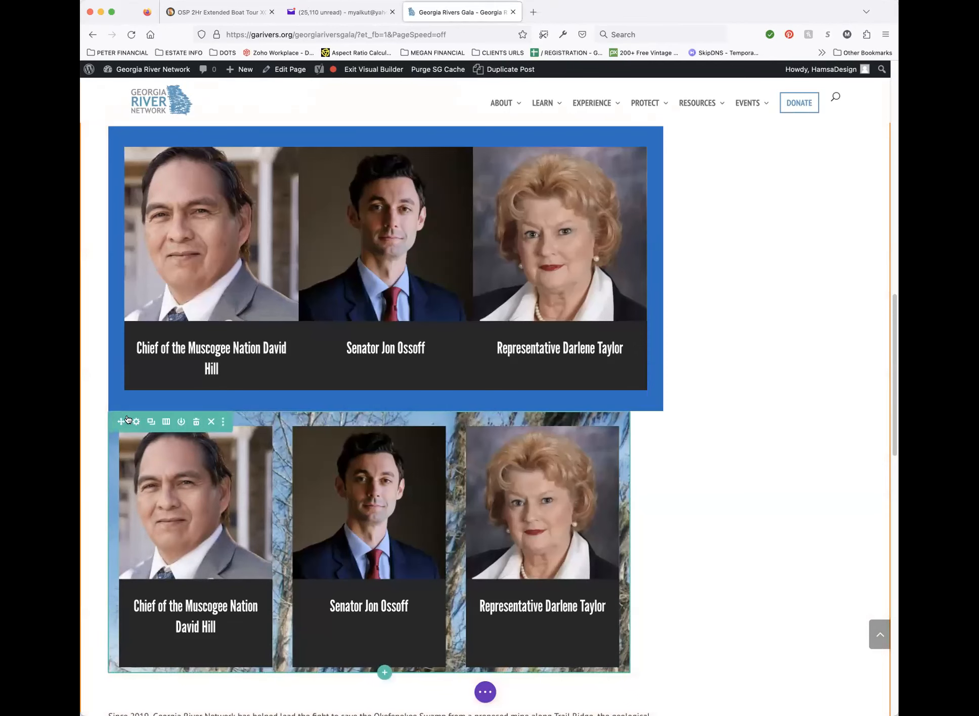
pyautogui.click(136, 422)
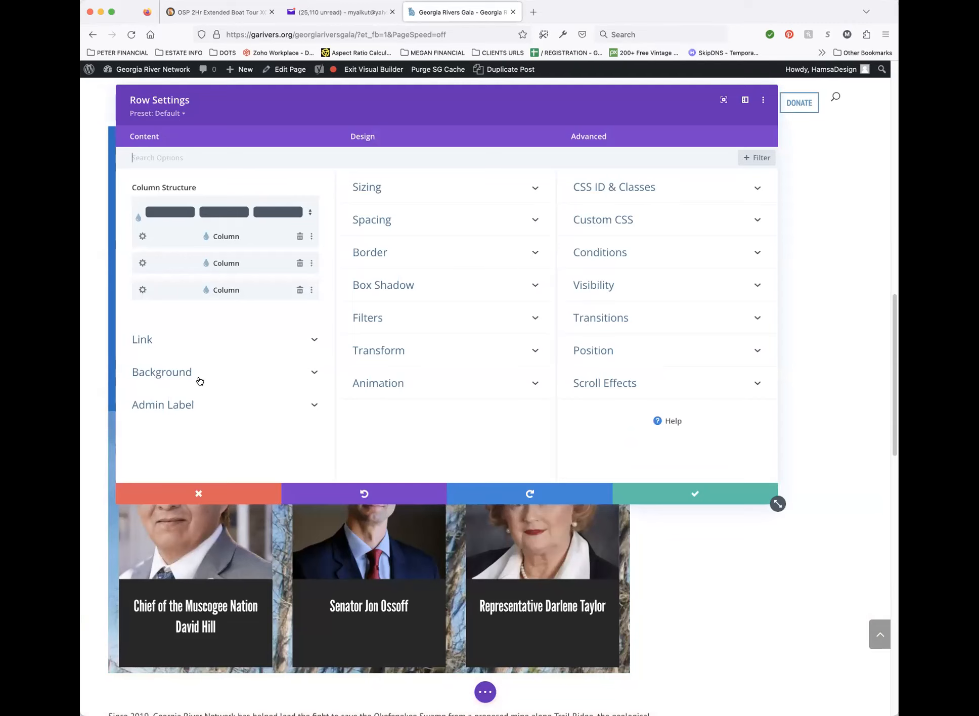
pyautogui.click(197, 496)
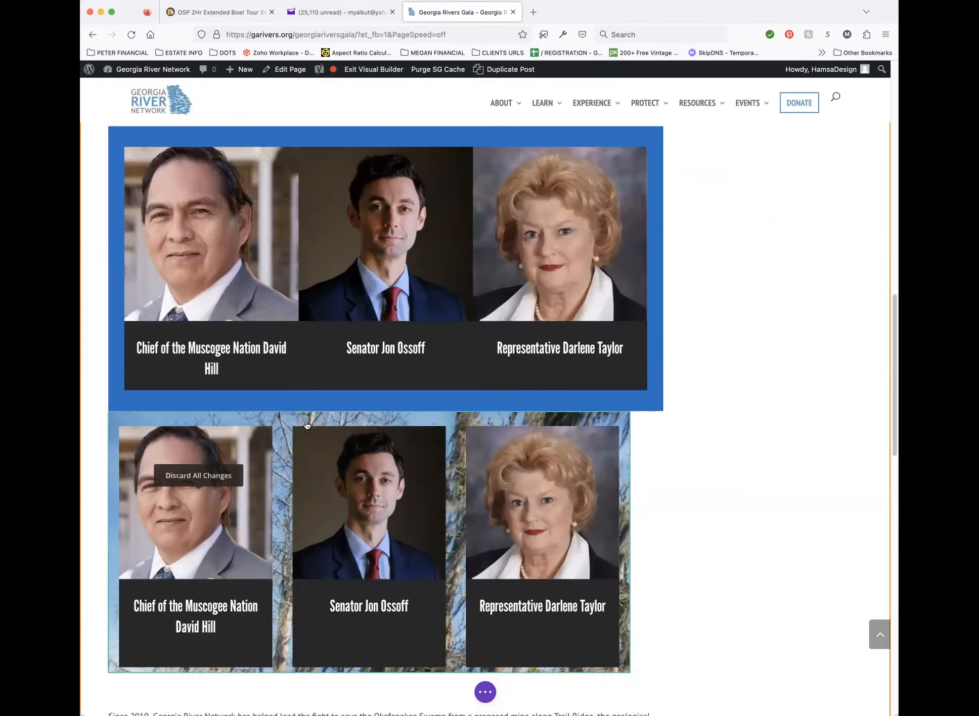
pyautogui.scroll(-3, 716, 549)
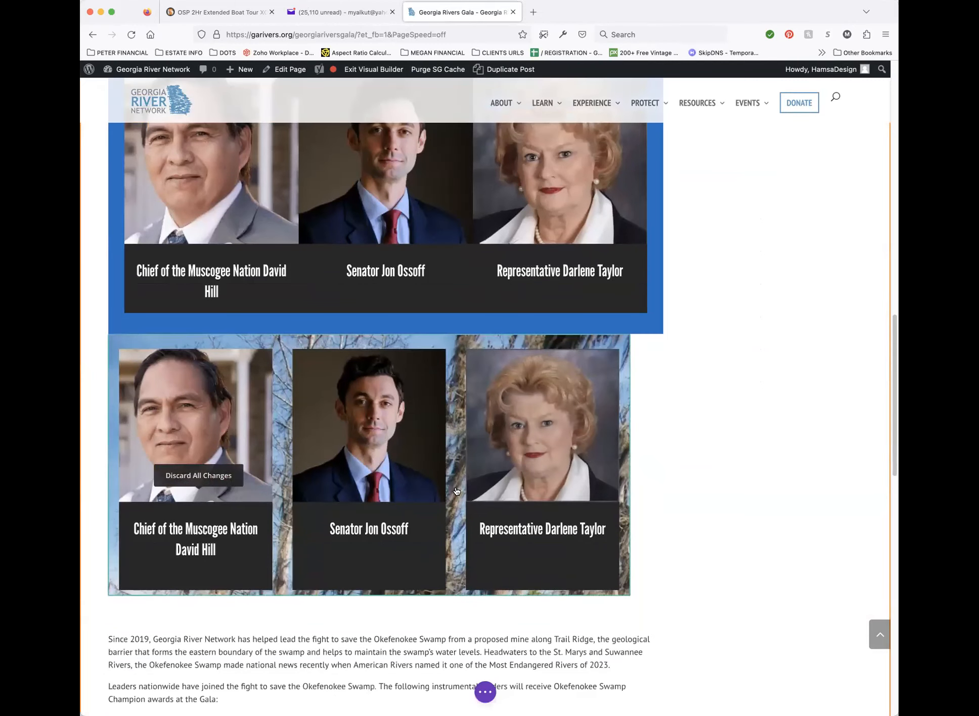
pyautogui.rightClick(453, 492)
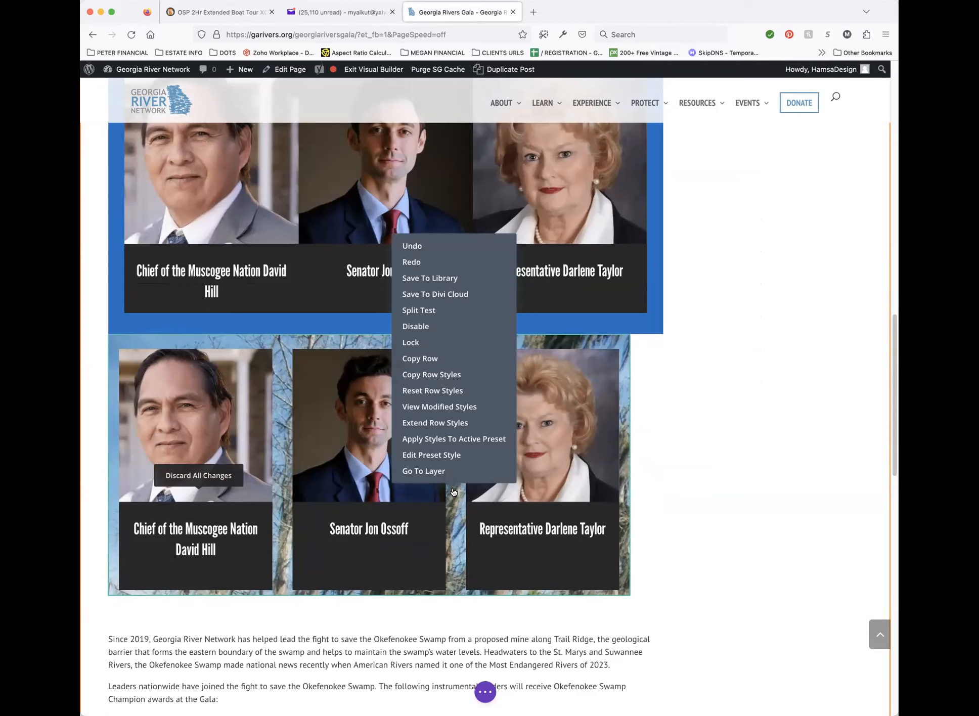
pyautogui.click(684, 464)
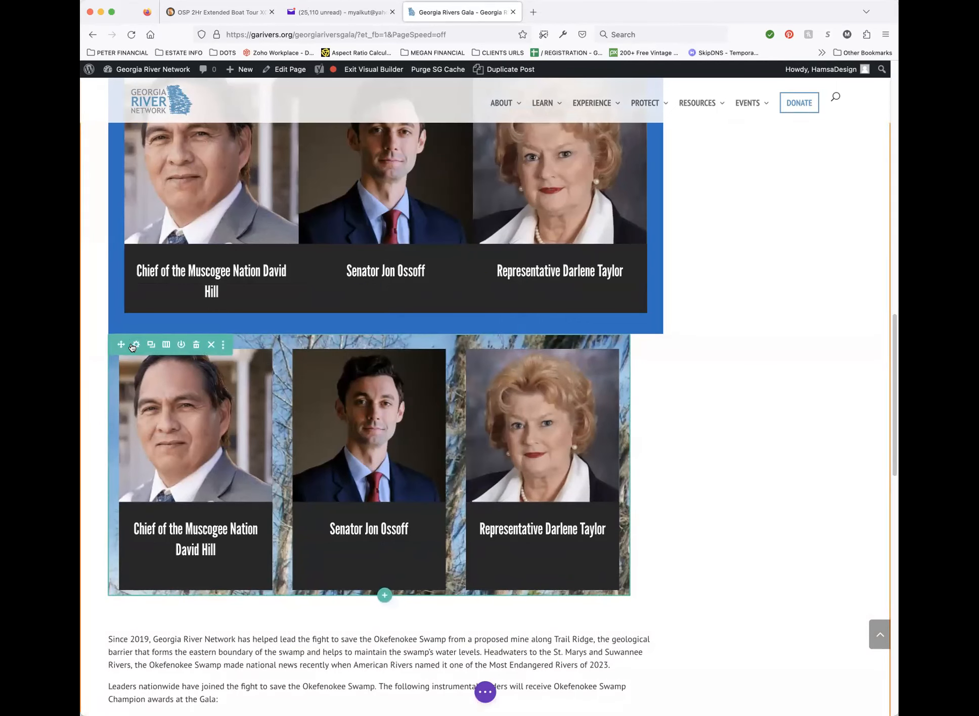
# Step: Copy the background of the lower champions row from its row settings and close the settings without changes
pyautogui.click(135, 345)
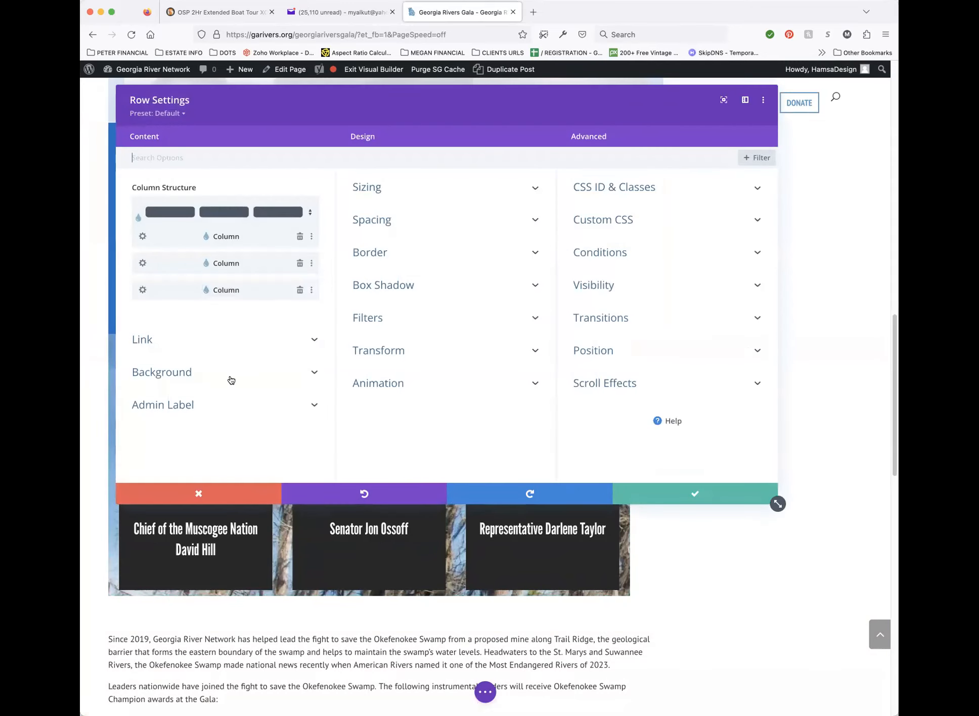
pyautogui.click(315, 373)
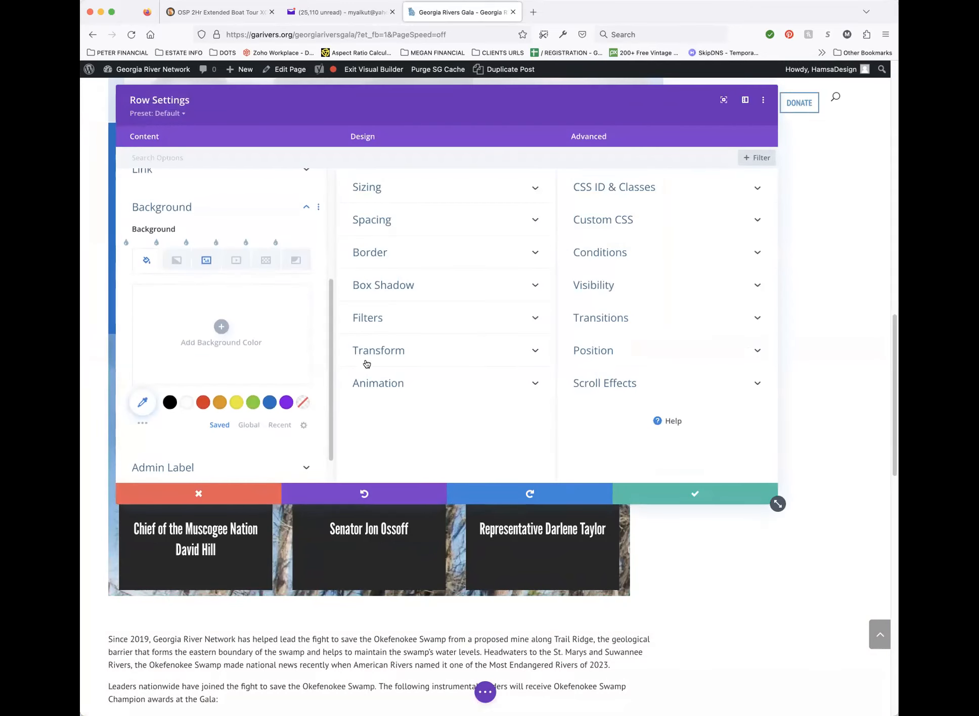
pyautogui.click(176, 261)
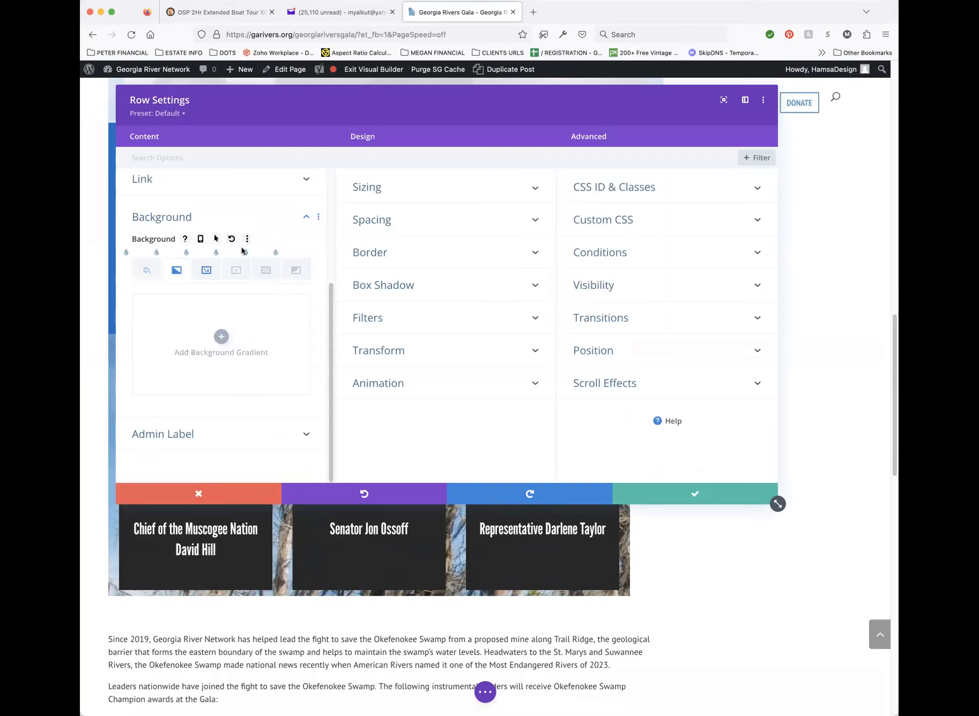
pyautogui.click(247, 238)
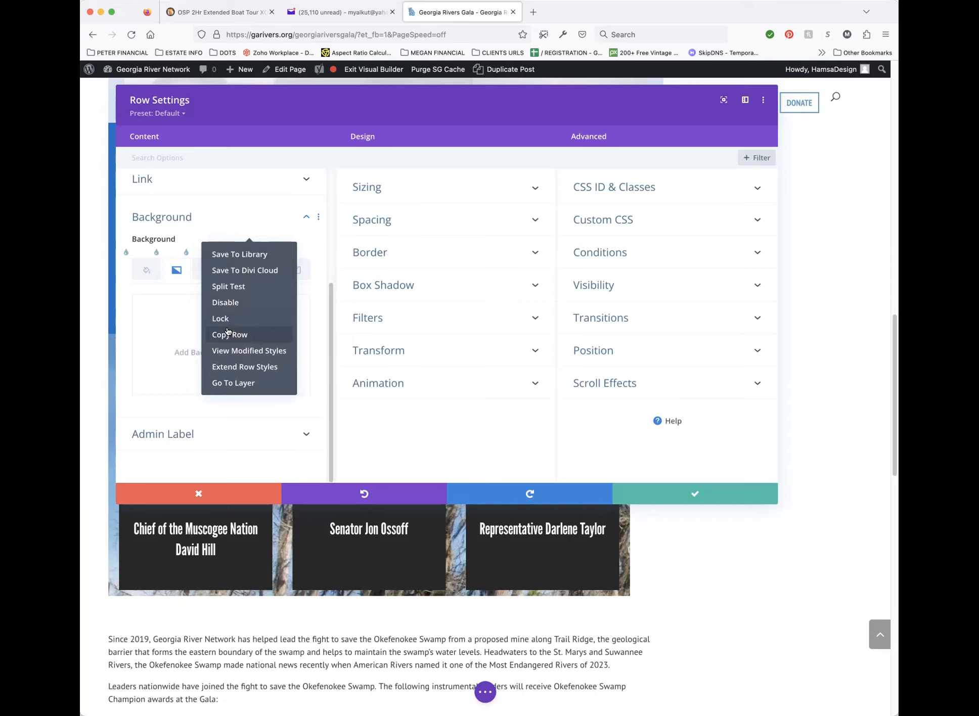
pyautogui.click(120, 298)
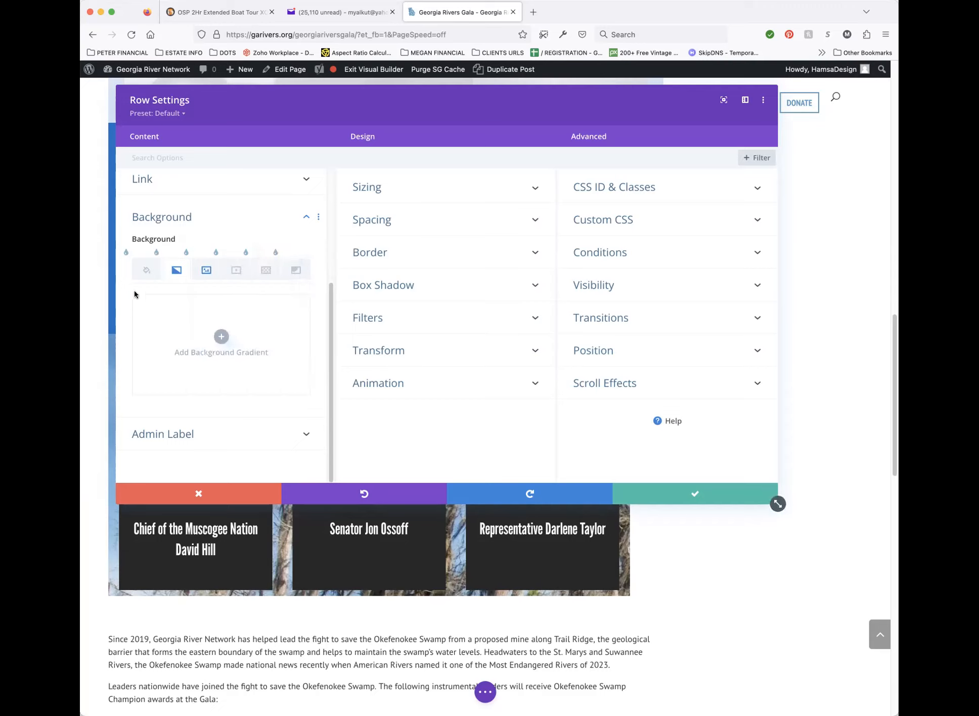
pyautogui.rightClick(173, 279)
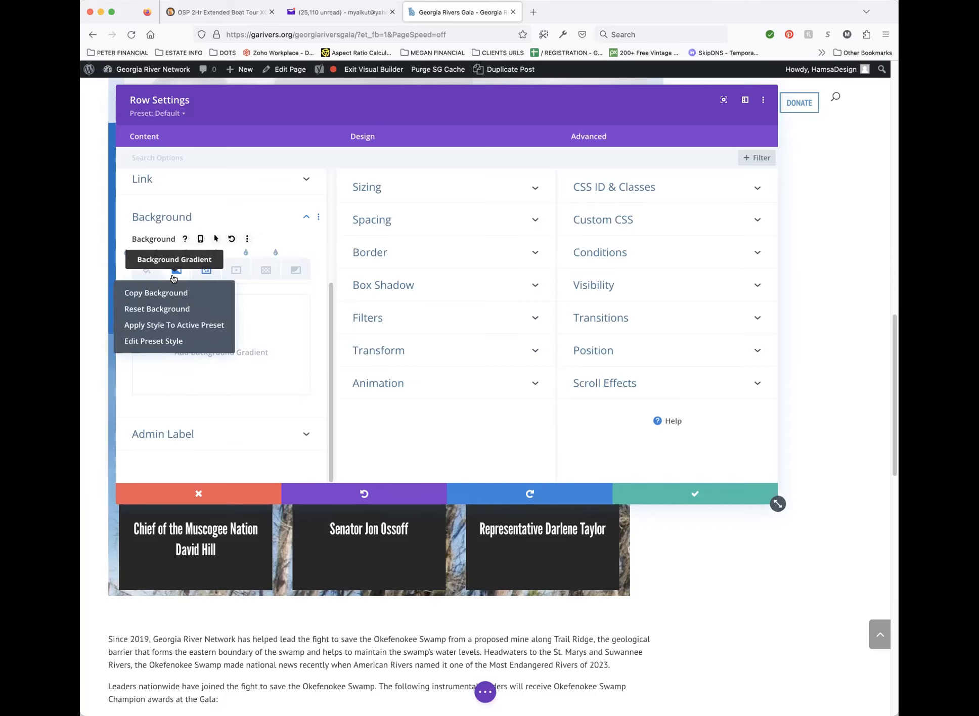
pyautogui.click(170, 295)
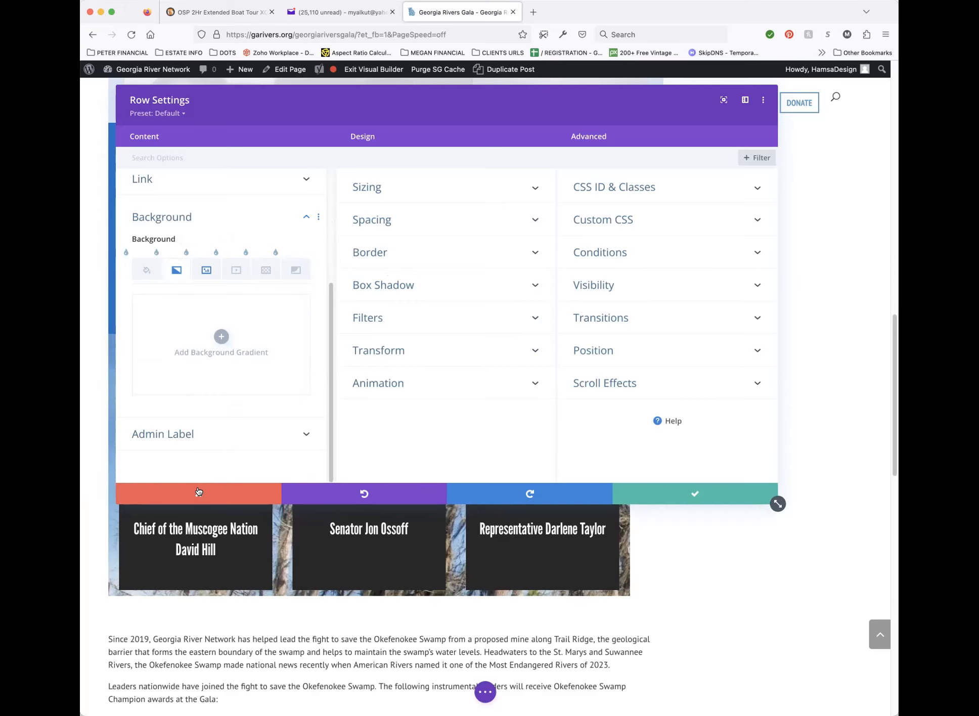
pyautogui.click(199, 491)
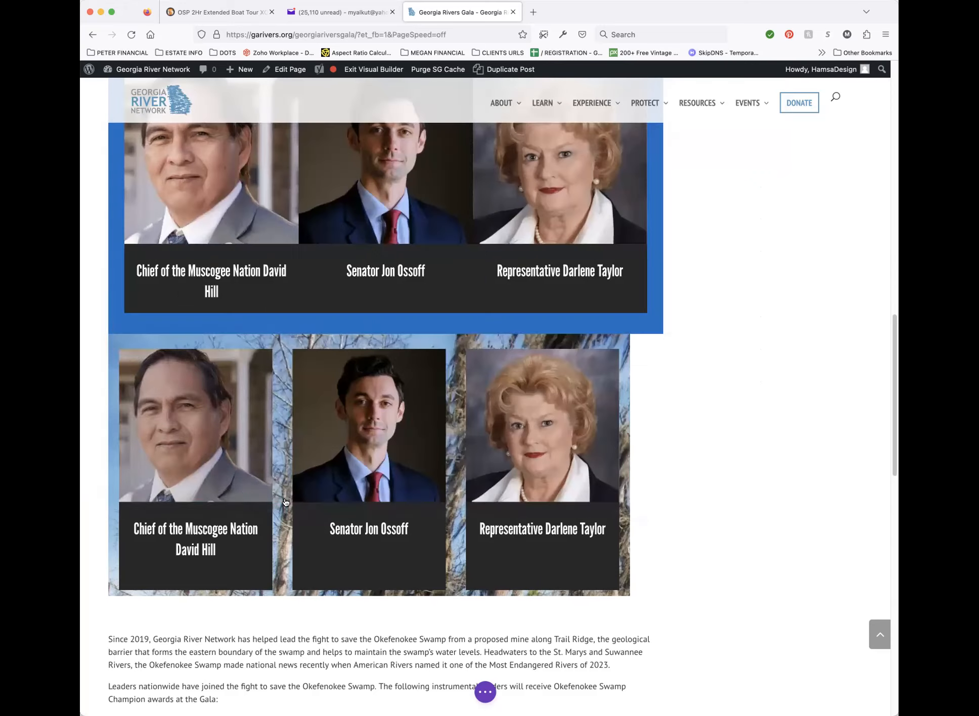
# Step: Paste the copied image background onto the upper champions row in place of its solid blue and save the row settings
pyautogui.scroll(3, 745, 411)
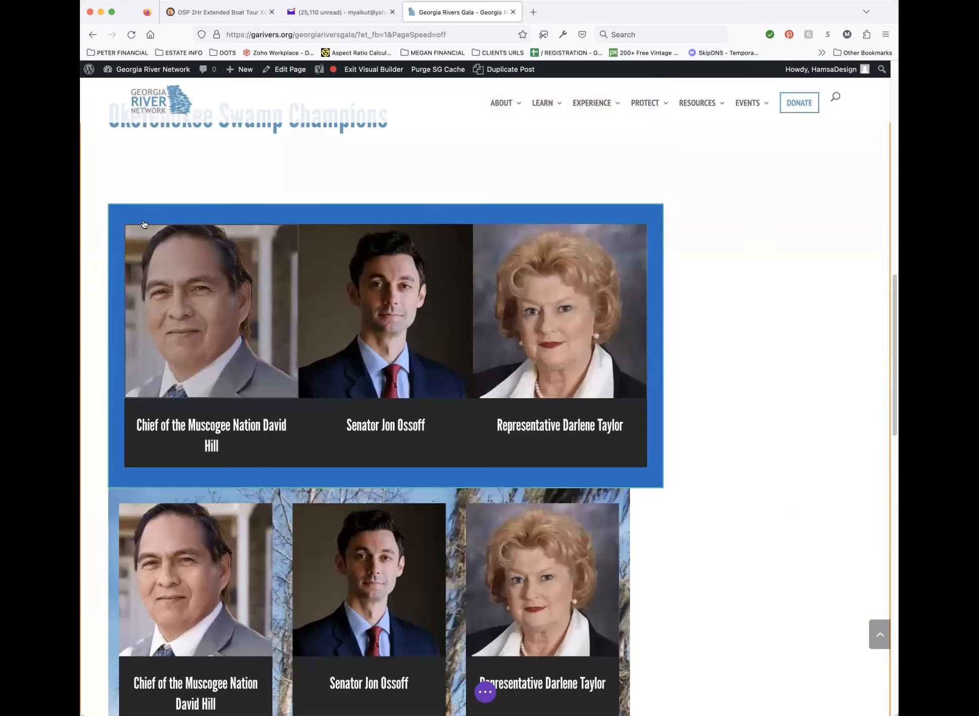
pyautogui.click(135, 215)
pyautogui.click(268, 375)
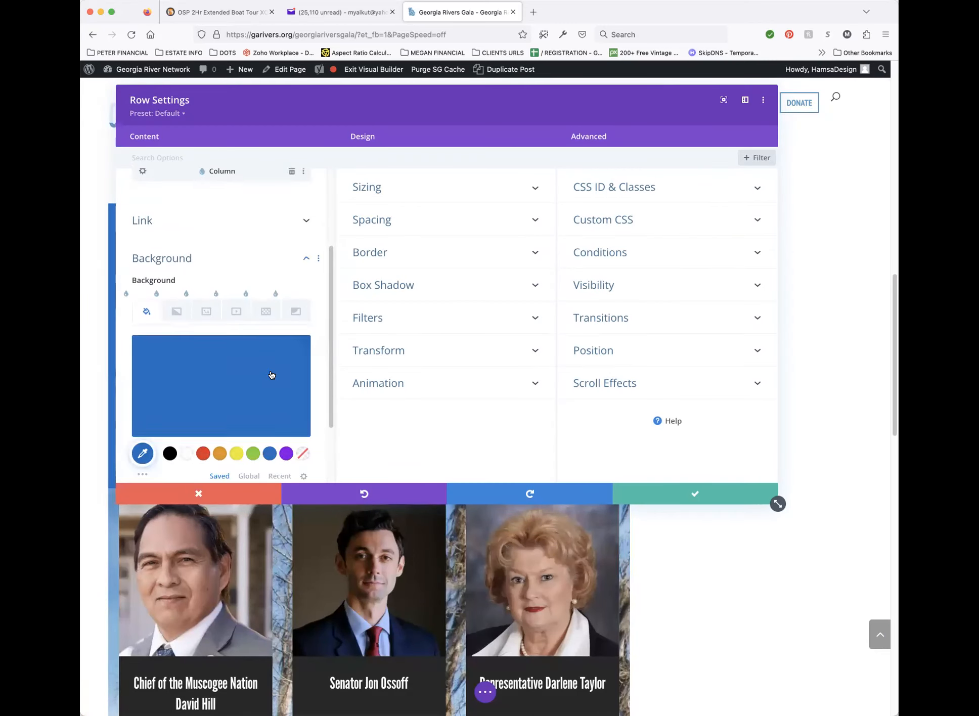
pyautogui.scroll(-1, 272, 375)
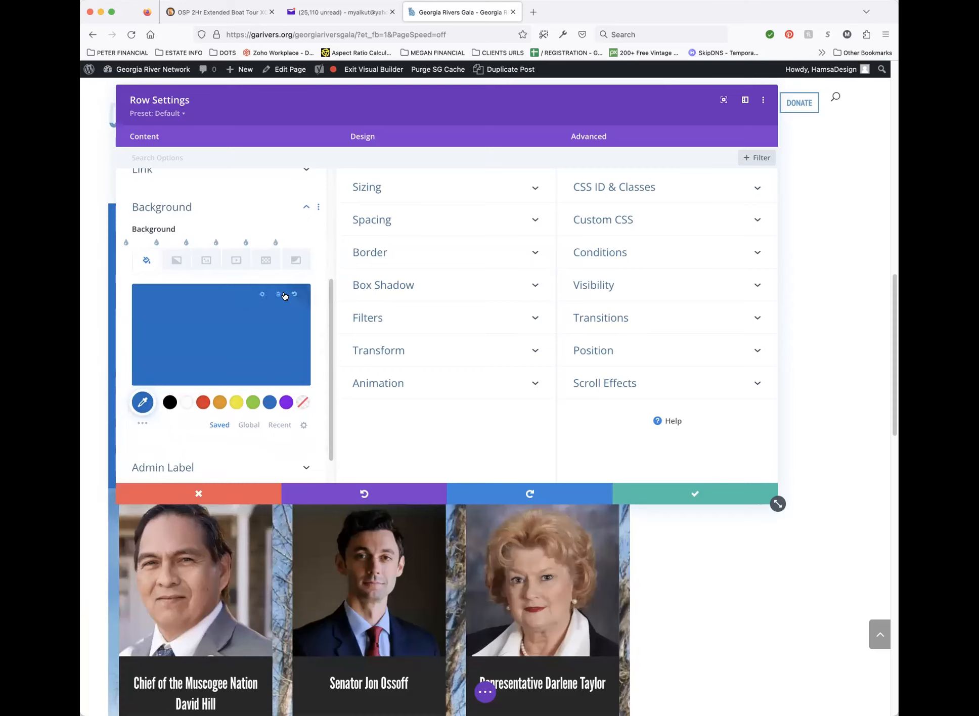
pyautogui.click(197, 266)
pyautogui.rightClick(197, 267)
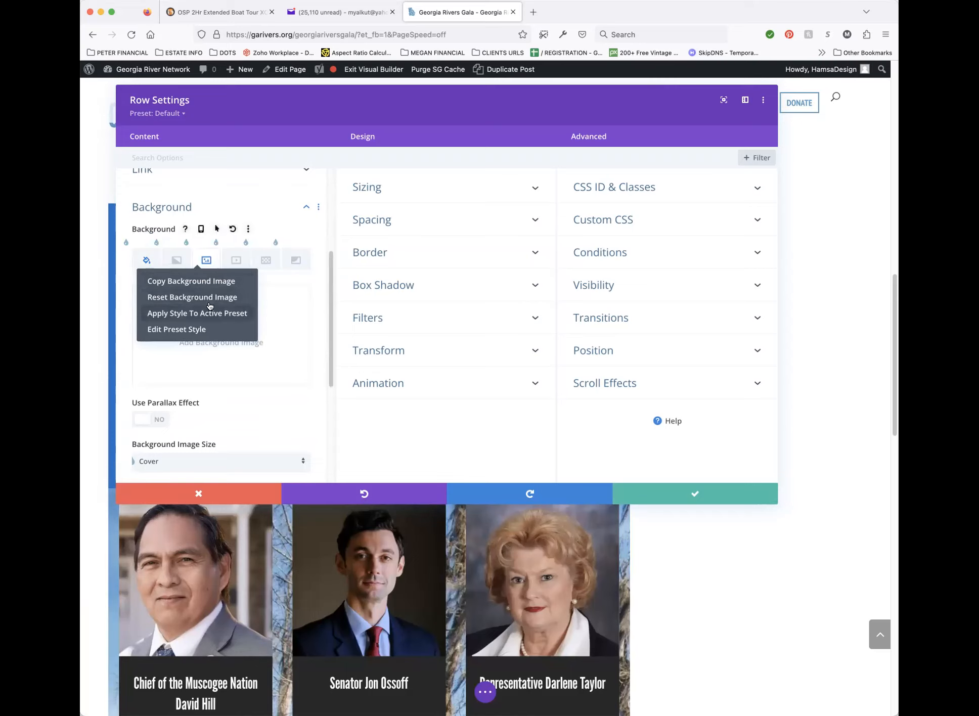
pyautogui.rightClick(216, 261)
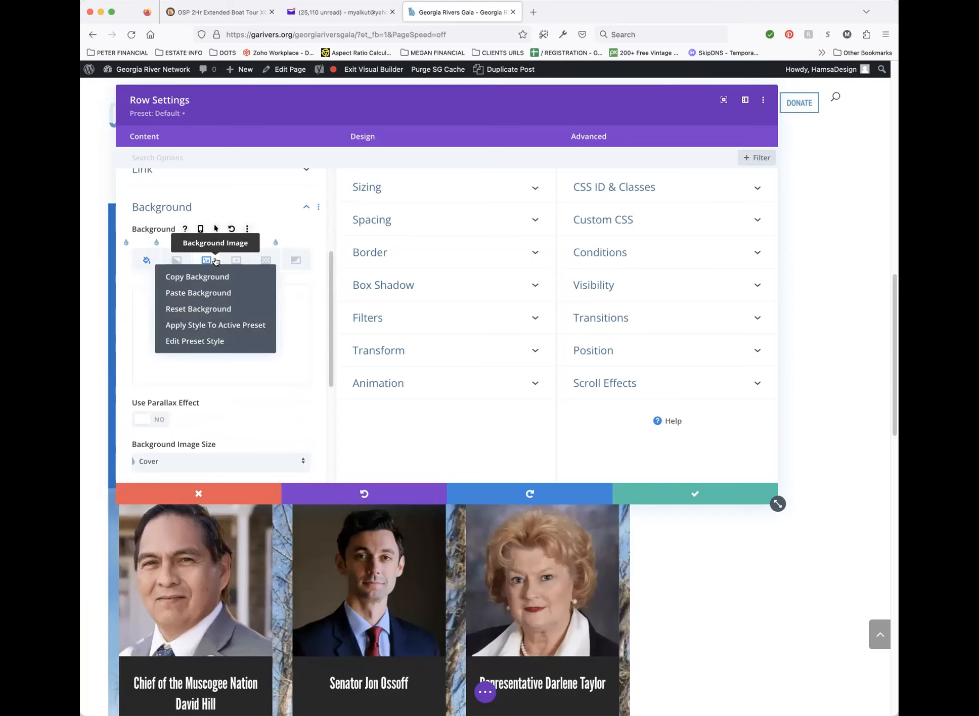
pyautogui.click(210, 293)
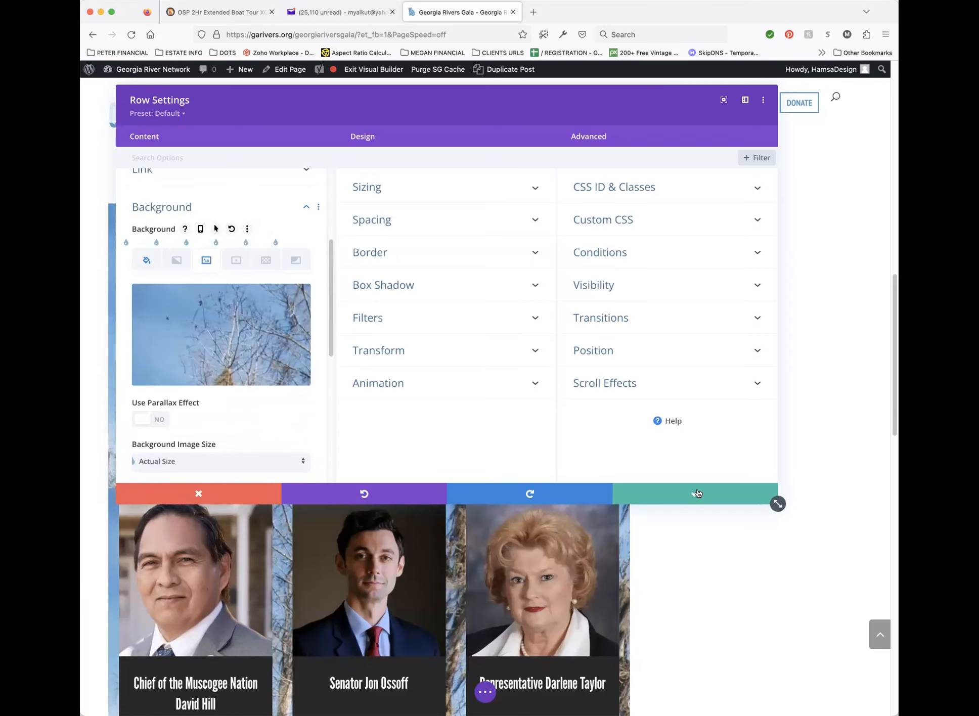
pyautogui.click(695, 494)
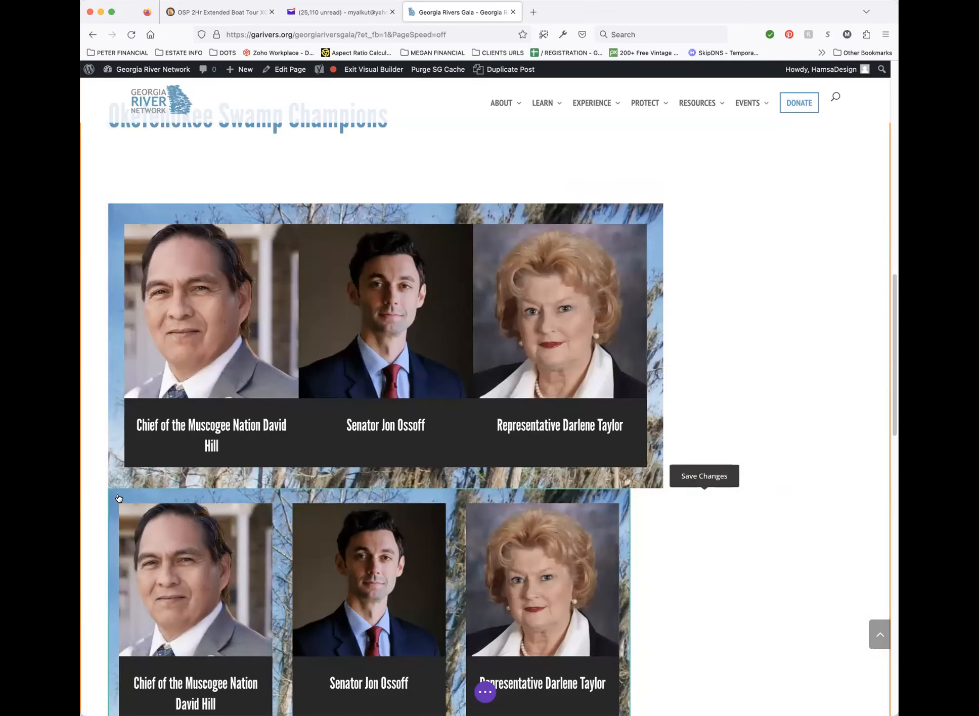
# Step: Delete the duplicate lower champions row
pyautogui.moveTo(119, 498)
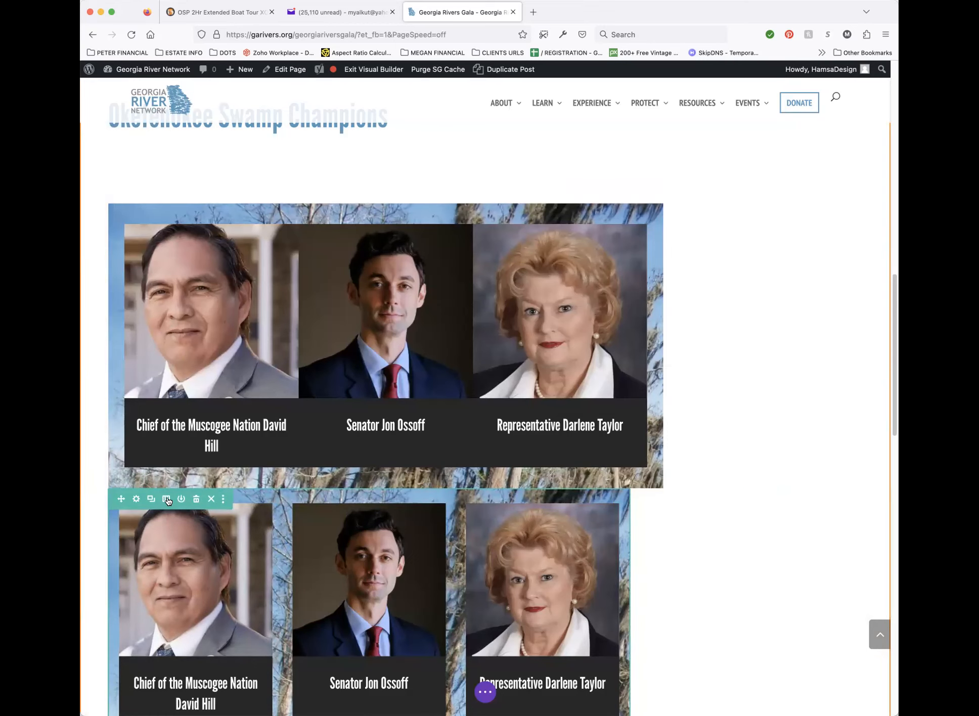
pyautogui.click(196, 500)
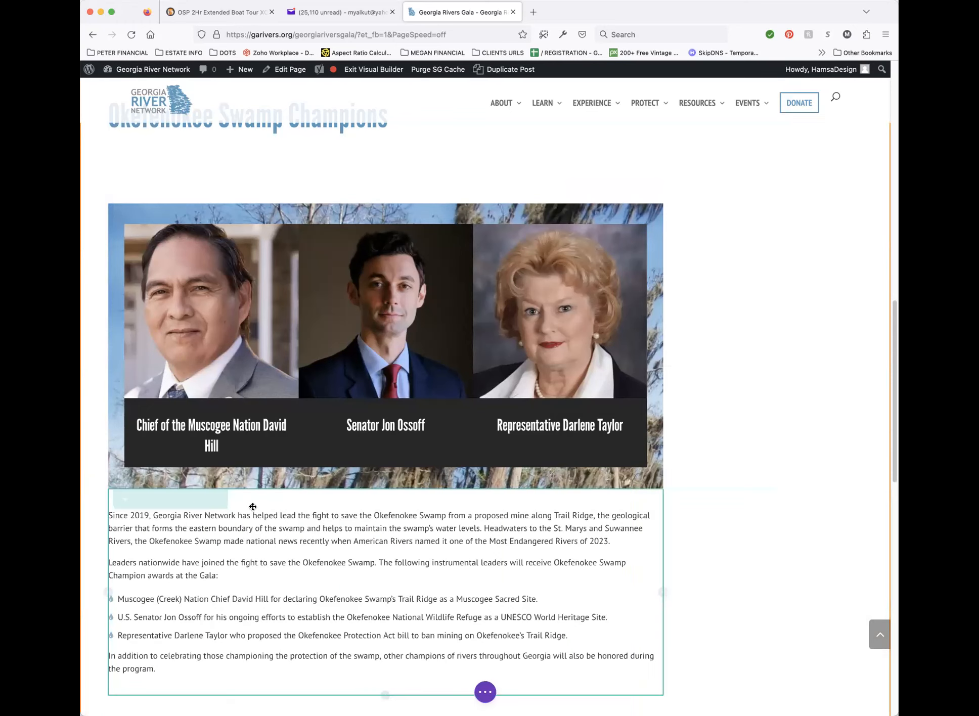
pyautogui.scroll(3, 739, 284)
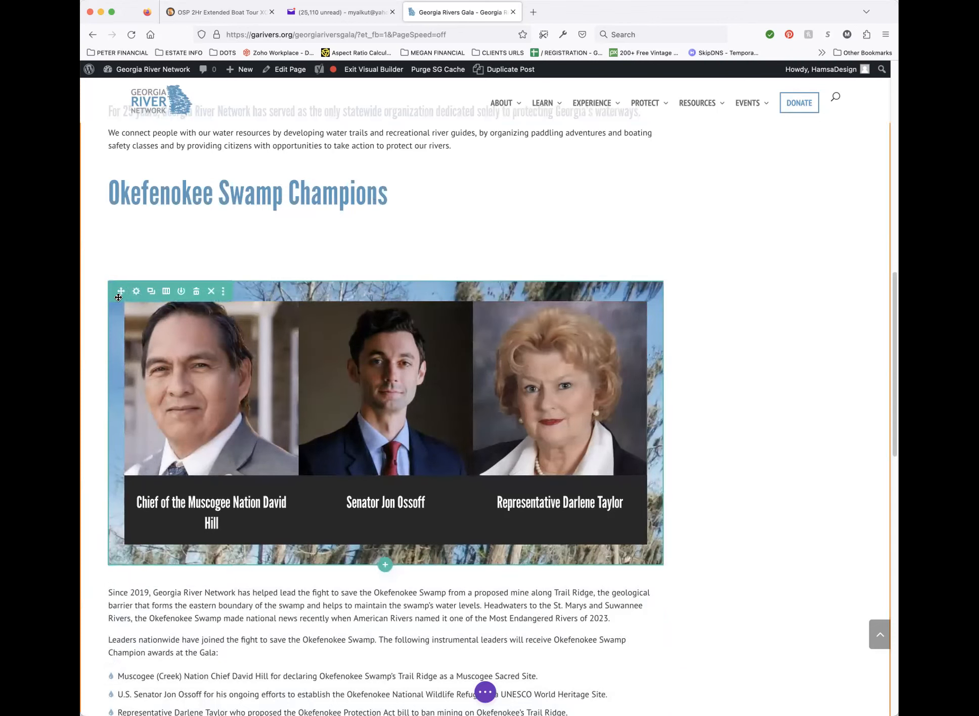
# Step: Examine the remaining champions row's spacing and its first column's settings, then close them without changes
pyautogui.click(136, 291)
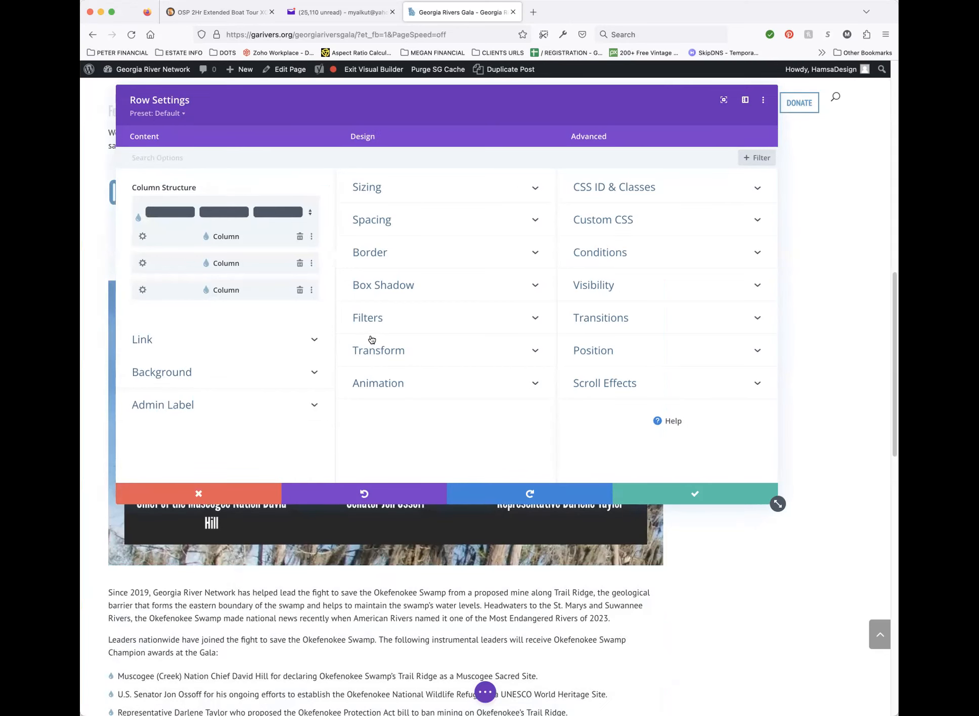
pyautogui.click(444, 219)
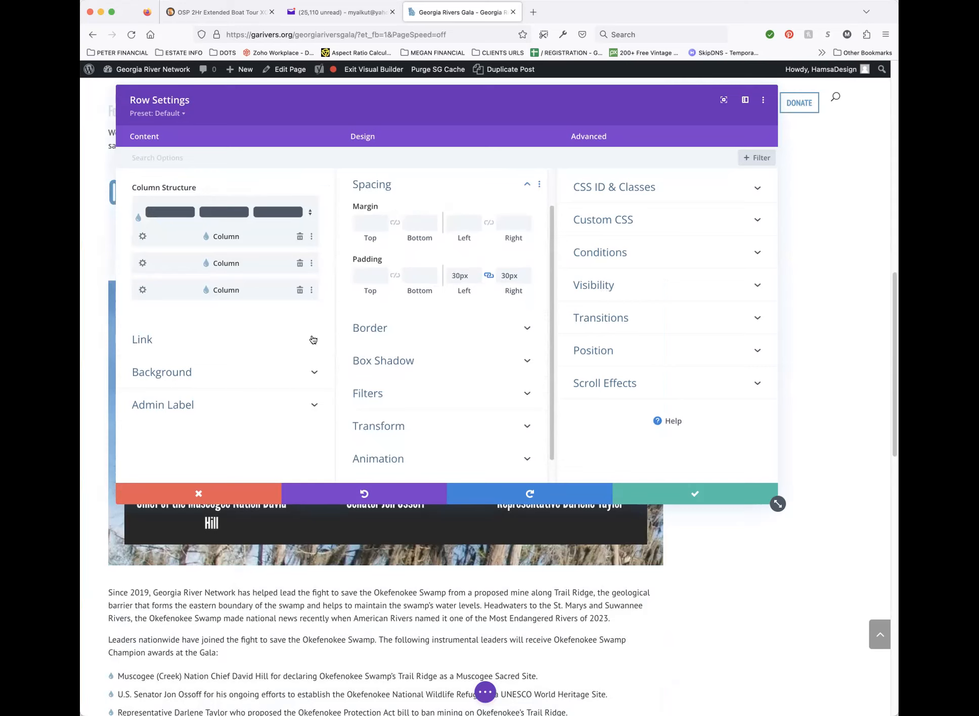
pyautogui.click(142, 237)
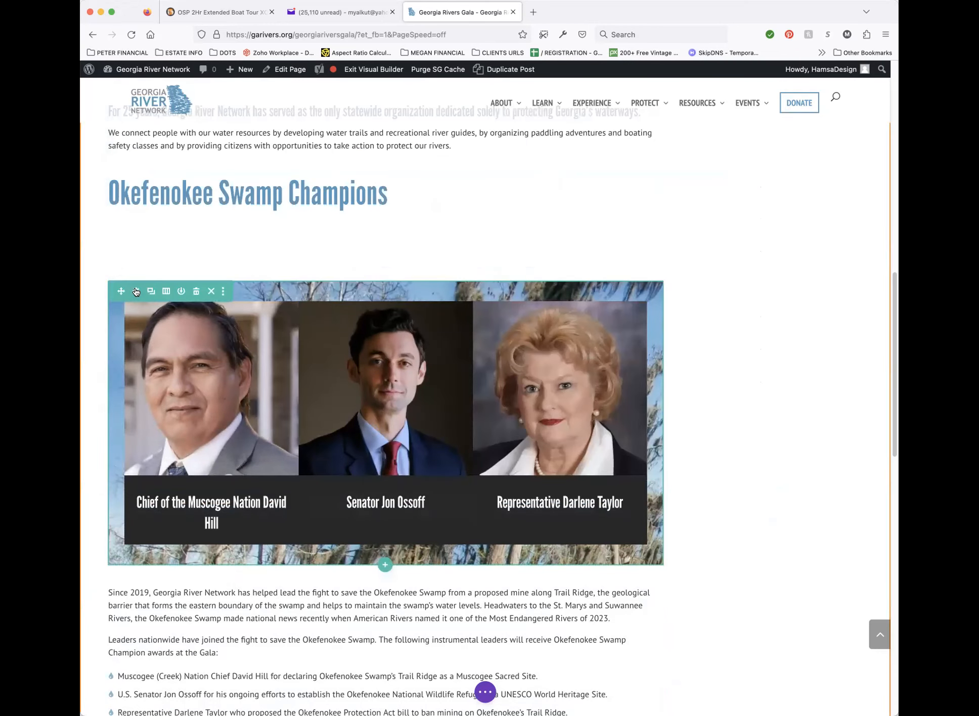
# Step: Set the champions row's gutter width to 2 and shorten the settings window to reveal the portrait captions
pyautogui.click(137, 292)
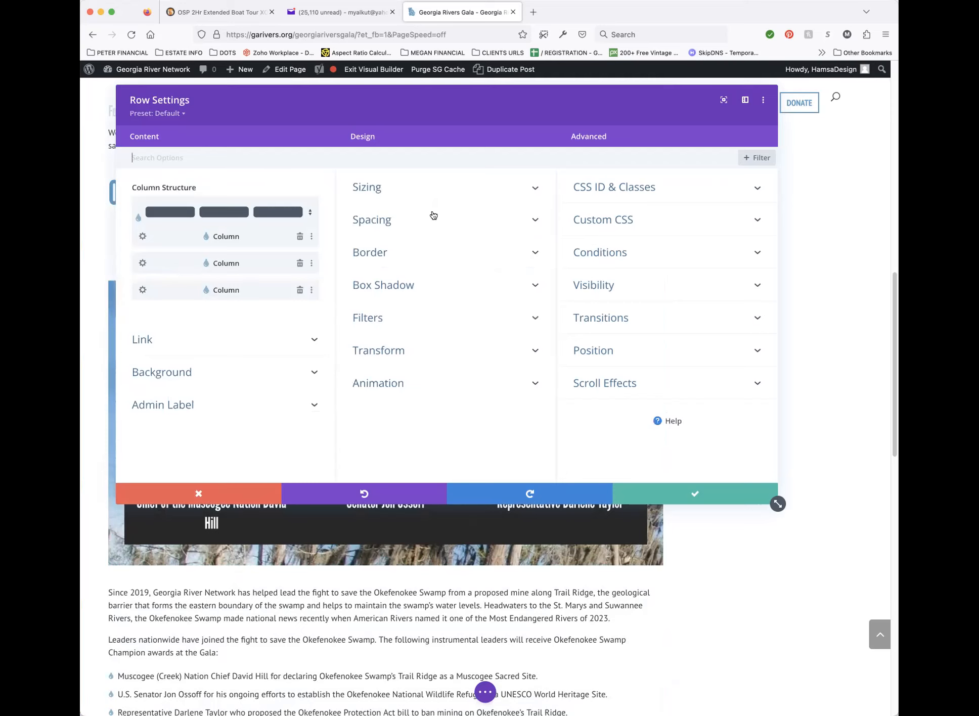
pyautogui.click(407, 220)
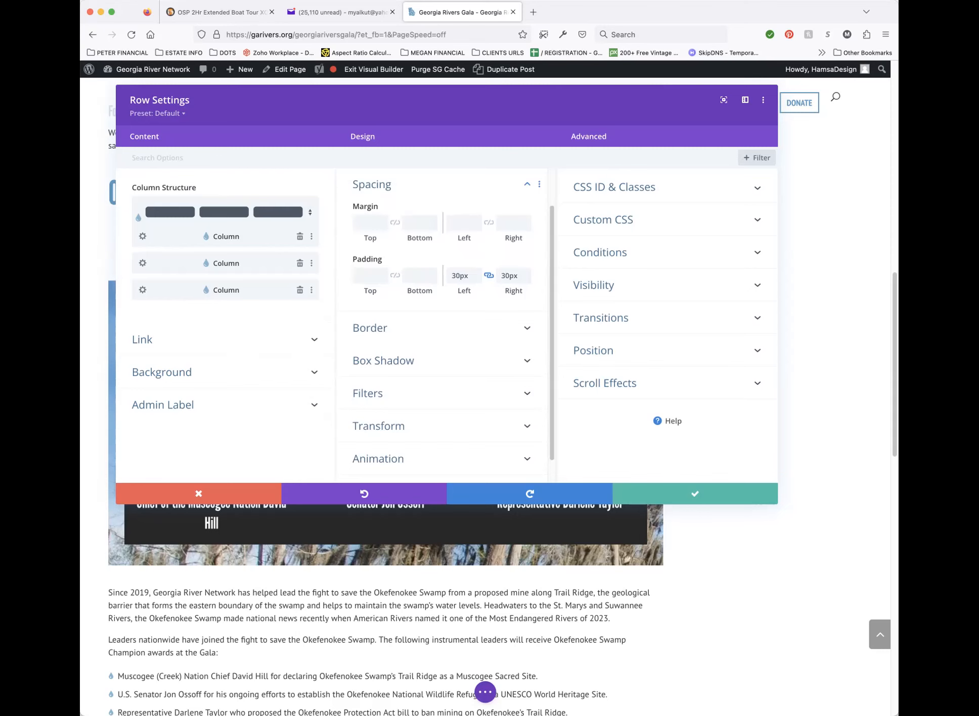
pyautogui.scroll(2, 406, 223)
pyautogui.click(394, 188)
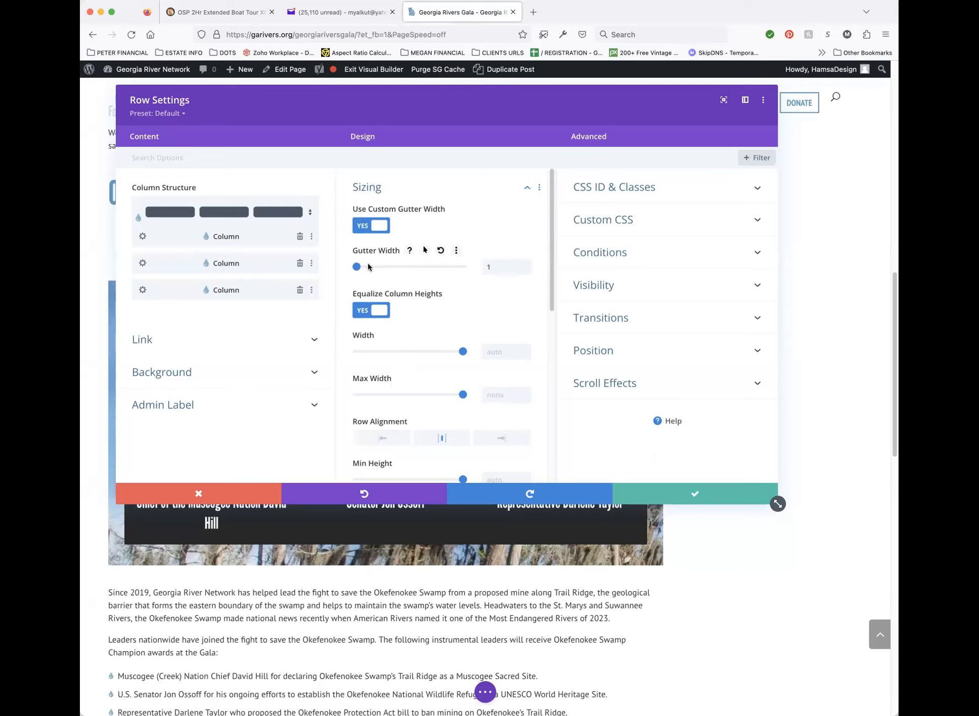
pyautogui.moveTo(357, 267); pyautogui.dragTo(388, 264)
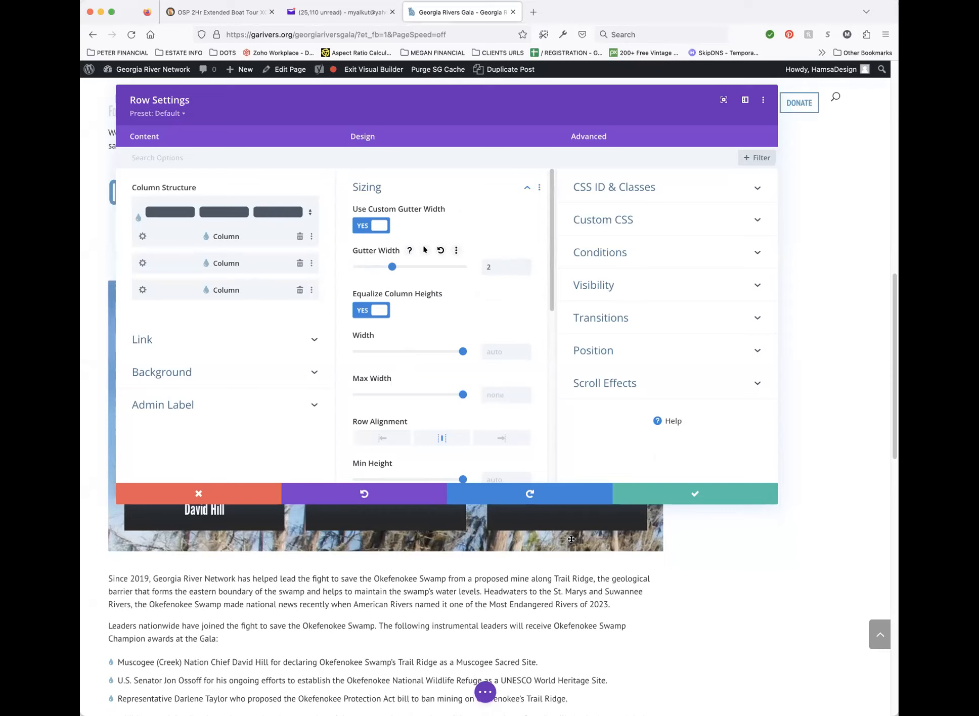
pyautogui.moveTo(778, 503); pyautogui.dragTo(779, 438)
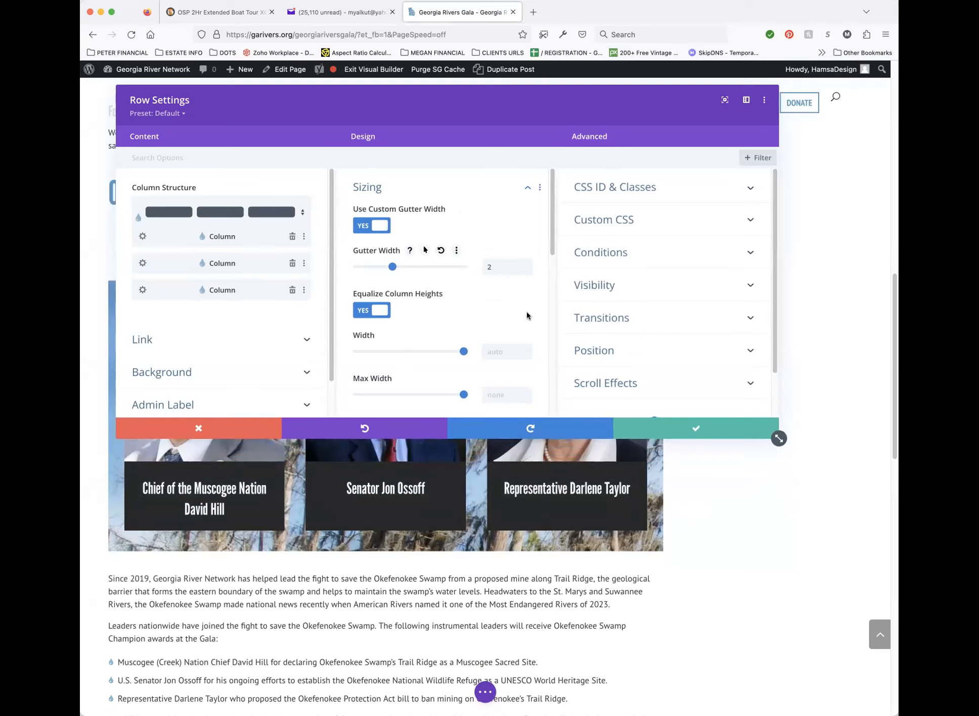
# Step: Increase the champions row's linked left and right padding and save the row settings
pyautogui.scroll(-4, 526, 311)
pyautogui.scroll(4, 527, 311)
pyautogui.scroll(-5, 528, 317)
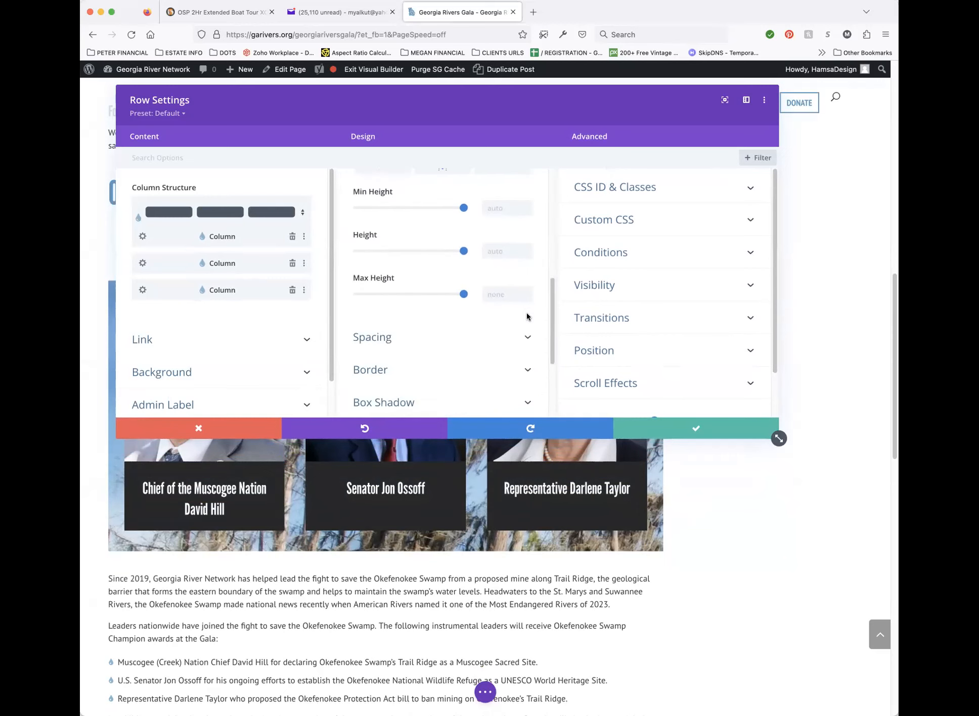
pyautogui.scroll(-3, 526, 317)
pyautogui.click(455, 205)
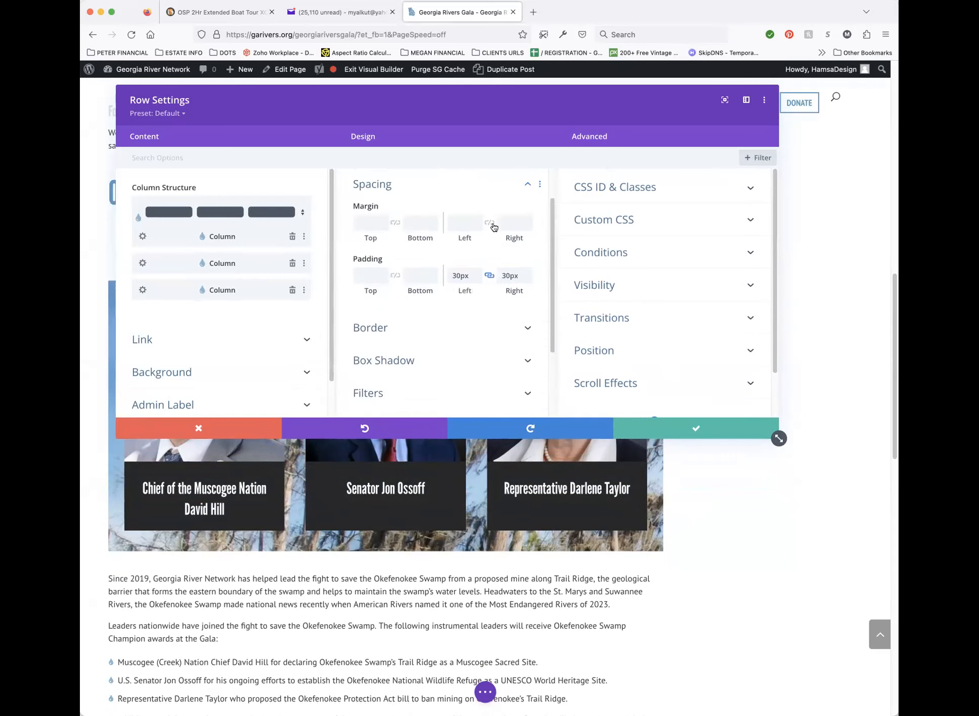
pyautogui.moveTo(456, 274); pyautogui.dragTo(451, 274)
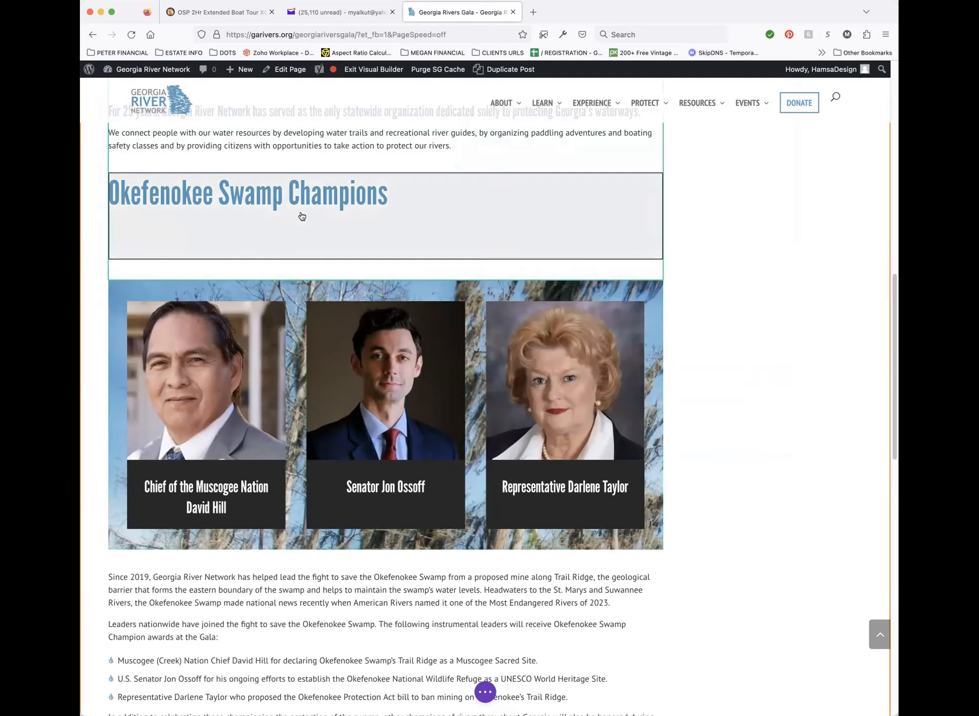
# Step: Examine the "Okefenokee Swamp Champions" text module's body in visual and code view and its H1 heading text settings
pyautogui.click(258, 233)
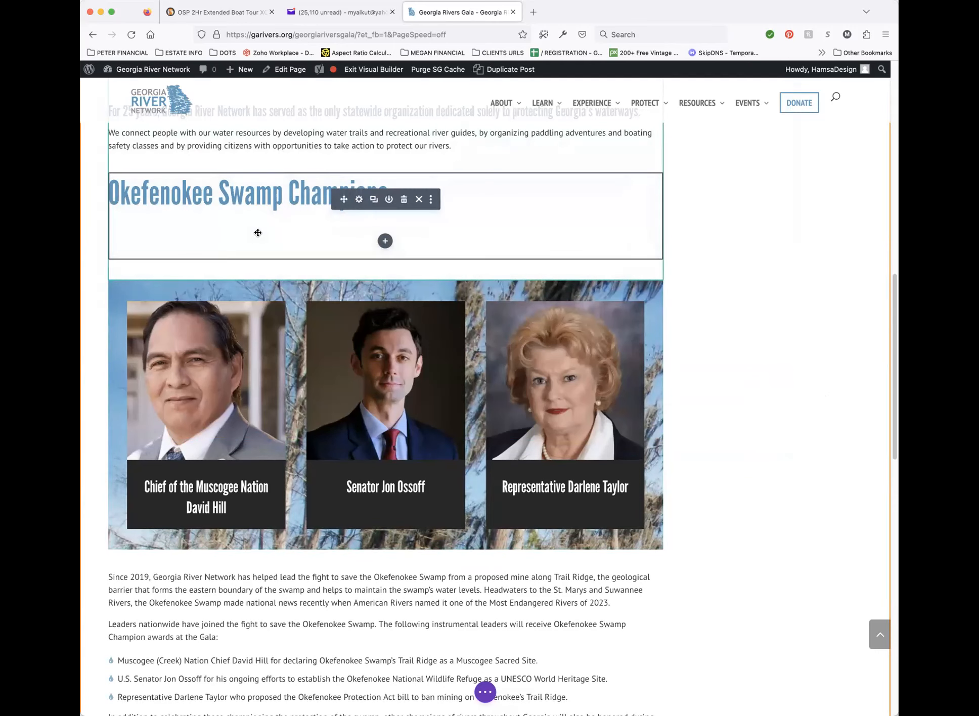
pyautogui.click(358, 200)
pyautogui.scroll(-2, 171, 309)
pyautogui.click(167, 308)
pyautogui.scroll(2, 304, 281)
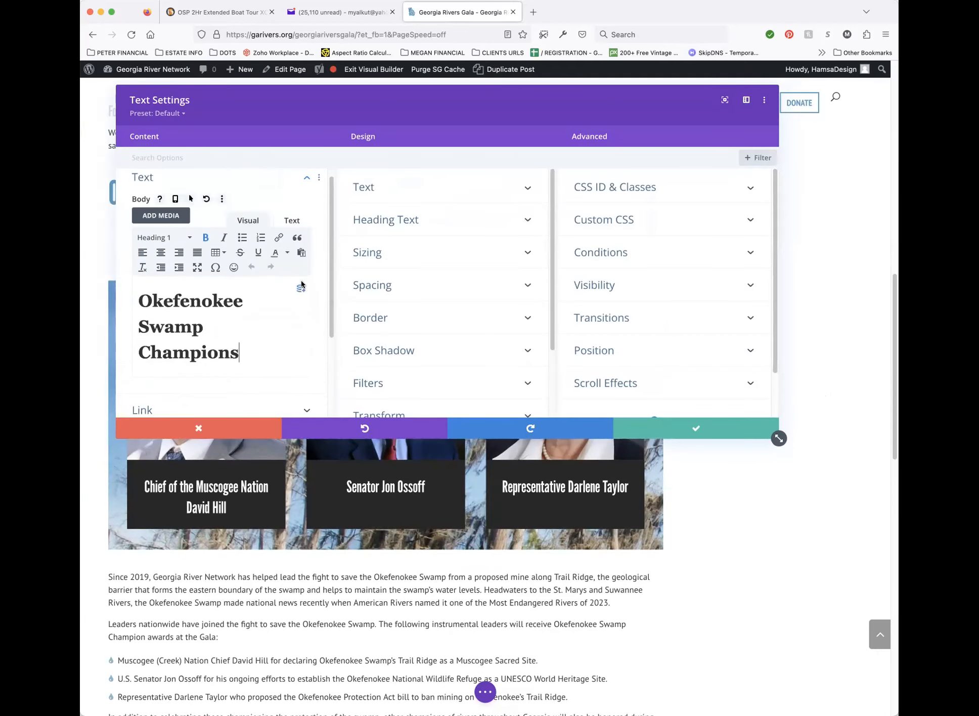
pyautogui.click(297, 229)
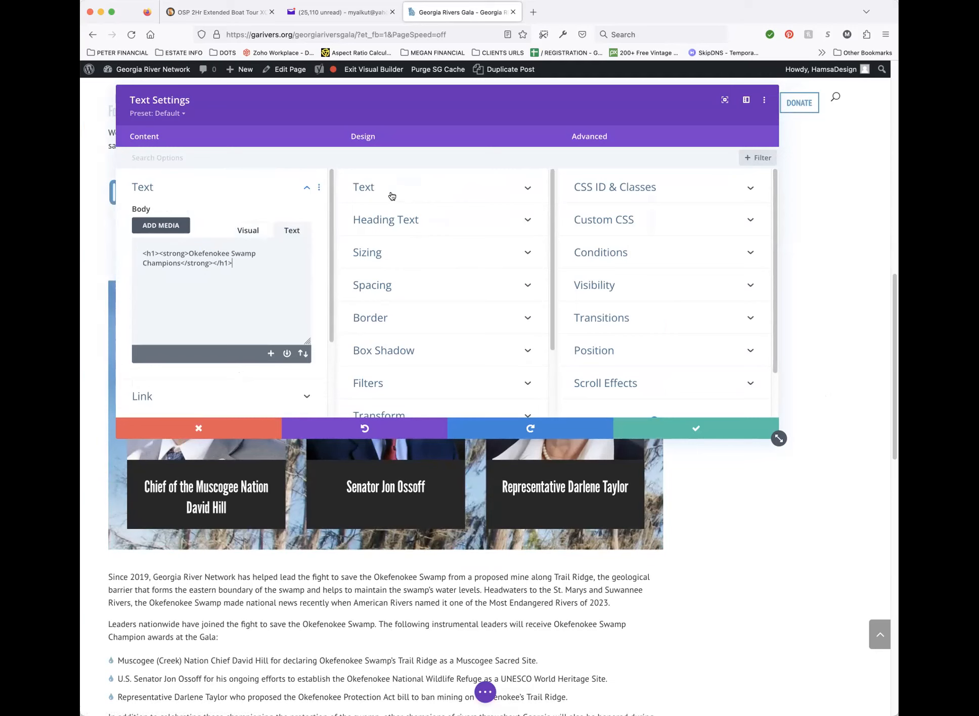
pyautogui.click(409, 224)
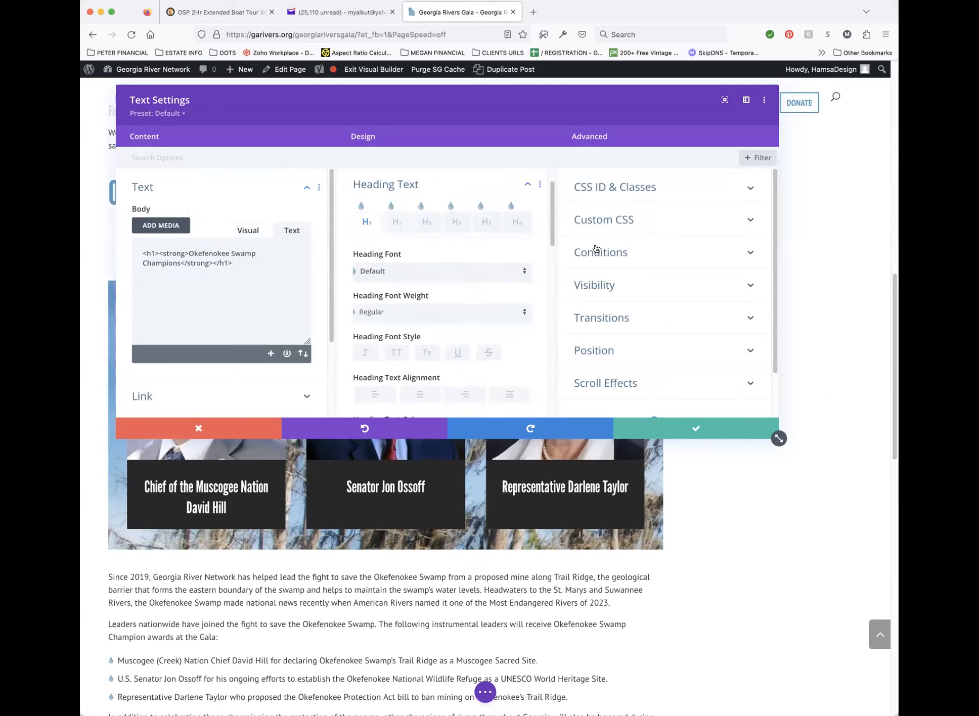
pyautogui.scroll(-5, 516, 342)
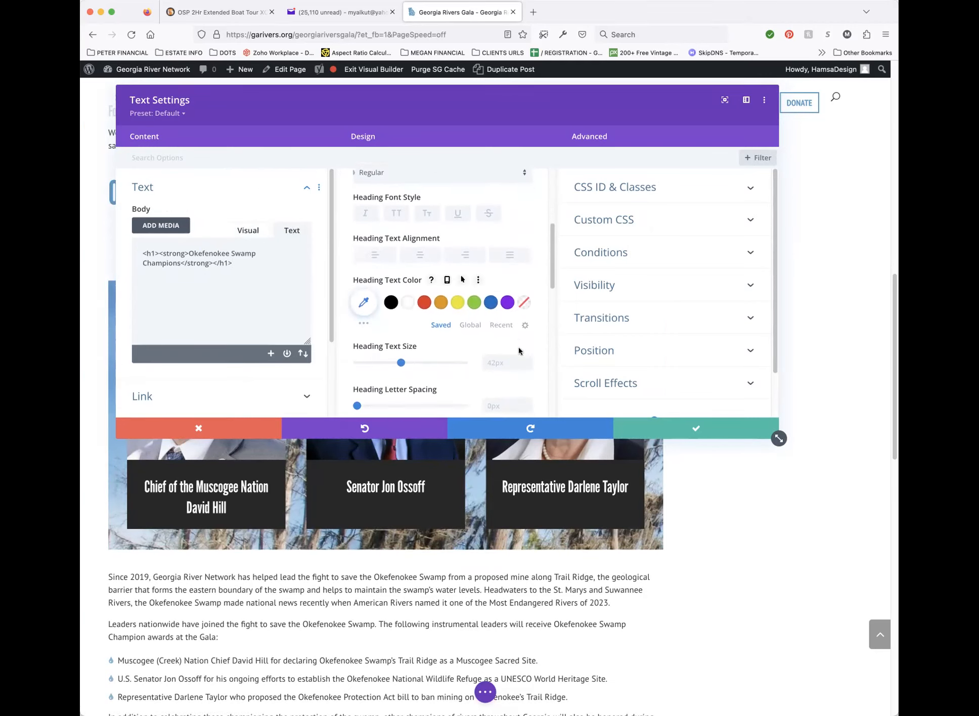
pyautogui.scroll(-8, 518, 346)
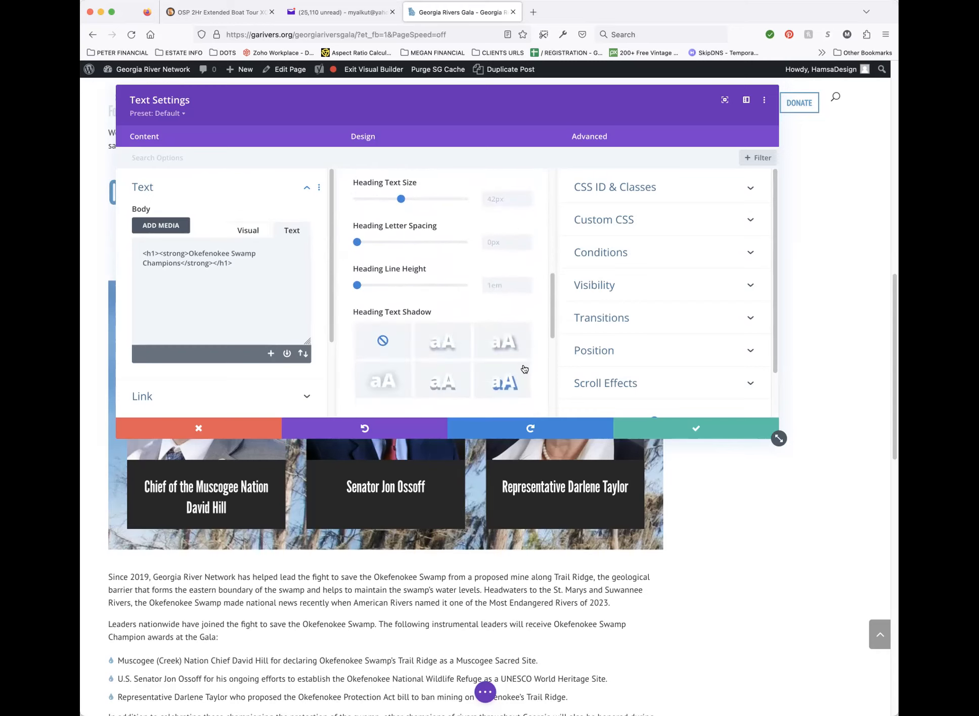
pyautogui.scroll(-2, 524, 368)
pyautogui.scroll(-1, 524, 368)
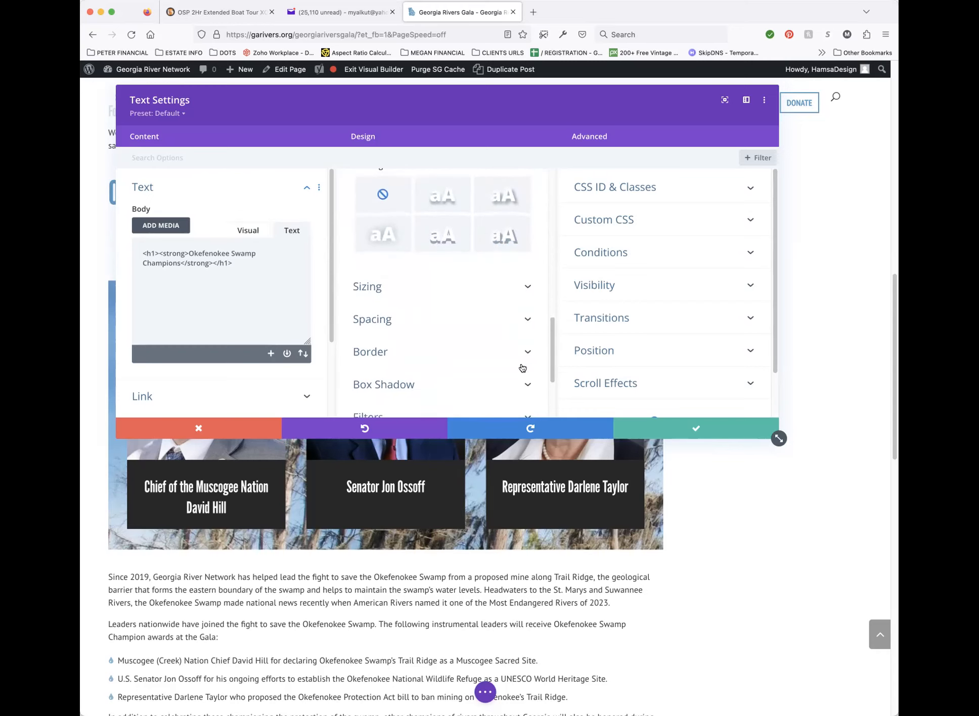
# Step: Try a 0px bottom margin and a 0px bottom padding on the "Okefenokee Swamp Champions" heading, clearing each value, and close its settings
pyautogui.click(451, 330)
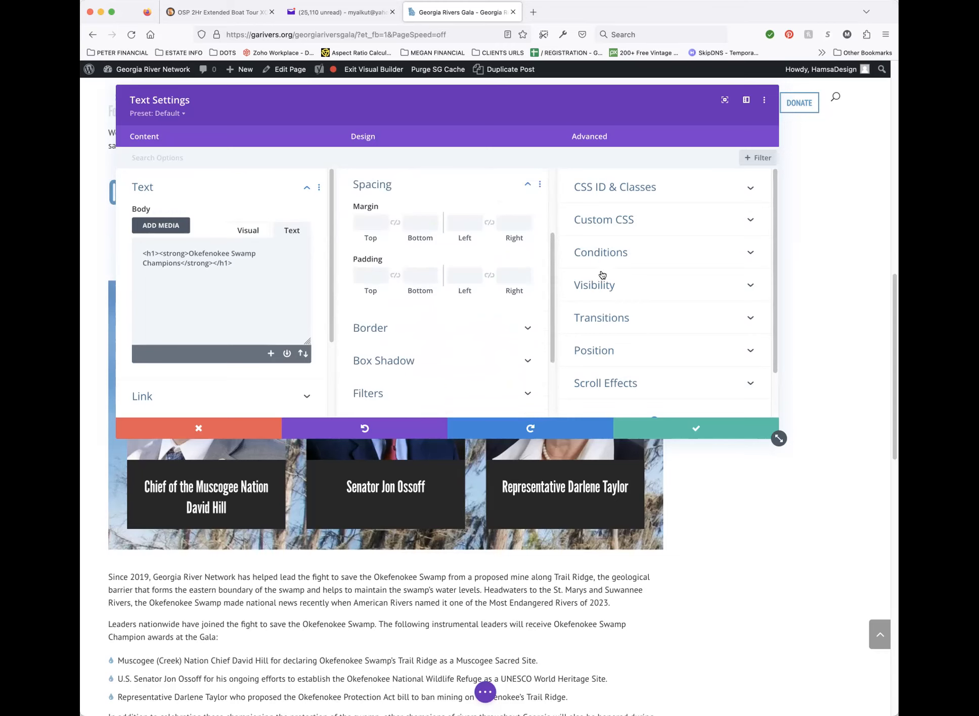
pyautogui.moveTo(657, 106); pyautogui.dragTo(706, 249)
pyautogui.click(491, 362)
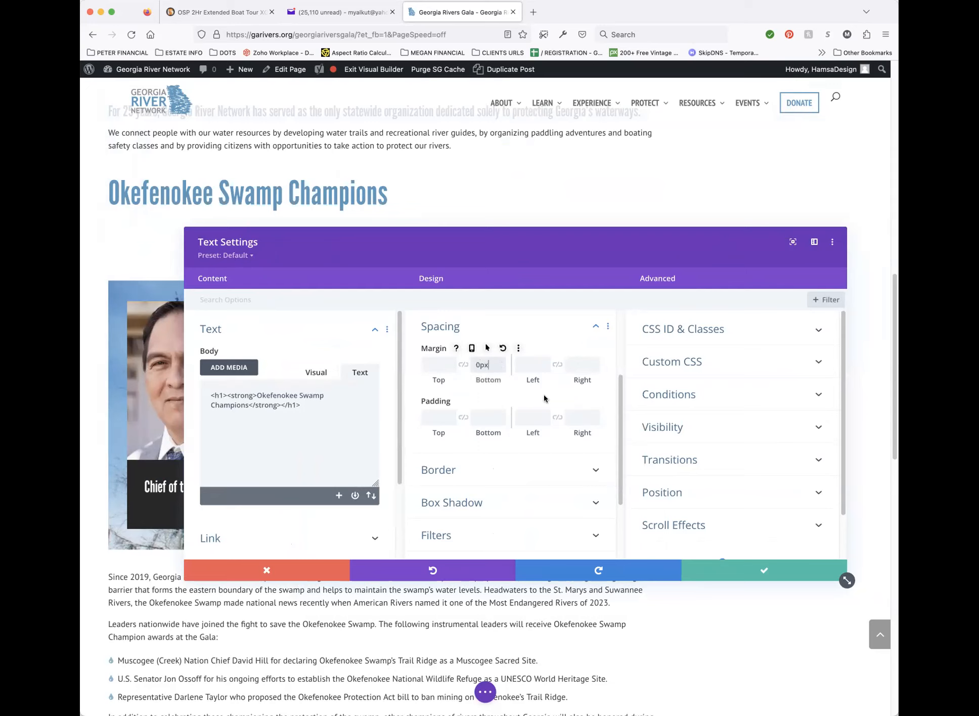
pyautogui.click(500, 361)
pyautogui.moveTo(489, 365); pyautogui.dragTo(468, 366)
pyautogui.press('BackSpace')
pyautogui.click(484, 421)
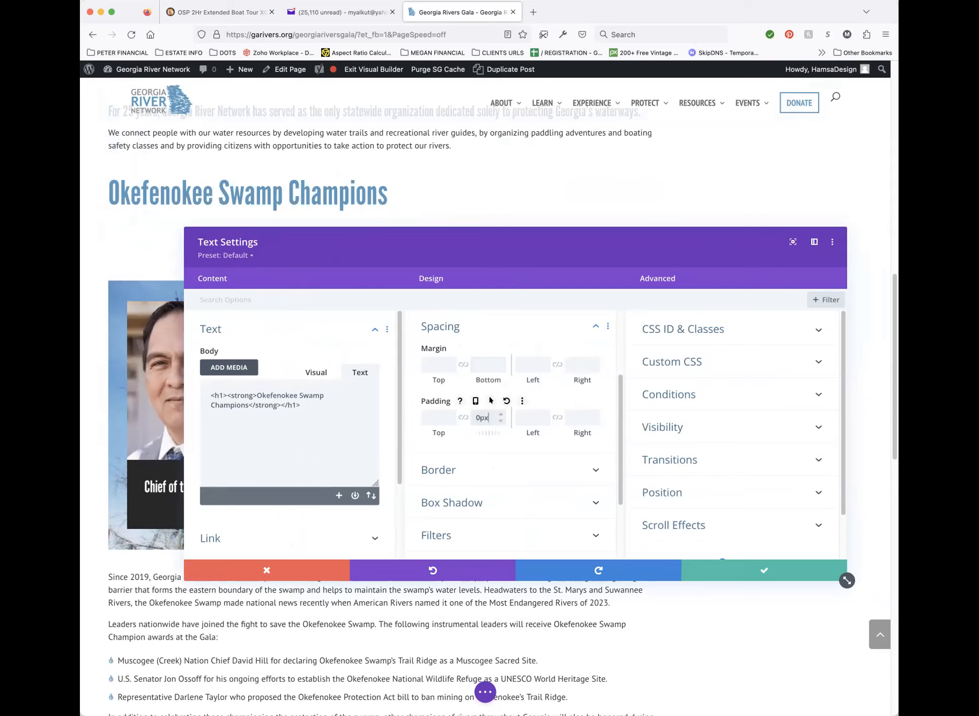
pyautogui.press('super+a')
pyautogui.press('BackSpace')
pyautogui.press('Escape')
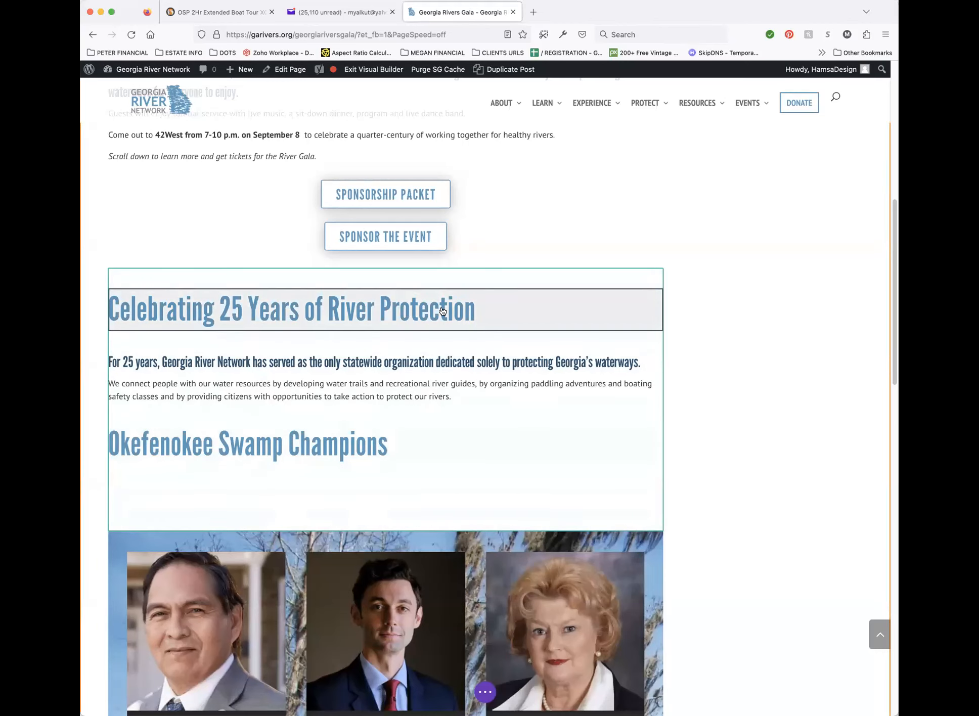
# Step: Copy the module styles of the "Celebrating 25 Years of River Protection" heading and paste them onto the "Okefenokee Swamp Champions" heading
pyautogui.rightClick(477, 309)
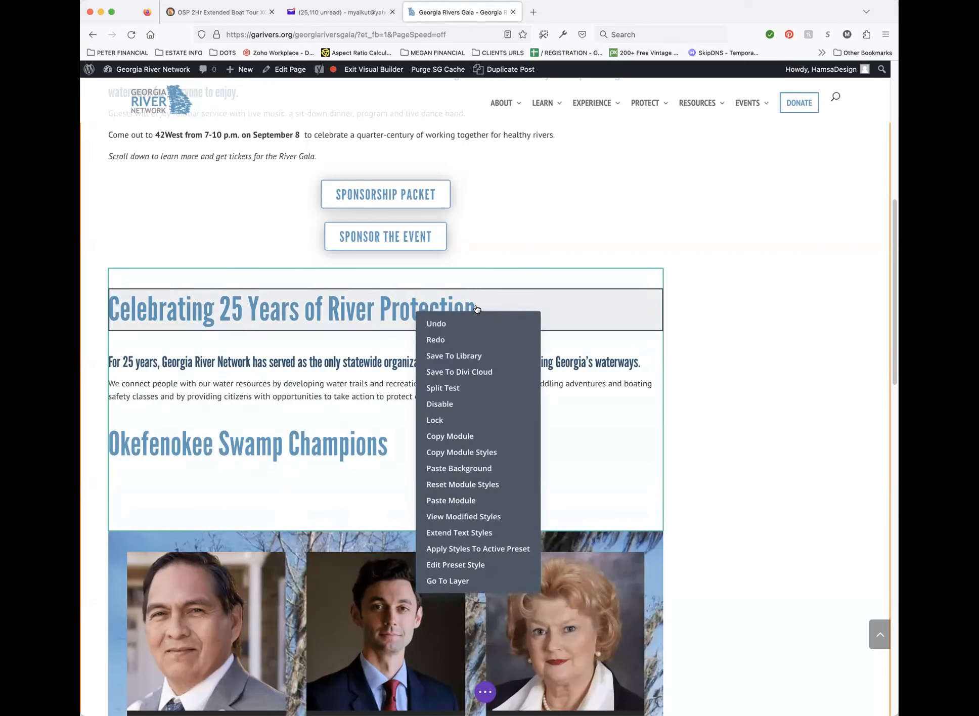
pyautogui.click(462, 450)
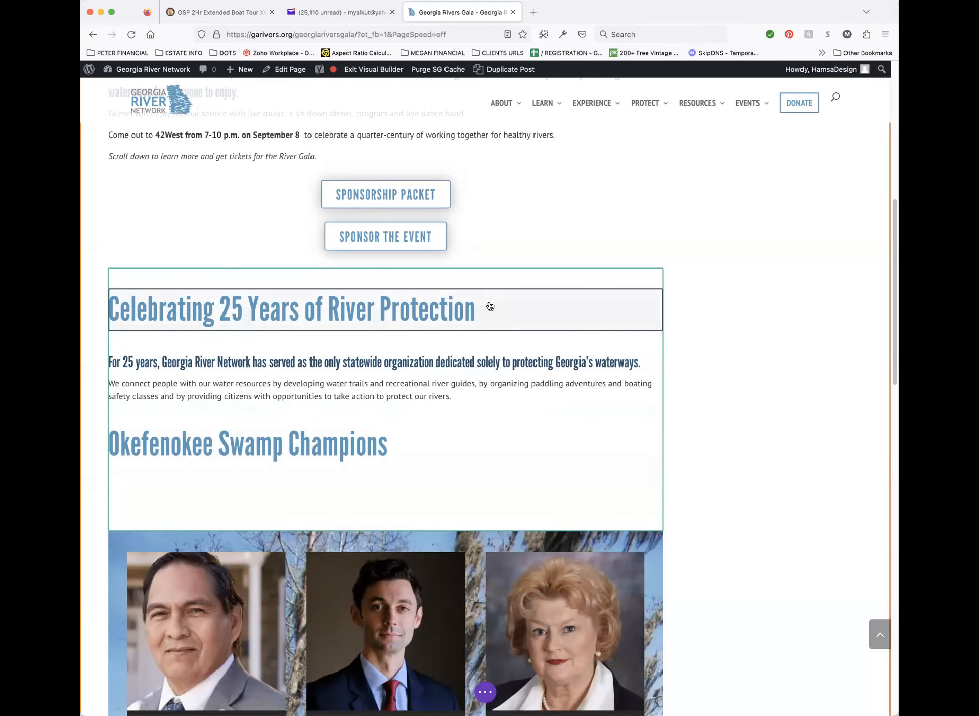
pyautogui.rightClick(401, 445)
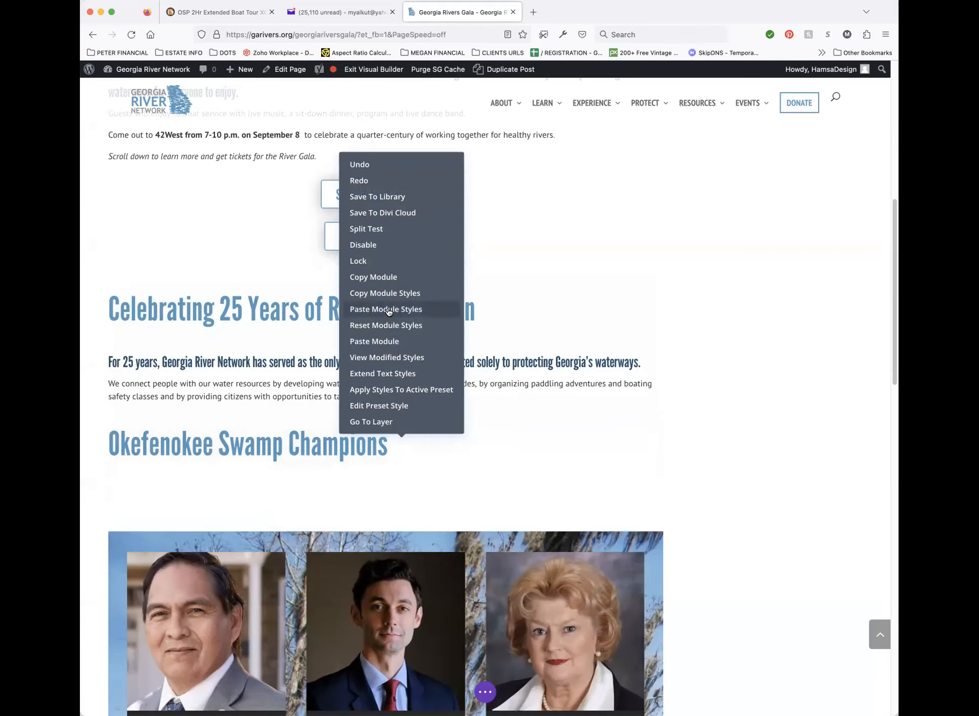
pyautogui.click(387, 310)
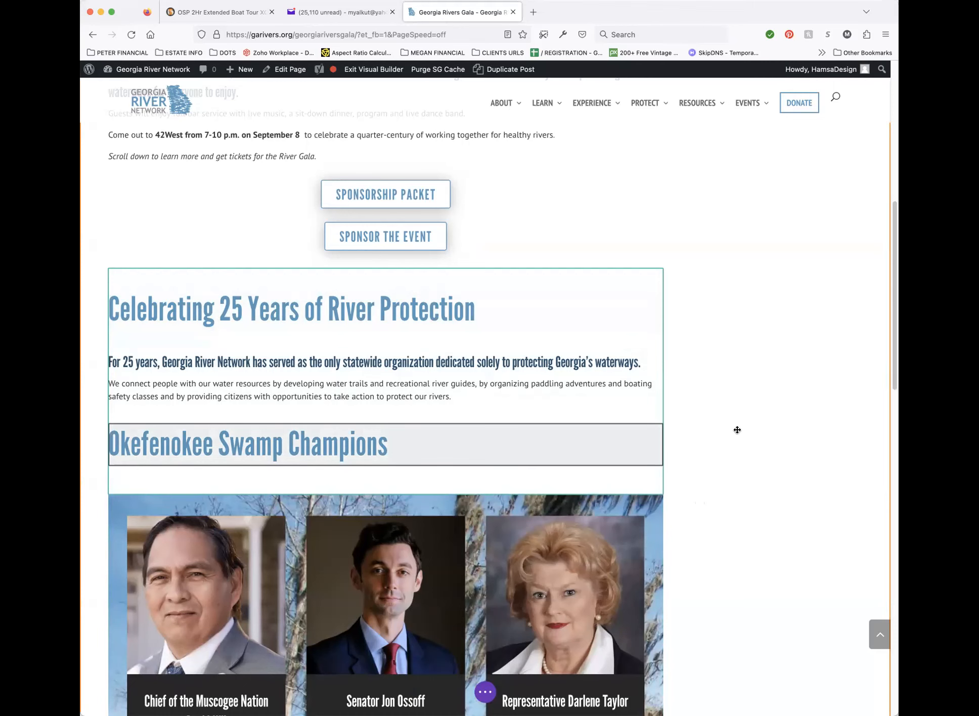
pyautogui.scroll(-10, 819, 447)
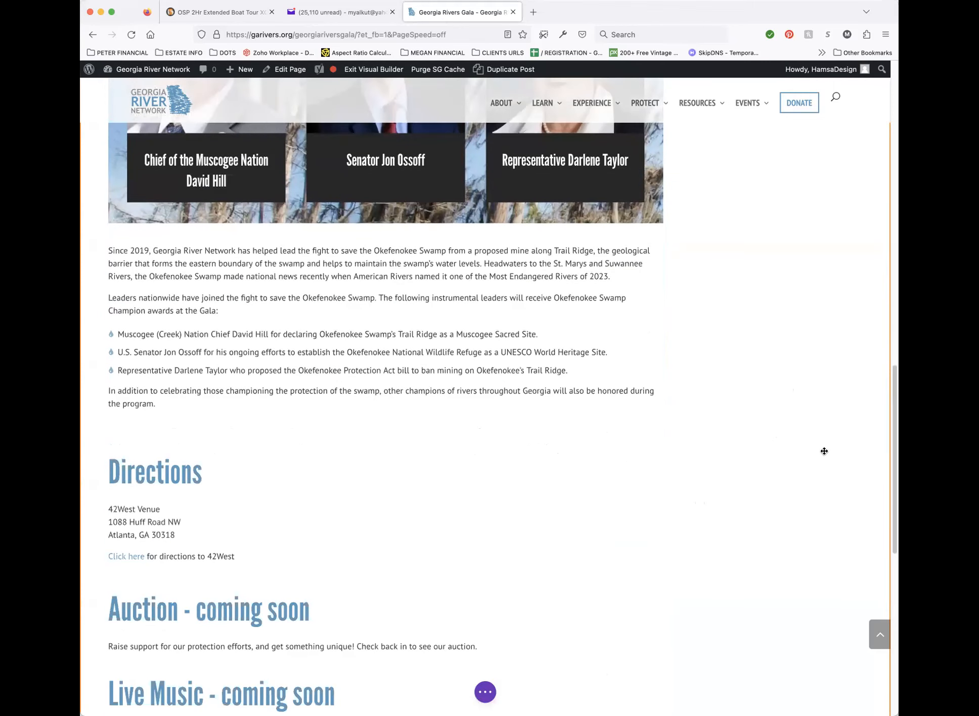
pyautogui.scroll(10, 824, 451)
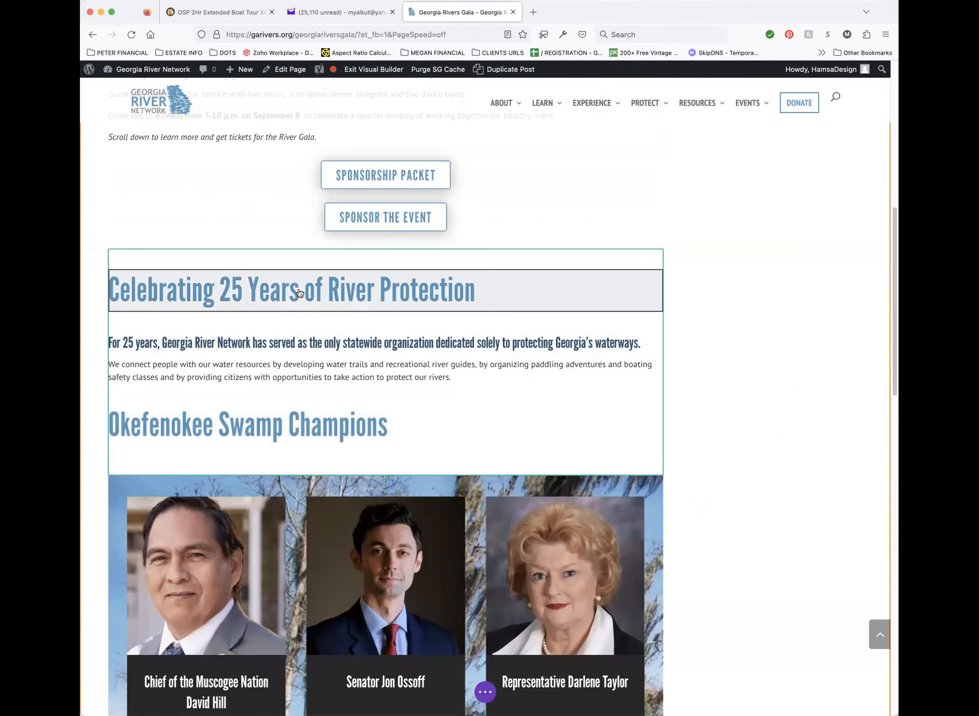
# Step: Inspect the heading level of "Celebrating 25 Years of River Protection" in its text settings and close the settings
pyautogui.moveTo(303, 291)
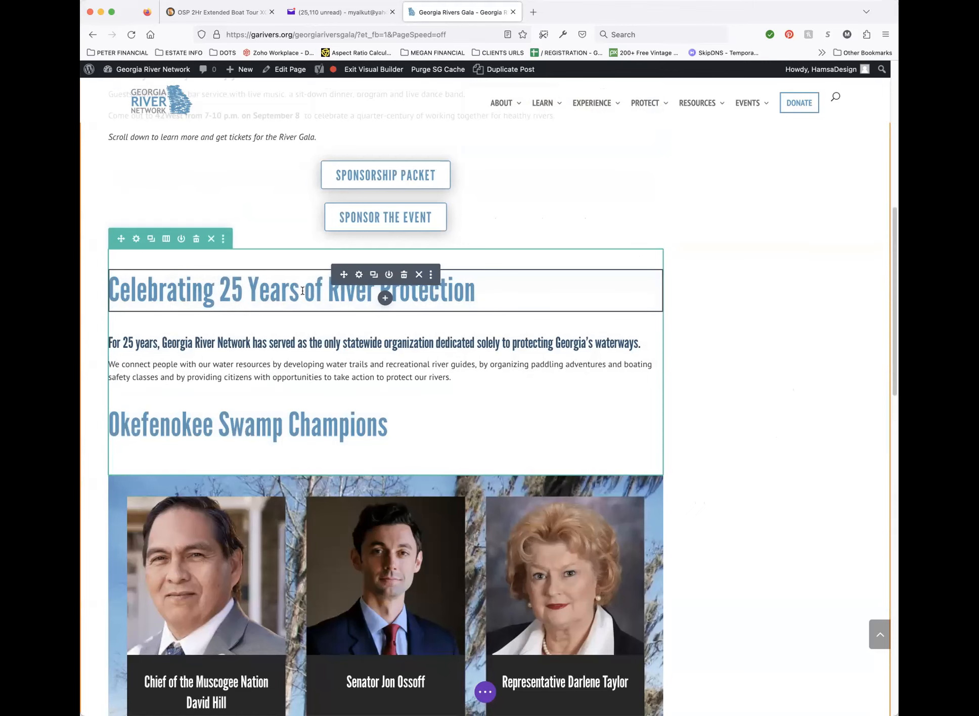
pyautogui.click(359, 275)
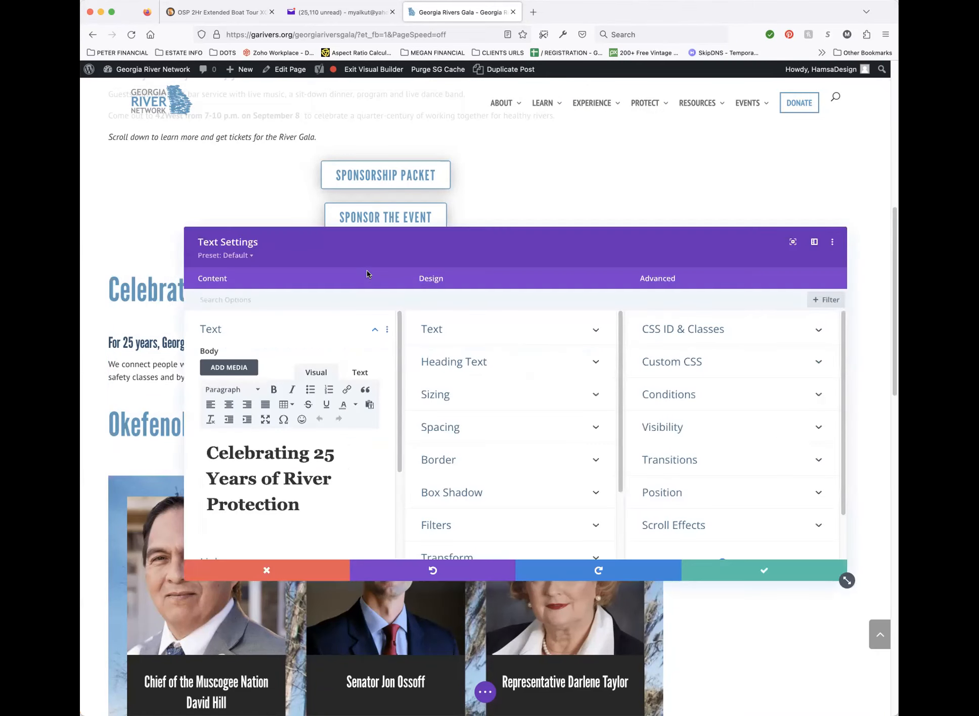
pyautogui.click(296, 479)
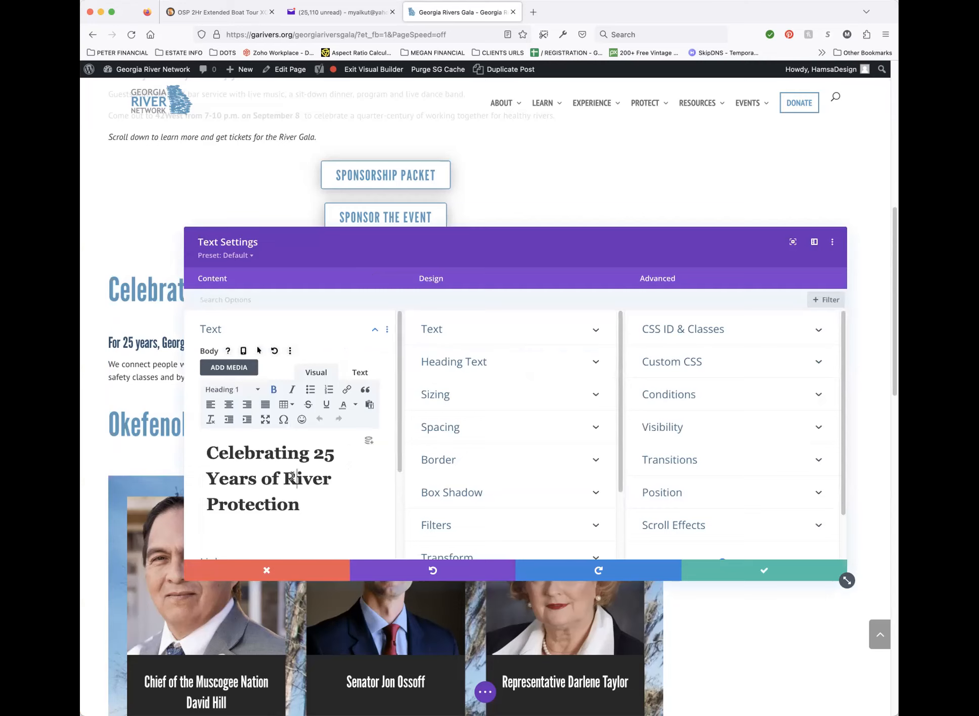
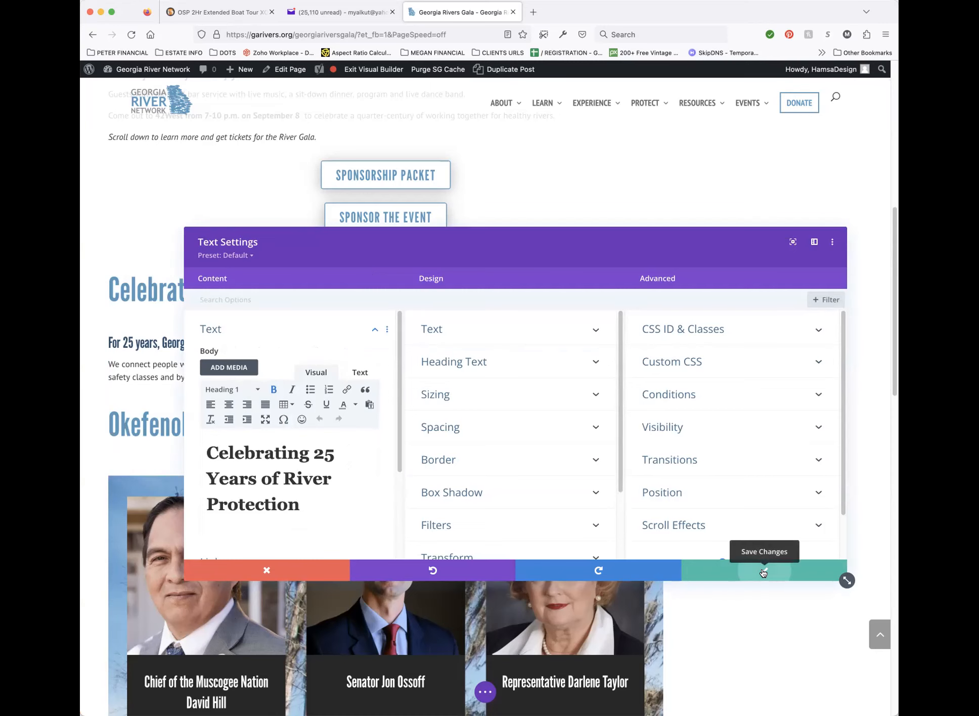
pyautogui.click(758, 572)
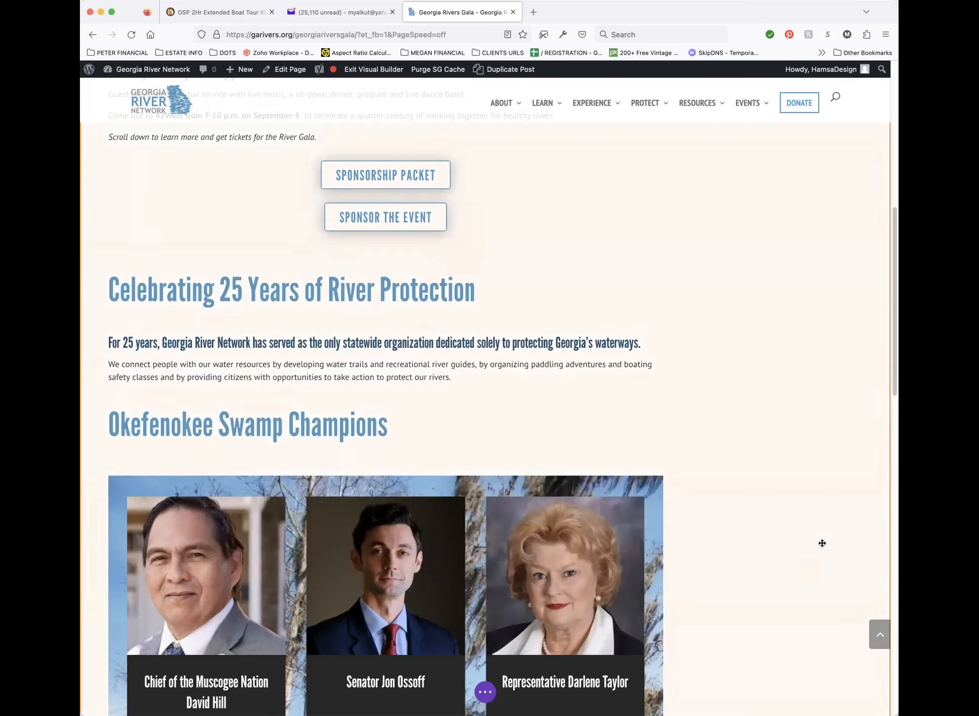
# Step: Review the champions row and the rest of the page in the builder at a narrow phone width
pyautogui.scroll(-5, 822, 475)
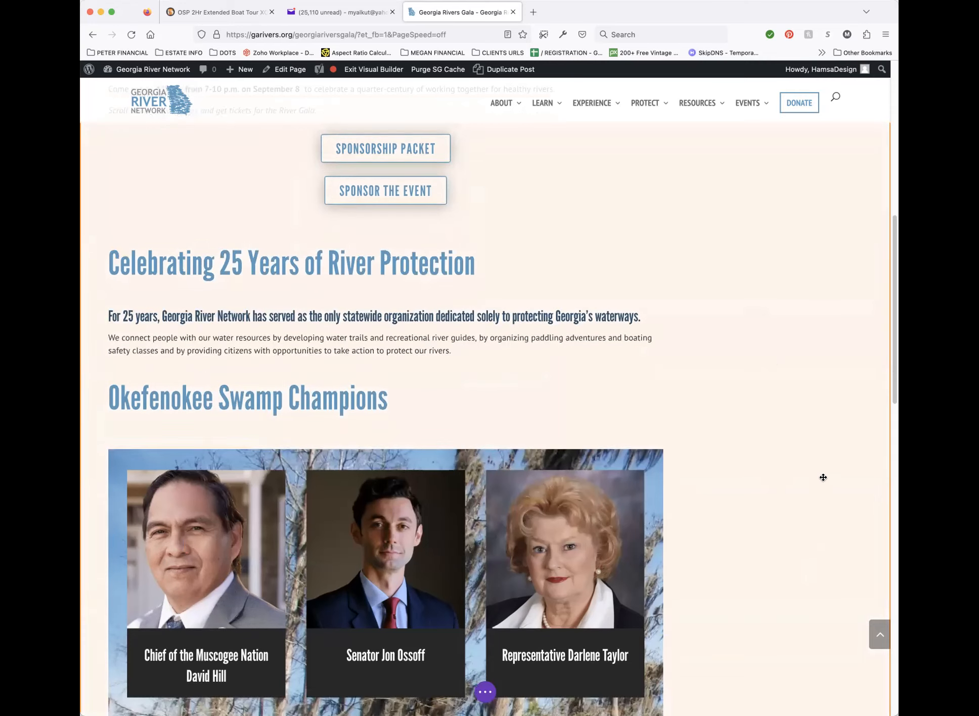
pyautogui.scroll(-10, 834, 485)
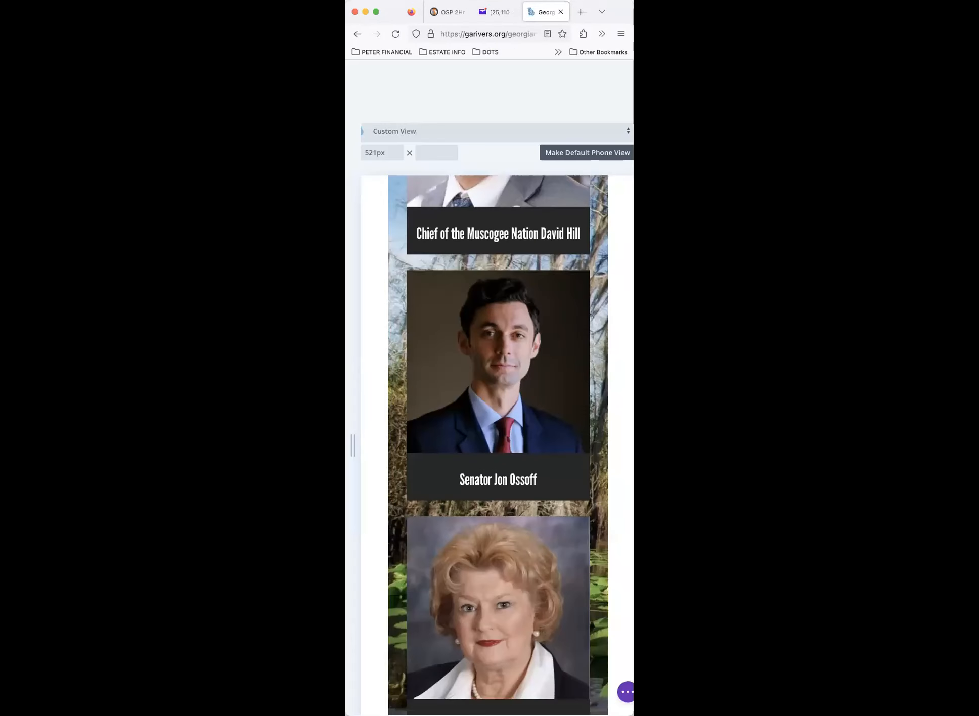
pyautogui.scroll(10, 579, 444)
pyautogui.scroll(10, 587, 457)
pyautogui.scroll(-11, 586, 466)
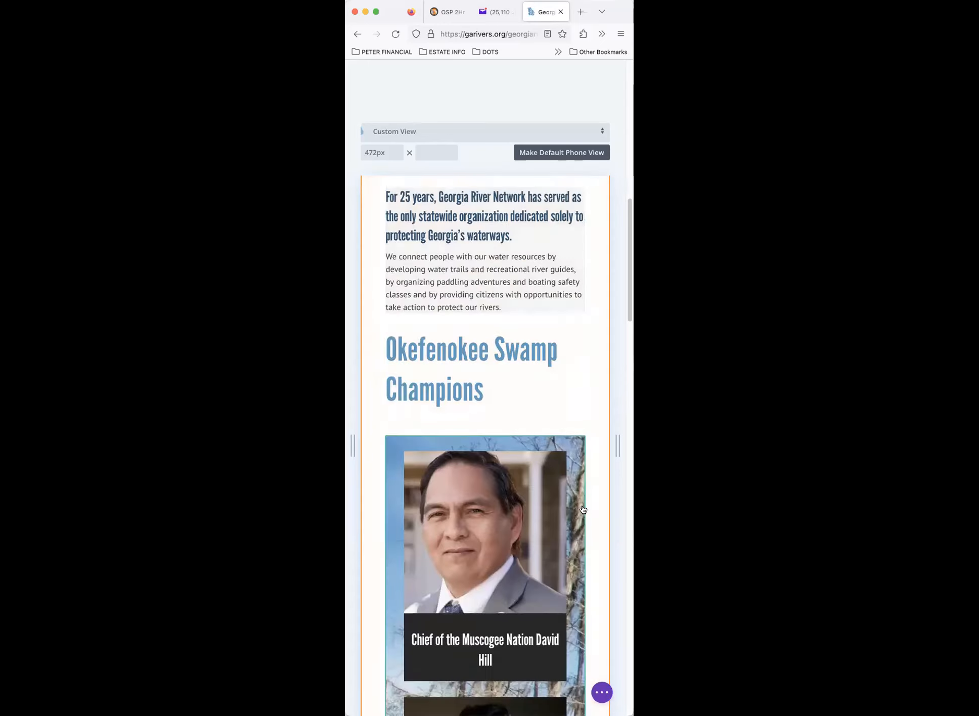
pyautogui.scroll(-10, 583, 509)
pyautogui.scroll(-8, 582, 510)
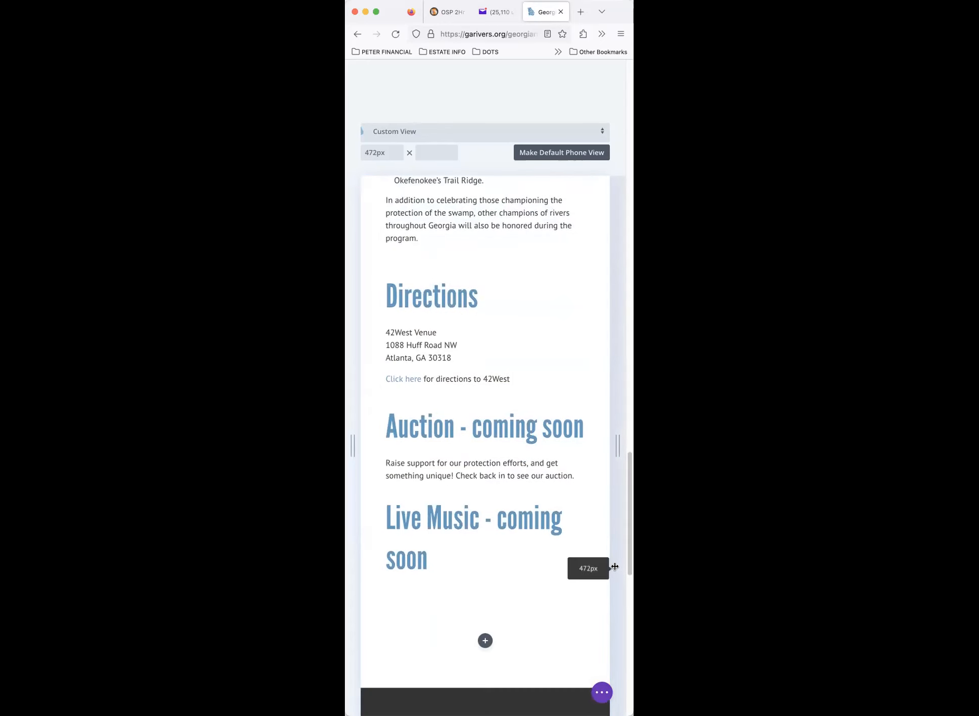
pyautogui.scroll(14, 616, 594)
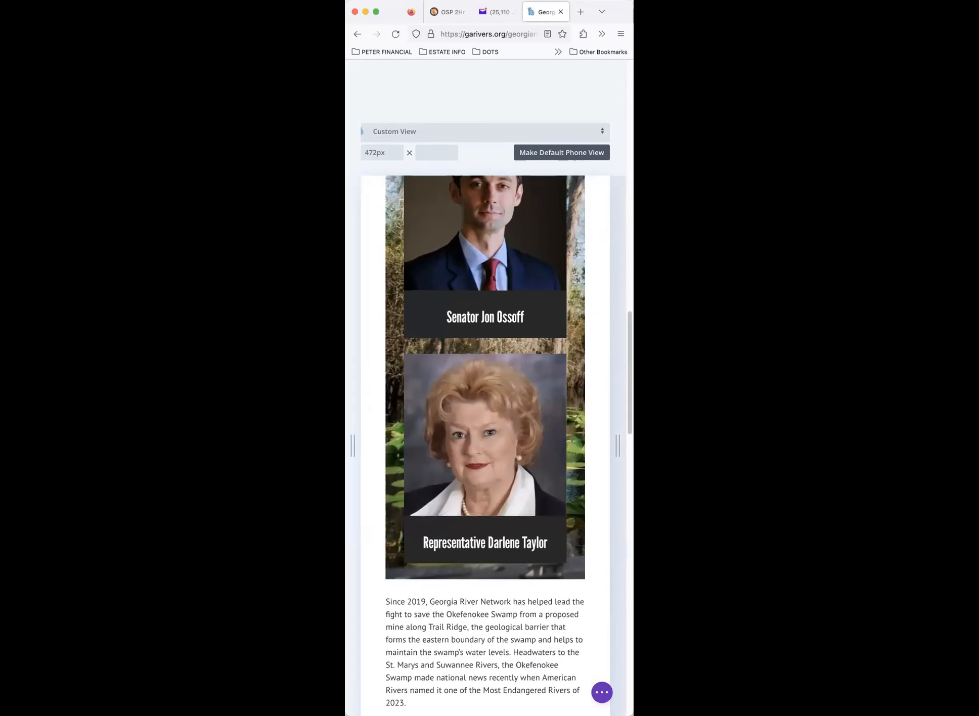
# Step: Widen the browser window back to desktop width and exit the Visual Builder with the page changes saved
pyautogui.moveTo(633, 592); pyautogui.dragTo(894, 592)
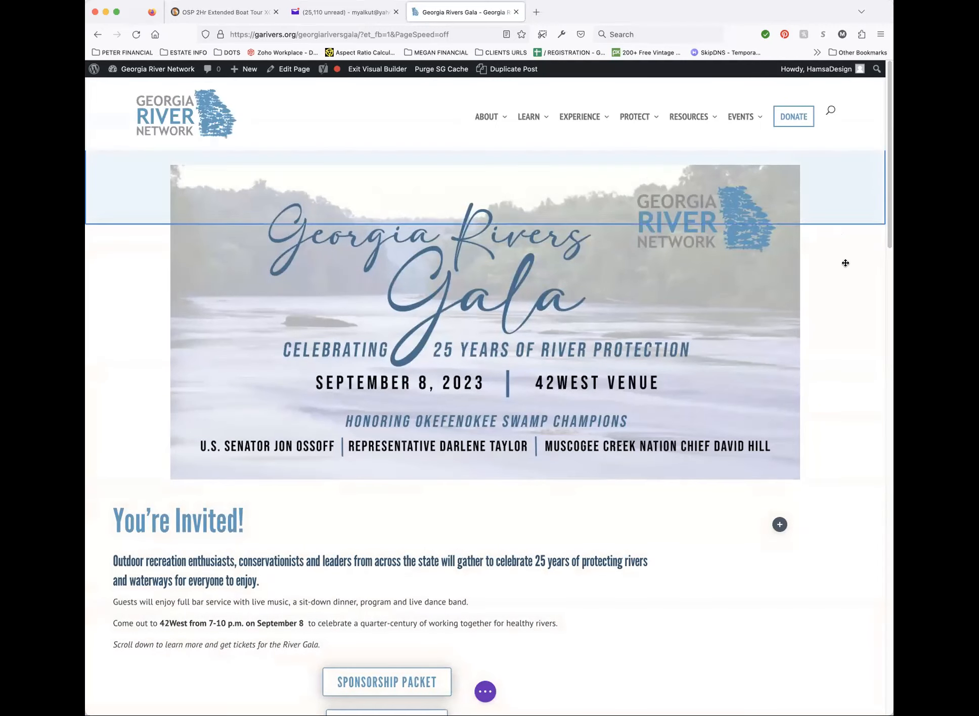
pyautogui.scroll(-2, 842, 262)
pyautogui.scroll(-3, 832, 257)
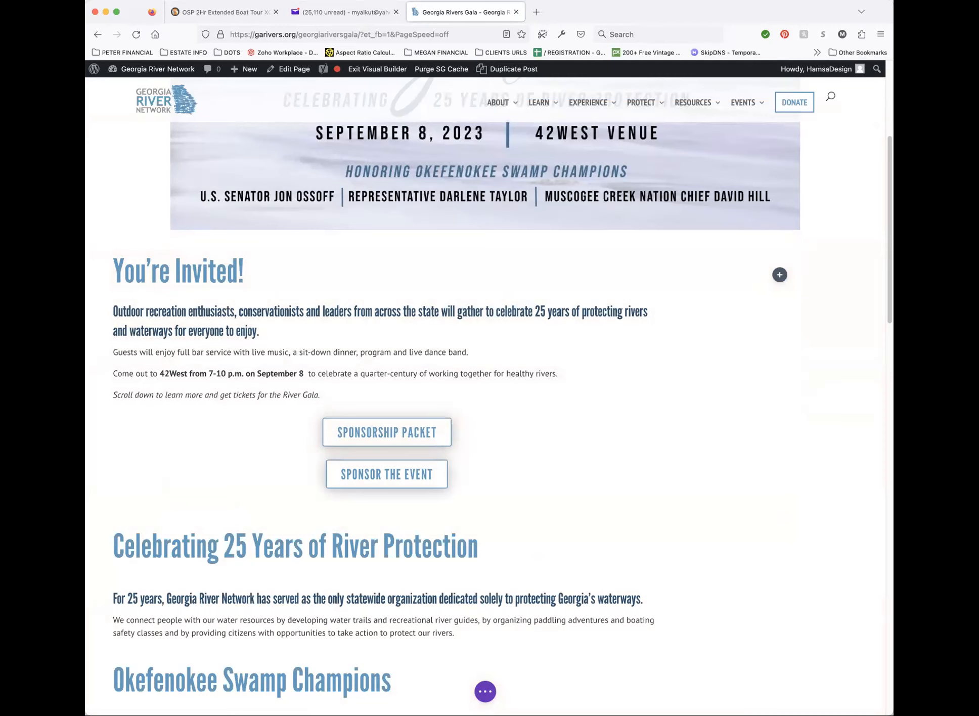
pyautogui.scroll(-1, 516, 252)
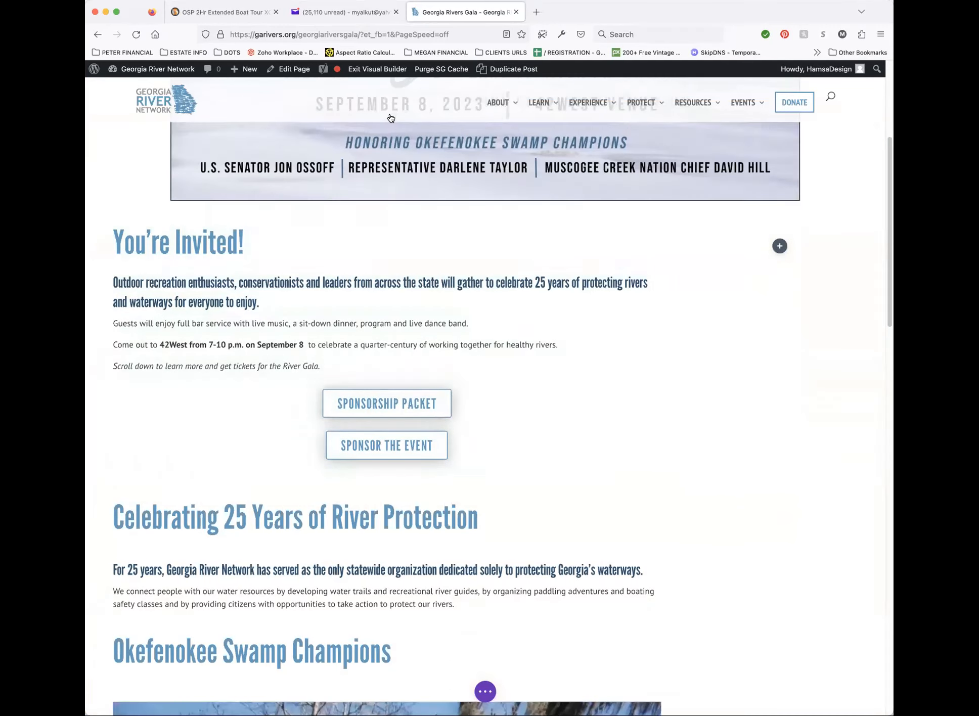
pyautogui.click(372, 70)
pyautogui.click(560, 453)
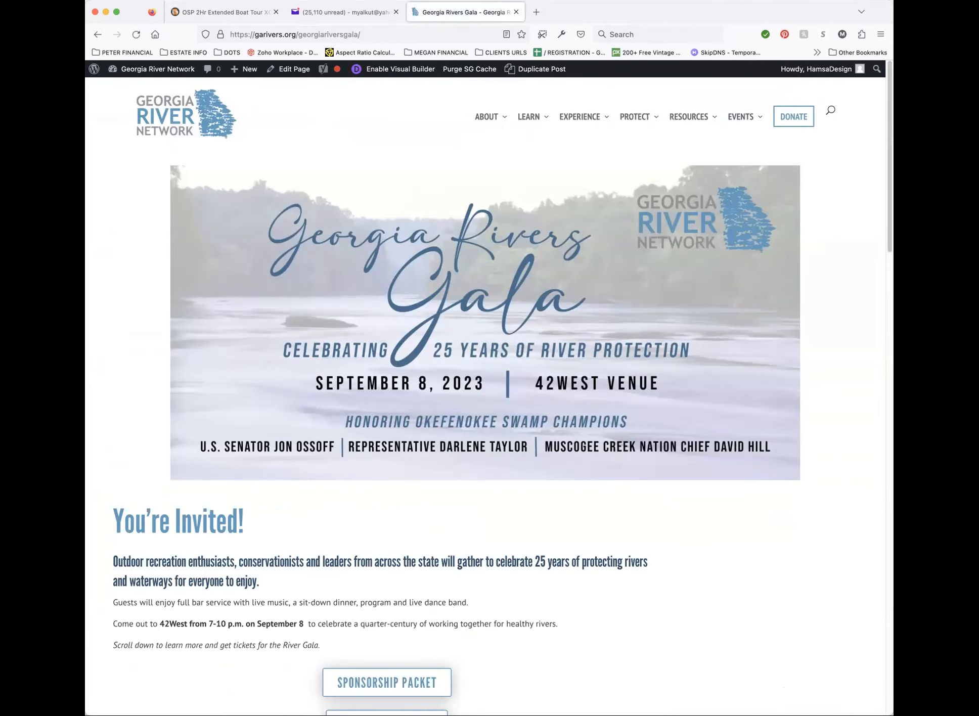
# Step: Review the champions row on the live page at desktop width and at a narrow phone width
pyautogui.scroll(-10, 486, 394)
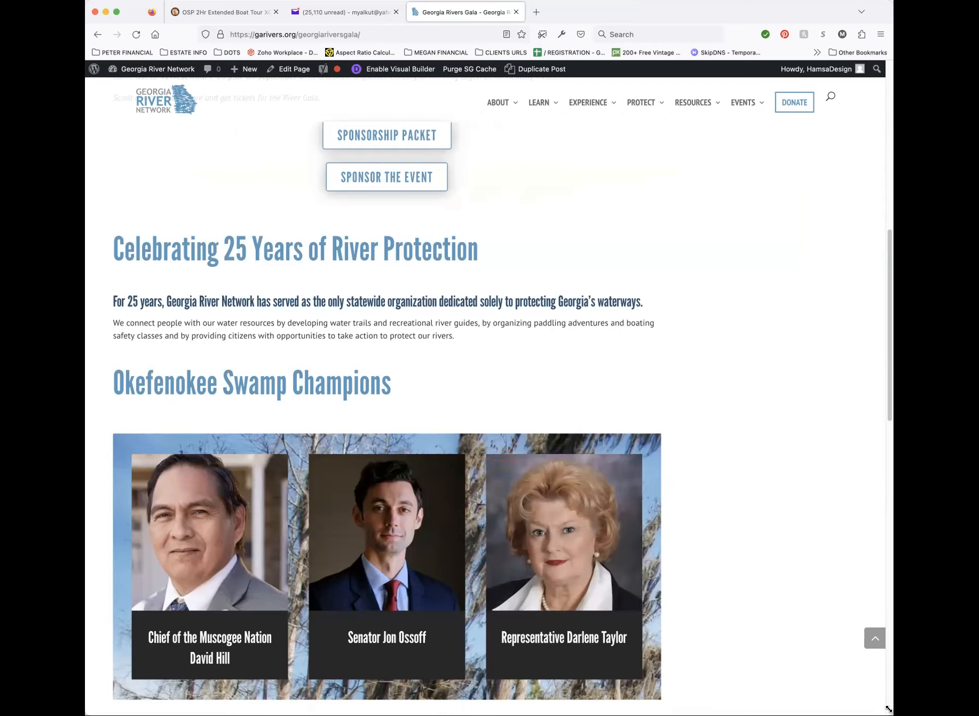
pyautogui.moveTo(888, 709); pyautogui.dragTo(613, 675)
pyautogui.scroll(-15, 610, 676)
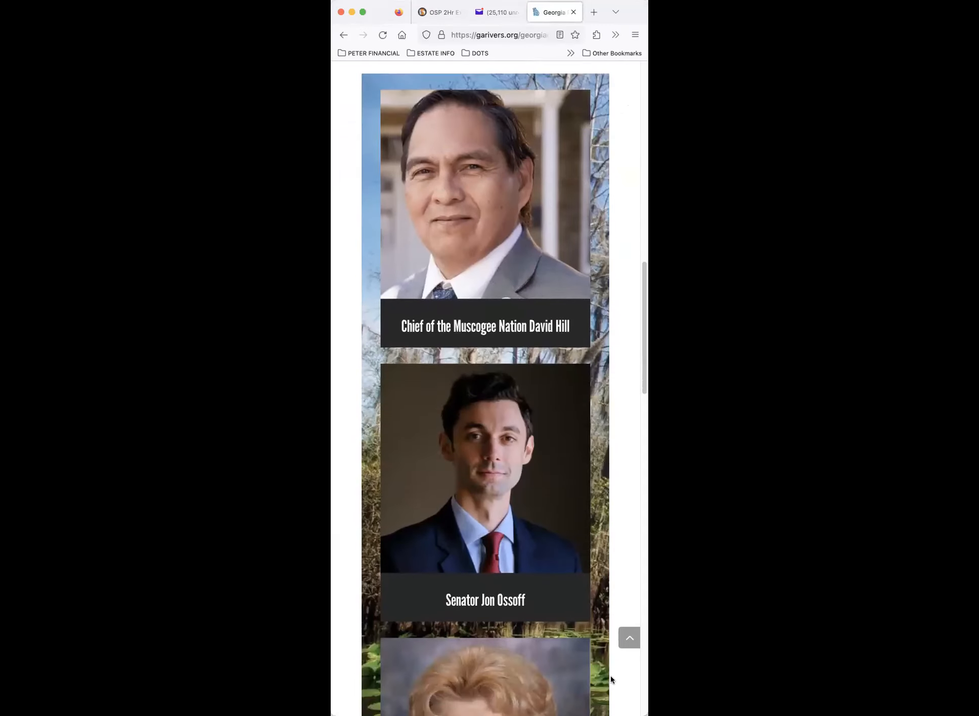
pyautogui.scroll(-1, 611, 676)
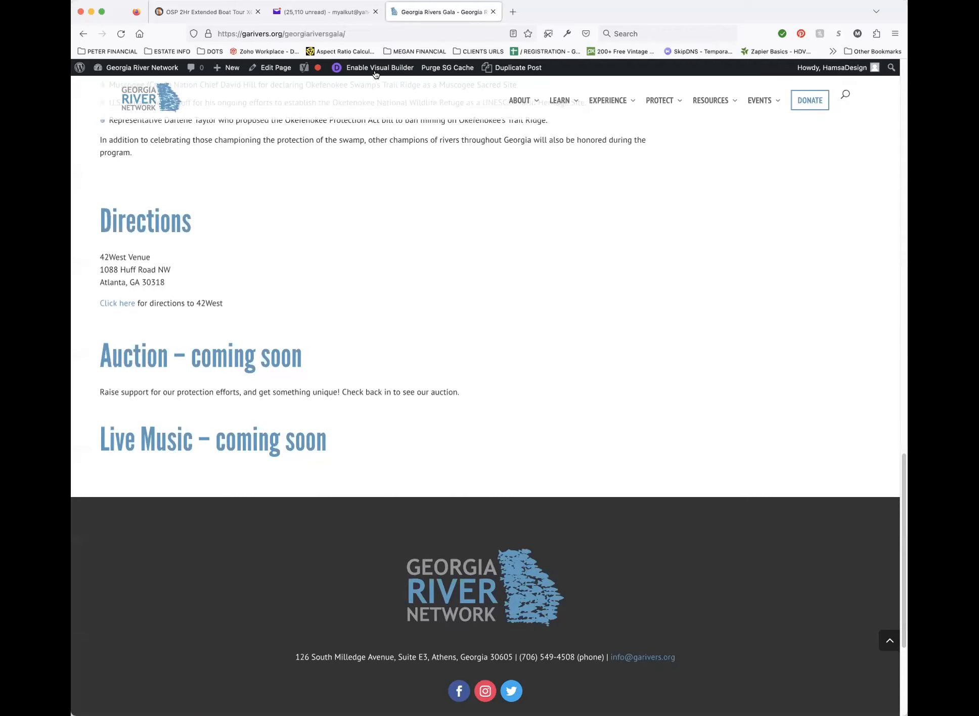
# Step: Re-enable the Visual Builder and check the stacked champions portraits in a phone-width window
pyautogui.click(375, 69)
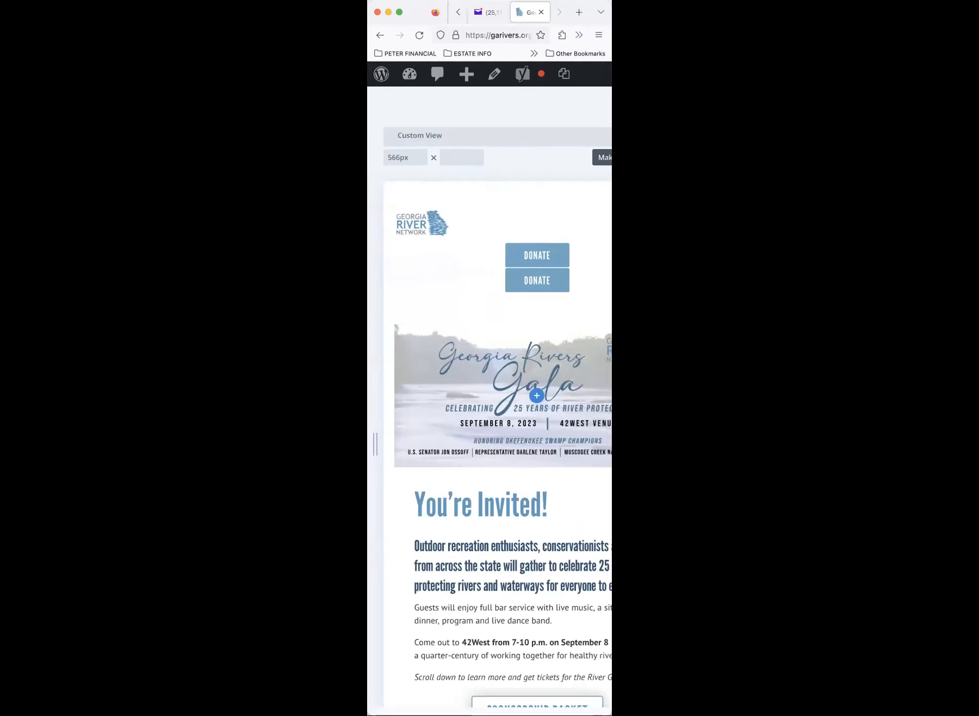
pyautogui.scroll(-15, 559, 593)
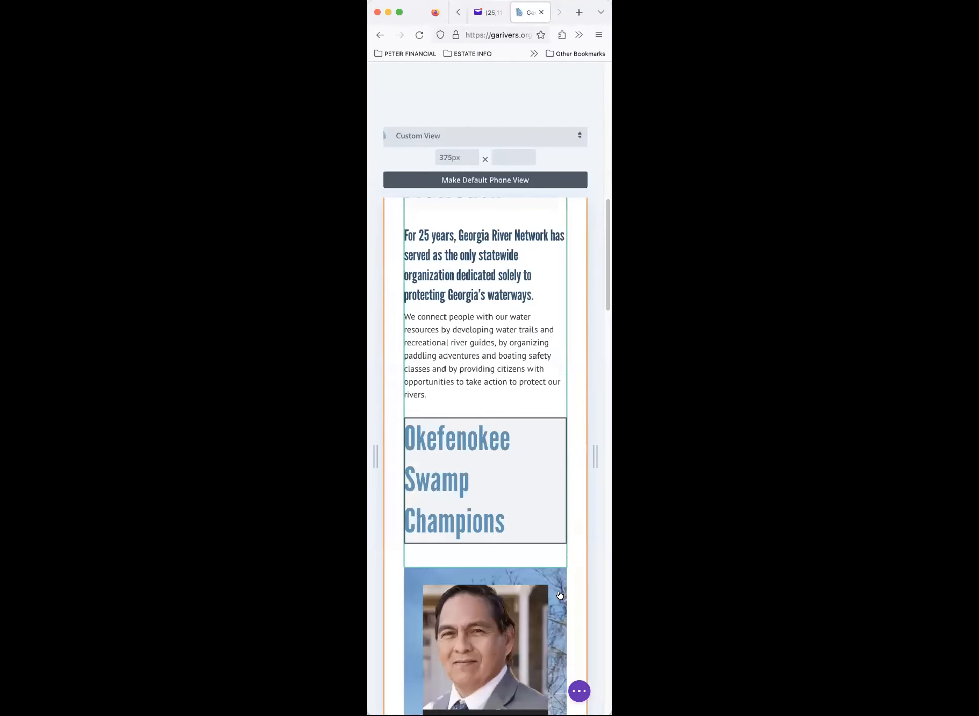
pyautogui.scroll(-1, 564, 607)
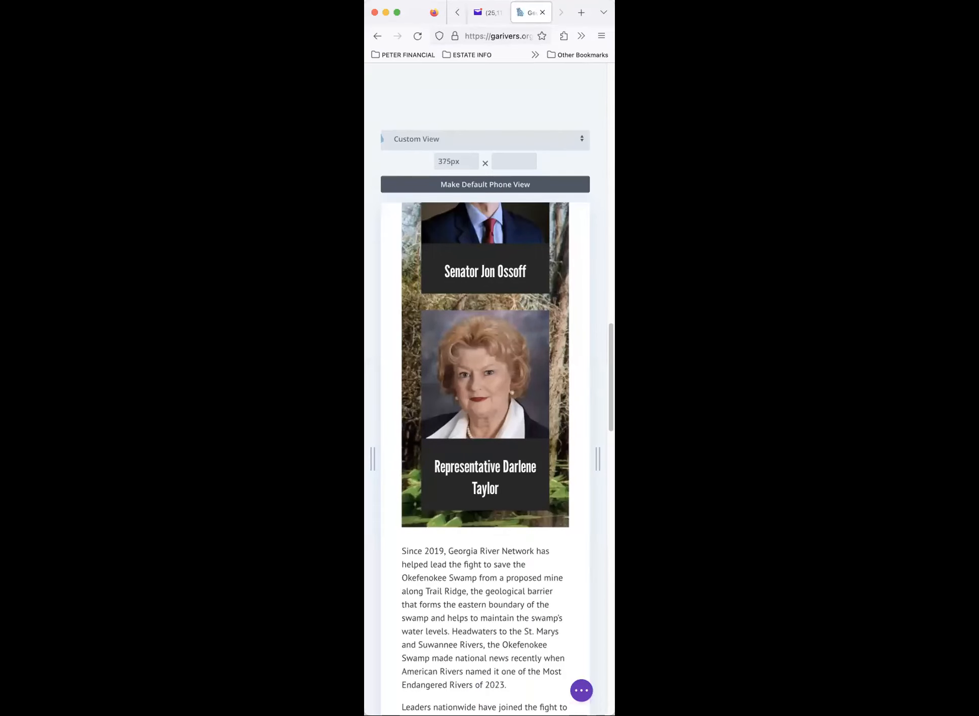
pyautogui.moveTo(615, 445); pyautogui.dragTo(655, 445)
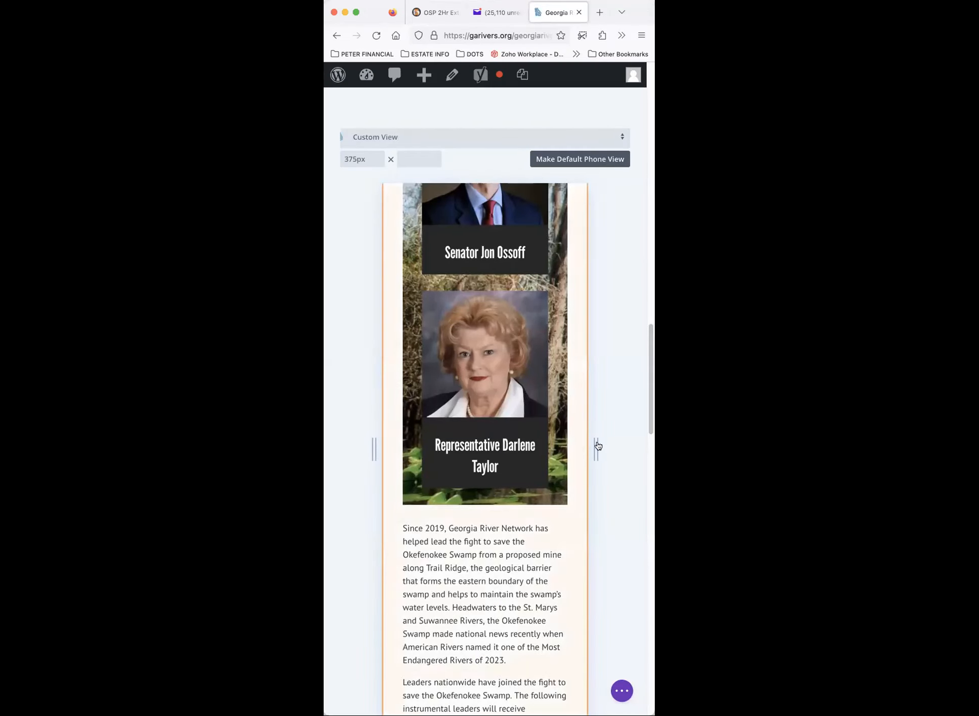
pyautogui.scroll(3, 597, 446)
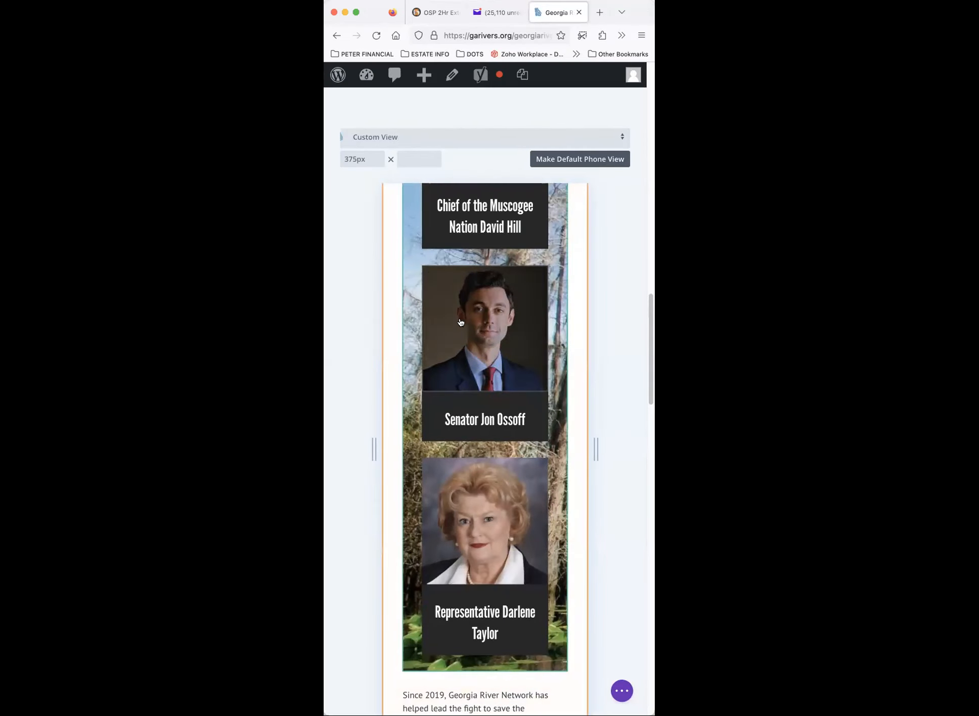
# Step: Copy the module styles of the middle champion's portrait and paste them onto the third champion's portrait
pyautogui.rightClick(442, 298)
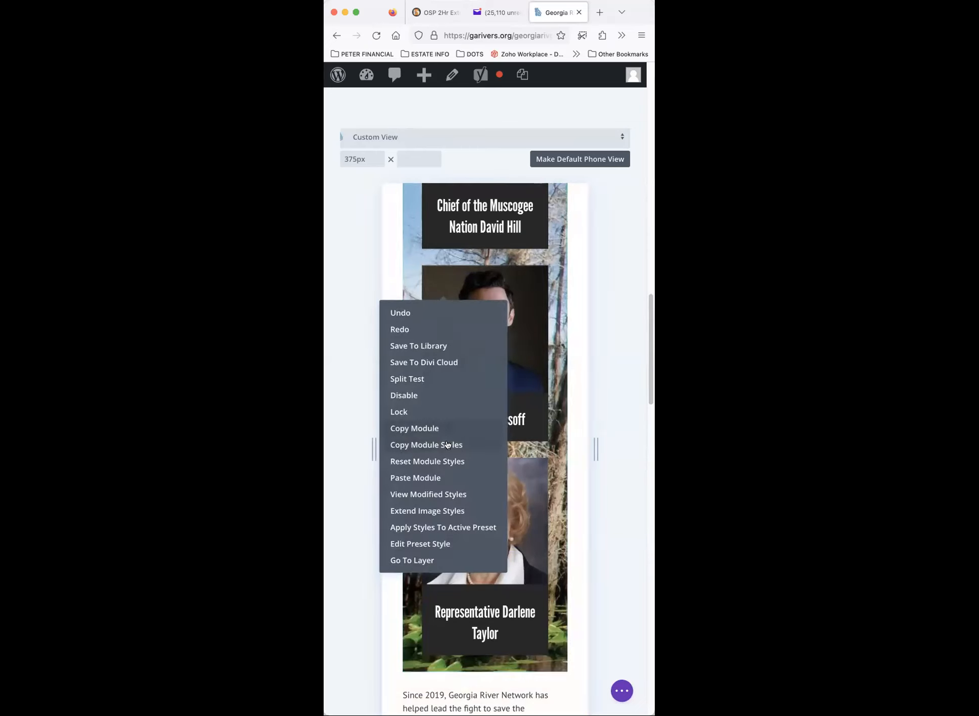
pyautogui.click(441, 487)
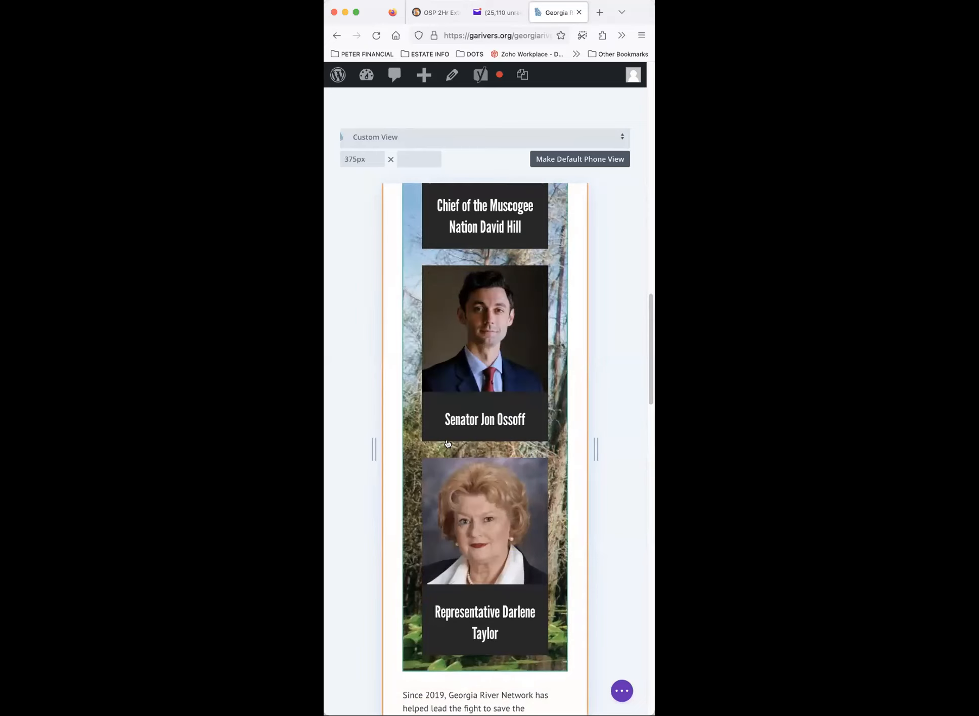
pyautogui.rightClick(441, 487)
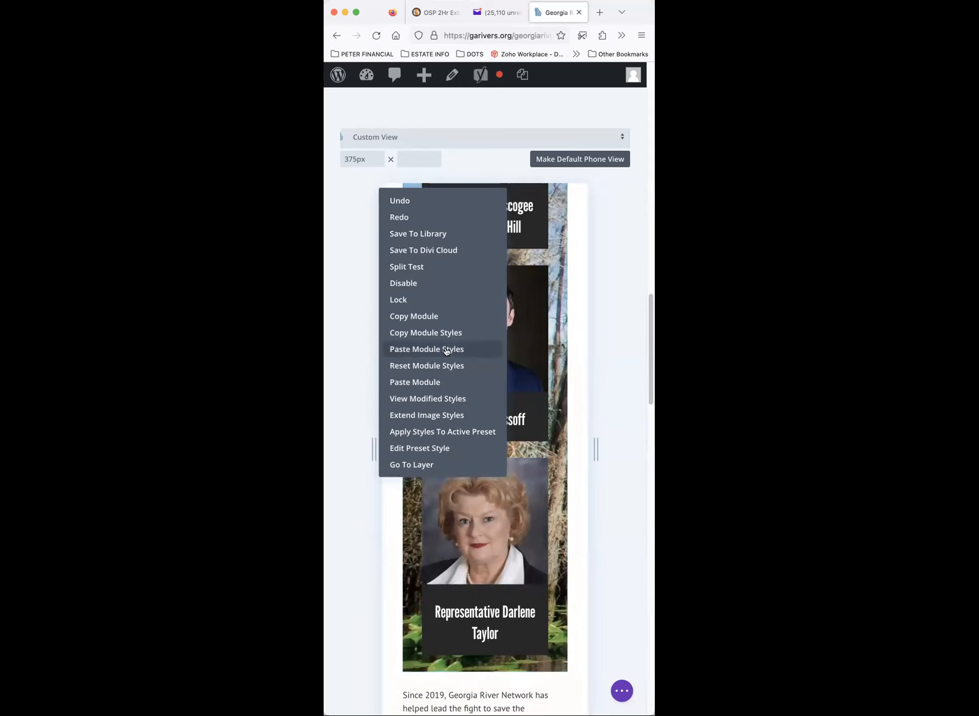
pyautogui.click(446, 349)
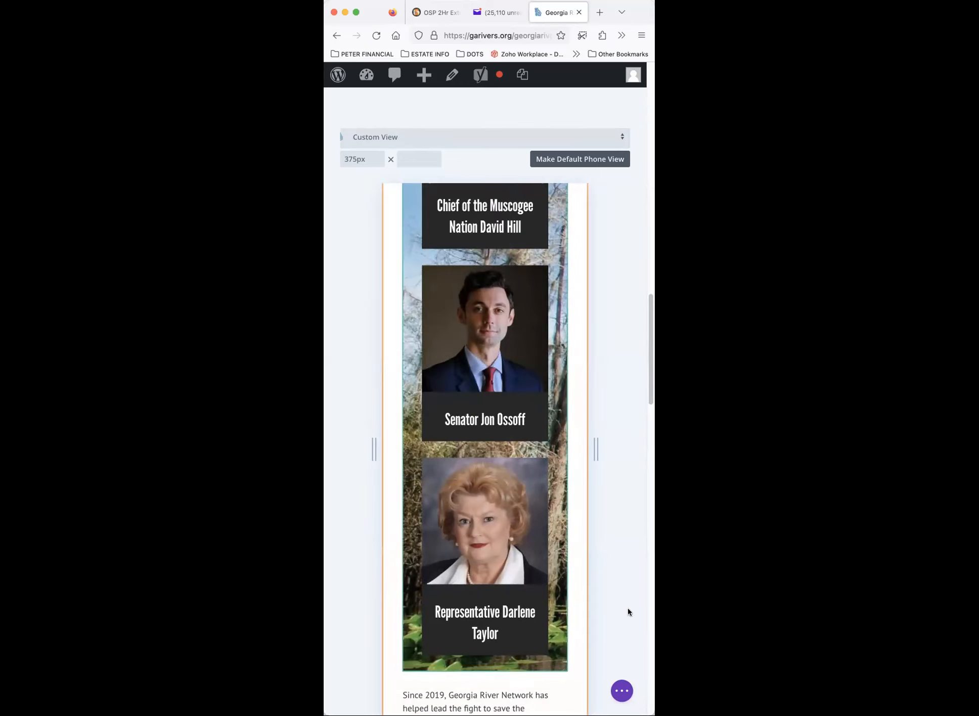
# Step: Save the page and widen the browser window to check the champions row at desktop width
pyautogui.click(622, 691)
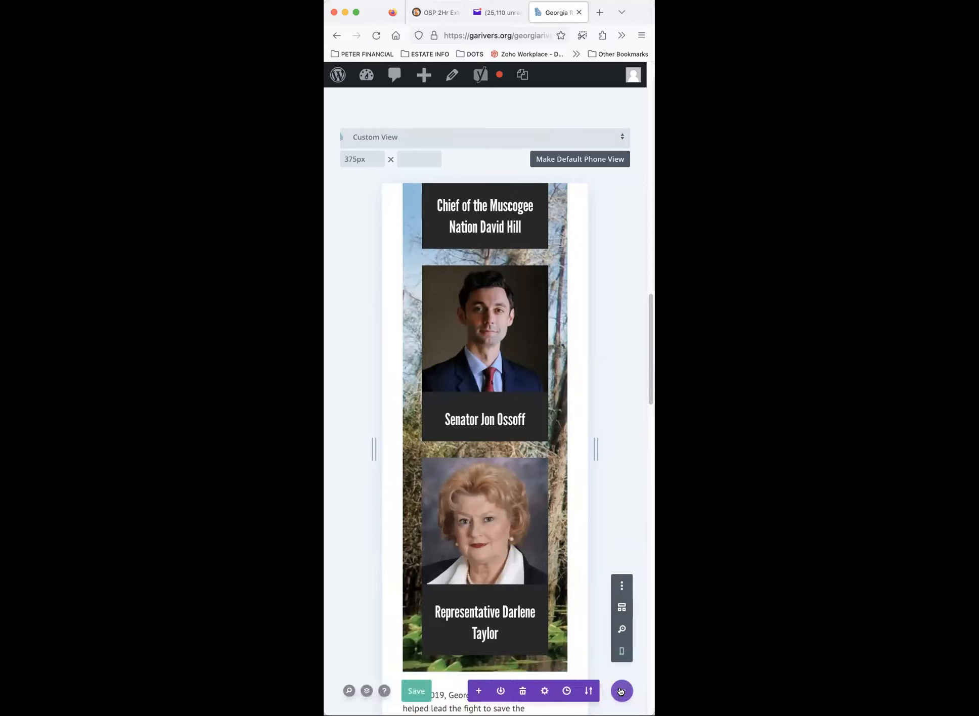
pyautogui.click(414, 691)
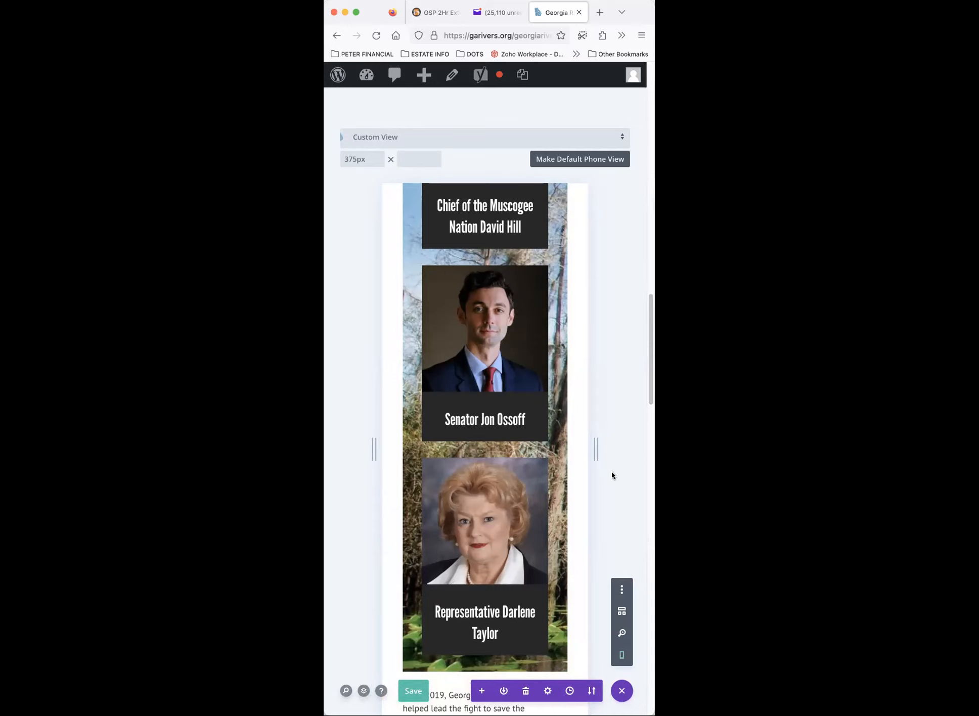
pyautogui.press('super+s')
pyautogui.moveTo(654, 714); pyautogui.dragTo(916, 714)
pyautogui.scroll(-10, 787, 614)
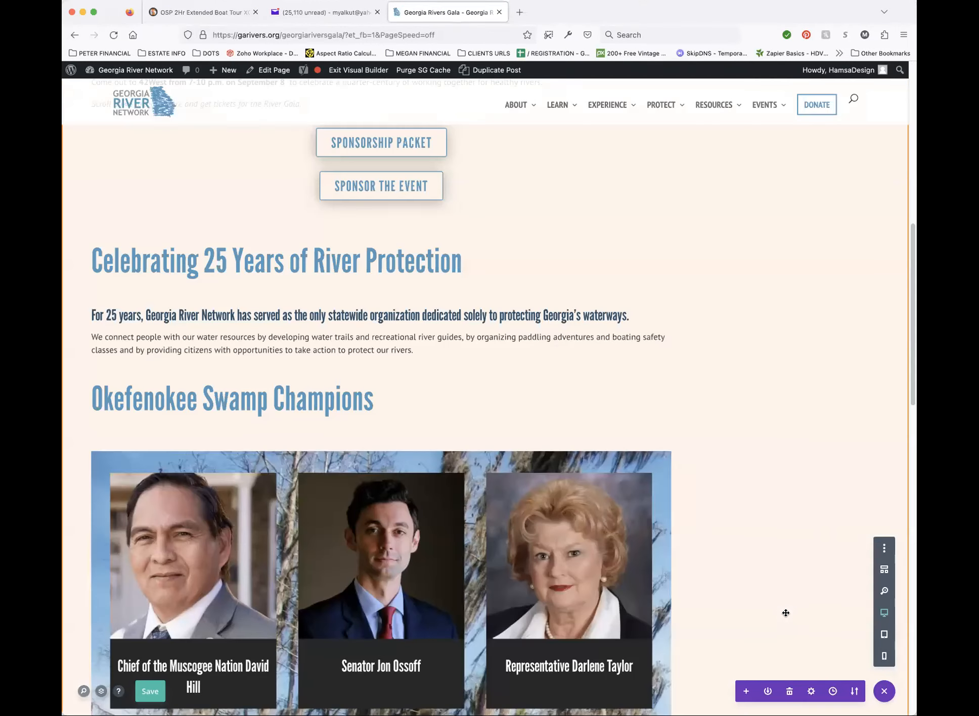
# Step: Open the third champion's portrait settings and examine its sizing options and its image alignment for phones
pyautogui.scroll(-5, 594, 349)
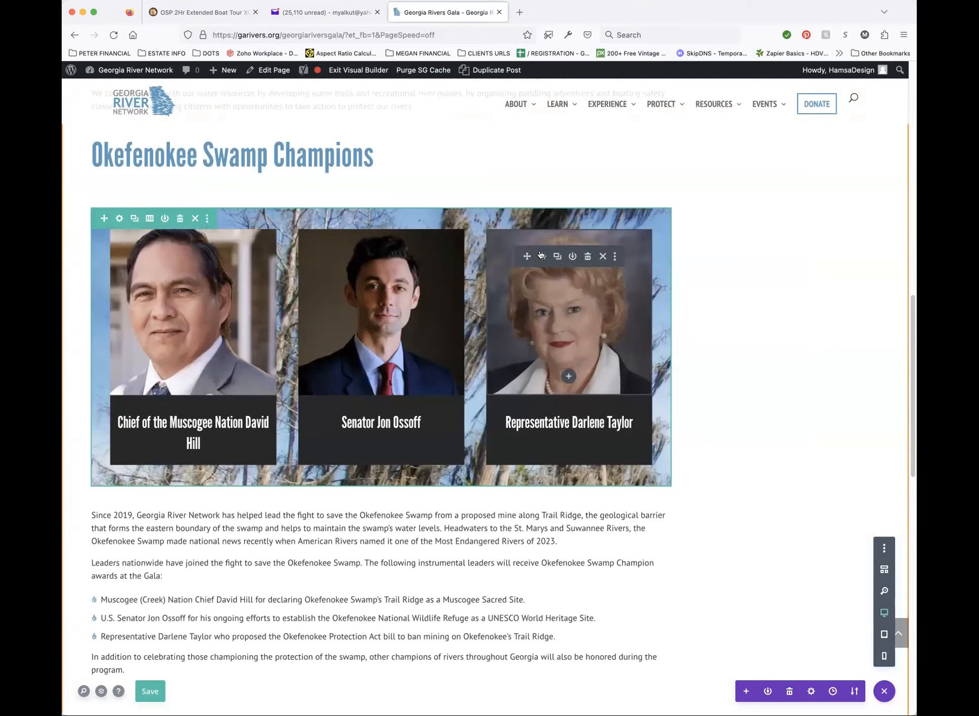
pyautogui.click(540, 256)
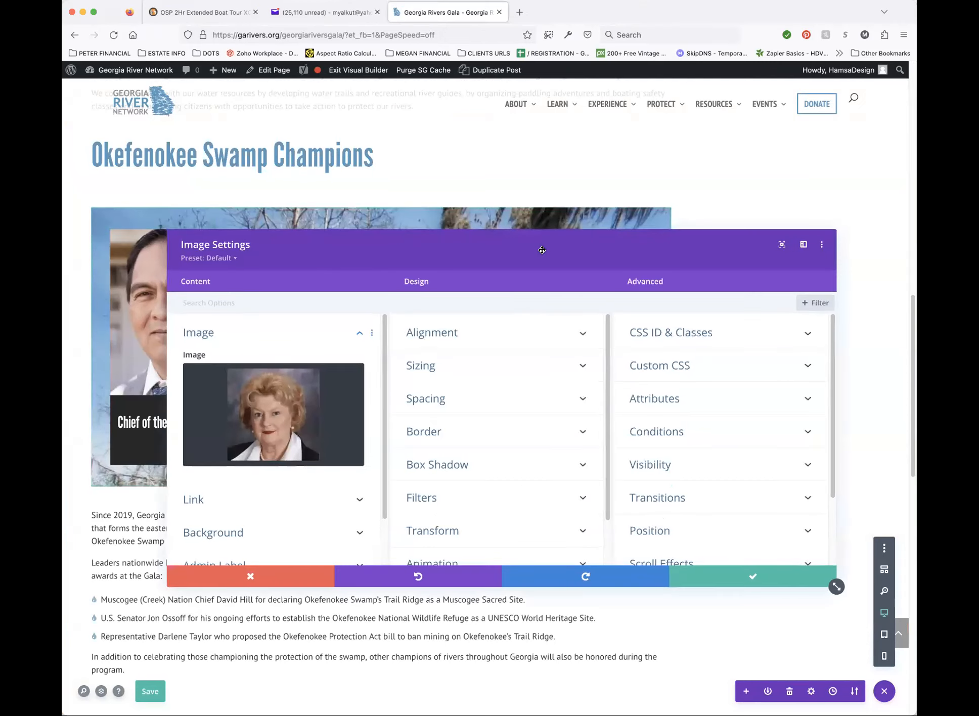
pyautogui.click(459, 365)
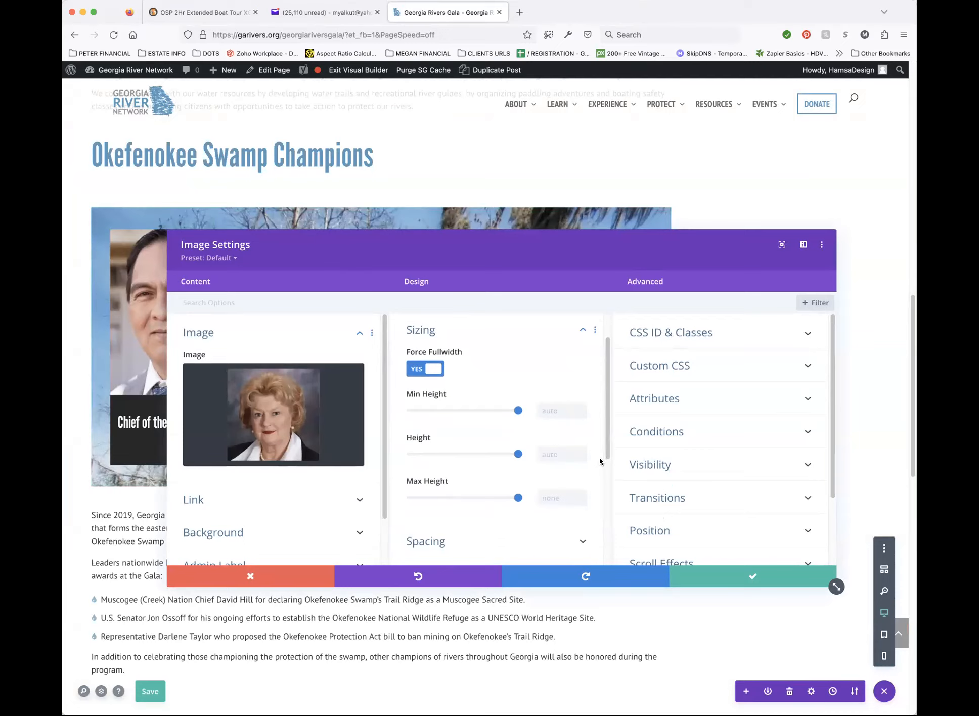
pyautogui.scroll(-1, 565, 475)
pyautogui.scroll(-3, 565, 477)
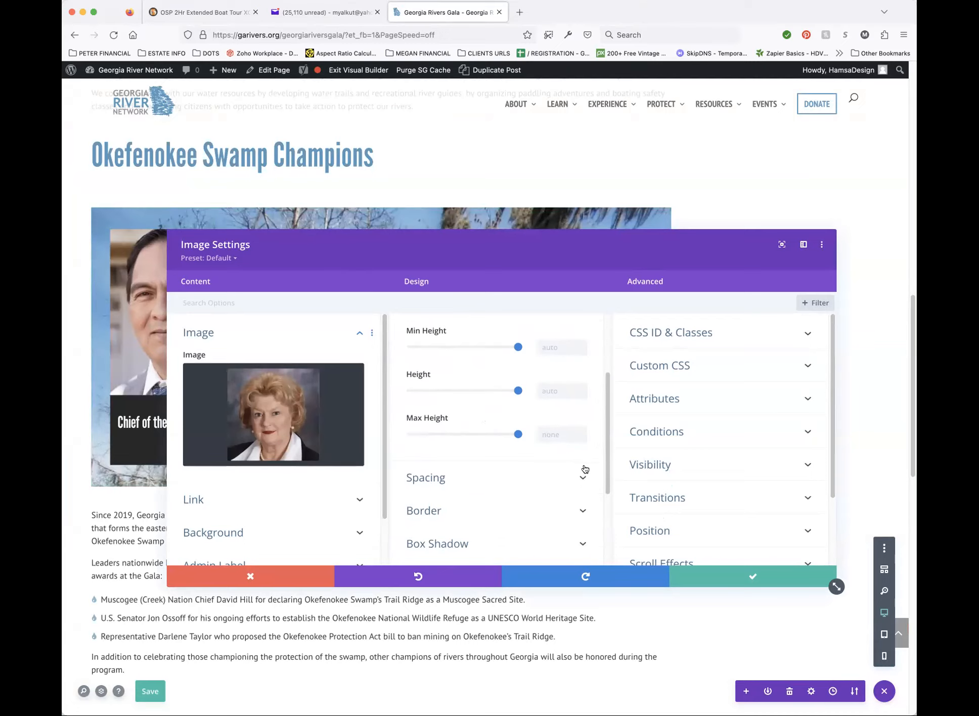
pyautogui.scroll(5, 577, 463)
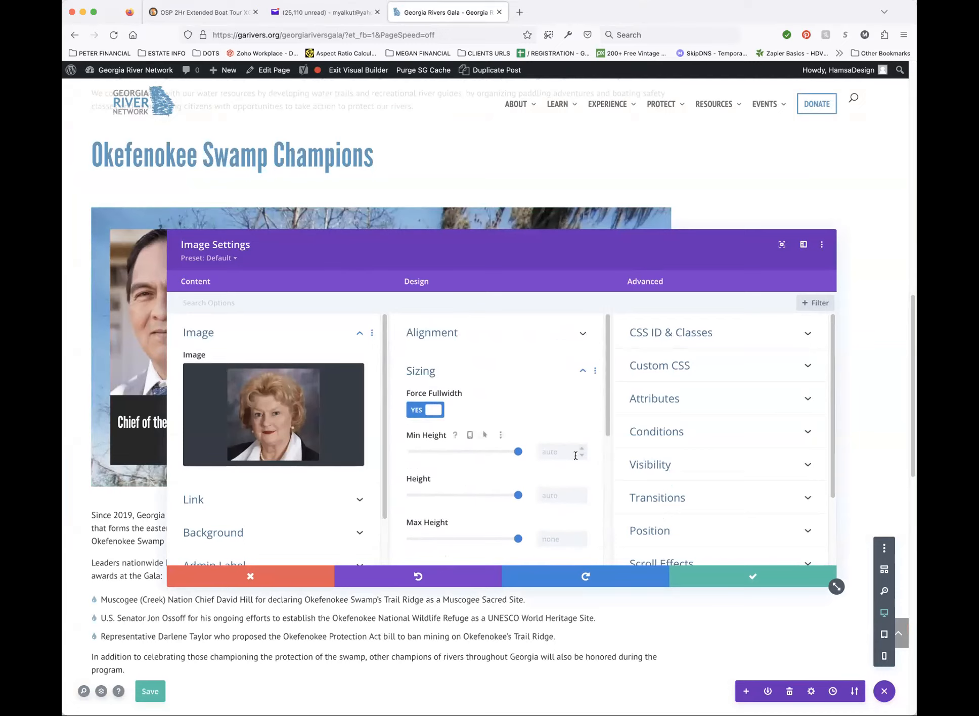
pyautogui.click(483, 337)
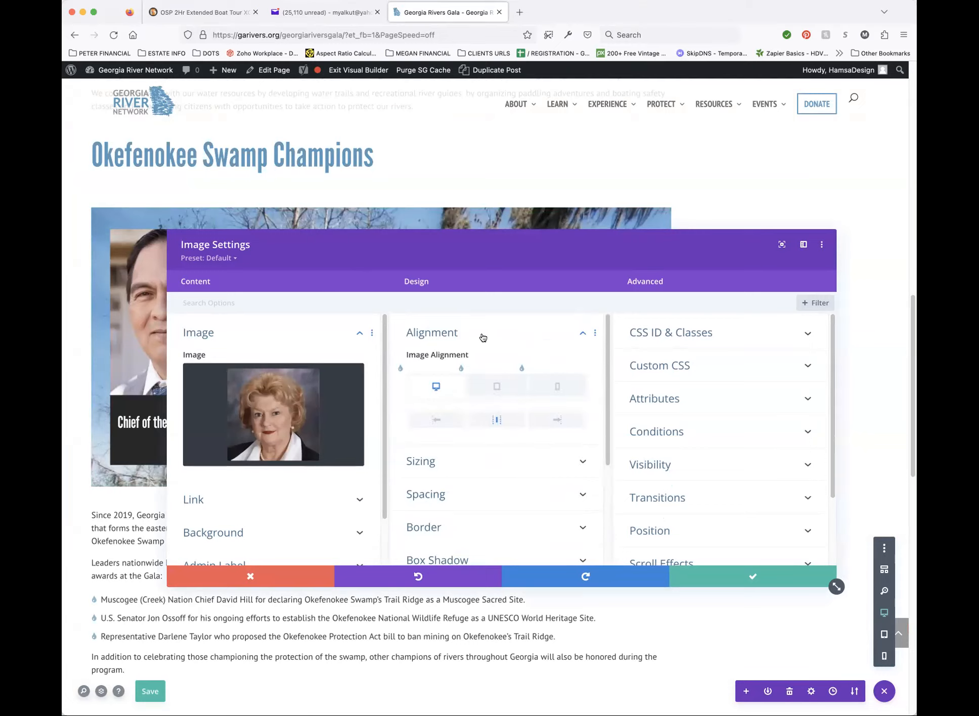
pyautogui.click(558, 386)
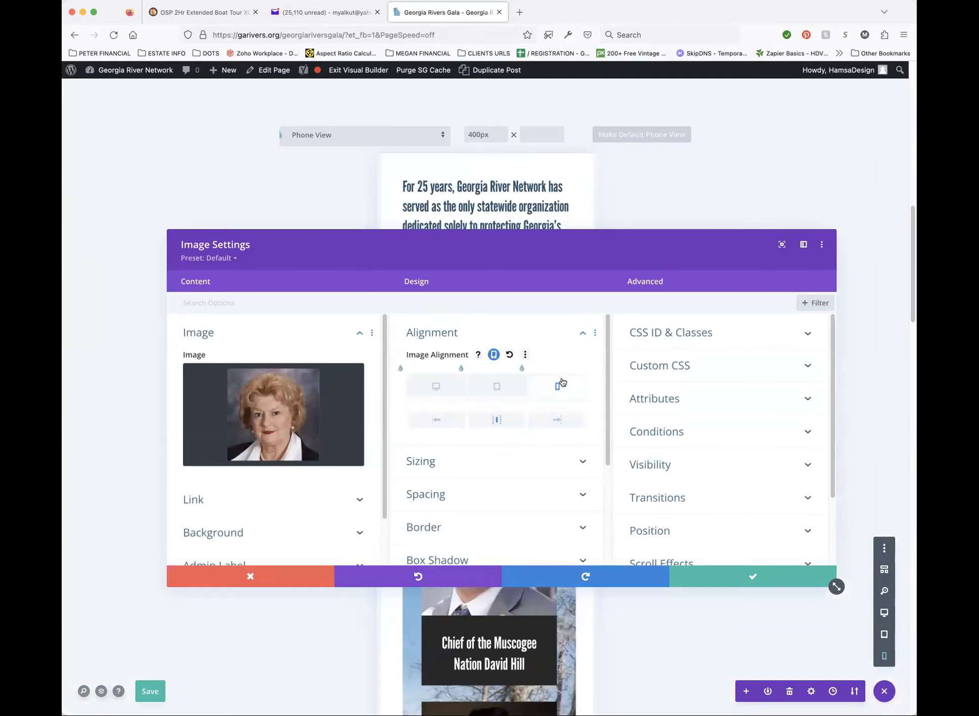
# Step: Turn off Force Fullwidth for the third champion's portrait, check it in phone view, and save the change
pyautogui.scroll(-3, 578, 447)
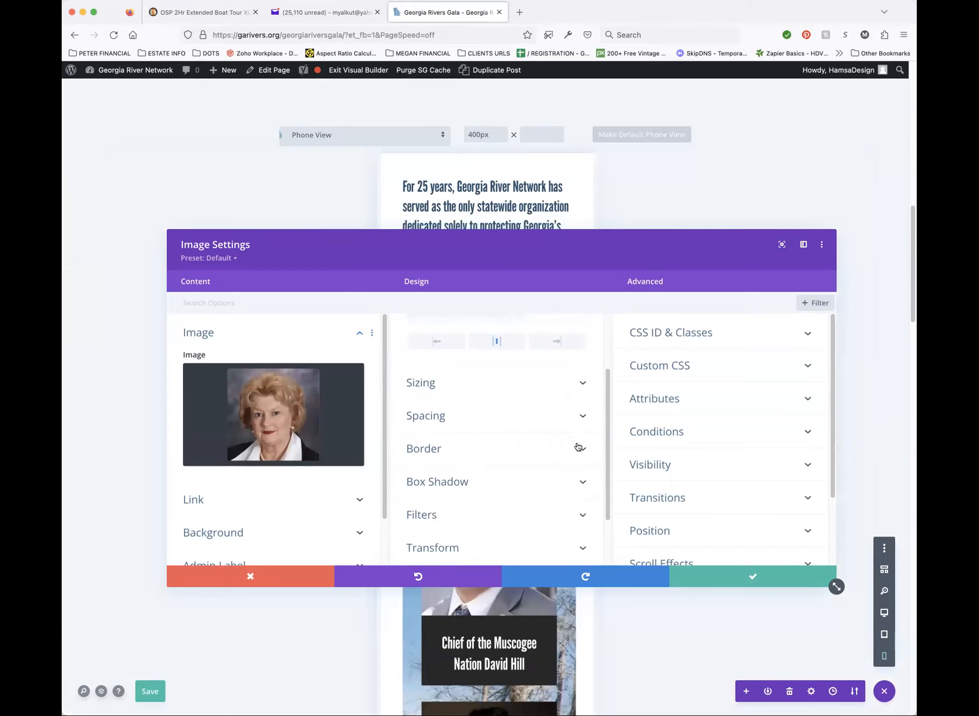
pyautogui.click(505, 368)
pyautogui.scroll(1, 507, 369)
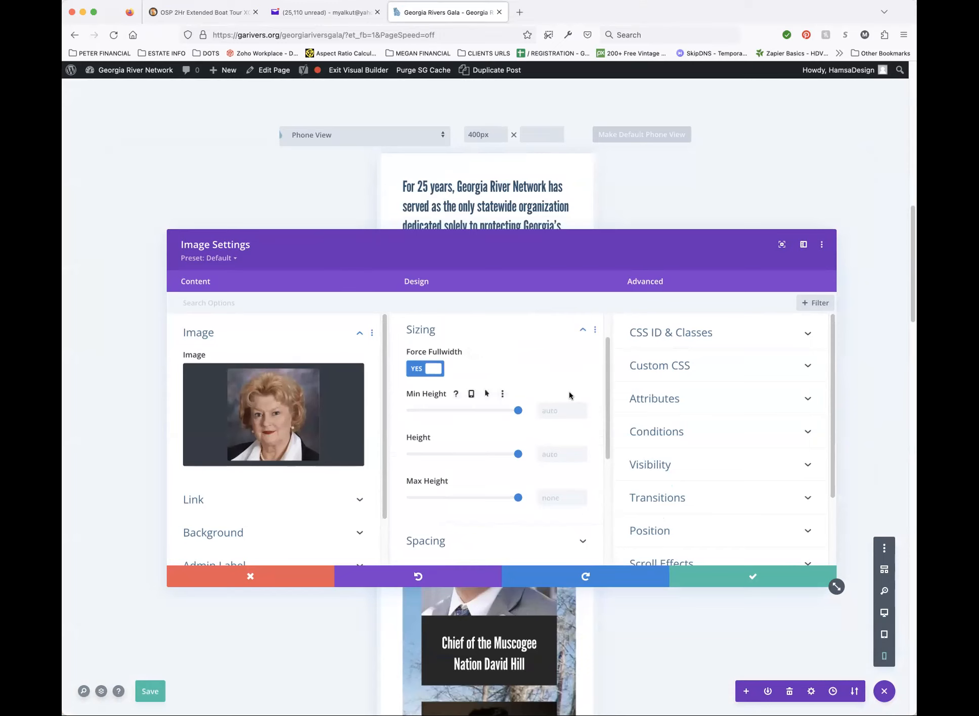
pyautogui.scroll(-1, 577, 412)
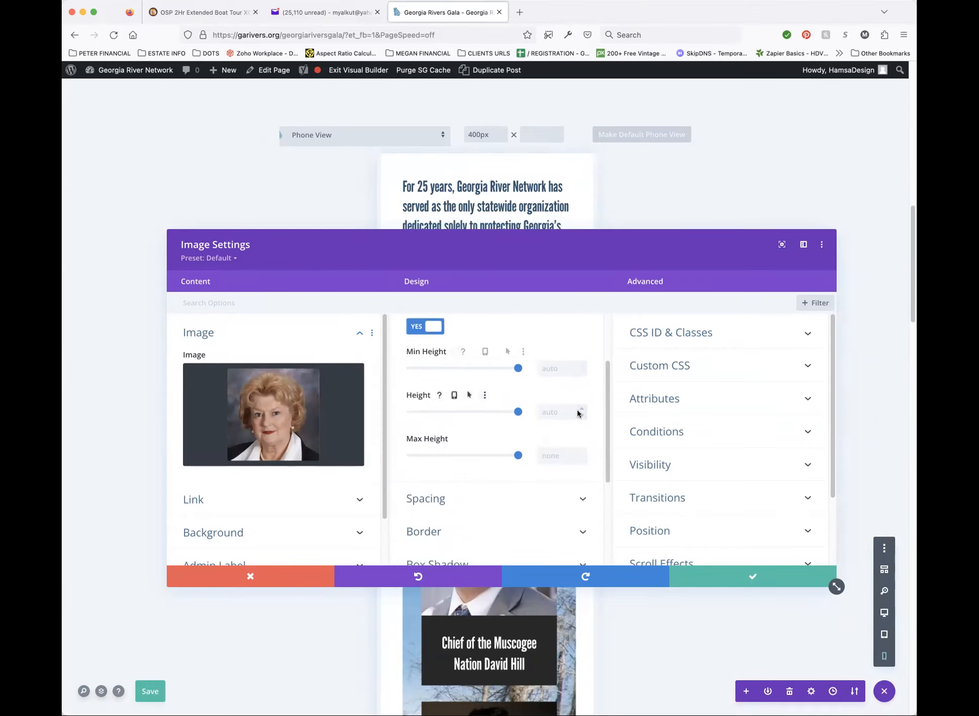
pyautogui.scroll(2, 578, 413)
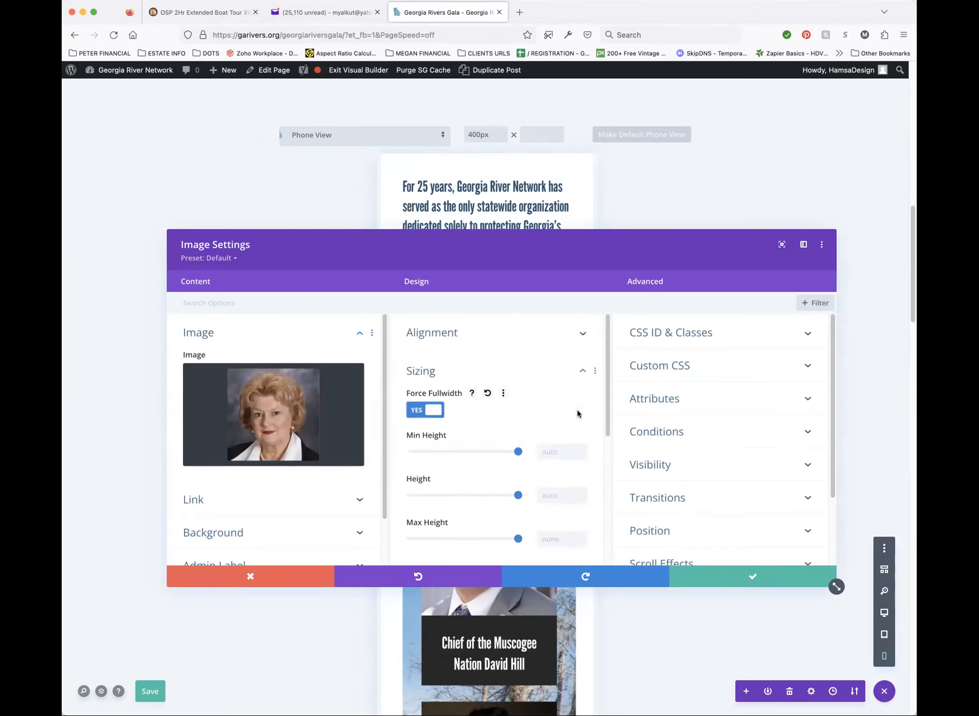
pyautogui.click(436, 410)
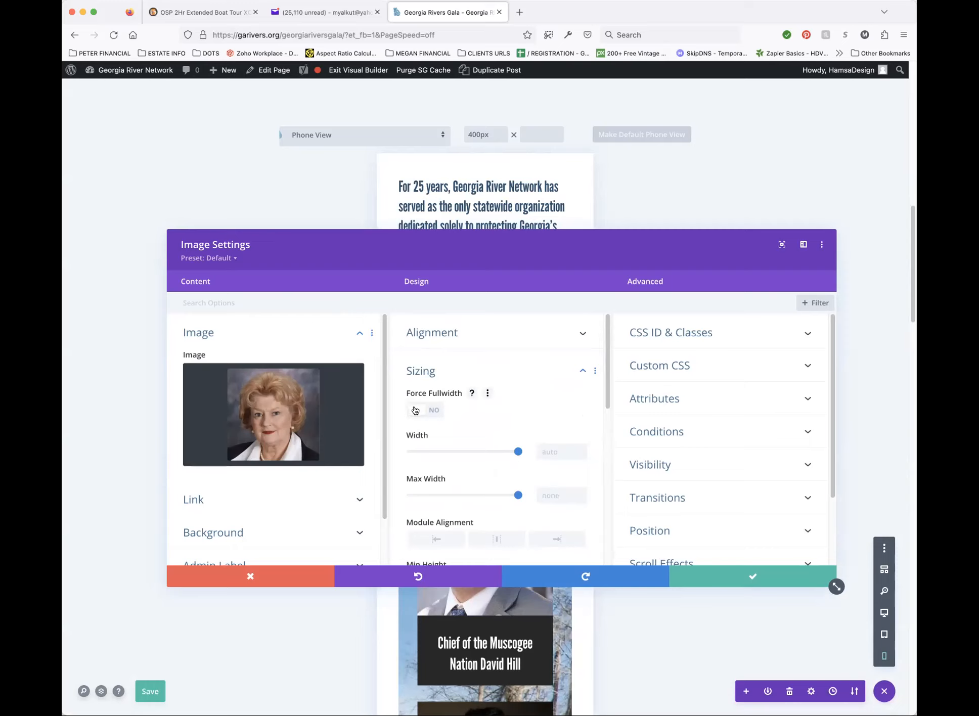
pyautogui.scroll(-15, 563, 623)
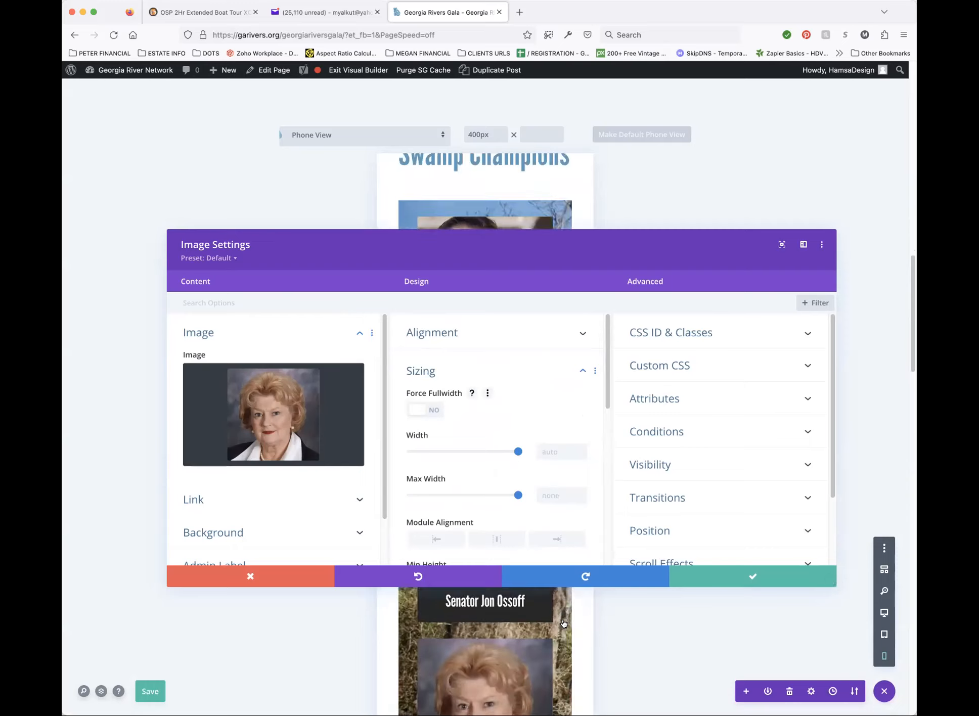
pyautogui.scroll(-3, 563, 624)
pyautogui.scroll(2, 563, 623)
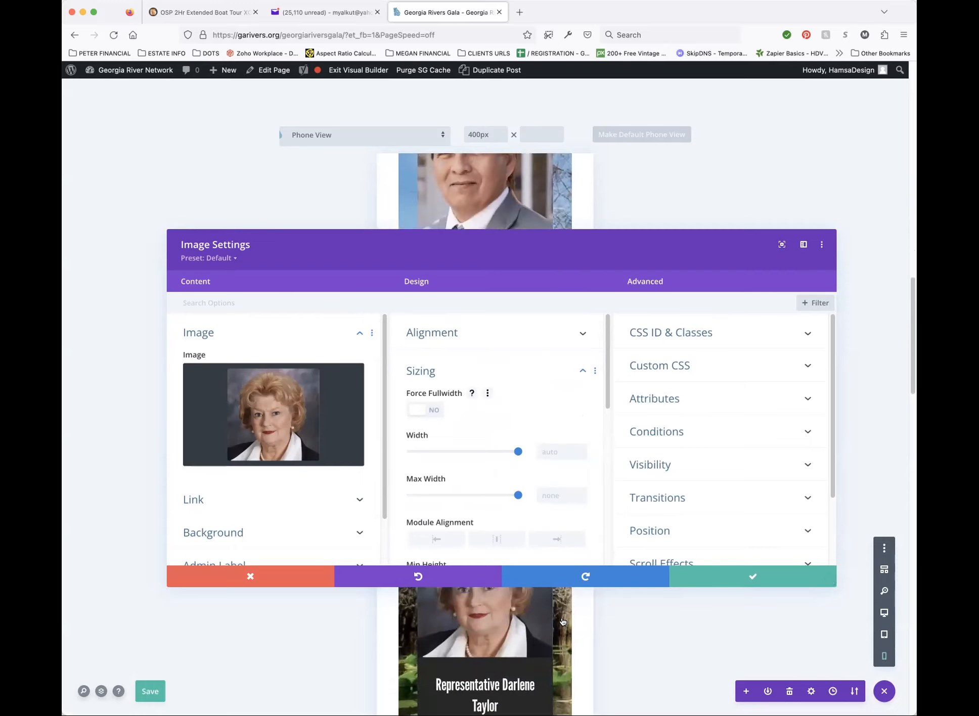
pyautogui.scroll(1, 563, 622)
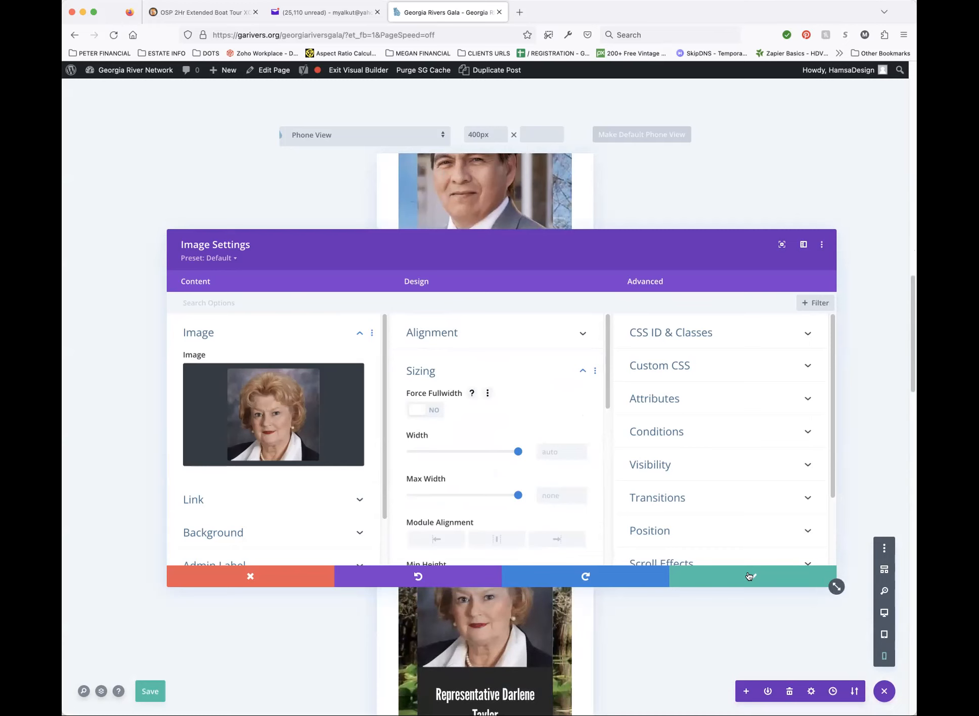
pyautogui.click(750, 577)
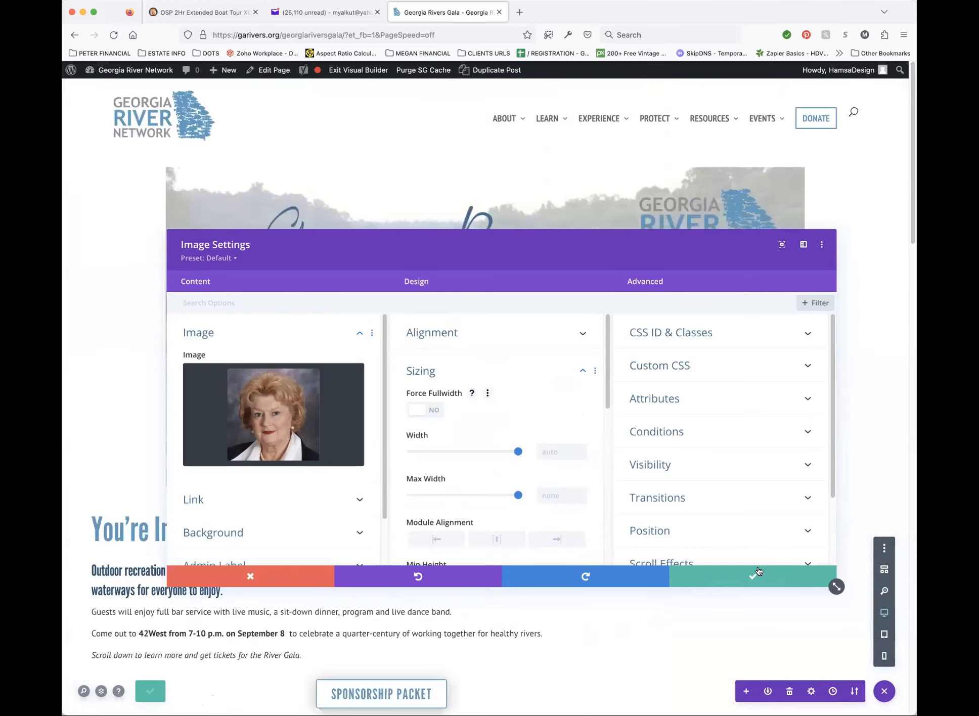
pyautogui.click(753, 575)
# Step: Check the champions row at desktop width and the stacked portraits in phone view
pyautogui.scroll(-10, 745, 624)
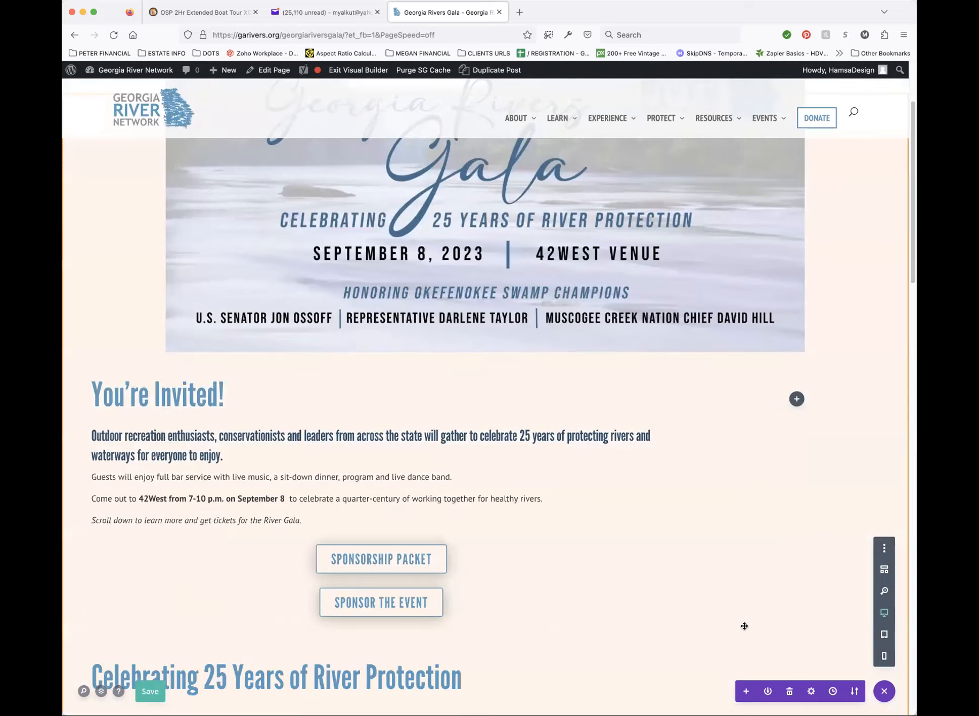
pyautogui.scroll(-5, 745, 624)
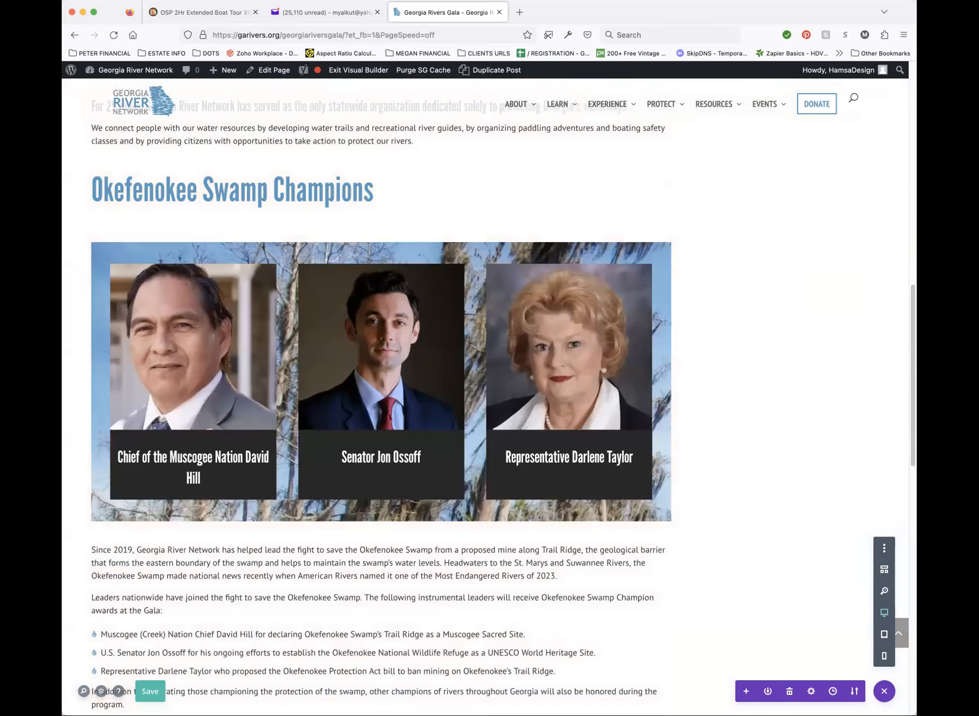
pyautogui.click(884, 656)
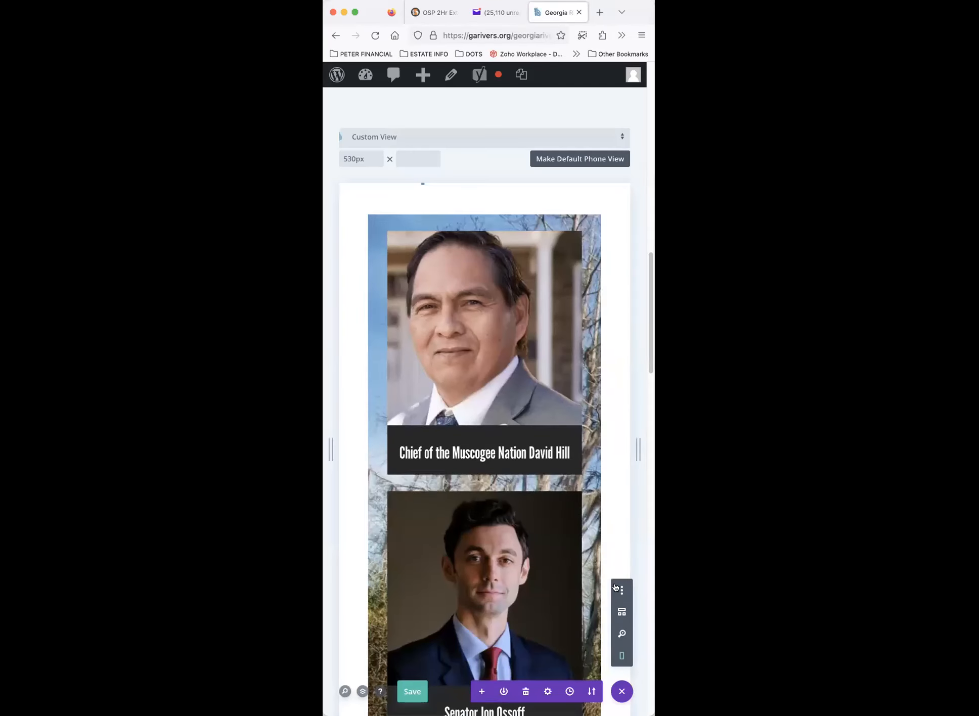
pyautogui.scroll(-5, 586, 593)
pyautogui.scroll(-2, 587, 593)
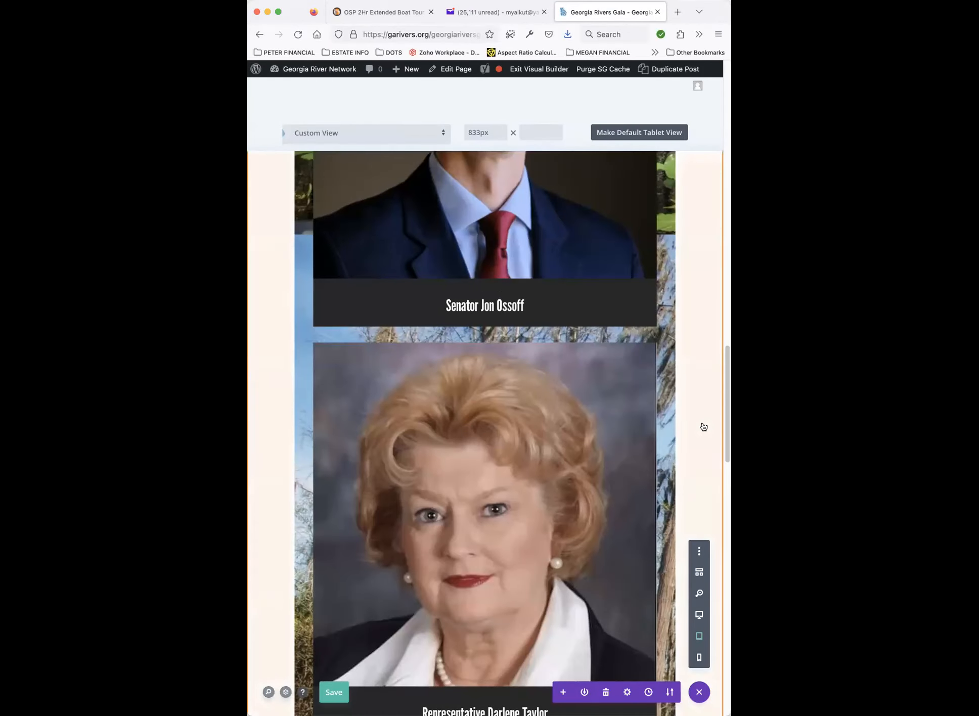
# Step: Check the third champion's portrait at tablet width and save the page
pyautogui.scroll(-5, 704, 411)
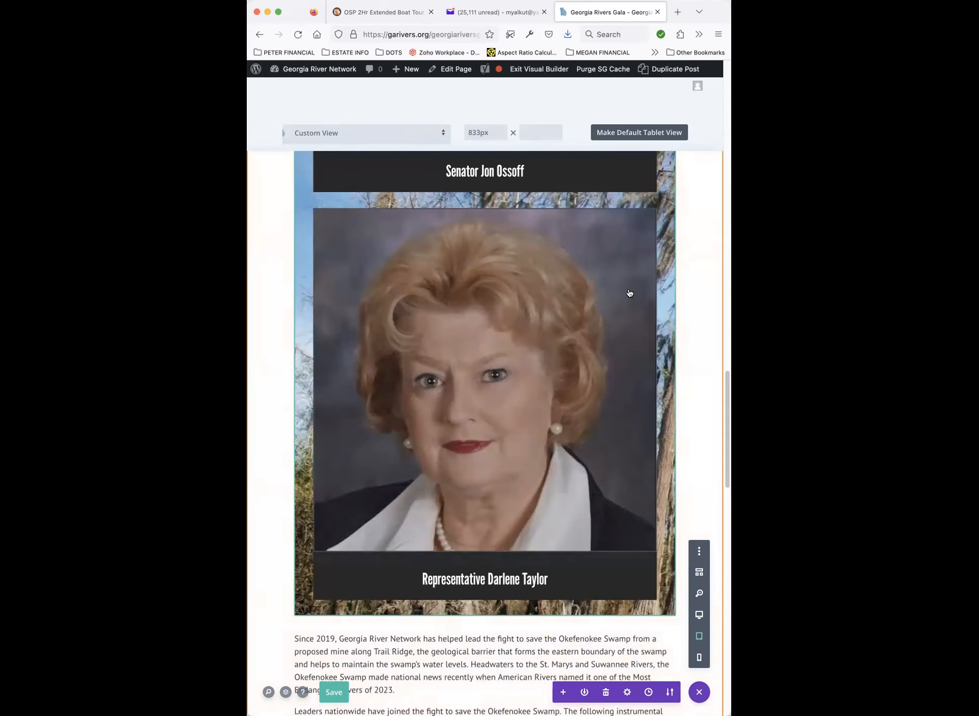
pyautogui.scroll(5, 652, 303)
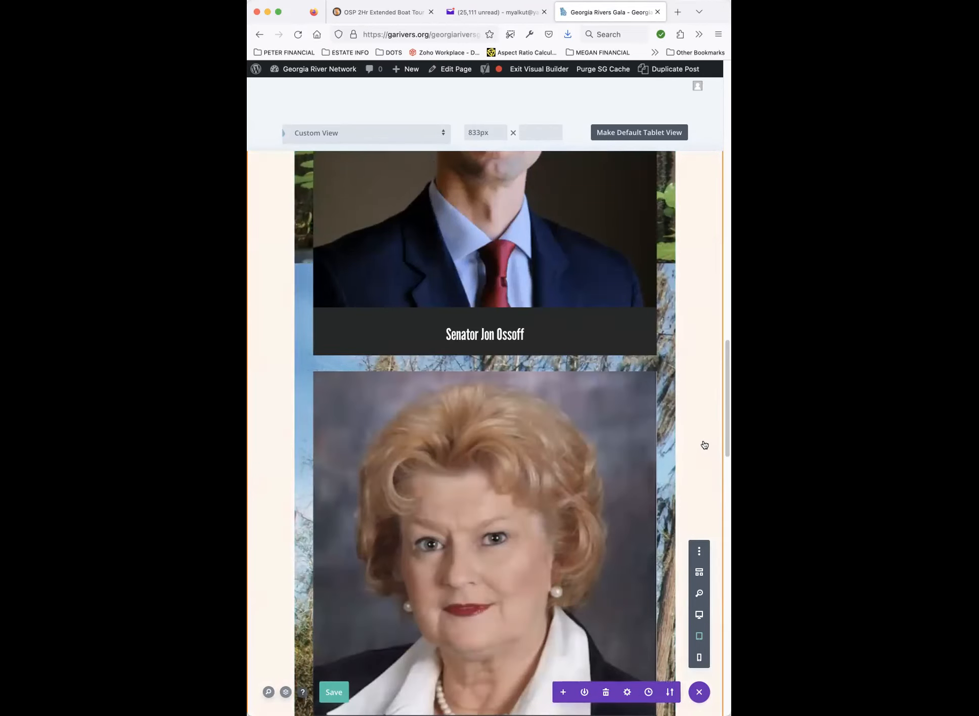
pyautogui.scroll(2, 713, 471)
pyautogui.press('super+s')
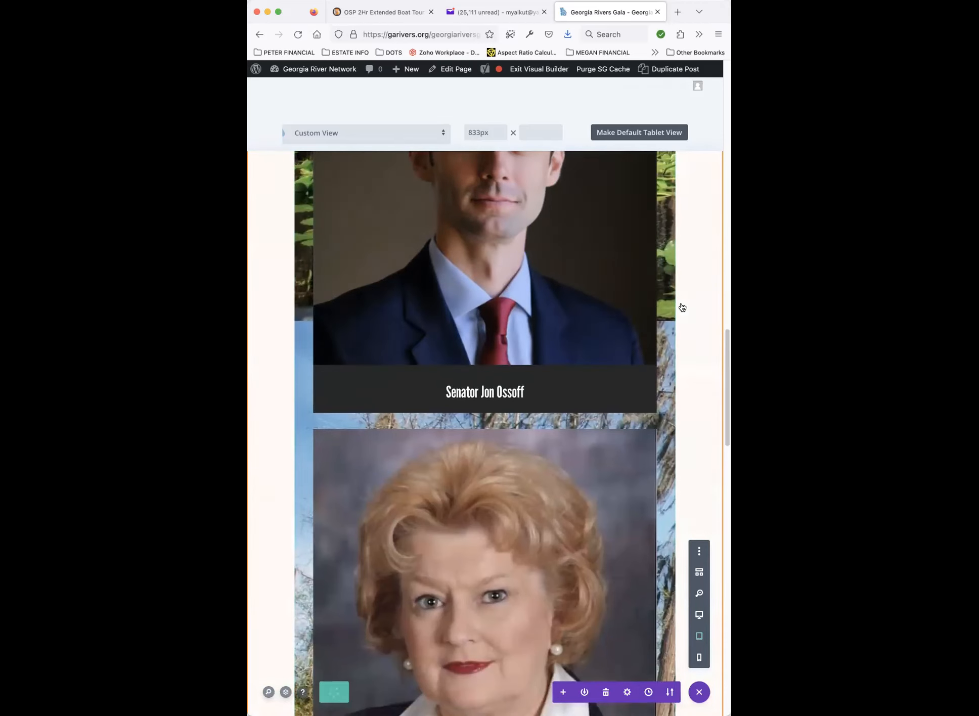
# Step: Compare the three stacked champions portraits and their name captions in tablet view
pyautogui.scroll(2, 690, 312)
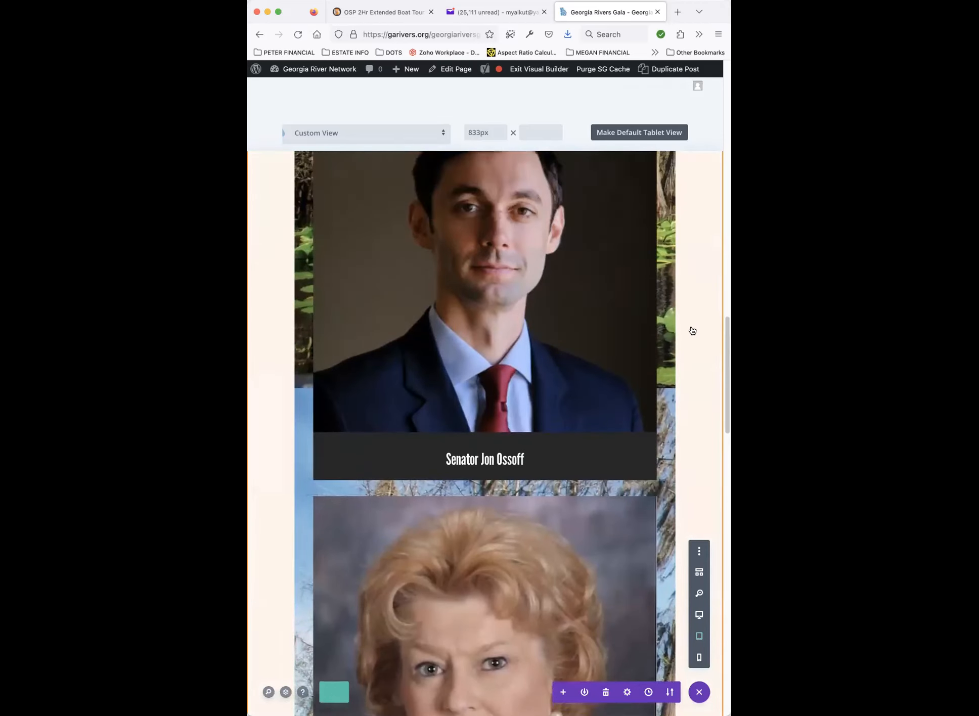
pyautogui.scroll(5, 693, 339)
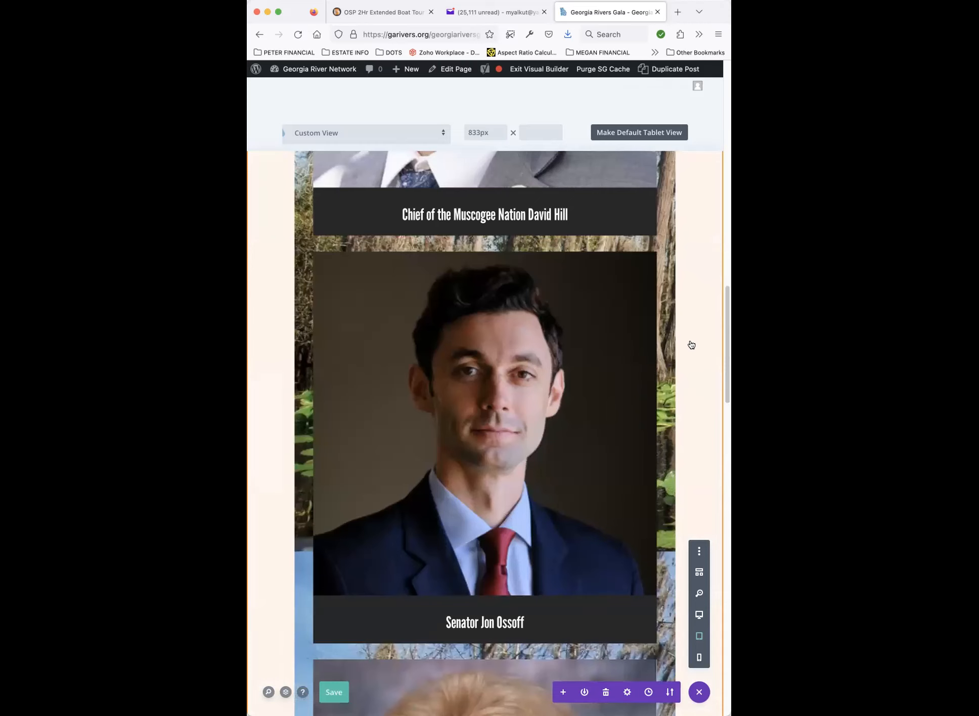
pyautogui.scroll(-5, 691, 345)
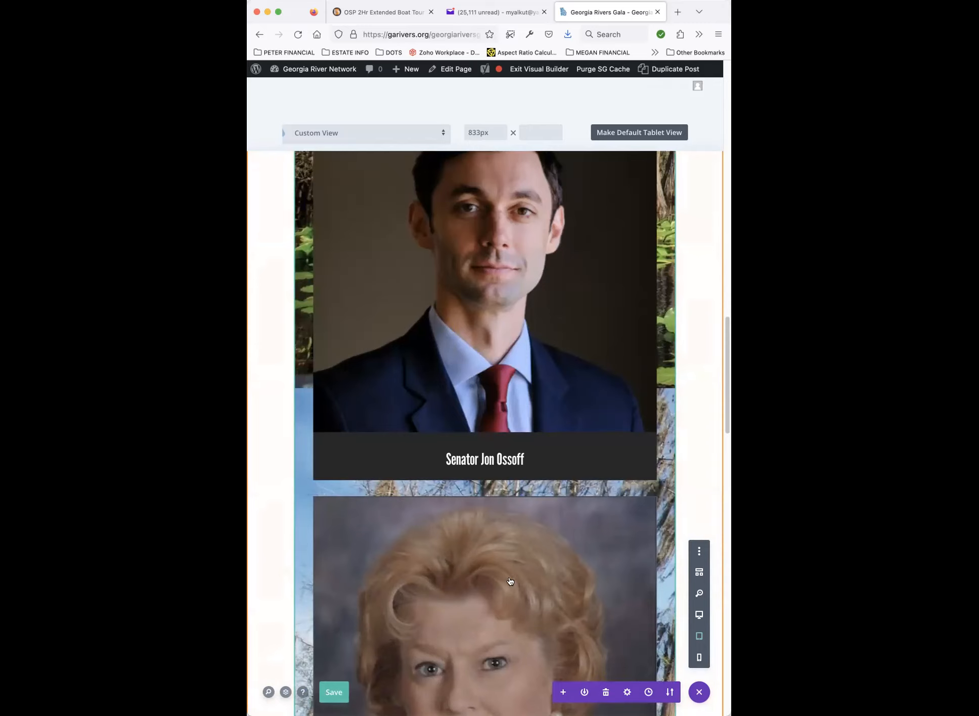
pyautogui.scroll(1, 498, 261)
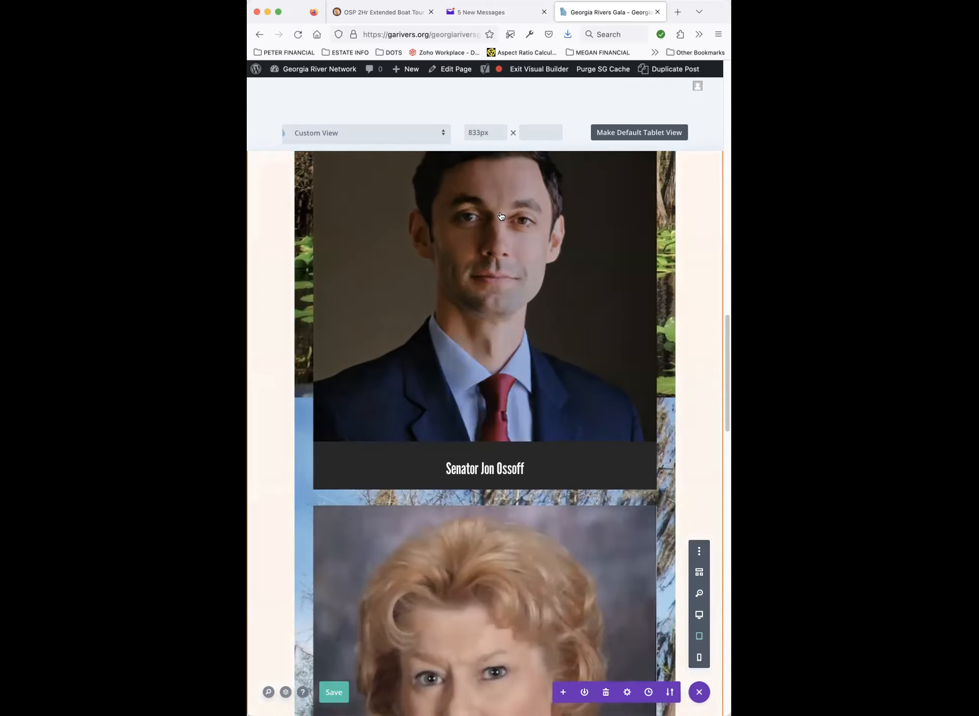
pyautogui.scroll(5, 577, 276)
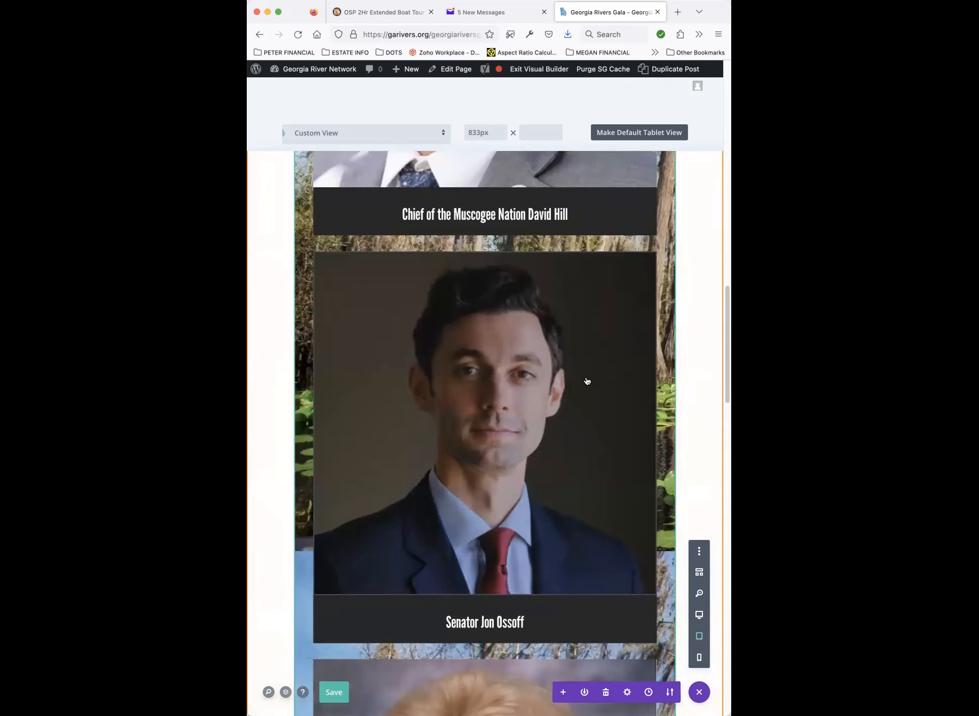
pyautogui.scroll(5, 586, 380)
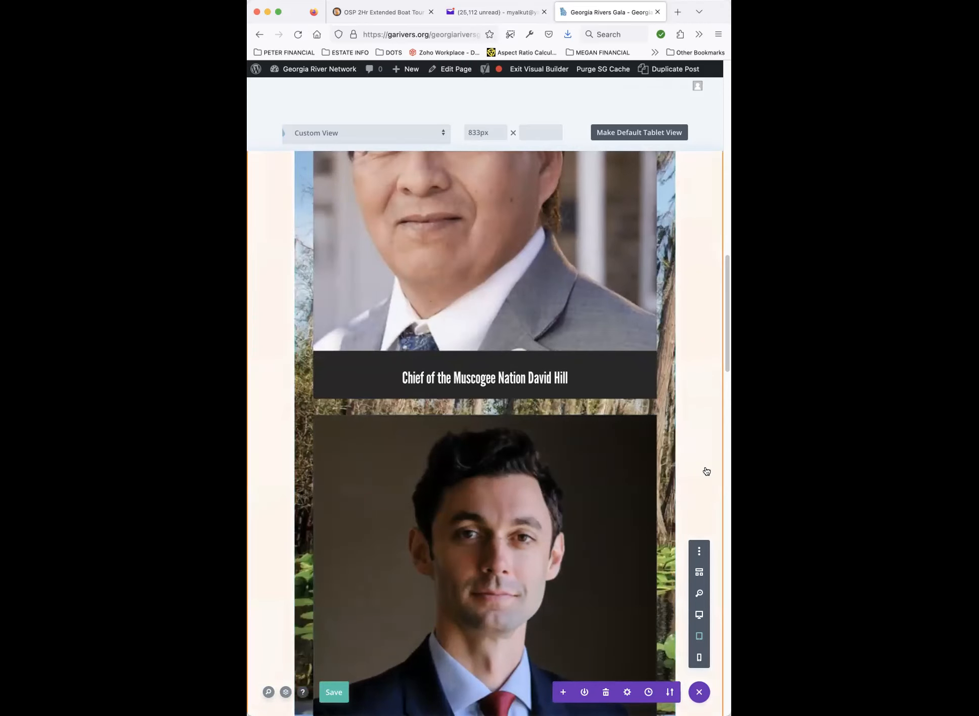
pyautogui.scroll(-15, 706, 471)
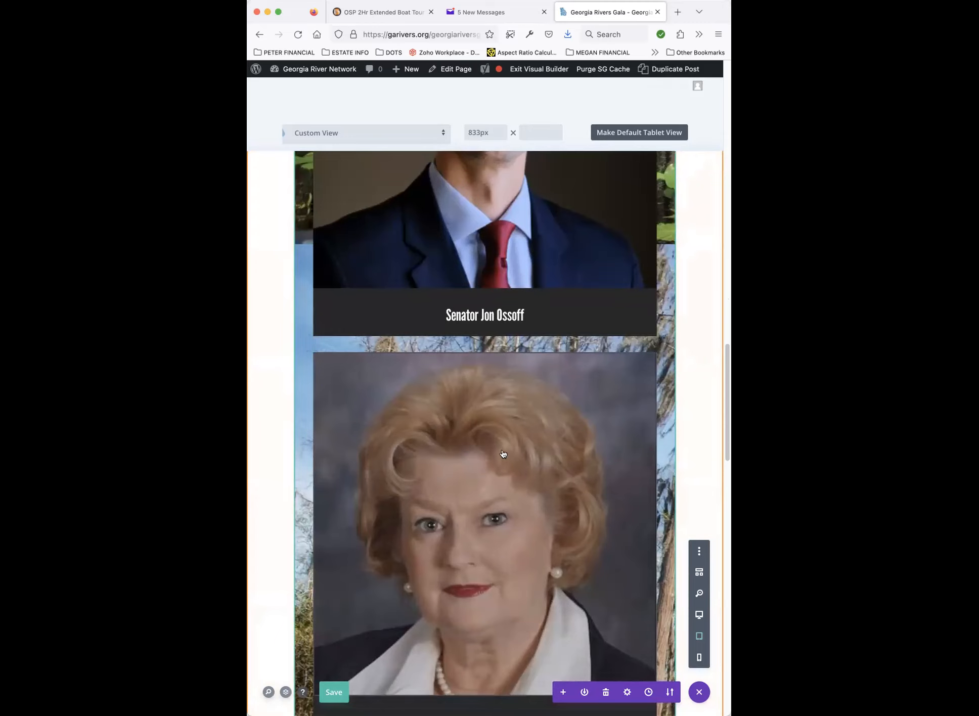
# Step: Examine the sizing options of the third champion's portrait and close its settings without changes
pyautogui.moveTo(473, 435)
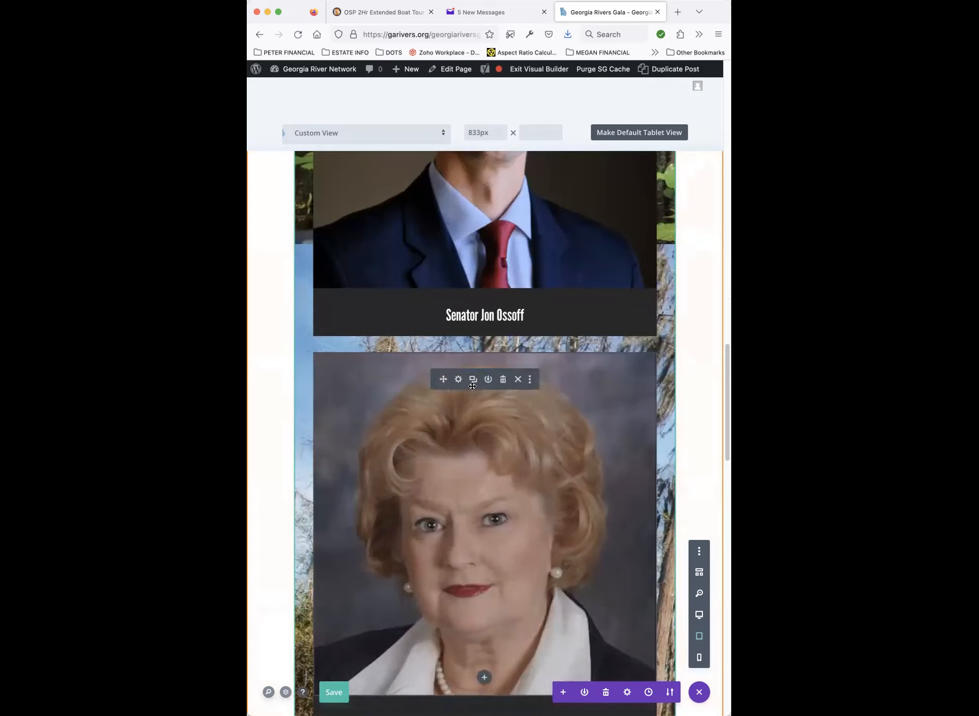
pyautogui.click(458, 380)
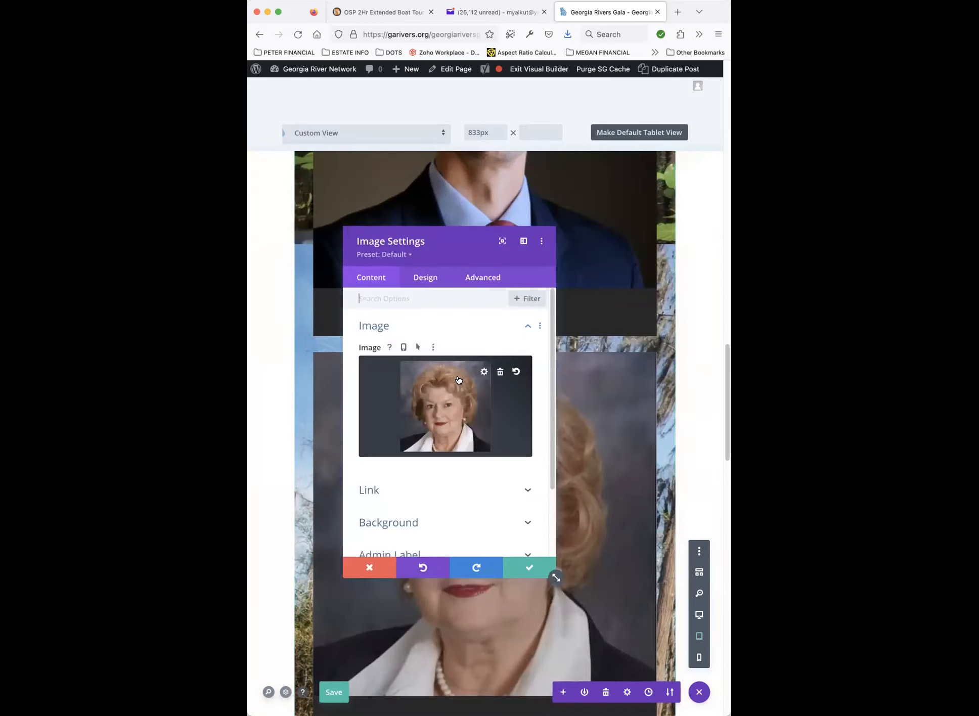
pyautogui.scroll(-3, 455, 408)
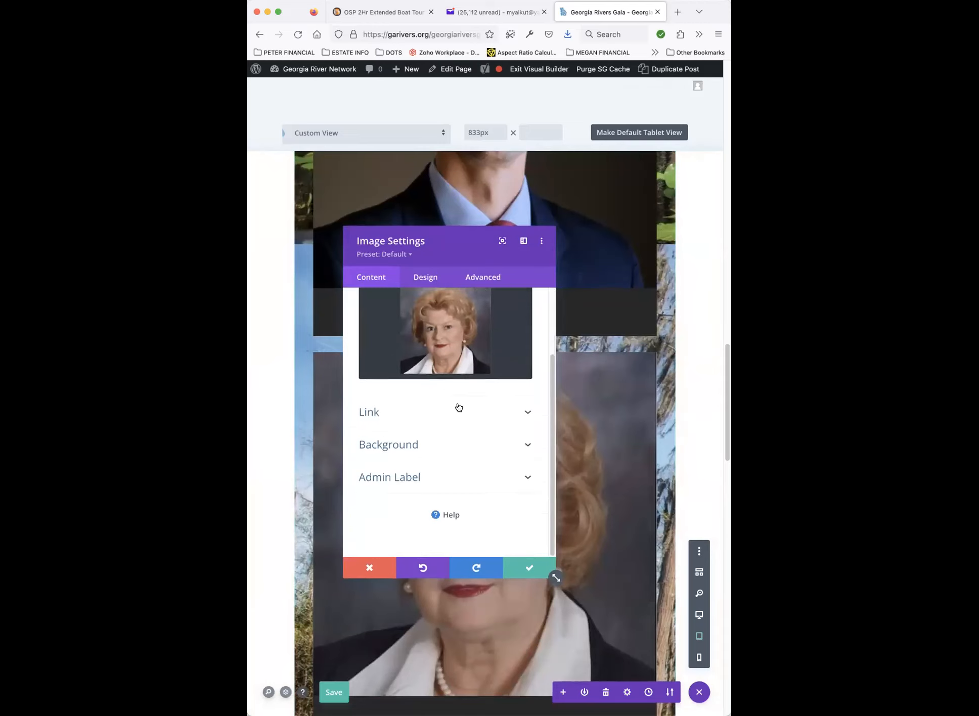
pyautogui.click(431, 277)
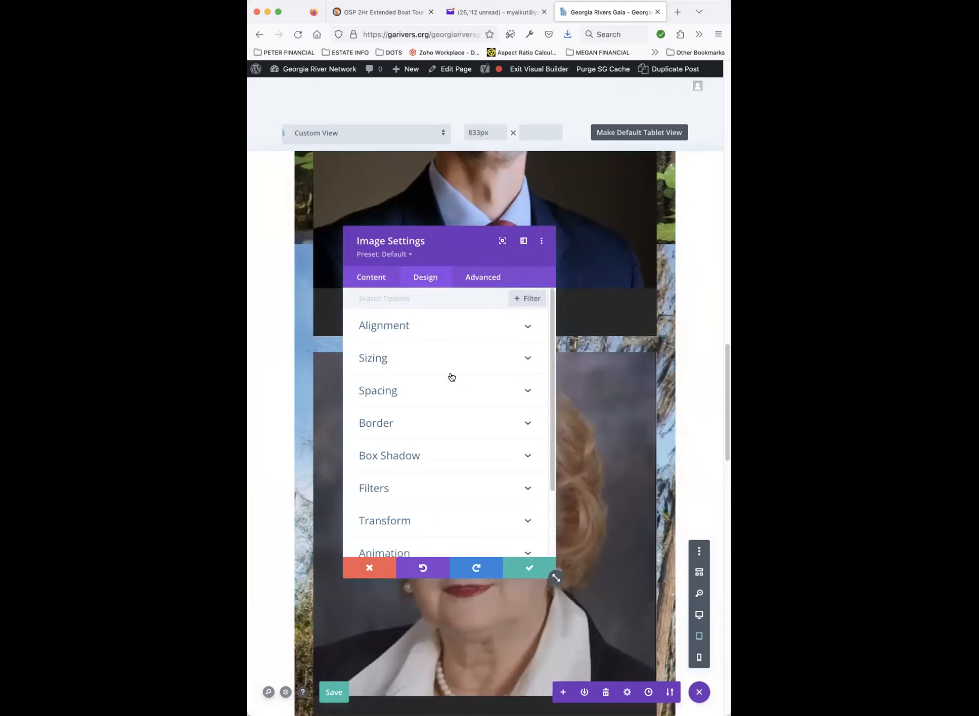
pyautogui.click(408, 358)
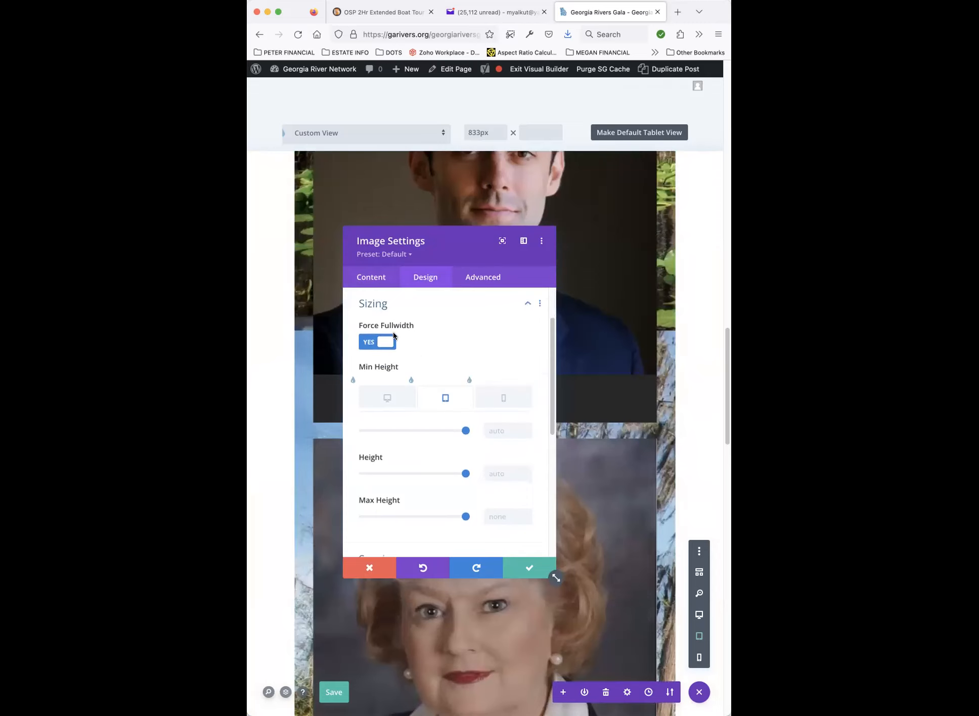
pyautogui.click(367, 568)
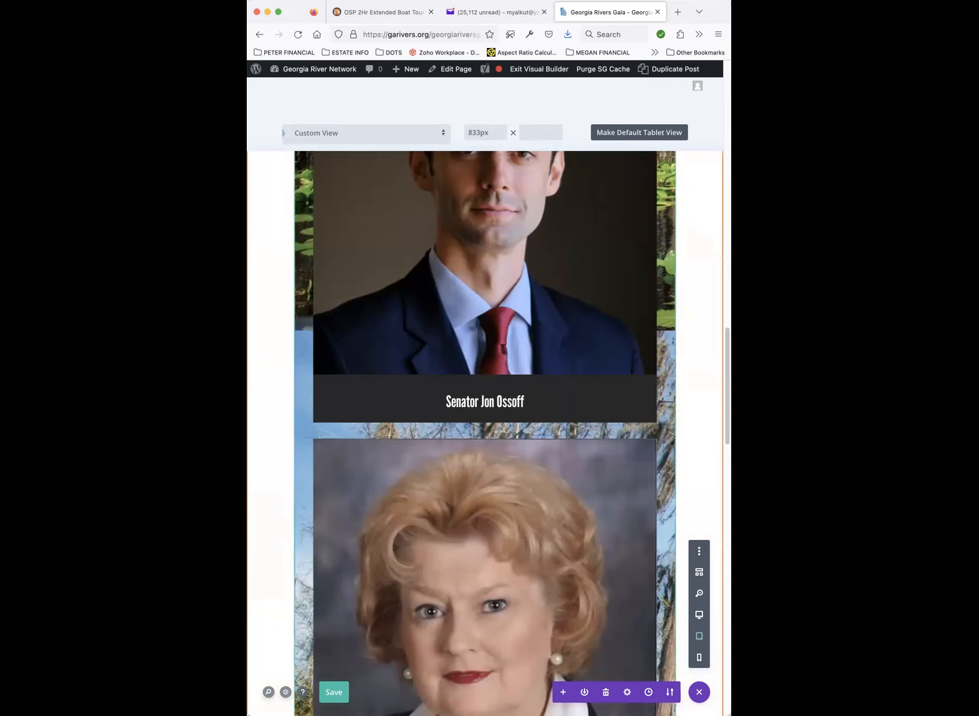
# Step: Save the page, exit the Visual Builder, and widen the browser window to desktop width
pyautogui.click(331, 691)
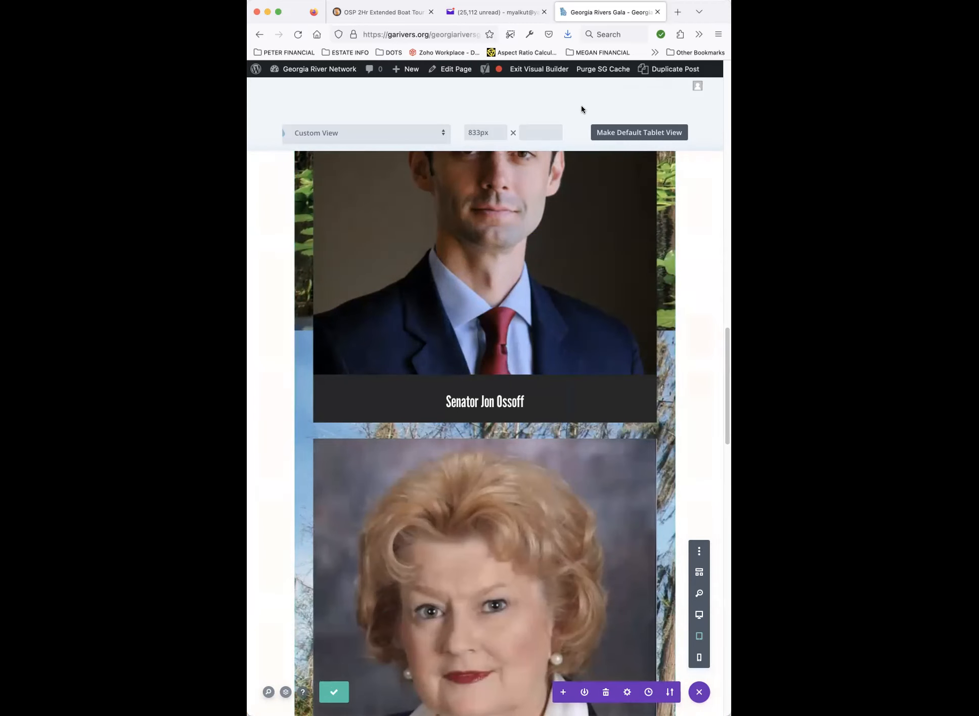
pyautogui.click(540, 70)
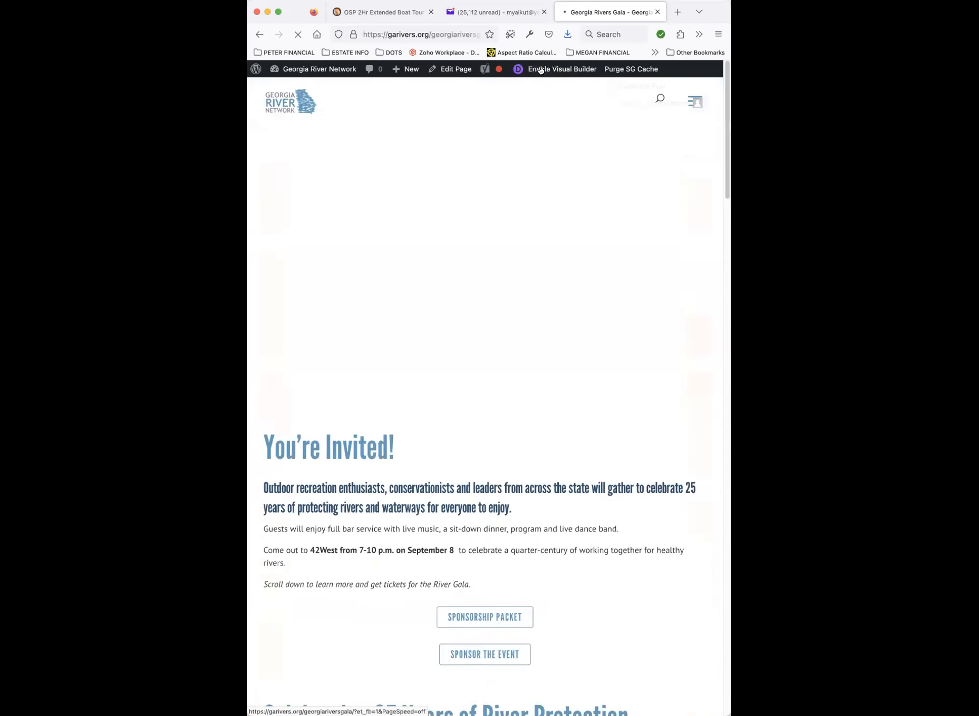
pyautogui.moveTo(730, 358); pyautogui.dragTo(902, 358)
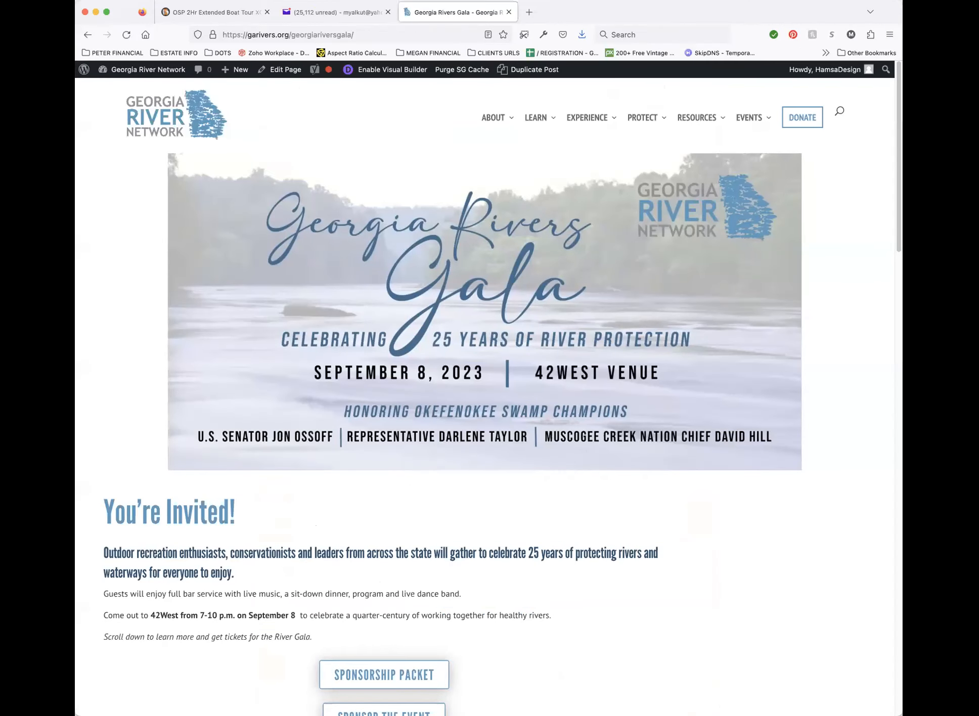